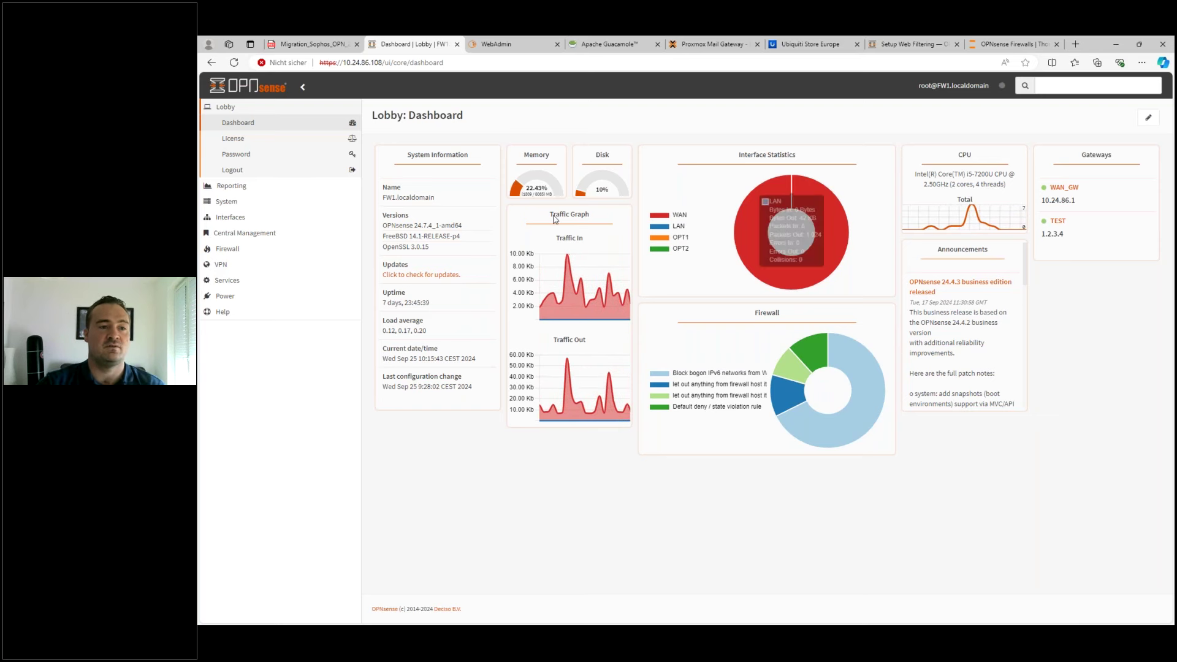
- Sign in to the Sophos UTM 9 WebAdmin as admin
{"action": "left_click", "coordinate": [520, 47]}
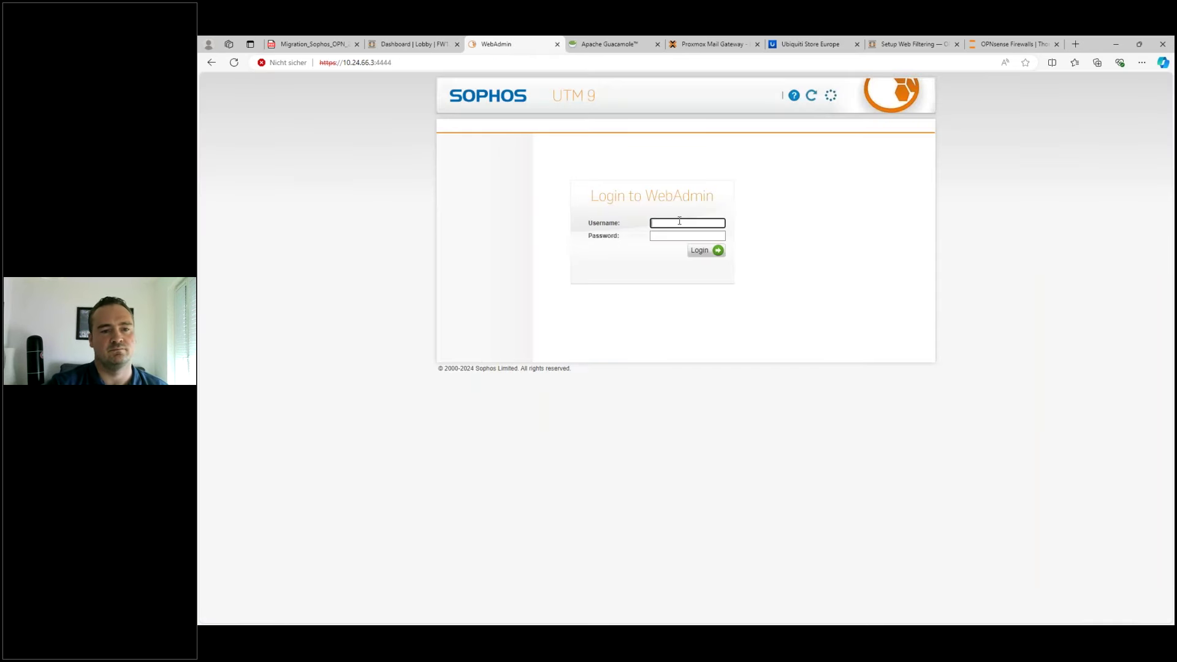
{"action": "type", "text": "admin"}
{"action": "key", "text": "Tab"}
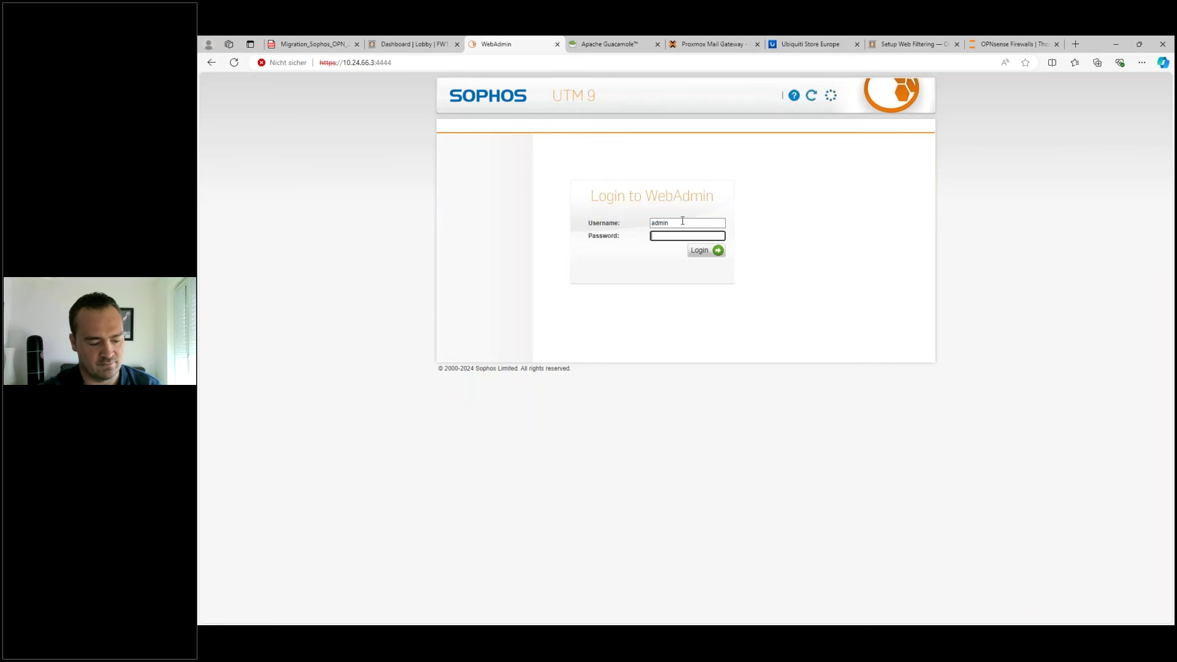
{"action": "key", "text": "Return"}
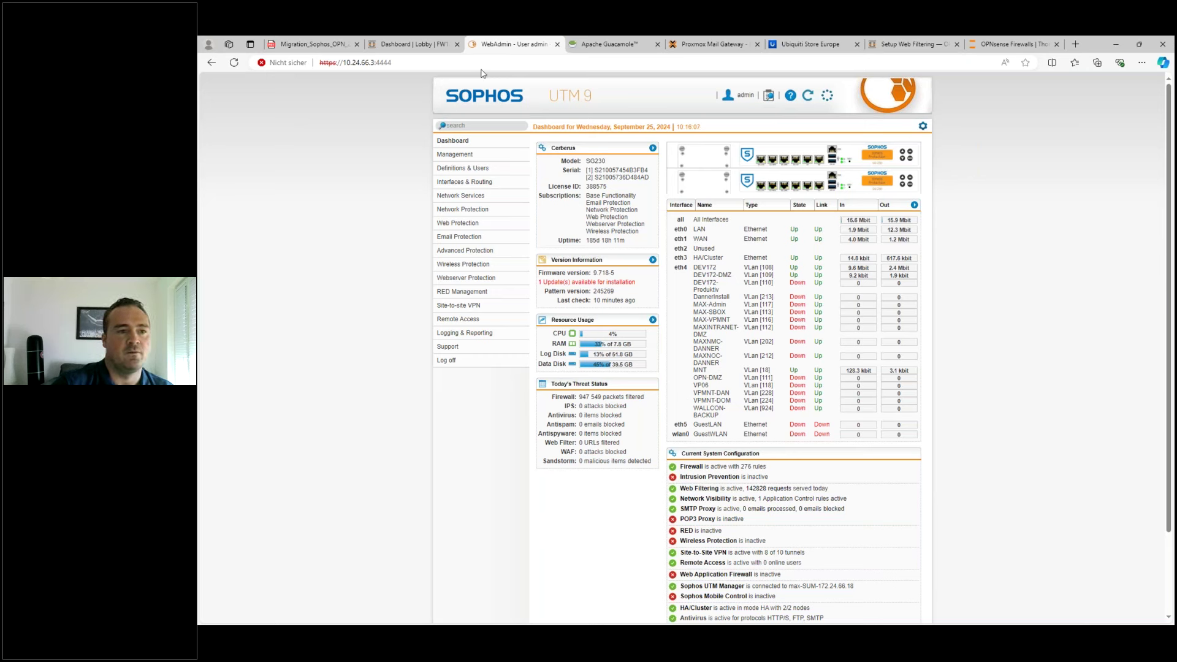
- Bring up Definitions & Users > Network Definitions, then go back to the OPNsense dashboard
{"action": "left_click", "coordinate": [465, 176]}
{"action": "left_click", "coordinate": [466, 179]}
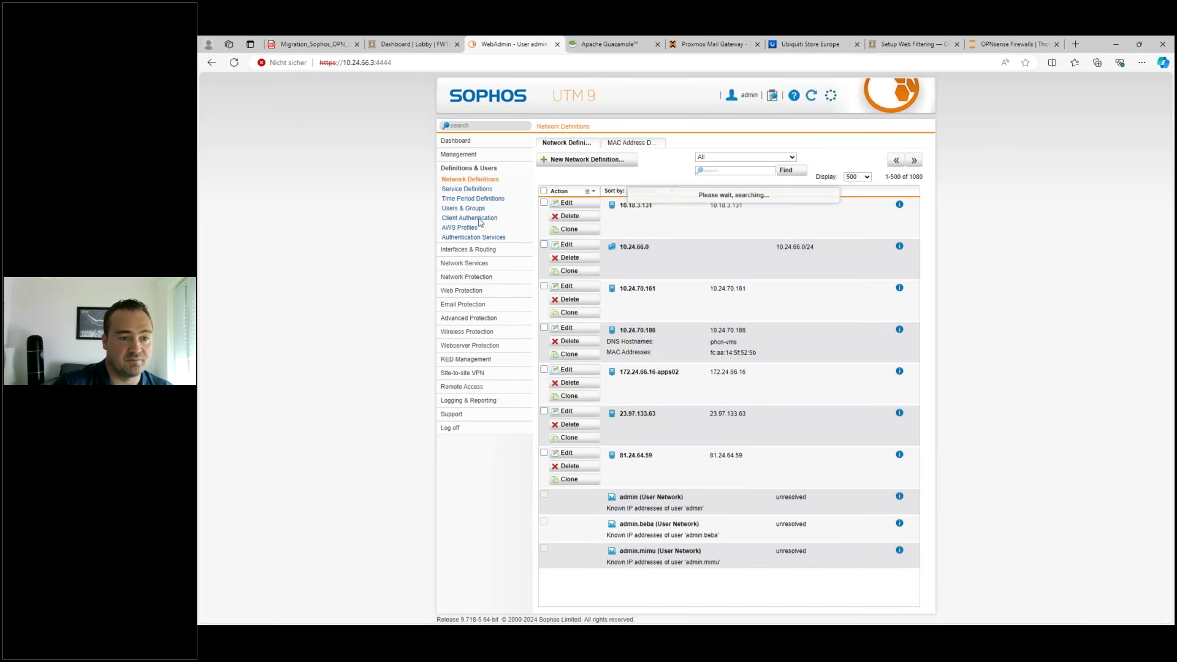
{"action": "key", "text": "ctrl+Page_Up"}
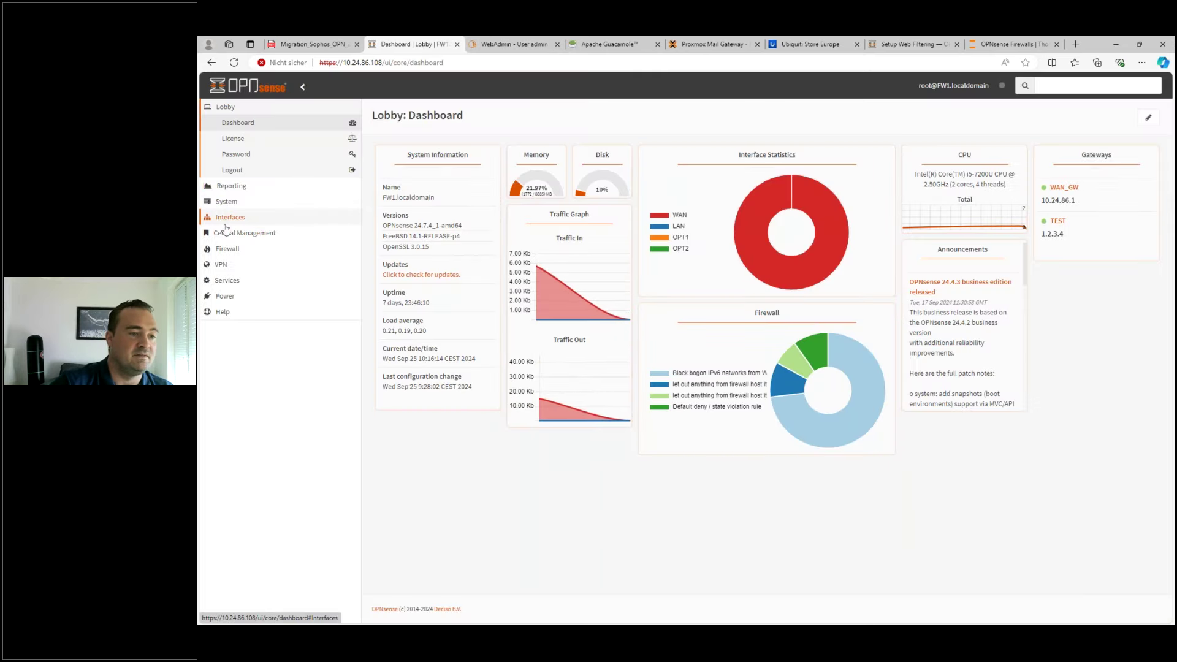
- Start a new firewall alias of type Port(s) named P_LAN_WAN_tcp
{"action": "left_click", "coordinate": [226, 248]}
{"action": "left_click", "coordinate": [237, 197]}
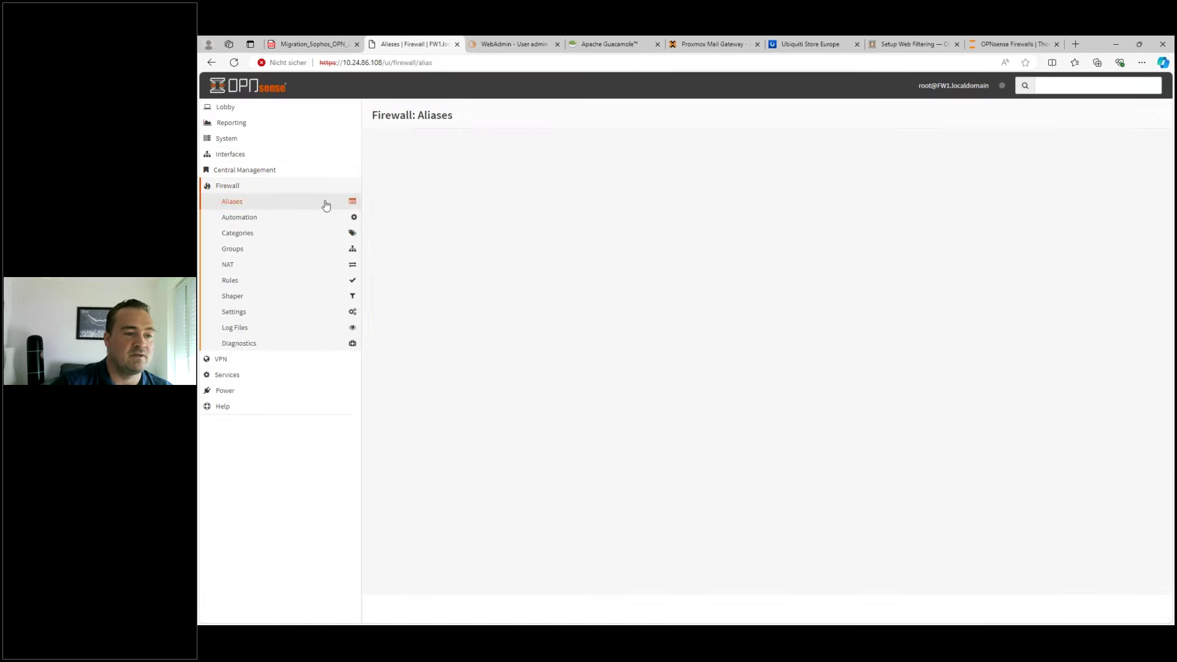
{"action": "left_click", "coordinate": [1119, 335]}
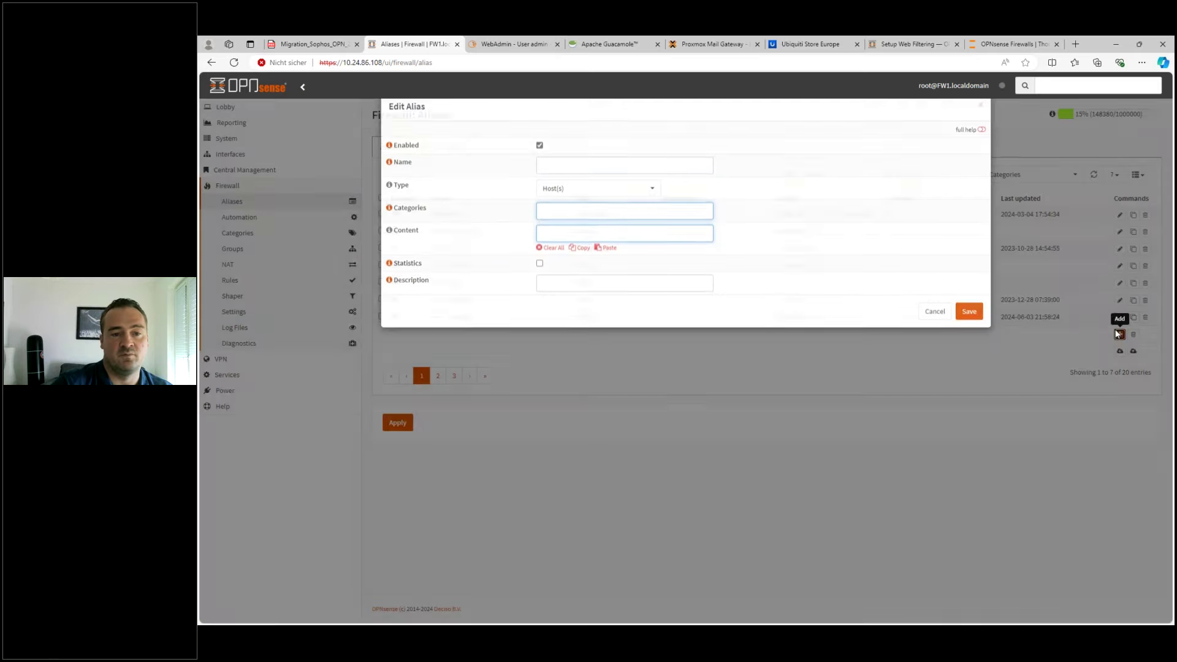
{"action": "left_click", "coordinate": [588, 211]}
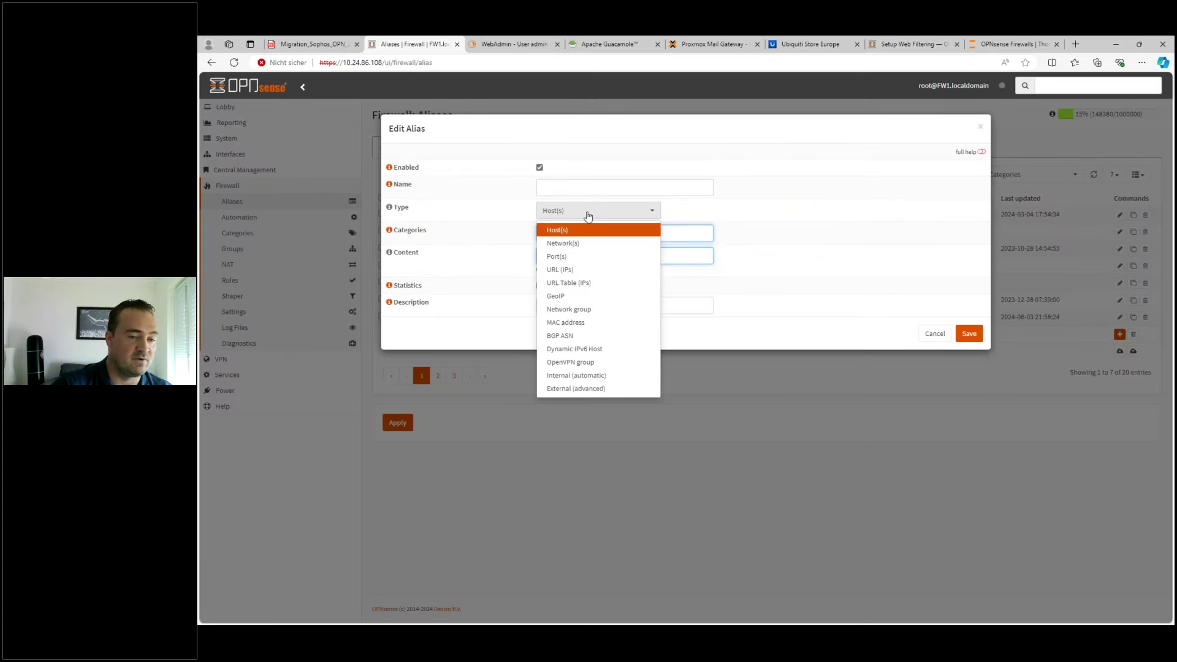
{"action": "left_click", "coordinate": [573, 244]}
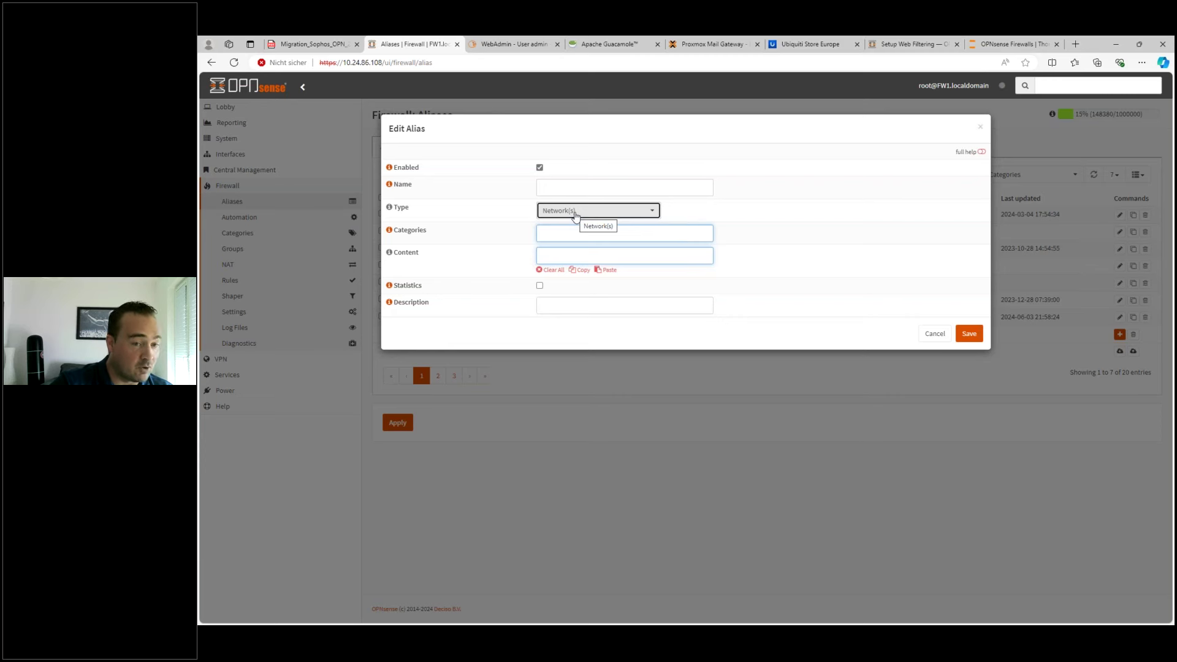
{"action": "left_click", "coordinate": [575, 214]}
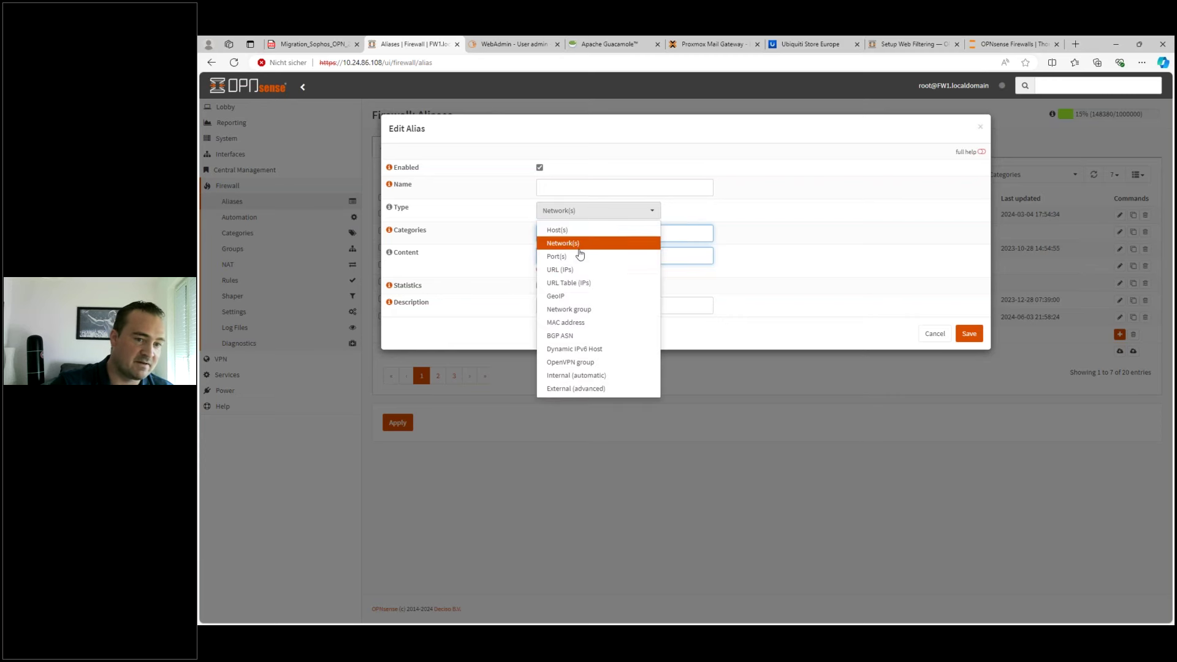
{"action": "left_click", "coordinate": [576, 255]}
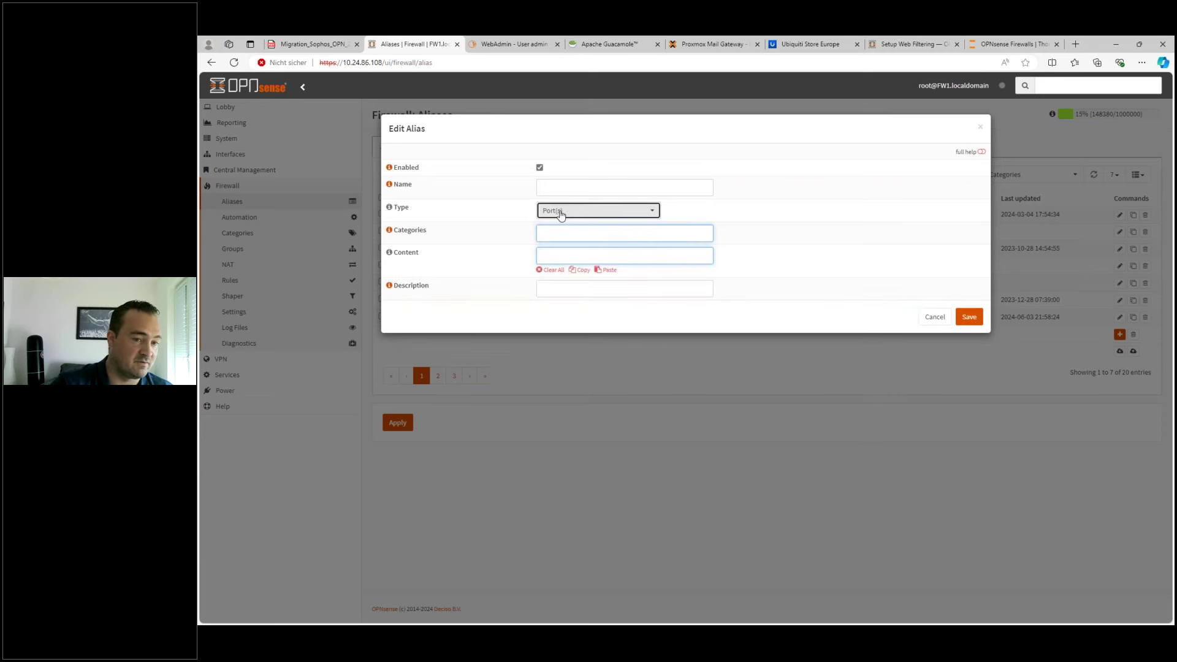
{"action": "left_click", "coordinate": [562, 213]}
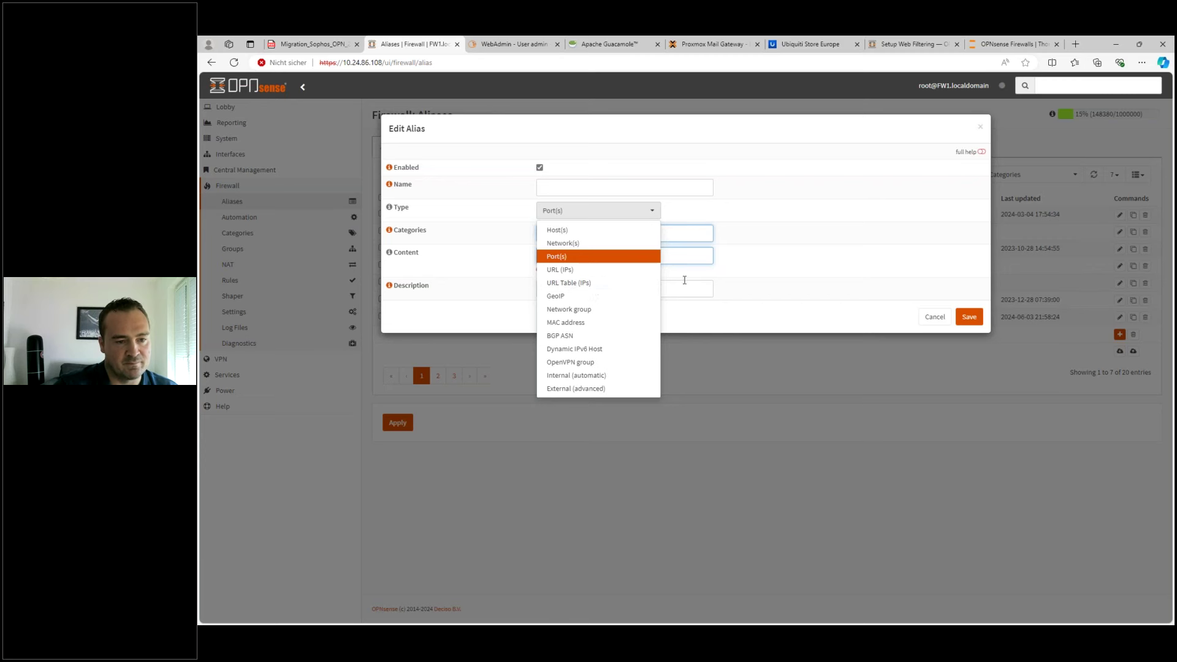
{"action": "left_click", "coordinate": [799, 277]}
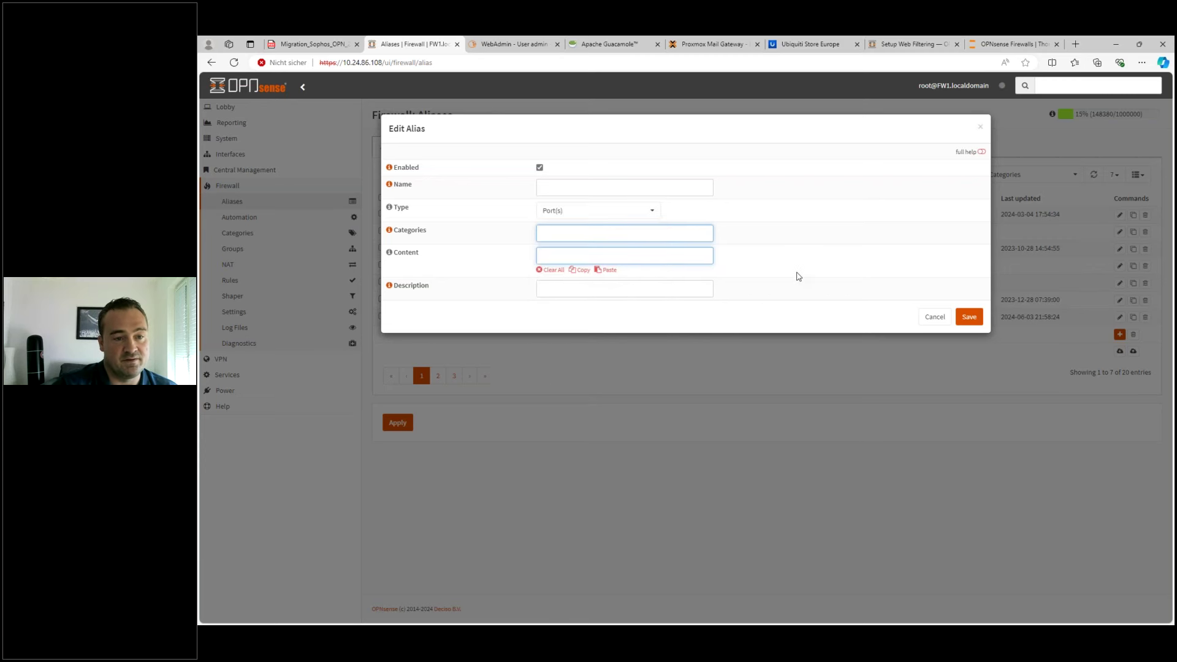
{"action": "left_click", "coordinate": [622, 187]}
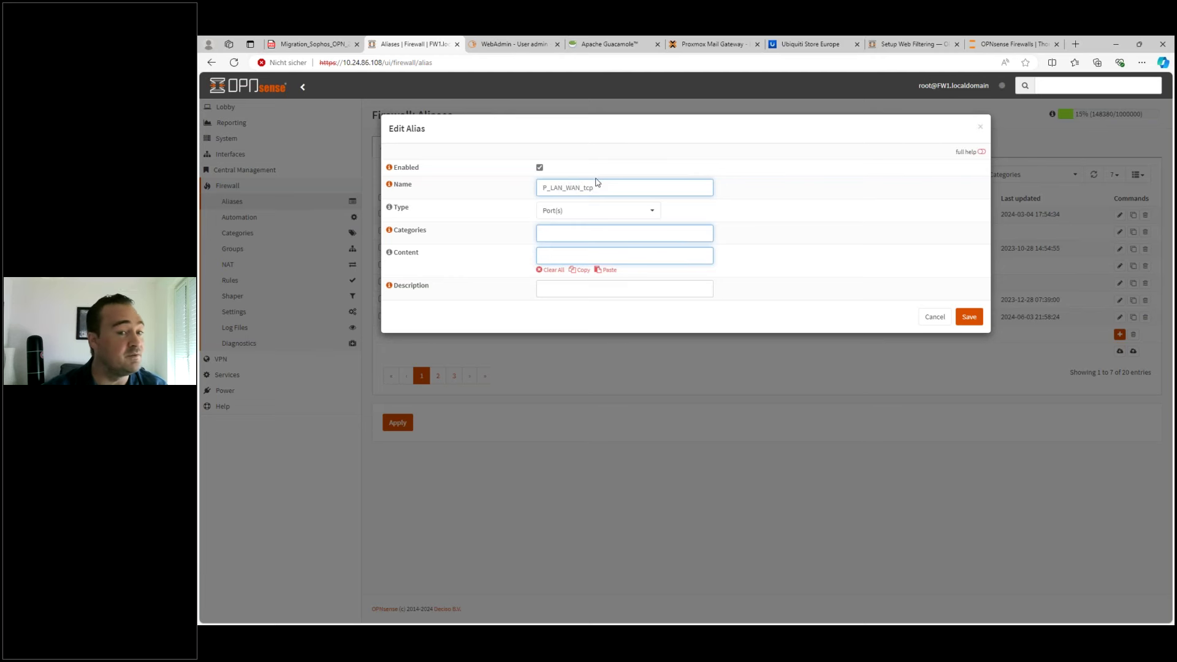
- Fill the alias content with ports 80, 443, 25, 110 and 143 and save it
{"action": "left_click", "coordinate": [561, 253]}
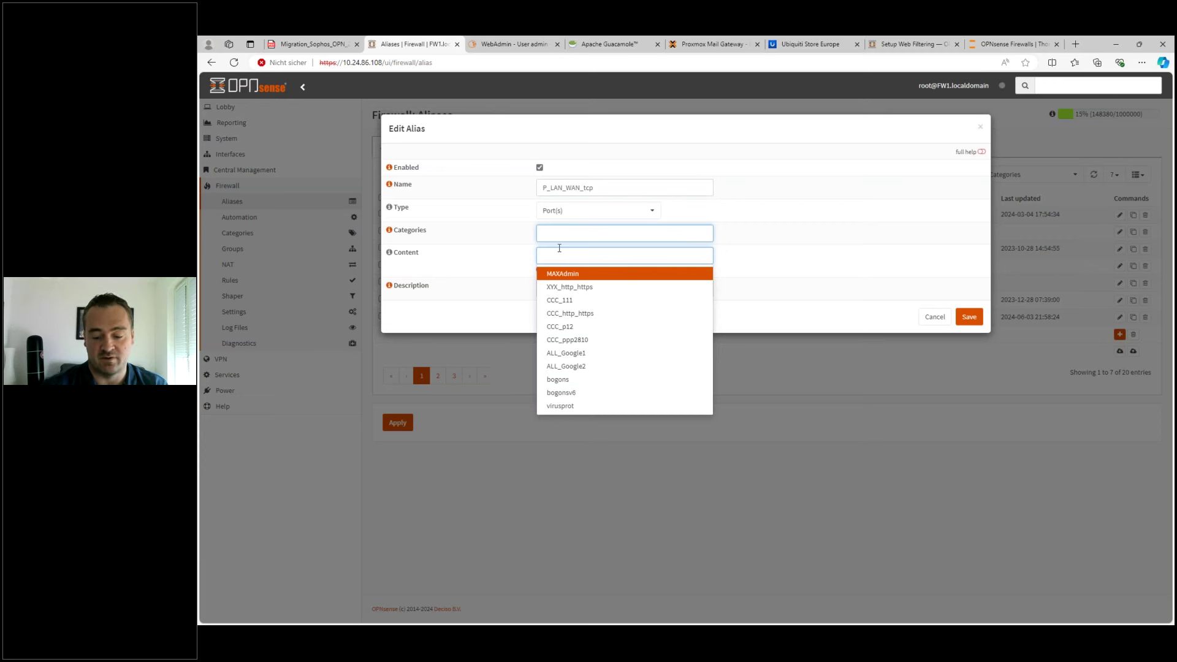
{"action": "type", "text": "80"}
{"action": "key", "text": "Return"}
{"action": "type", "text": "443"}
{"action": "key", "text": "Return"}
{"action": "type", "text": "25"}
{"action": "key", "text": "Return"}
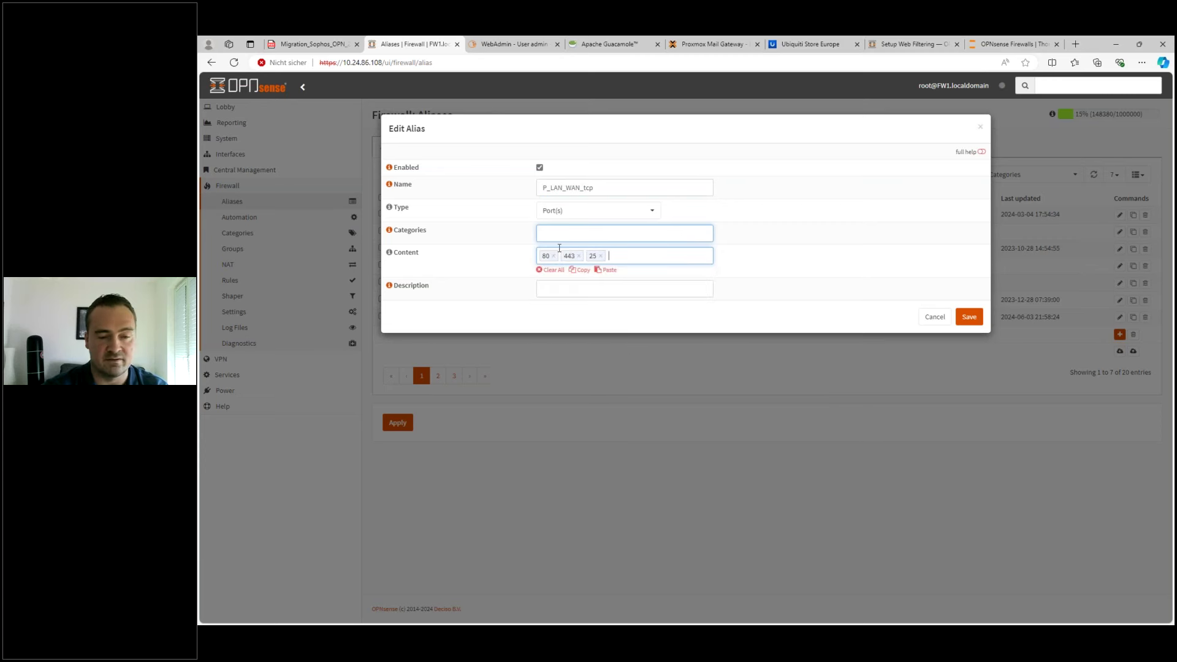
{"action": "type", "text": "110"}
{"action": "key", "text": "Return"}
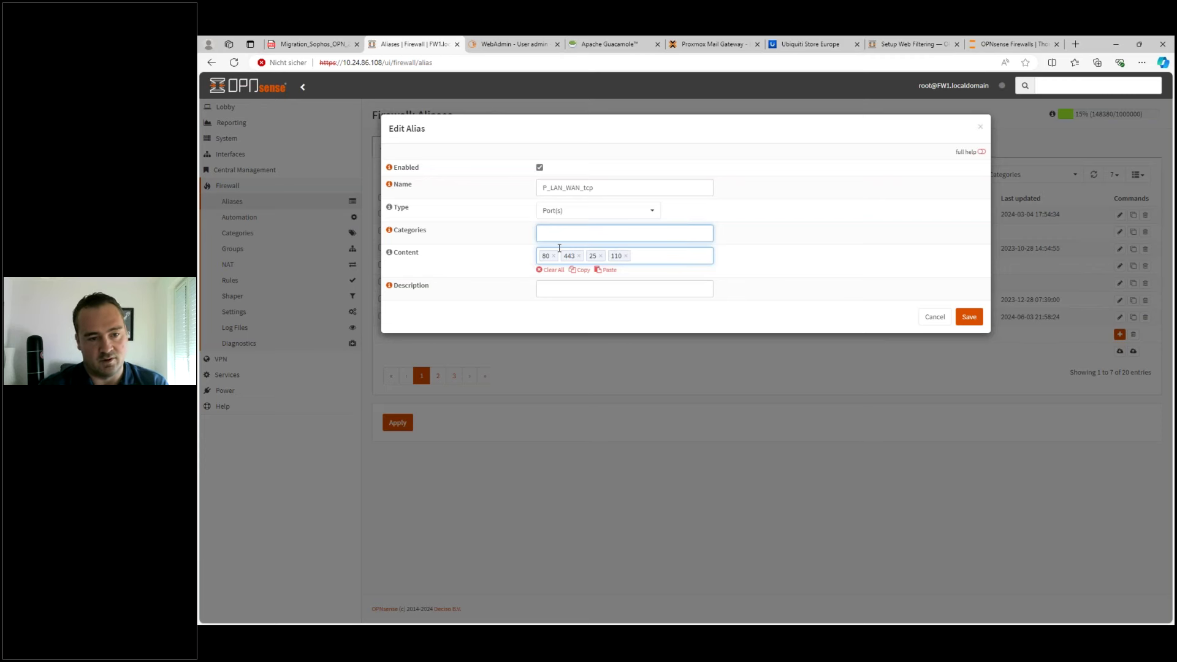
{"action": "type", "text": "143"}
{"action": "key", "text": "Return"}
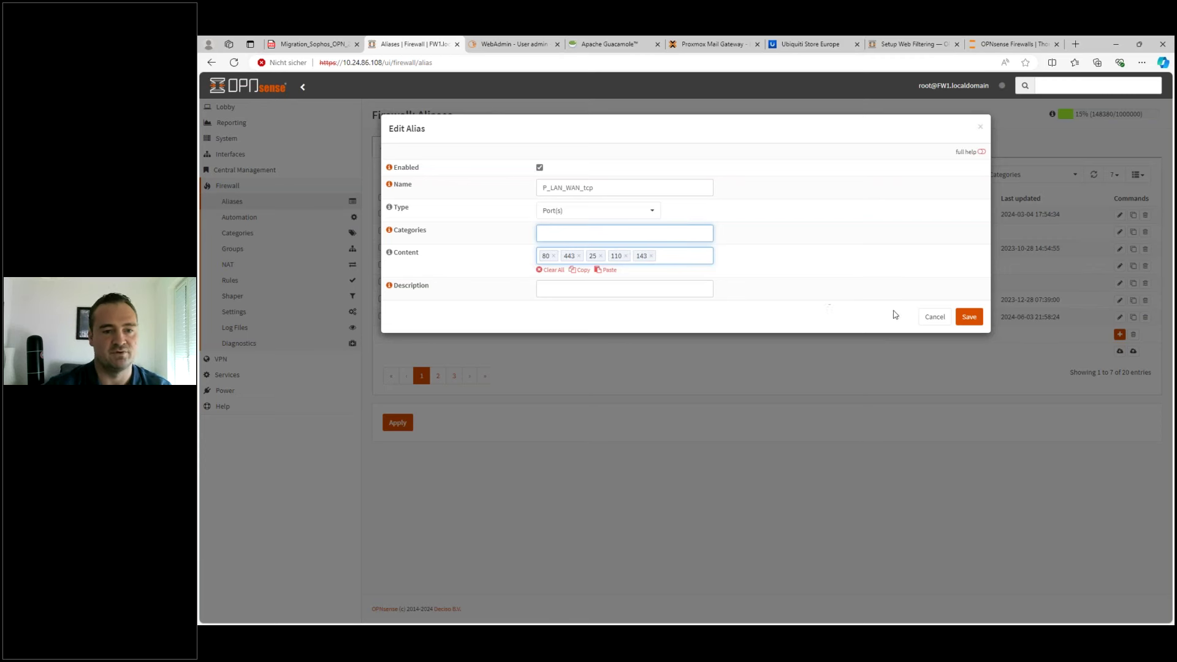
{"action": "left_click", "coordinate": [968, 316]}
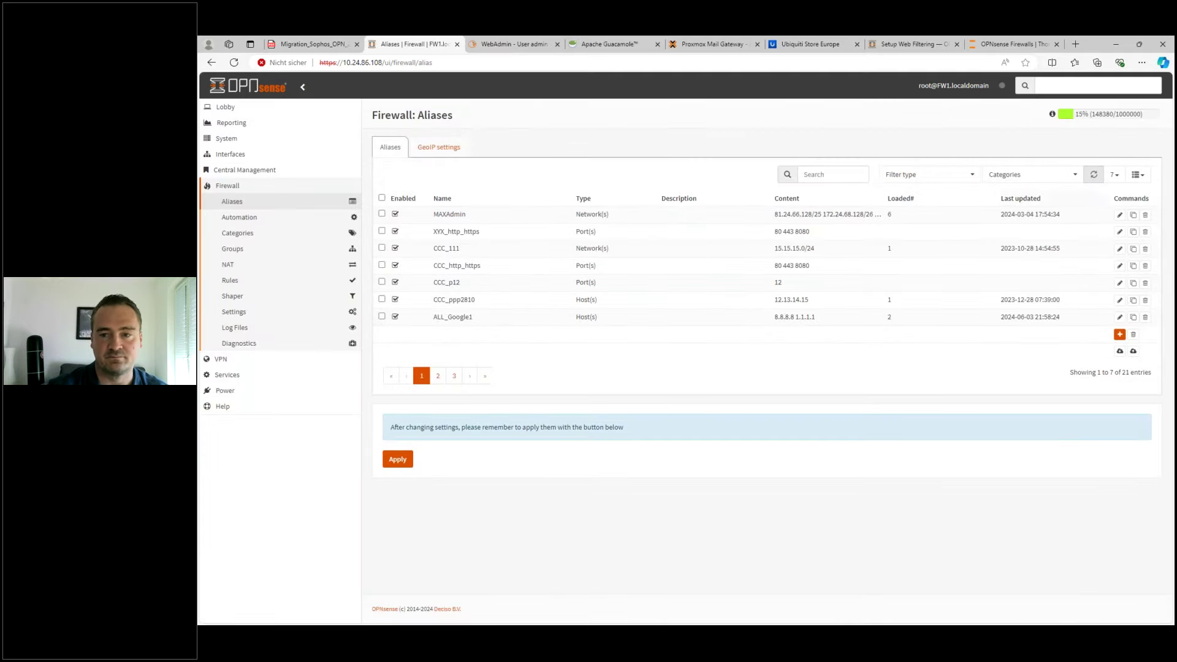
- Show 100 aliases per page, filtered to Port(s), and check P_LAN_WAN_tcp's ports
{"action": "left_click", "coordinate": [1114, 174]}
{"action": "left_click", "coordinate": [1088, 248]}
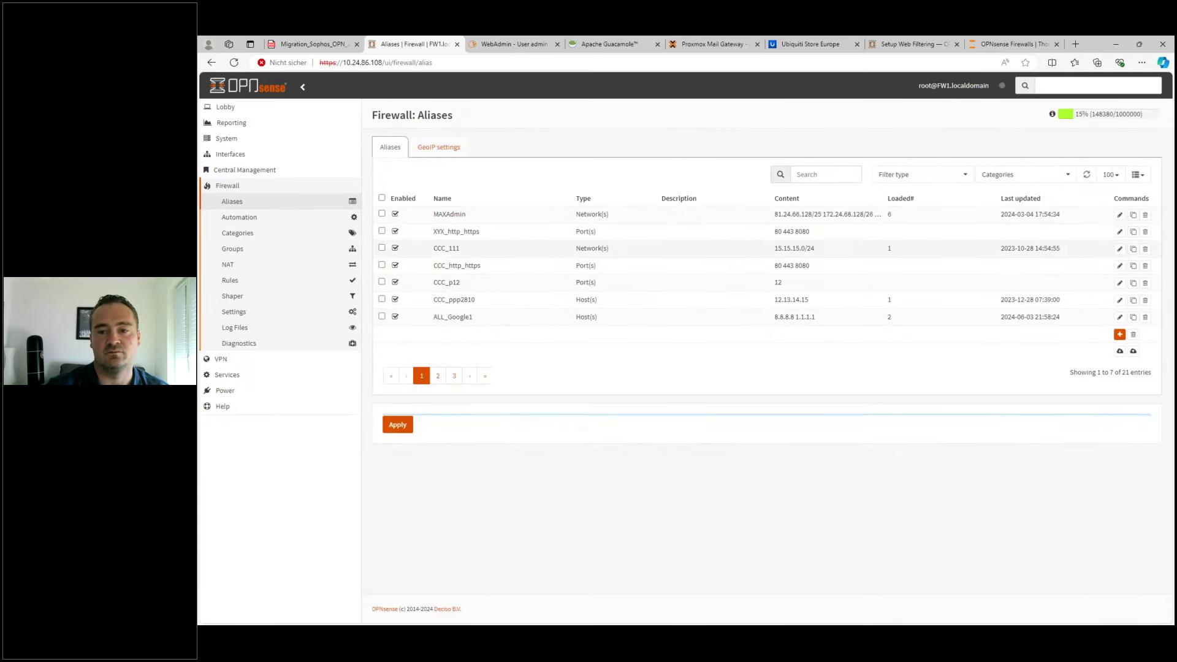
{"action": "left_click", "coordinate": [889, 175]}
{"action": "left_click", "coordinate": [890, 242]}
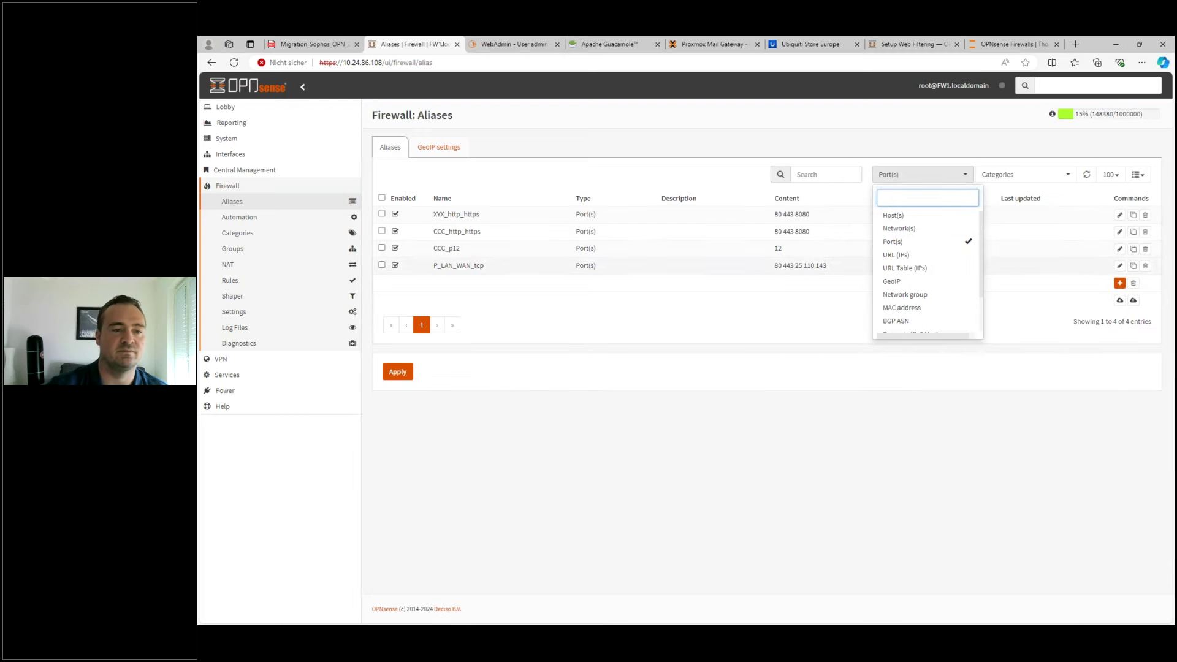
{"action": "left_click", "coordinate": [350, 232]}
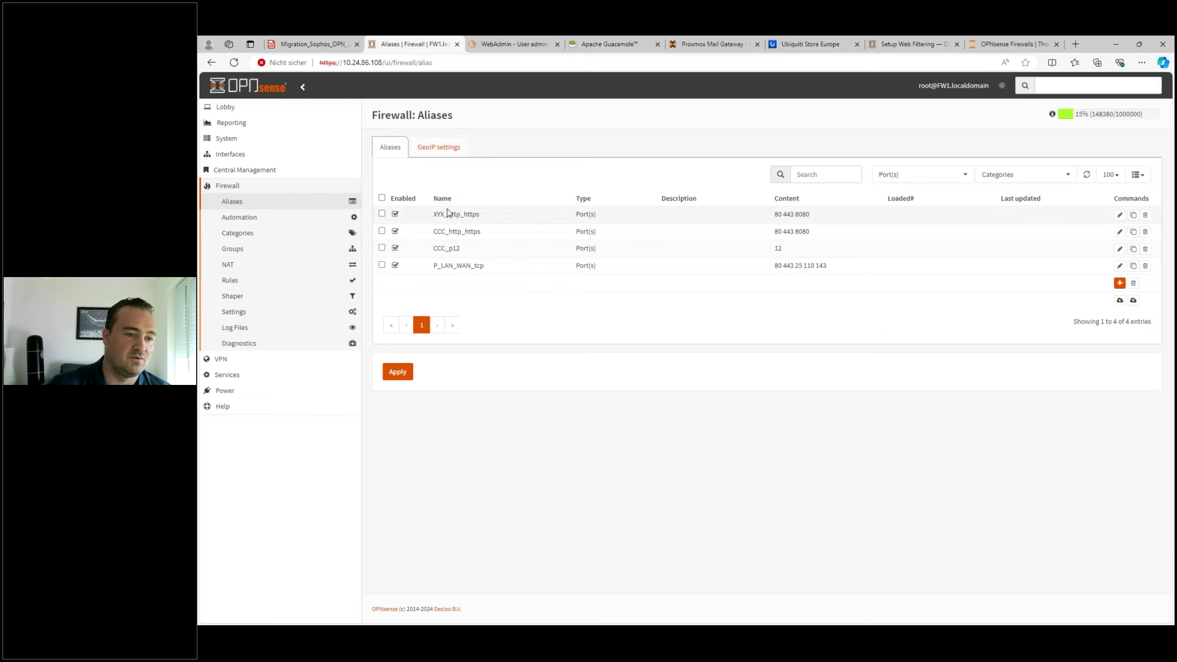
{"action": "left_click_drag", "start_coordinate": [440, 265], "coordinate": [831, 271]}
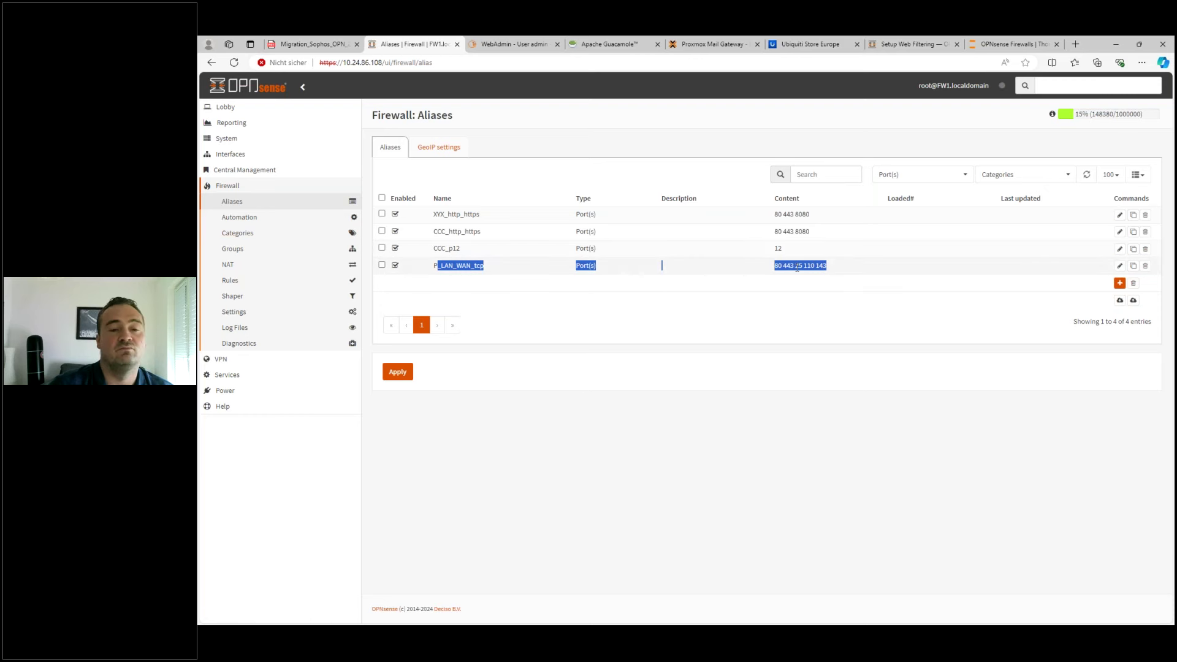
{"action": "left_click", "coordinate": [232, 282]}
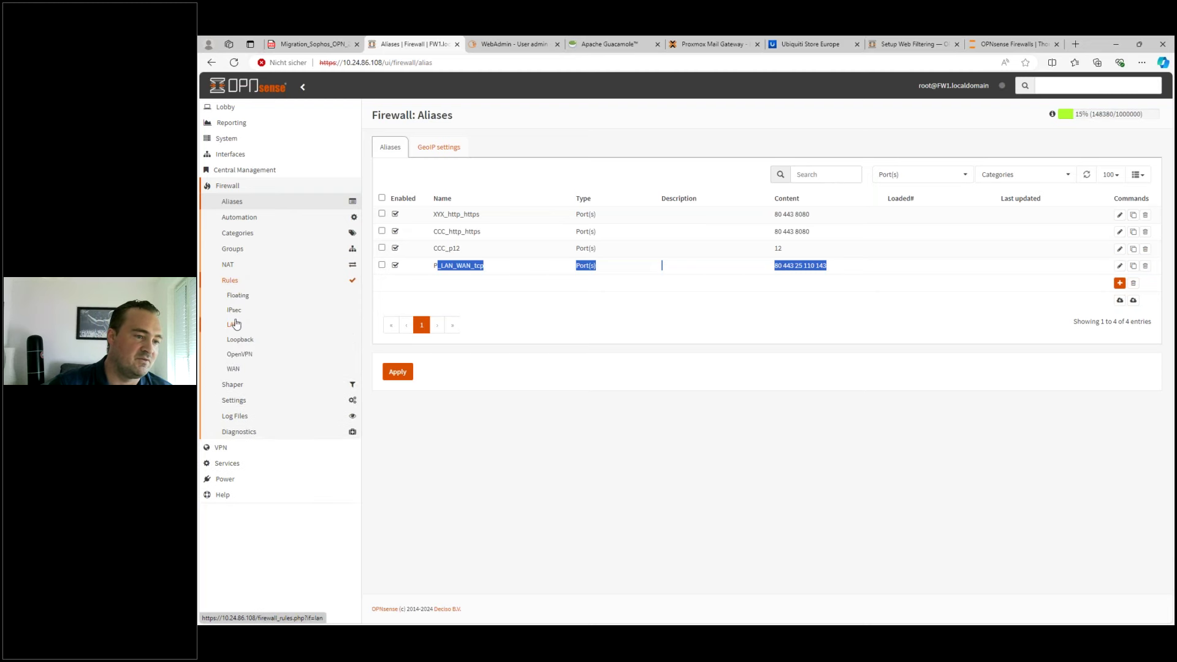
- Start a new LAN rule for TCP from LAN net to destination ports P_LAN_WAN_tcp
{"action": "left_click", "coordinate": [238, 328]}
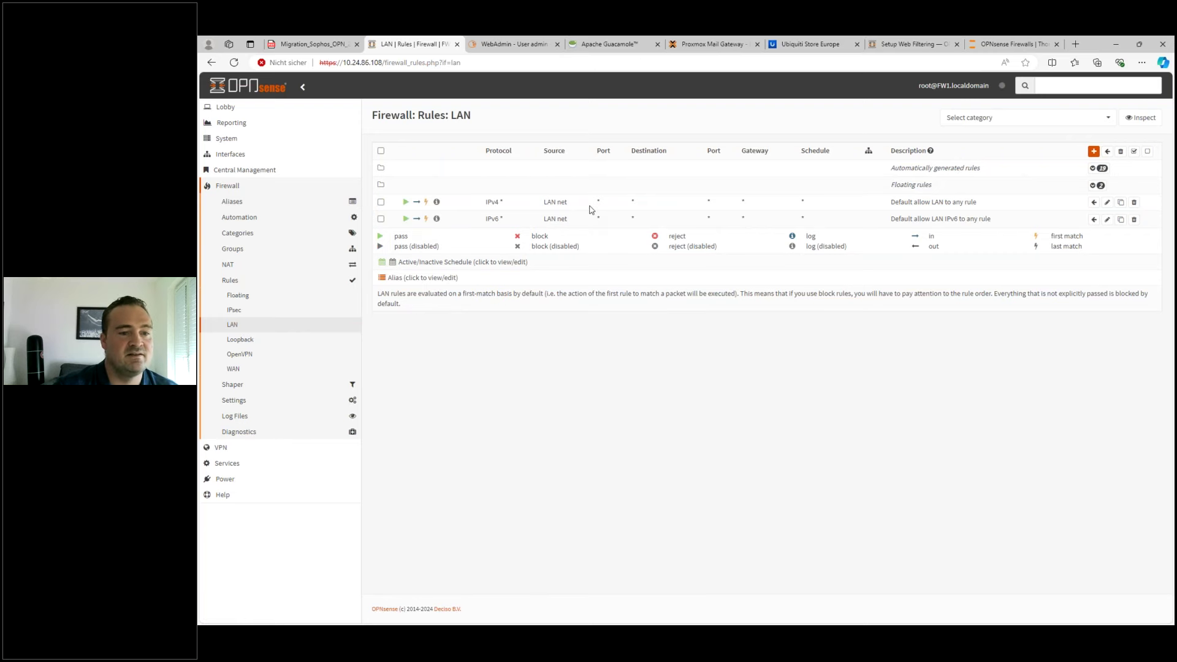
{"action": "left_click", "coordinate": [1094, 152]}
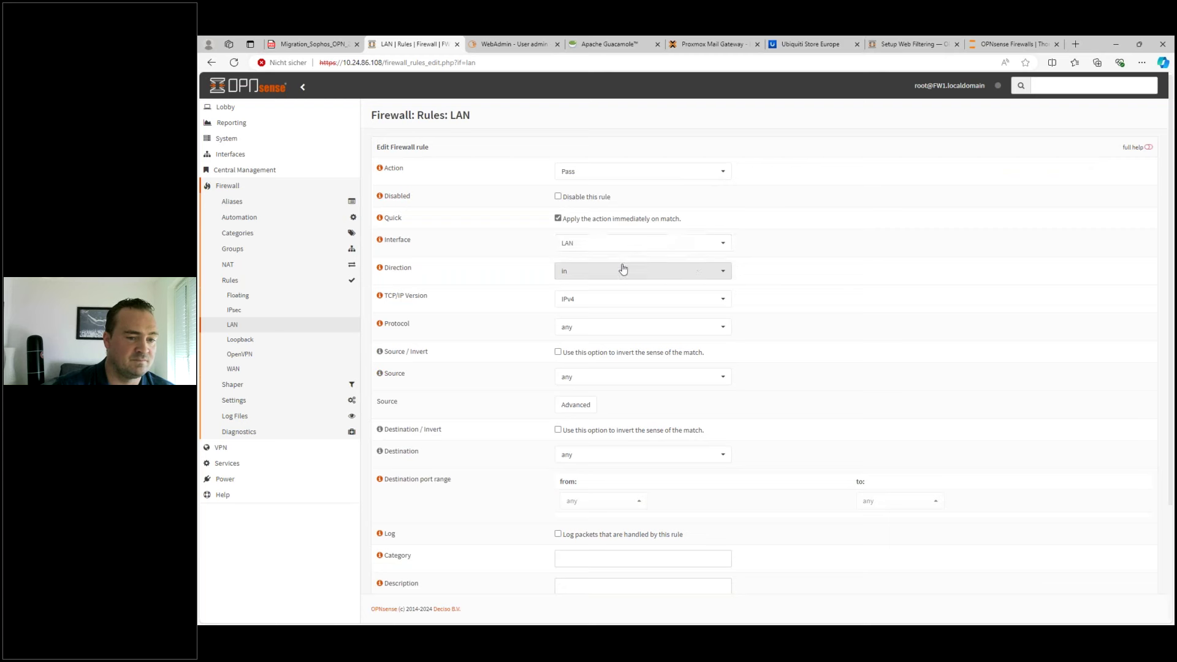
{"action": "left_click", "coordinate": [586, 328]}
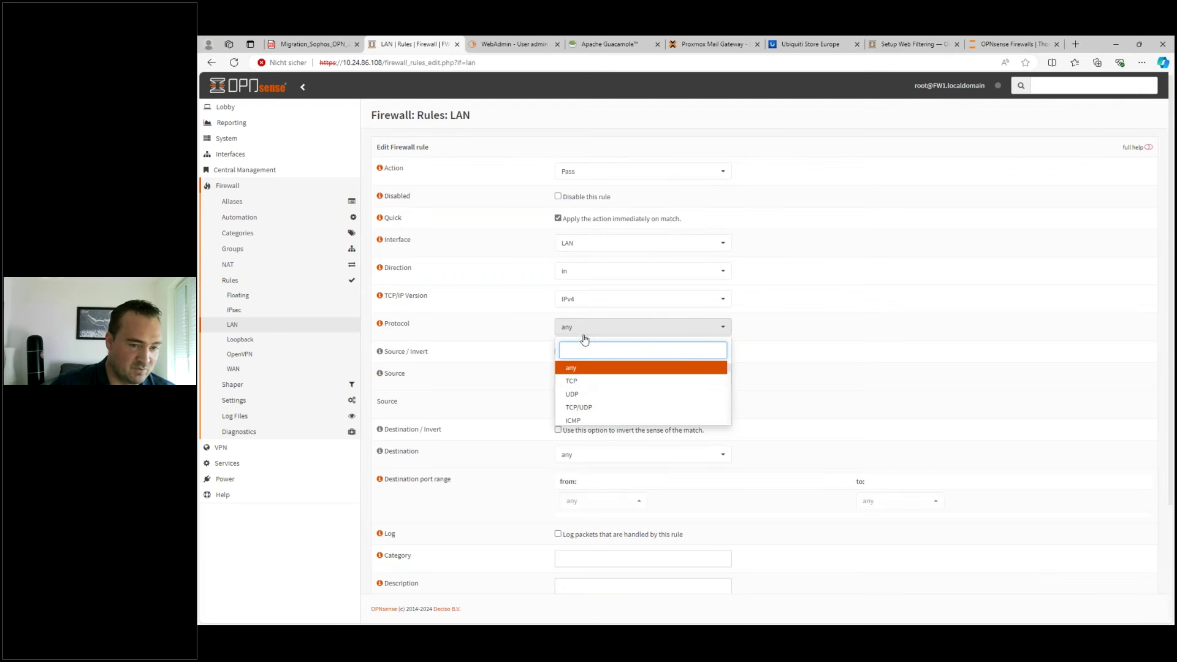
{"action": "left_click", "coordinate": [572, 382]}
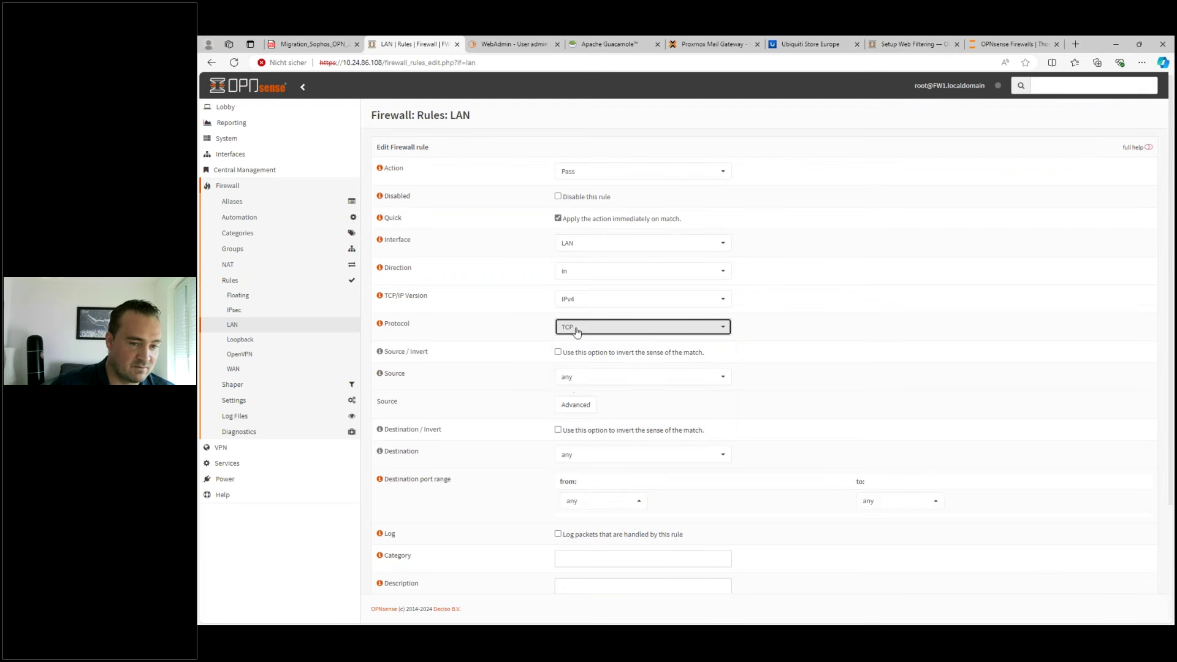
{"action": "left_click", "coordinate": [576, 381]}
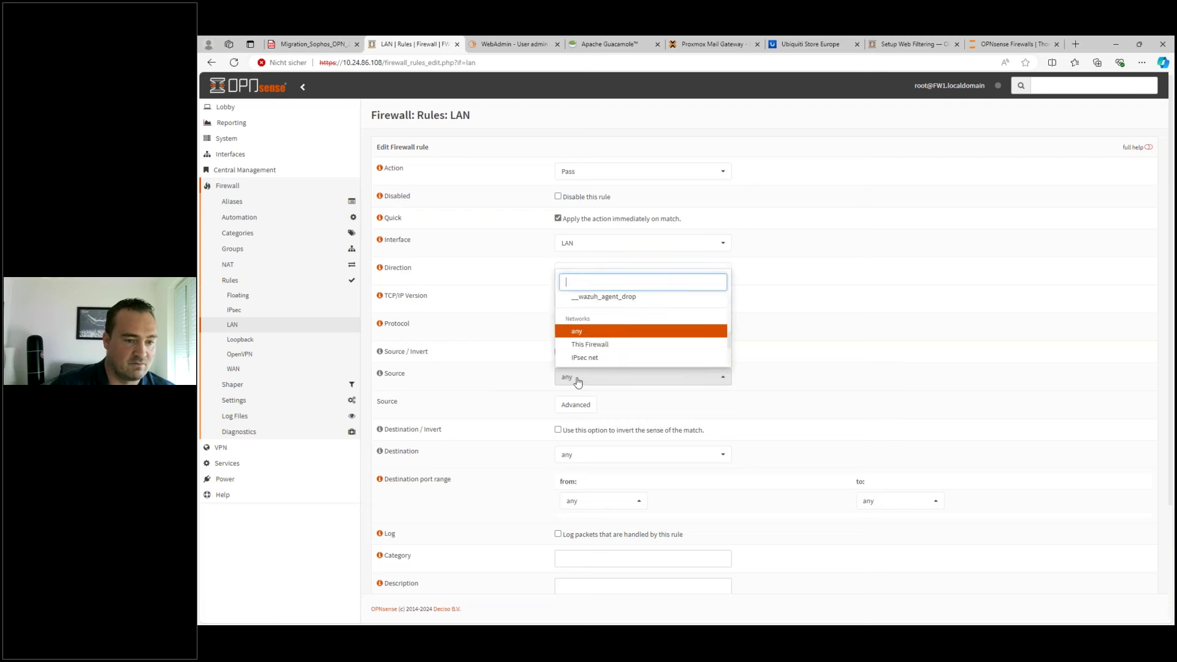
{"action": "type", "text": "lan"}
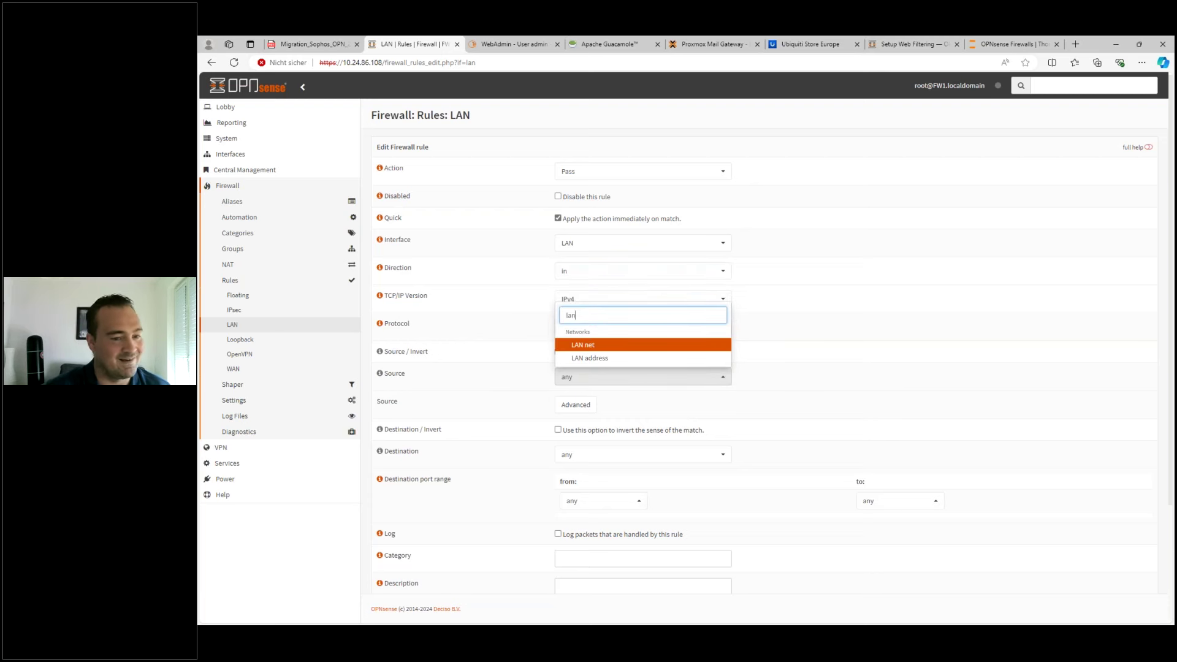
{"action": "left_click", "coordinate": [585, 345]}
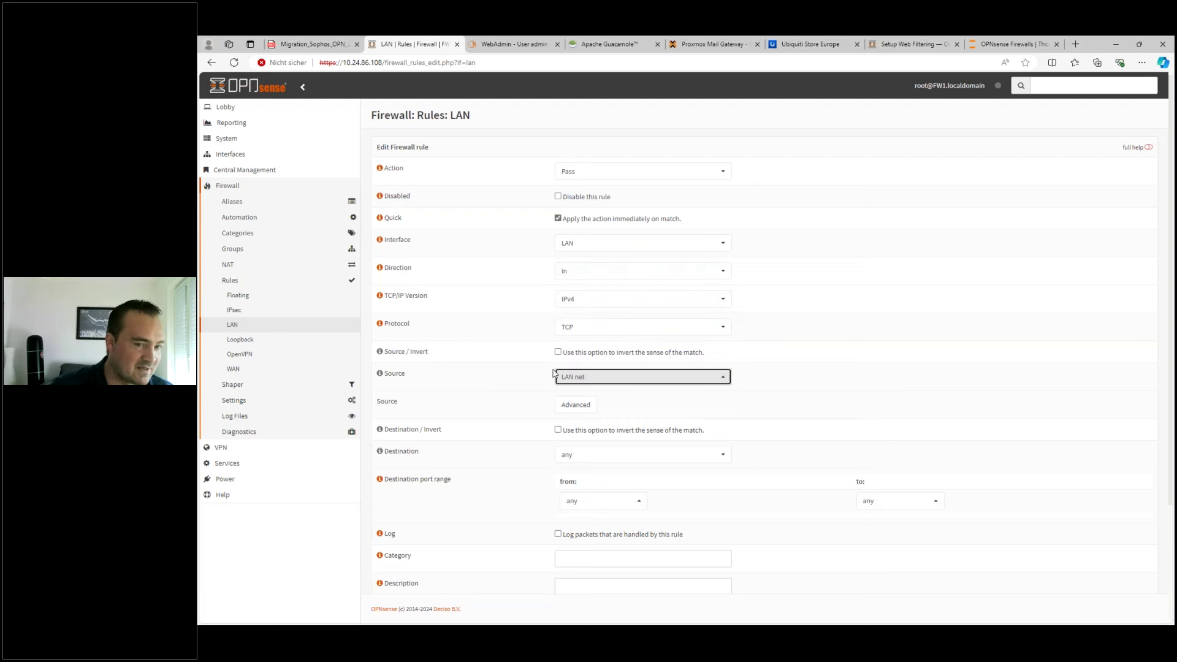
{"action": "scroll", "coordinate": [820, 388], "scroll_direction": "down", "scroll_amount": 2}
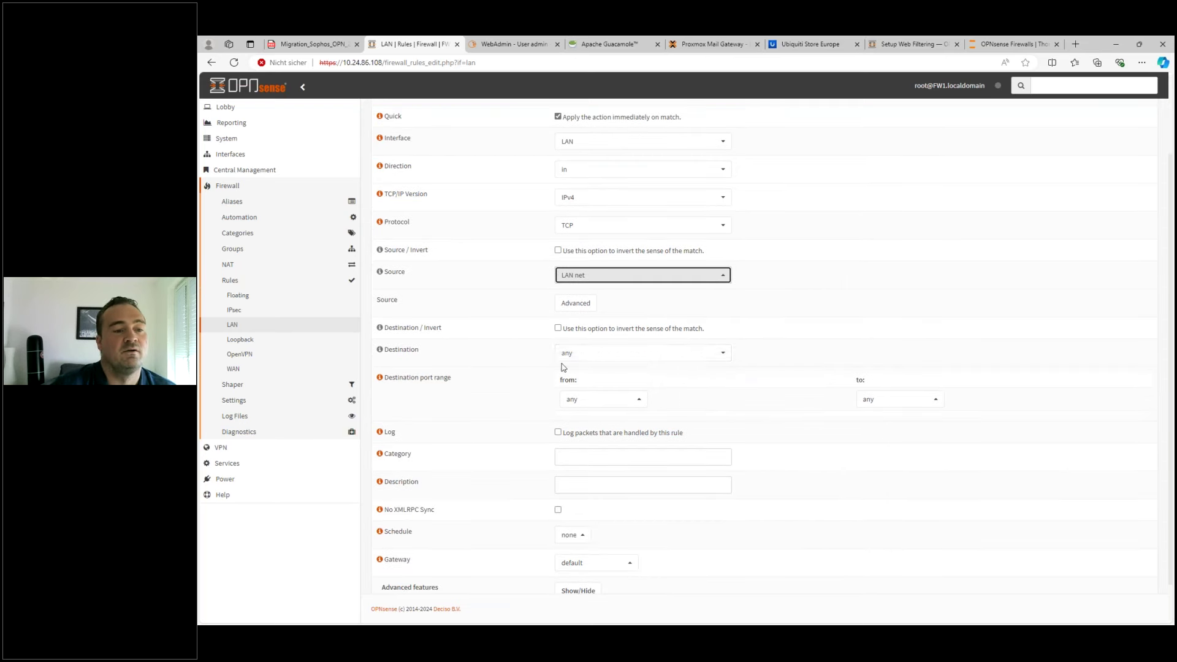
{"action": "left_click", "coordinate": [587, 399]}
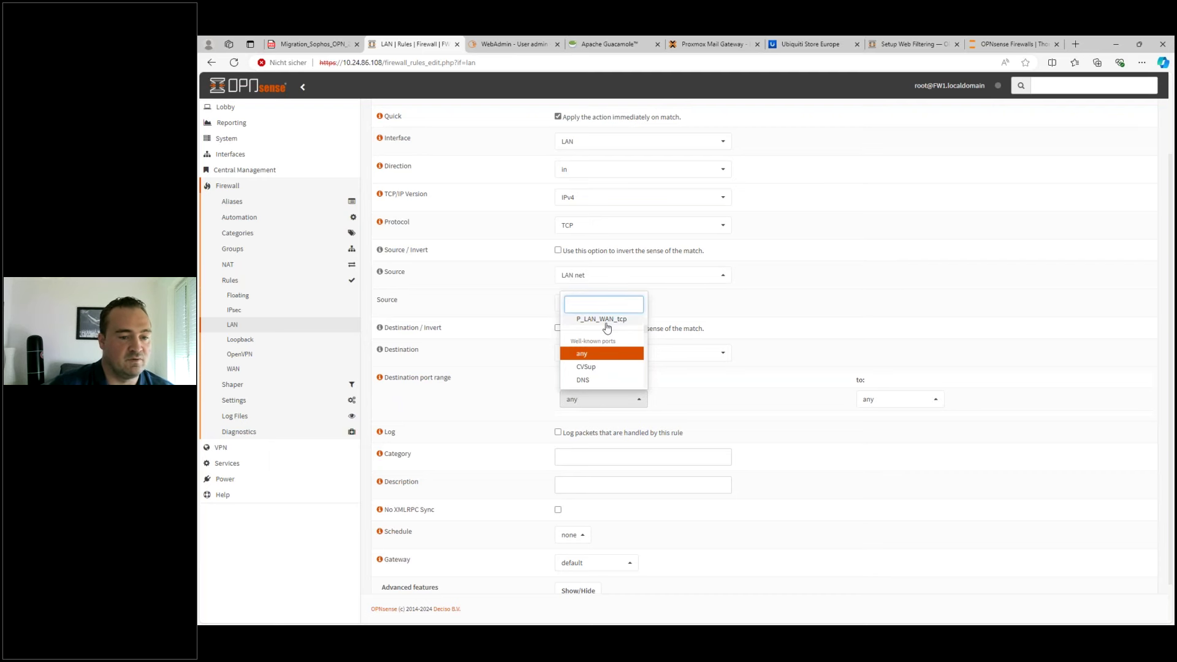
{"action": "left_click", "coordinate": [603, 319]}
{"action": "left_click", "coordinate": [595, 397]}
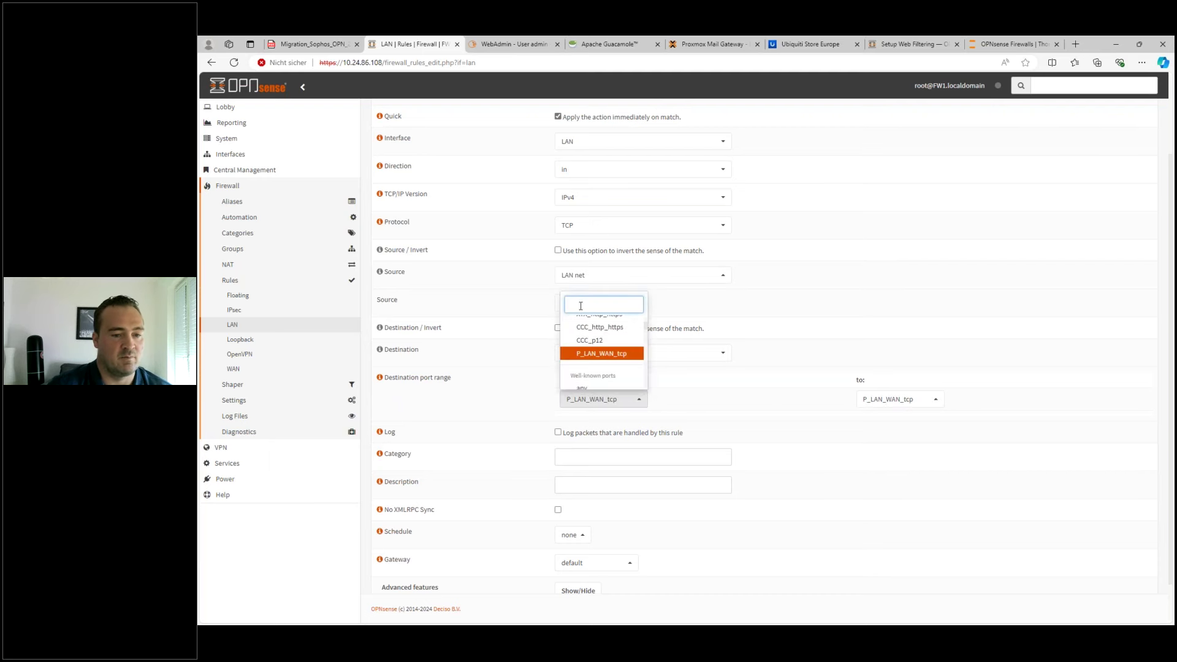
{"action": "scroll", "coordinate": [581, 305], "scroll_direction": "up", "scroll_amount": 2}
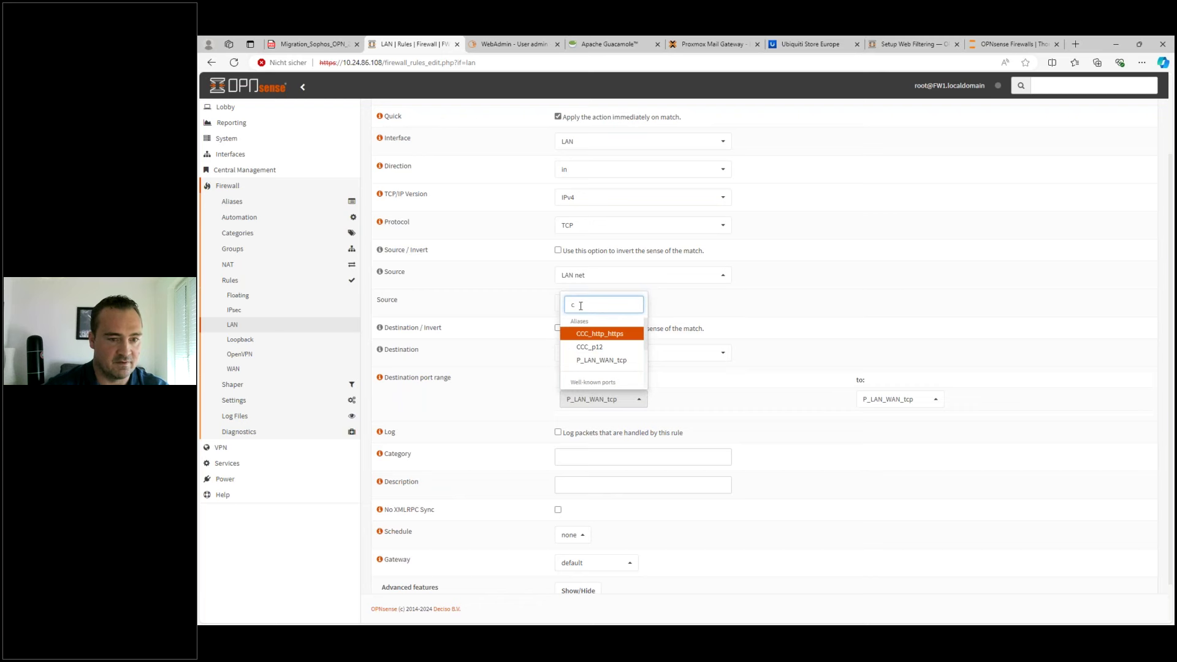
{"action": "type", "text": "p"}
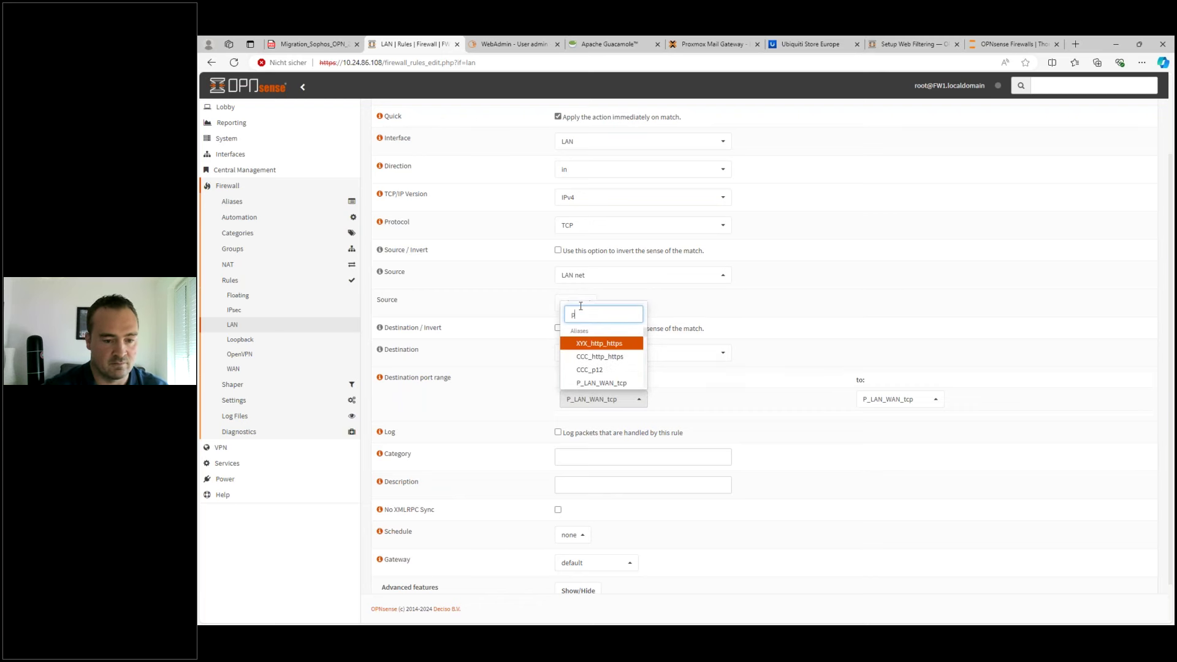
{"action": "left_click", "coordinate": [604, 383]}
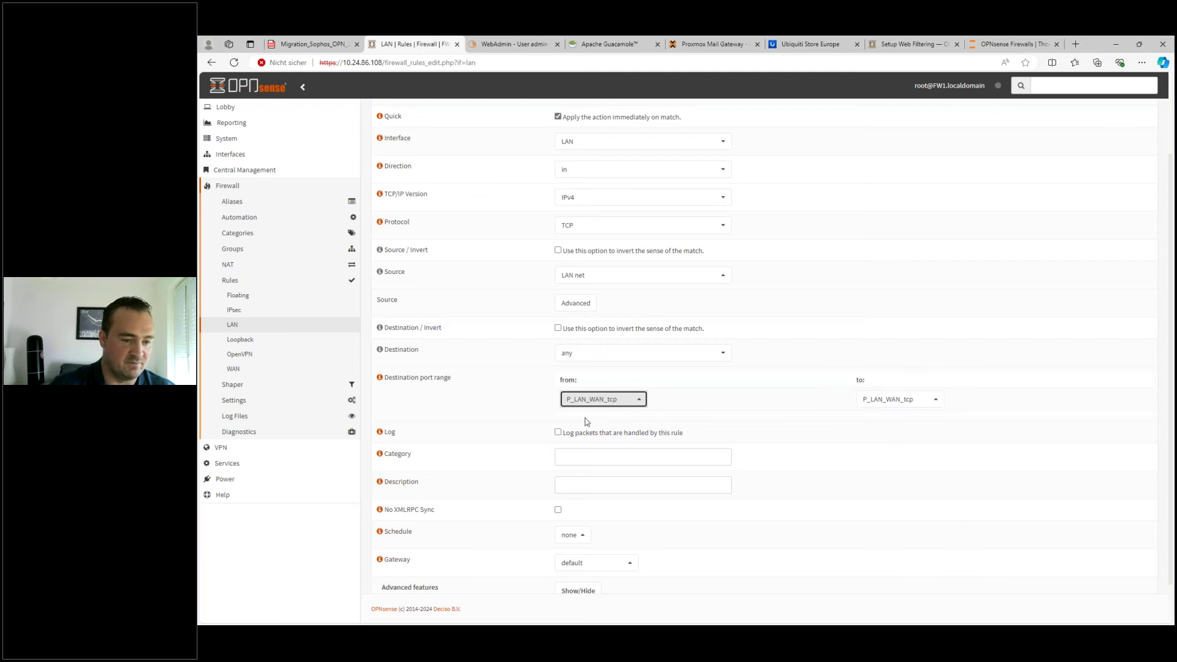
- Describe the rule 'Global Ports erlaubt', save it and apply the changes
{"action": "left_click", "coordinate": [654, 489]}
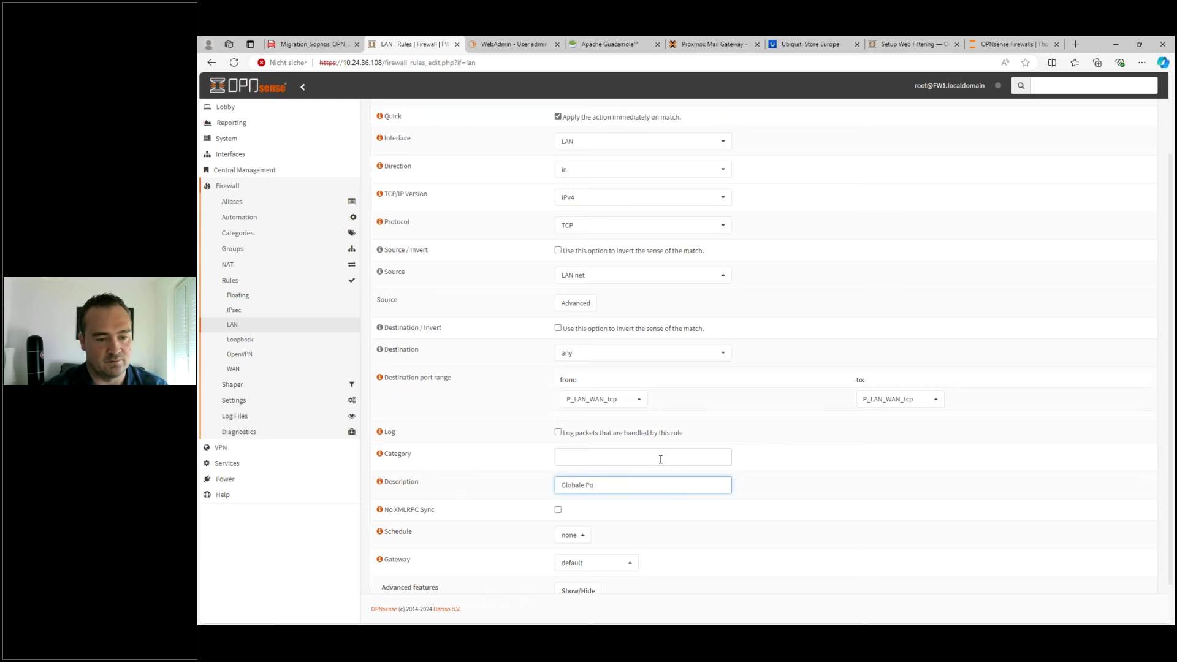
{"action": "type", "text": "Globale Ports"}
{"action": "scroll", "coordinate": [582, 505], "scroll_direction": "down", "scroll_amount": 1}
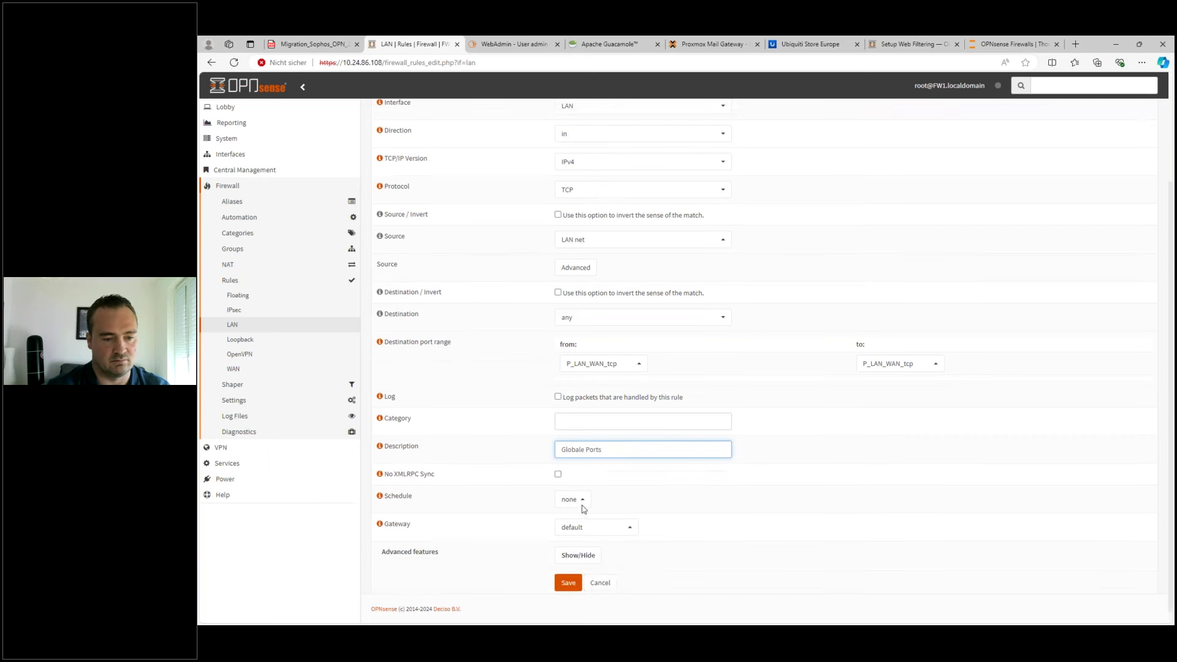
{"action": "type", "text": "erlaubt"}
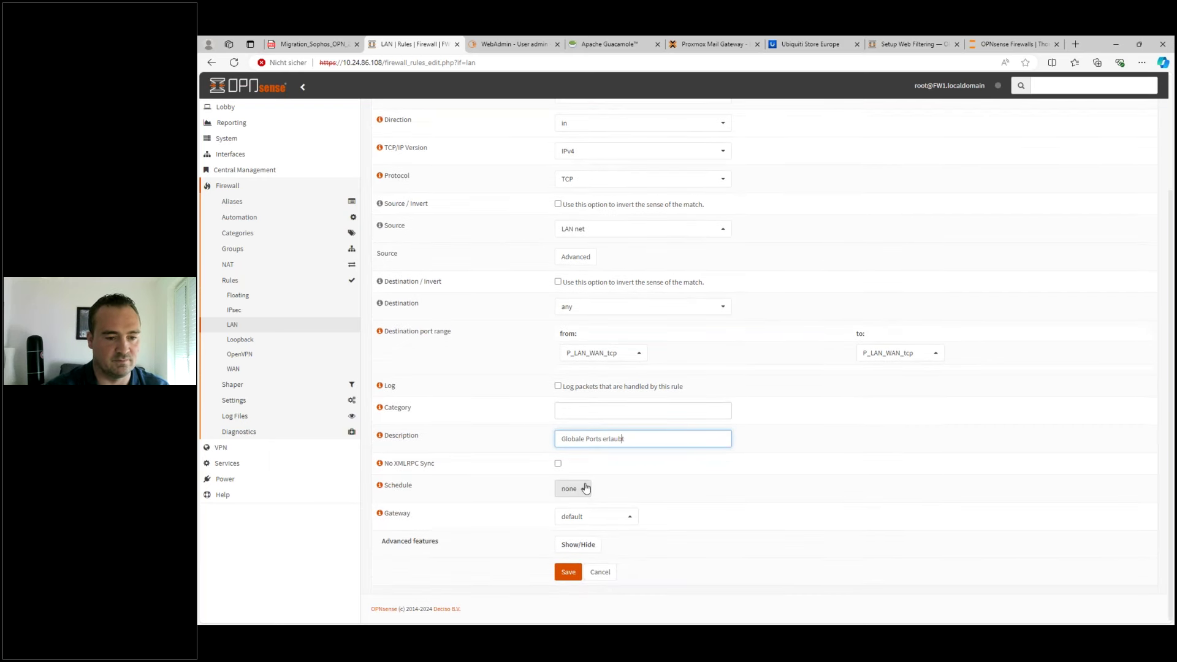
{"action": "key", "text": "BackSpace"}
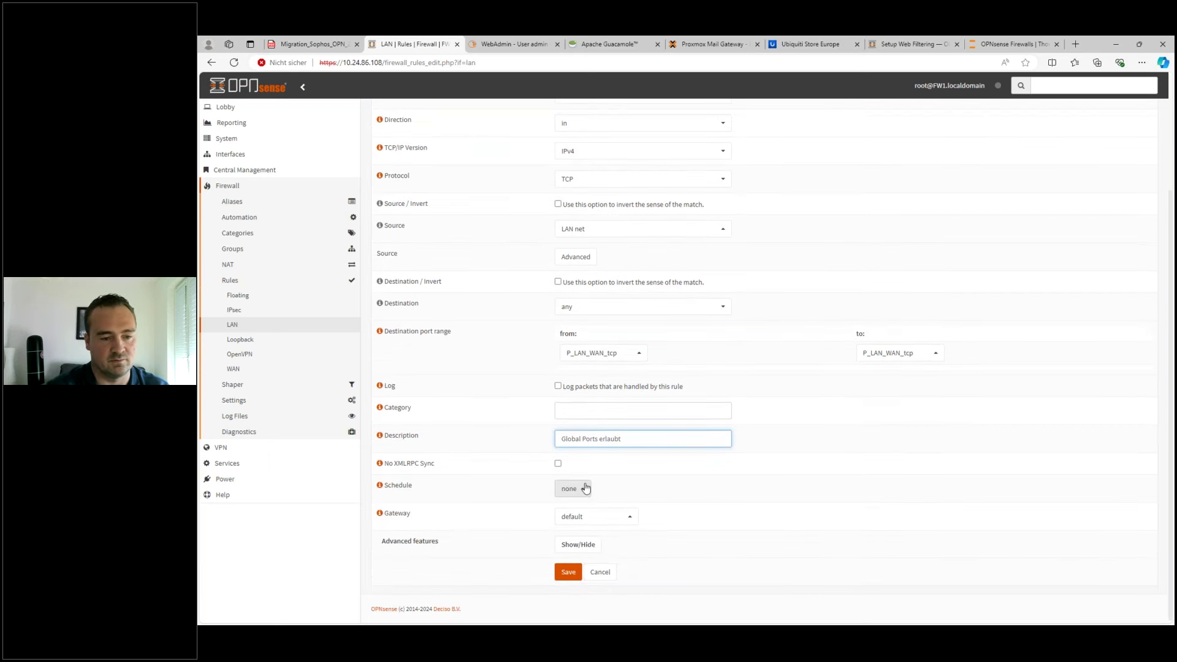
{"action": "left_click", "coordinate": [568, 572]}
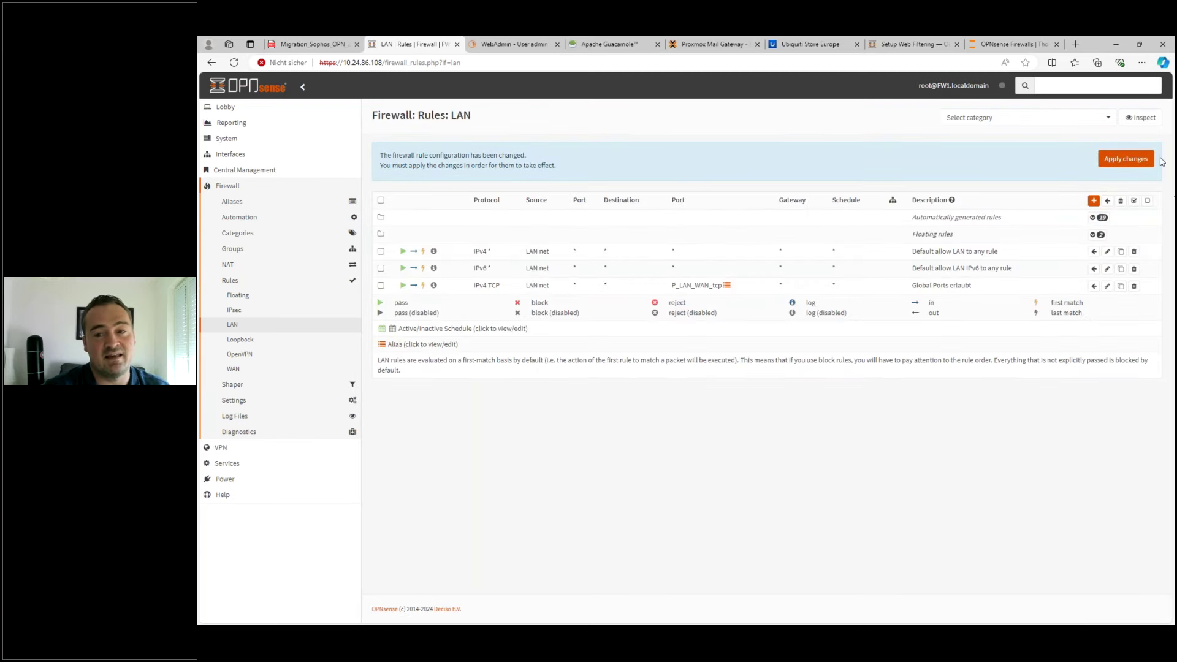
{"action": "left_click", "coordinate": [1125, 159]}
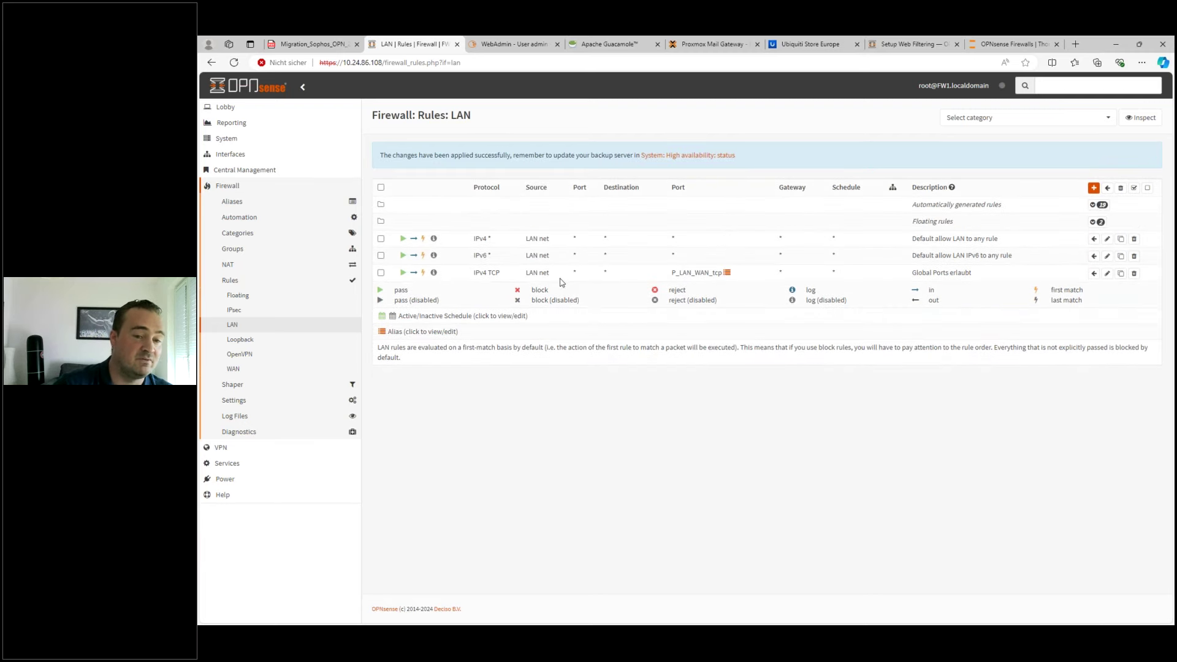
{"action": "left_click", "coordinate": [1121, 274]}
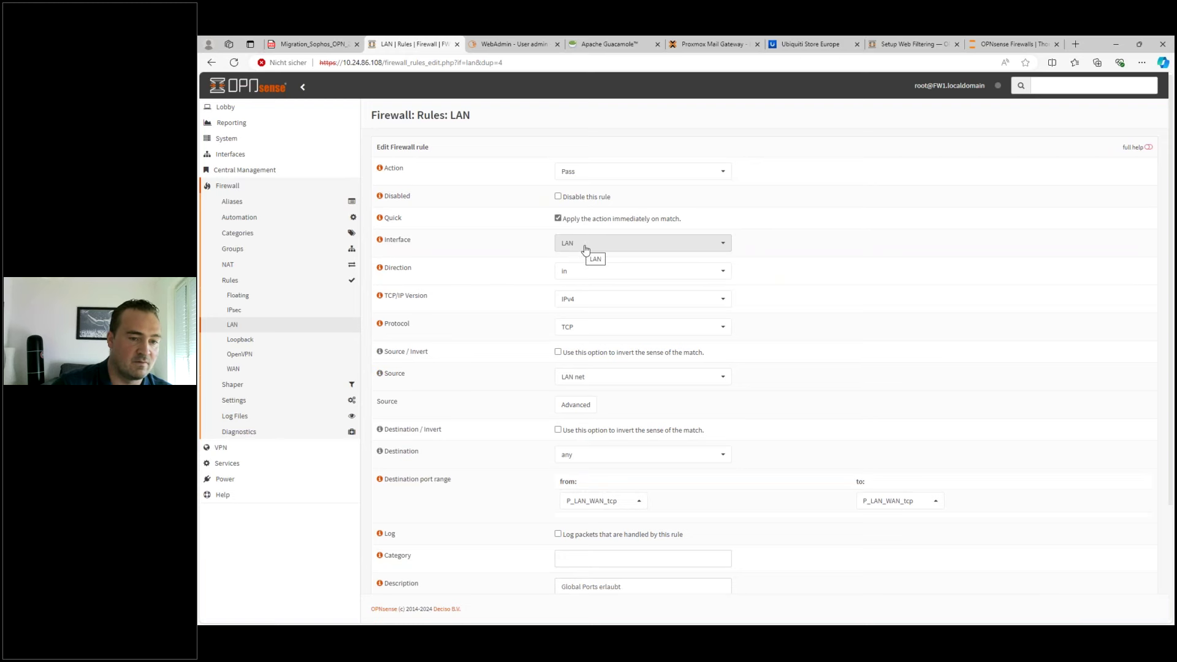
- Switch the cloned rule's protocol to ICMP and save it
{"action": "left_click", "coordinate": [578, 327]}
{"action": "left_click", "coordinate": [575, 414]}
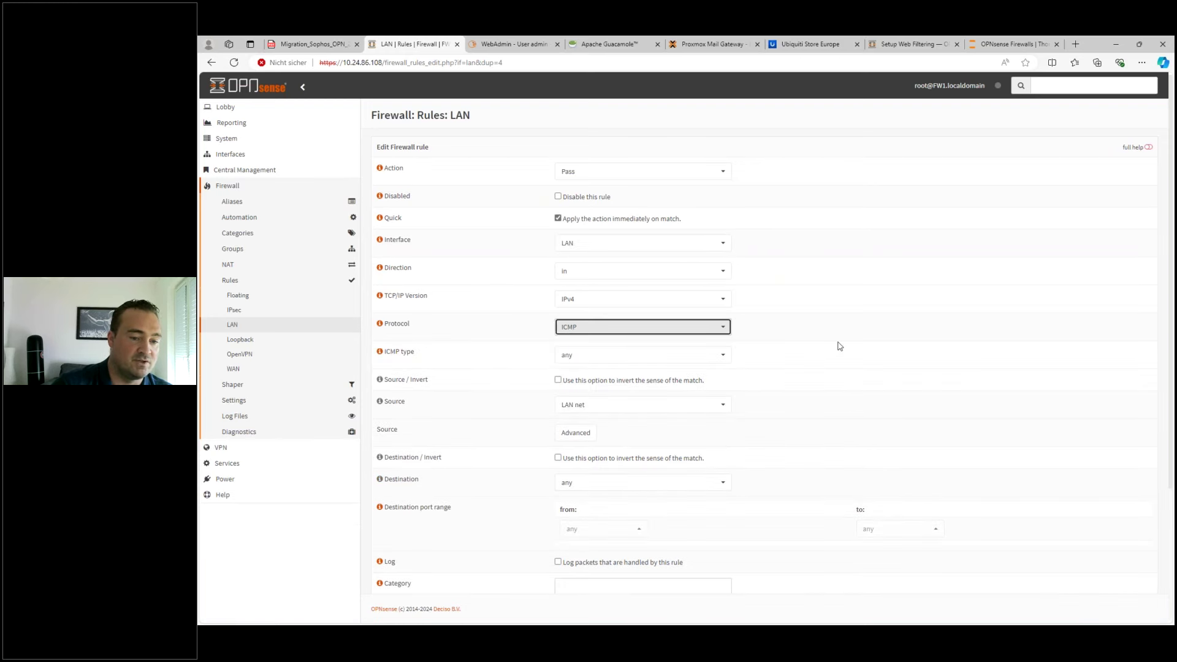
{"action": "scroll", "coordinate": [835, 398], "scroll_direction": "down", "scroll_amount": 3}
{"action": "left_click", "coordinate": [564, 570]}
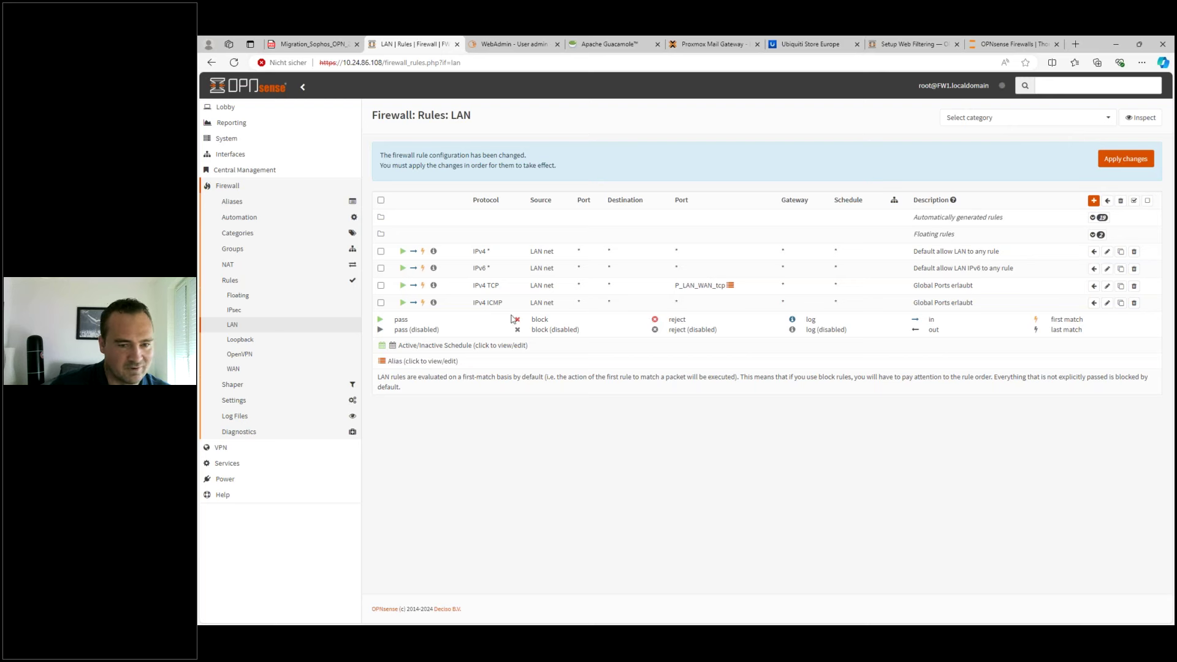
- Move both Global Ports erlaubt rules above the default allow rules and apply
{"action": "left_click", "coordinate": [381, 285]}
{"action": "left_click", "coordinate": [381, 303]}
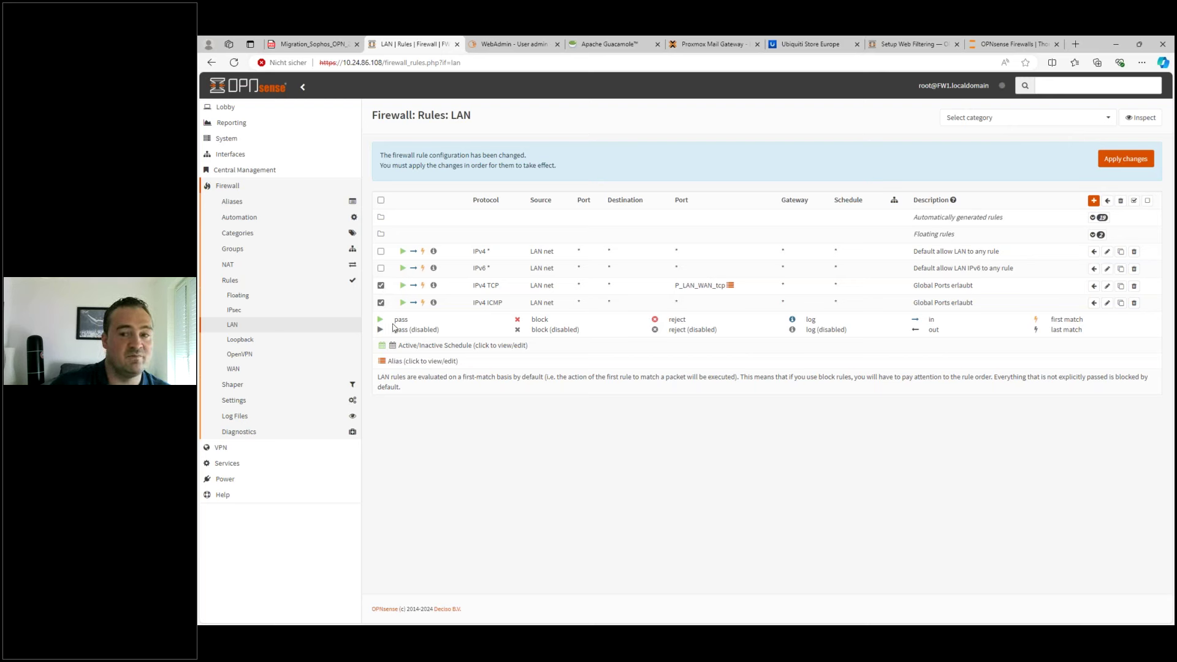
{"action": "left_click", "coordinate": [1093, 252]}
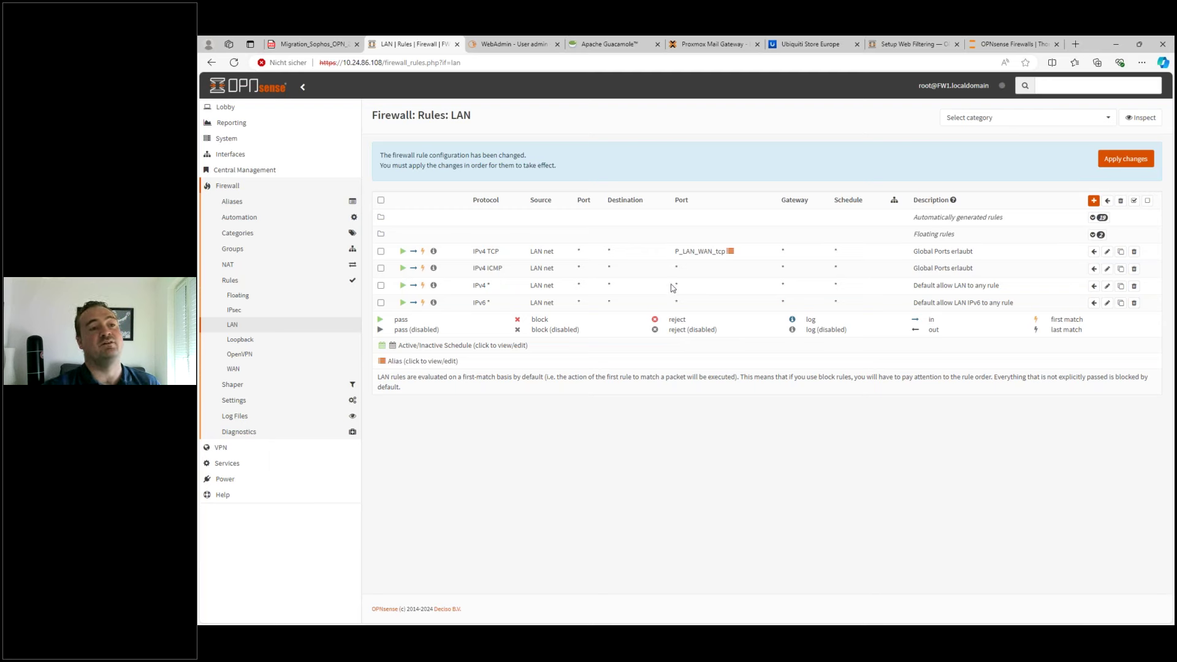
{"action": "left_click", "coordinate": [1123, 160]}
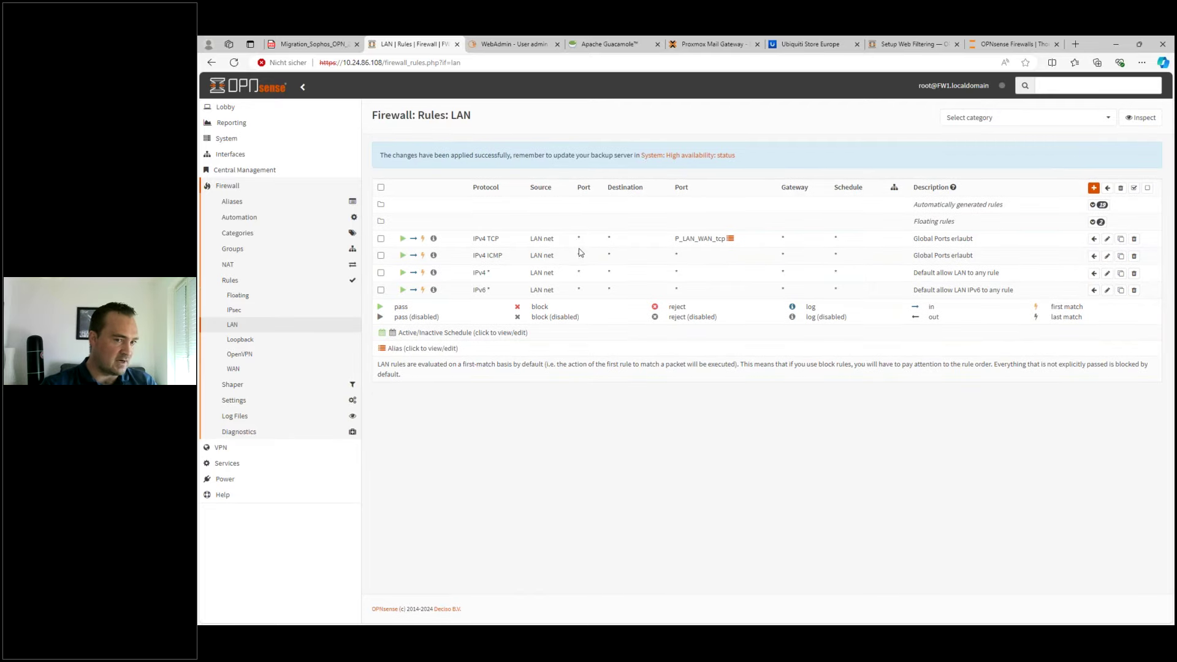
- Review the sources and ports of the TCP, ICMP and default LAN rules
{"action": "left_click_drag", "start_coordinate": [530, 244], "coordinate": [743, 249]}
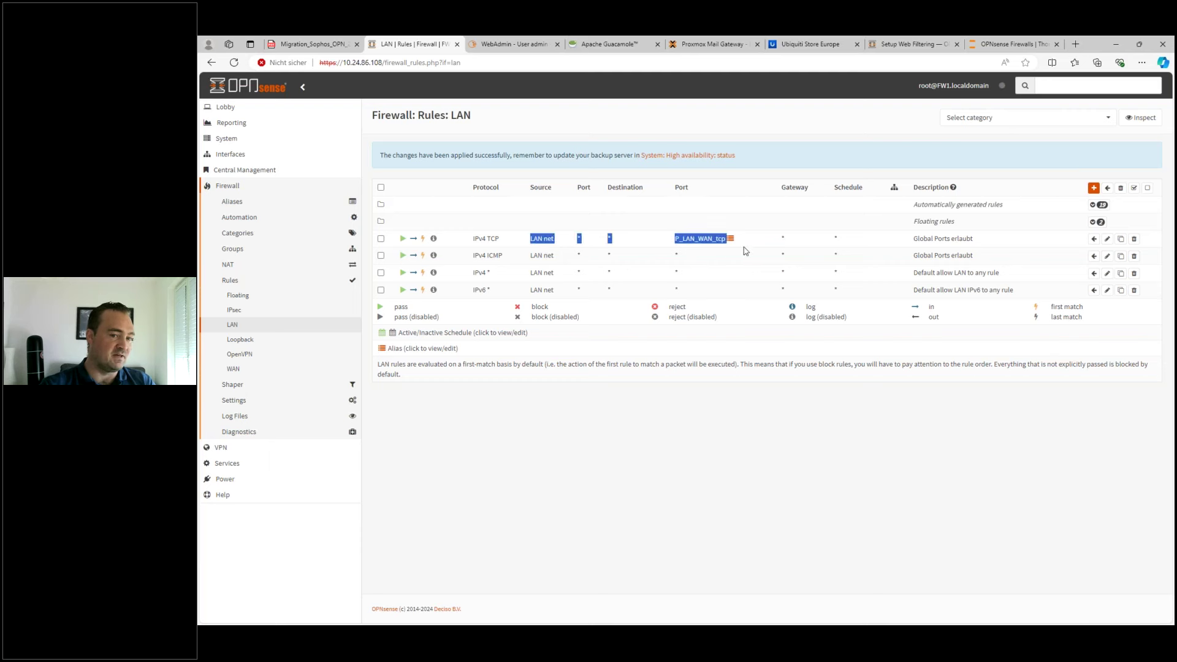
{"action": "left_click_drag", "start_coordinate": [531, 254], "coordinate": [688, 262]}
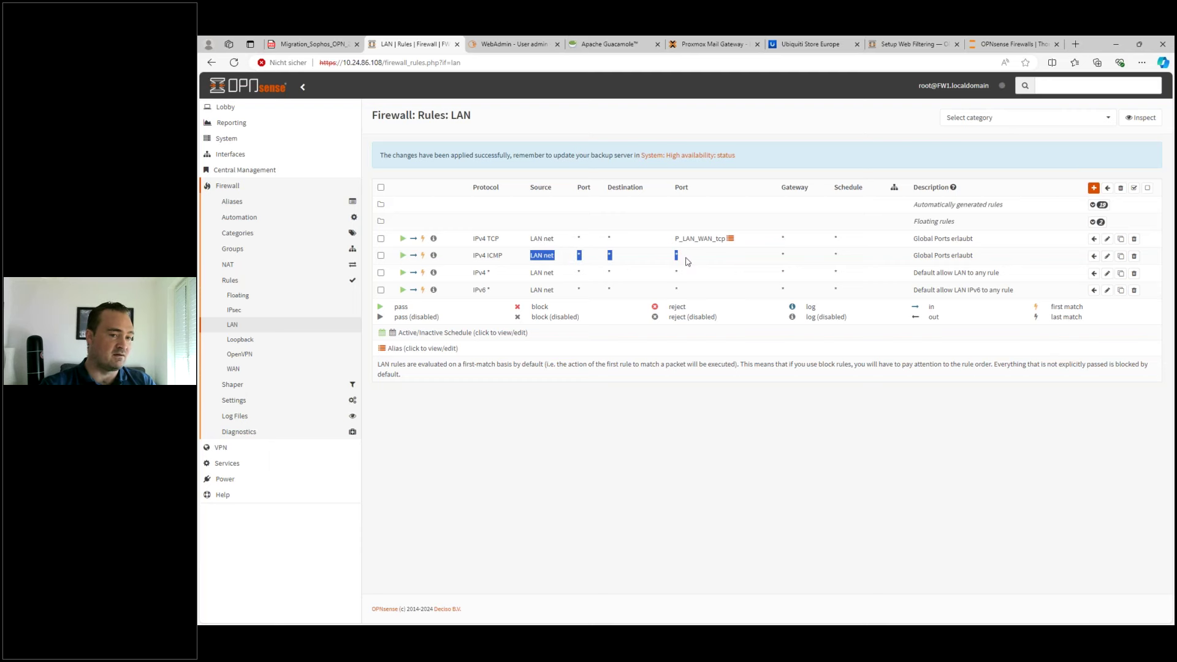
{"action": "left_click_drag", "start_coordinate": [583, 272], "coordinate": [532, 274]}
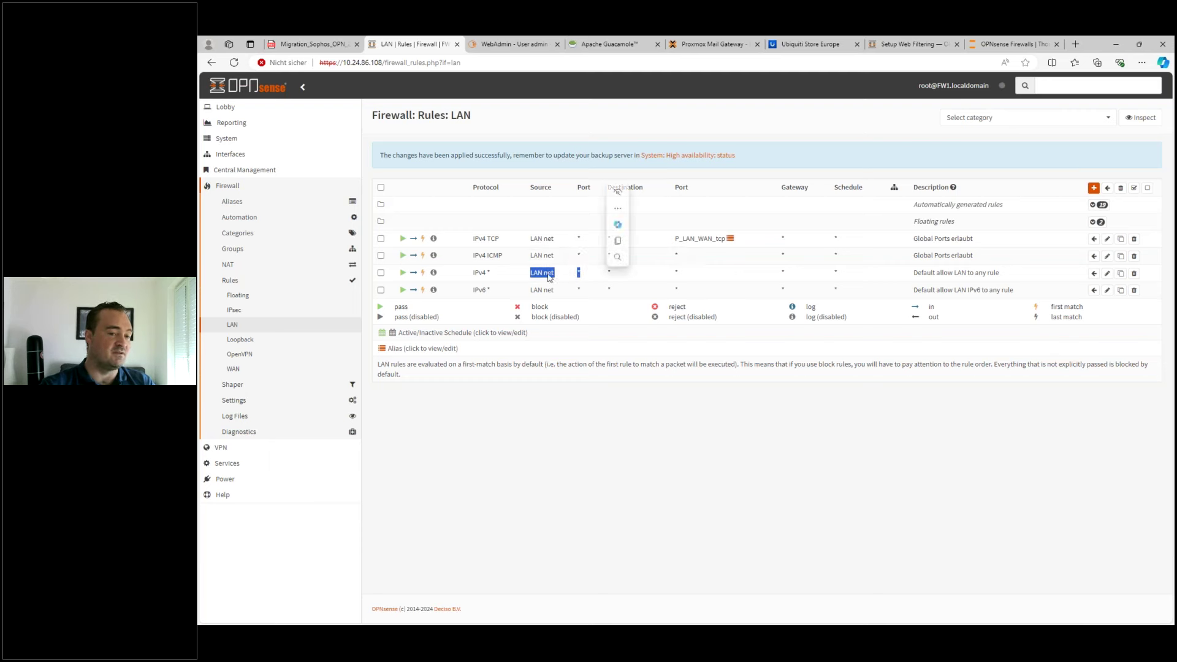
{"action": "left_click", "coordinate": [632, 272]}
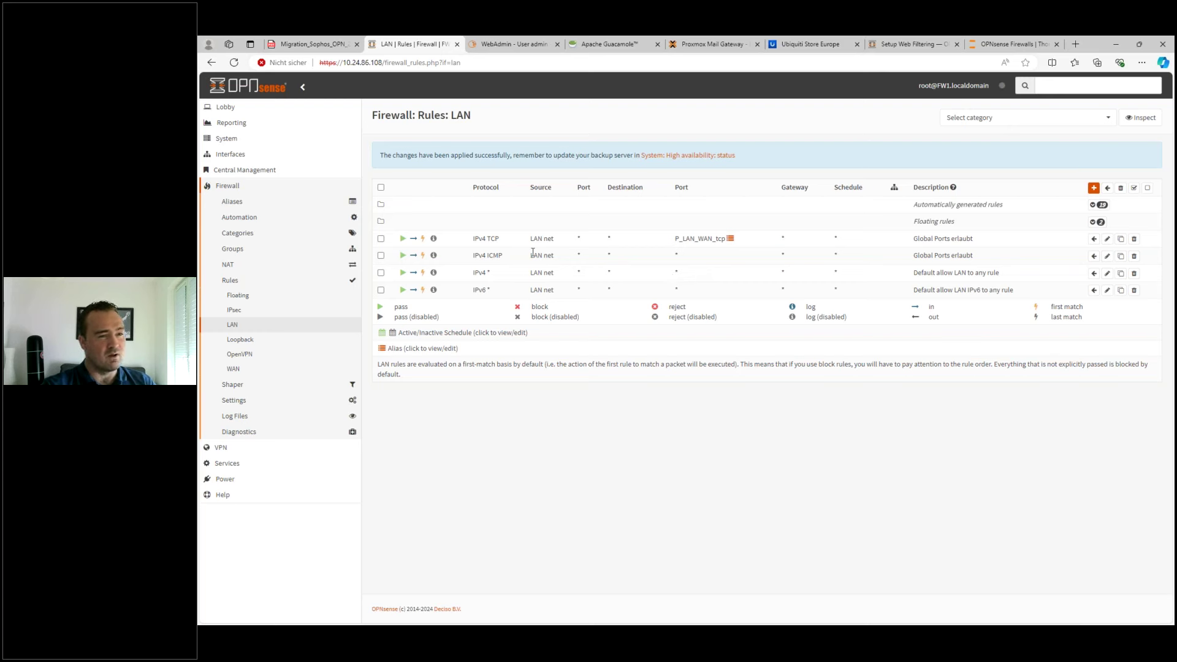
{"action": "left_click", "coordinate": [508, 45]}
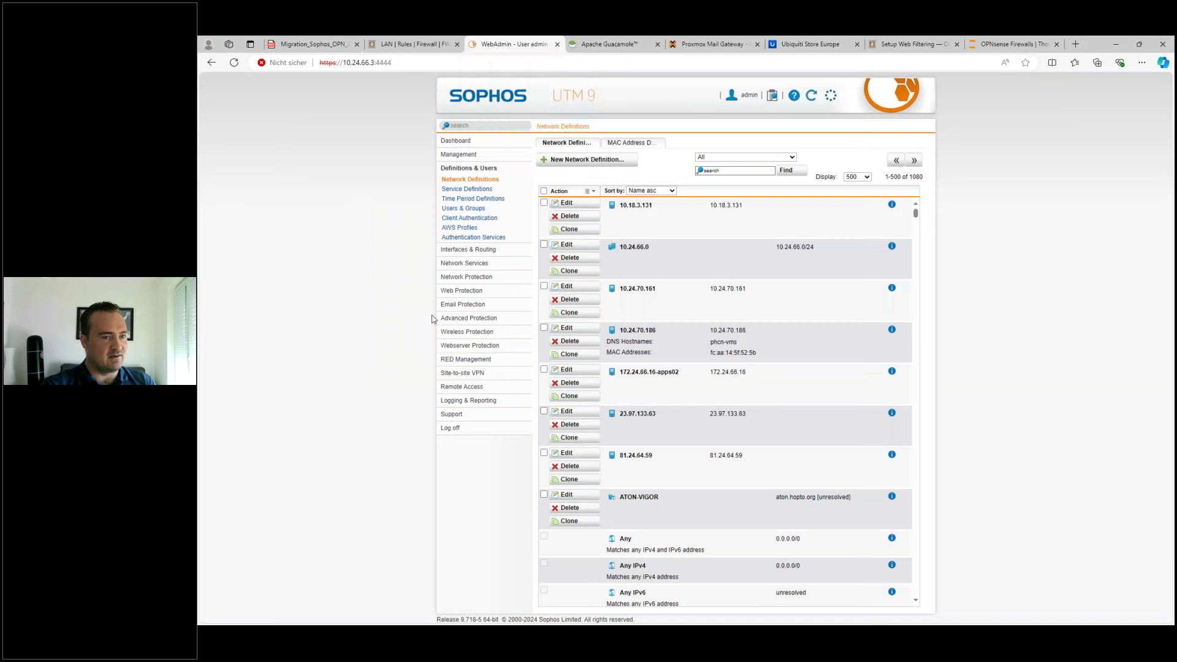
{"action": "left_click", "coordinate": [466, 277]}
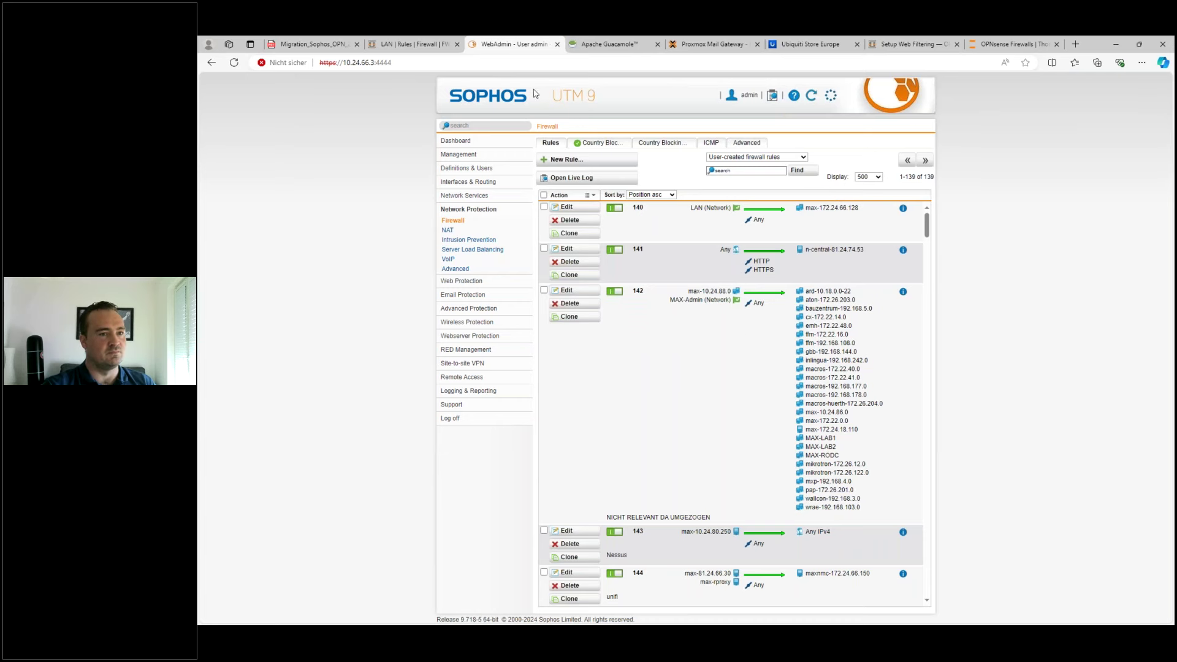
{"action": "left_click", "coordinate": [423, 45]}
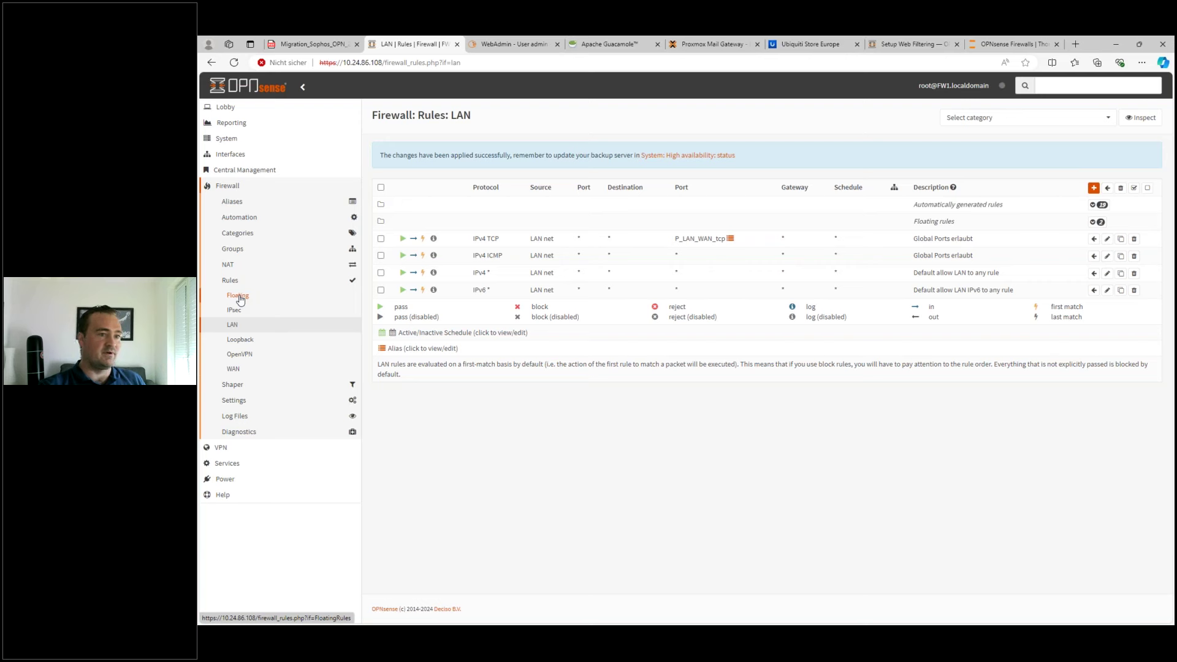
- Open Firewall > Rules > Floating, try a new floating rule, then return to the empty list
{"action": "left_click", "coordinate": [238, 296]}
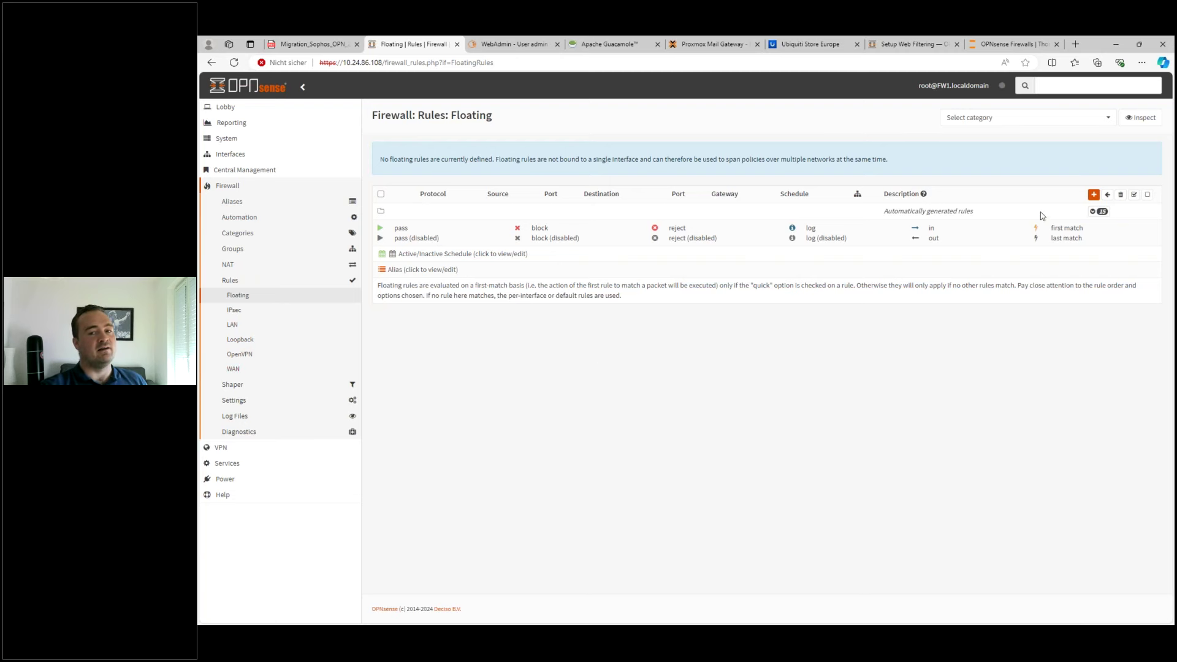
{"action": "left_click", "coordinate": [1093, 194]}
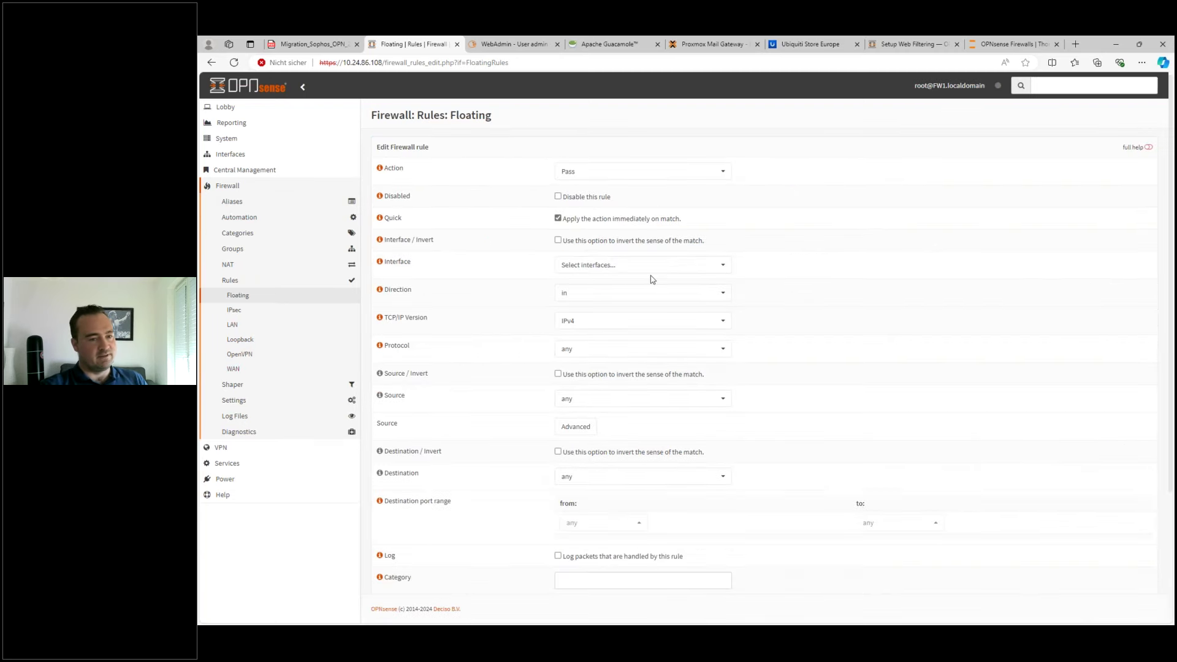
{"action": "left_click", "coordinate": [645, 267]}
{"action": "left_click", "coordinate": [645, 269]}
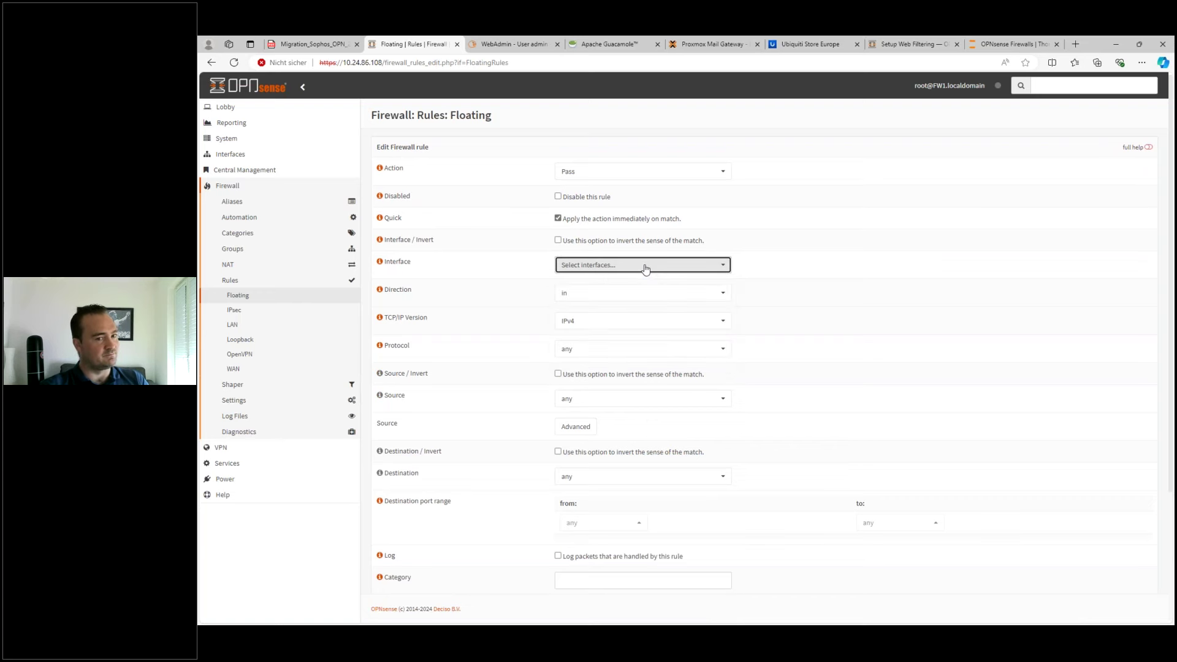
{"action": "left_click", "coordinate": [286, 300]}
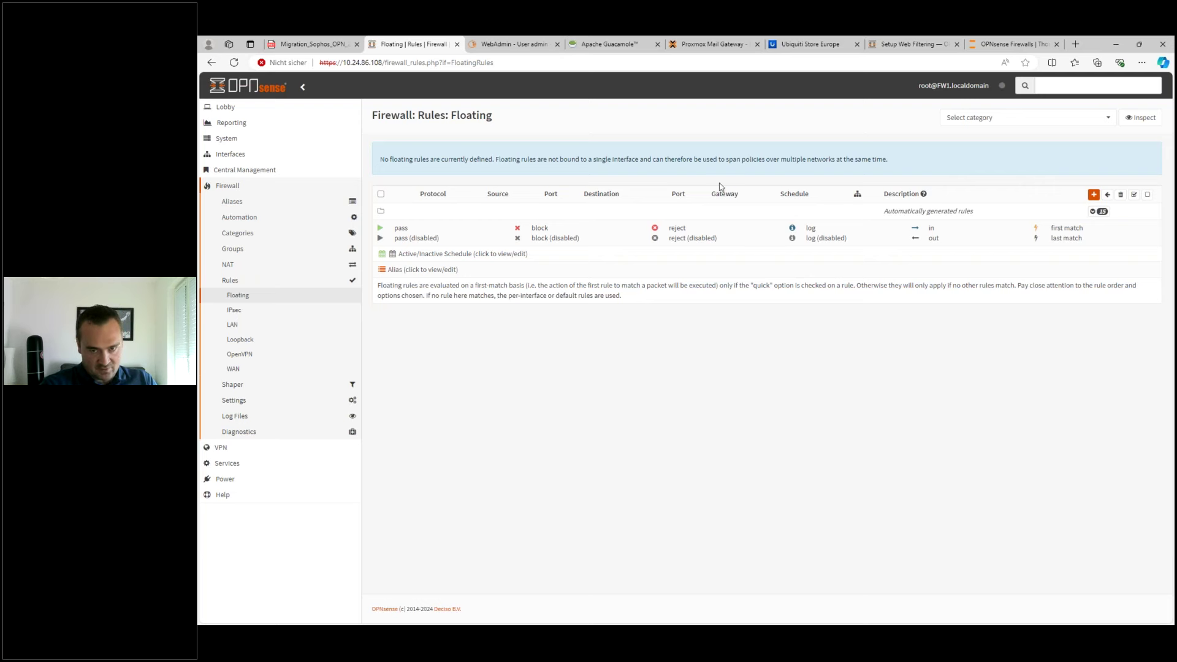
- Begin a new floating rule and go to its description field
{"action": "left_click", "coordinate": [1093, 194]}
{"action": "scroll", "coordinate": [551, 399], "scroll_direction": "down", "scroll_amount": 5}
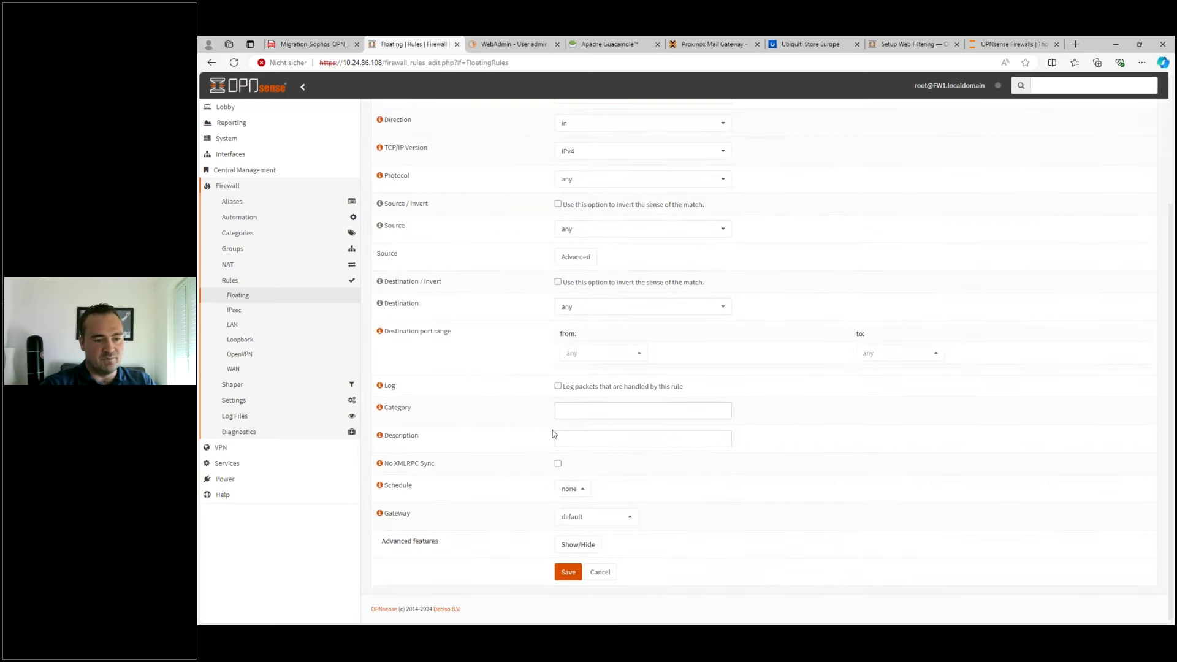
{"action": "left_click", "coordinate": [558, 437]}
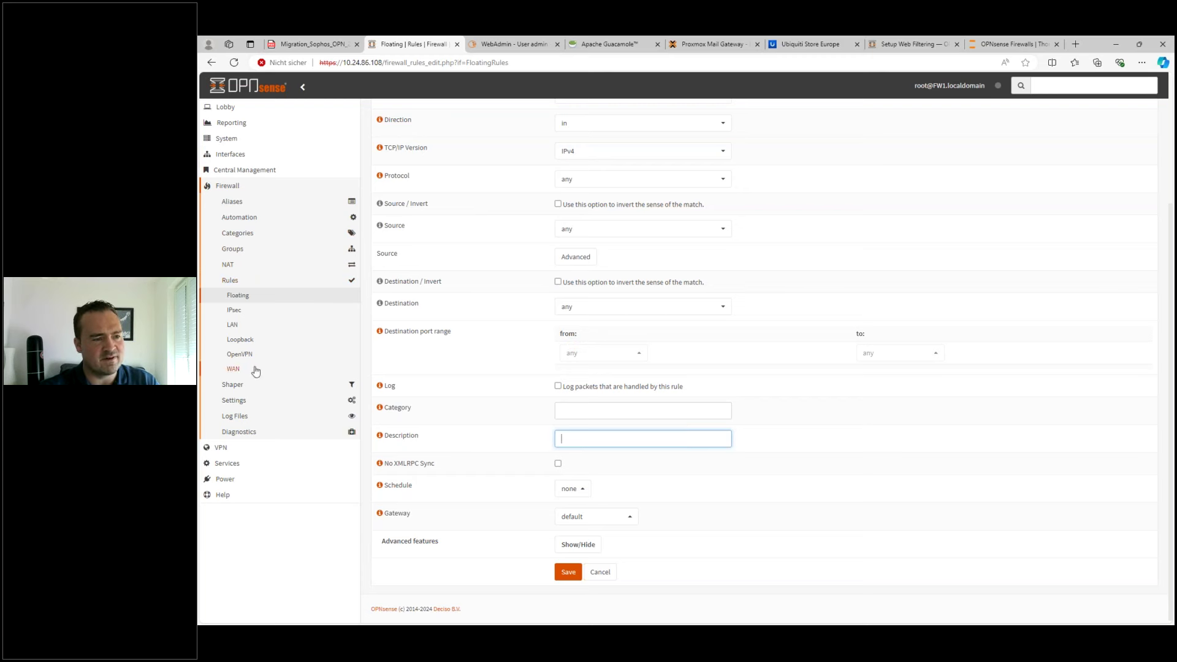
- Leave the rule unsaved and go to VPN > OpenVPN > Instances
{"action": "left_click", "coordinate": [234, 447]}
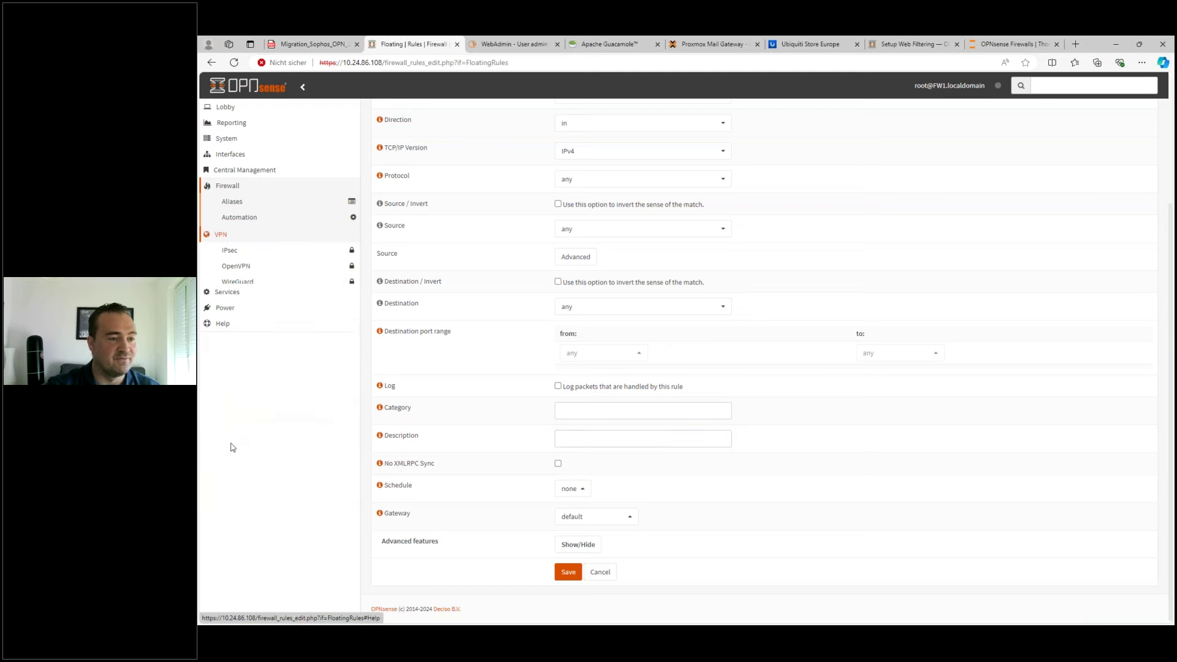
{"action": "left_click", "coordinate": [249, 234]}
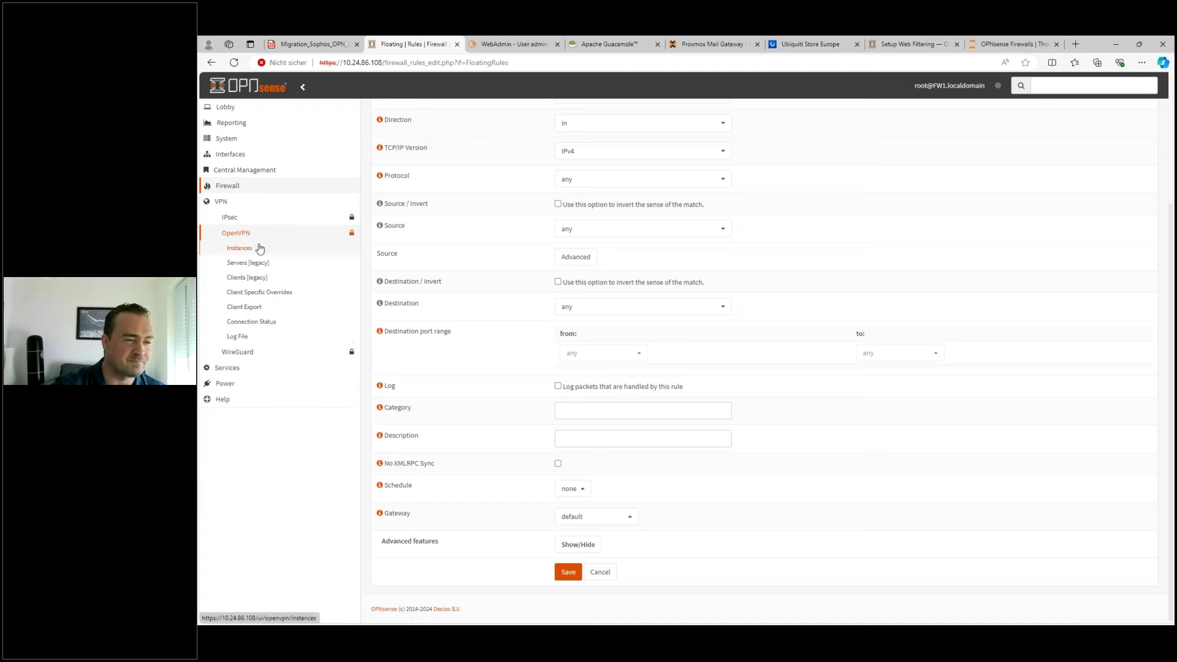
{"action": "left_click", "coordinate": [248, 251]}
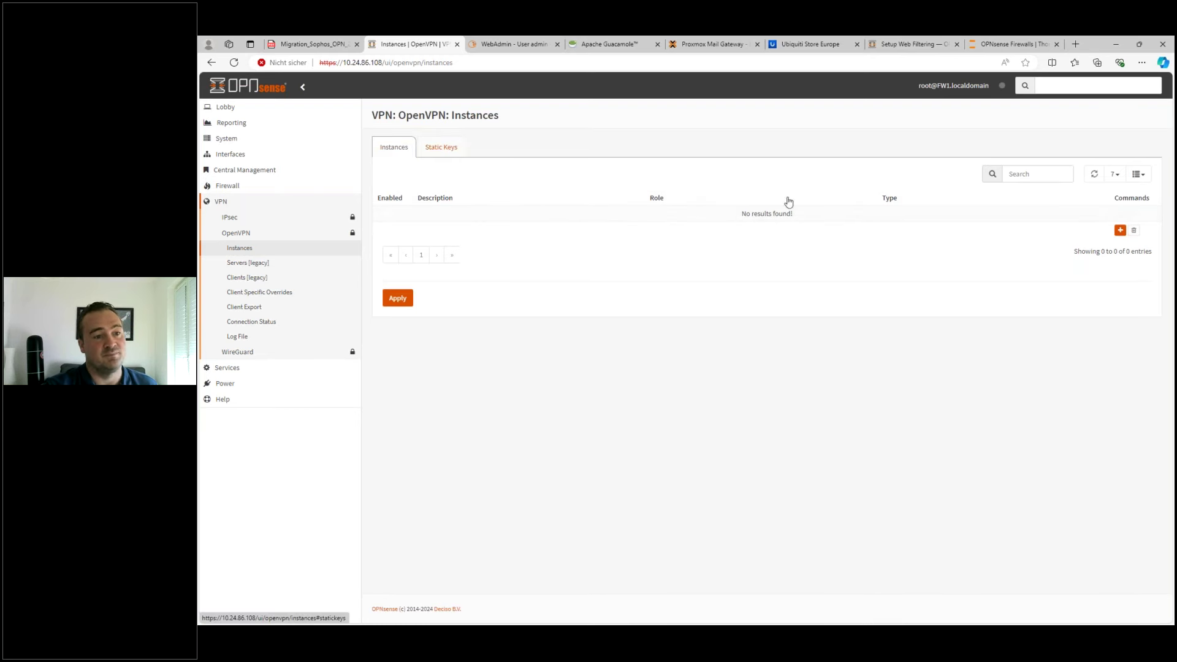
- Add an OpenVPN instance with description MitarbeiterVPN and port 1194
{"action": "left_click", "coordinate": [1119, 231]}
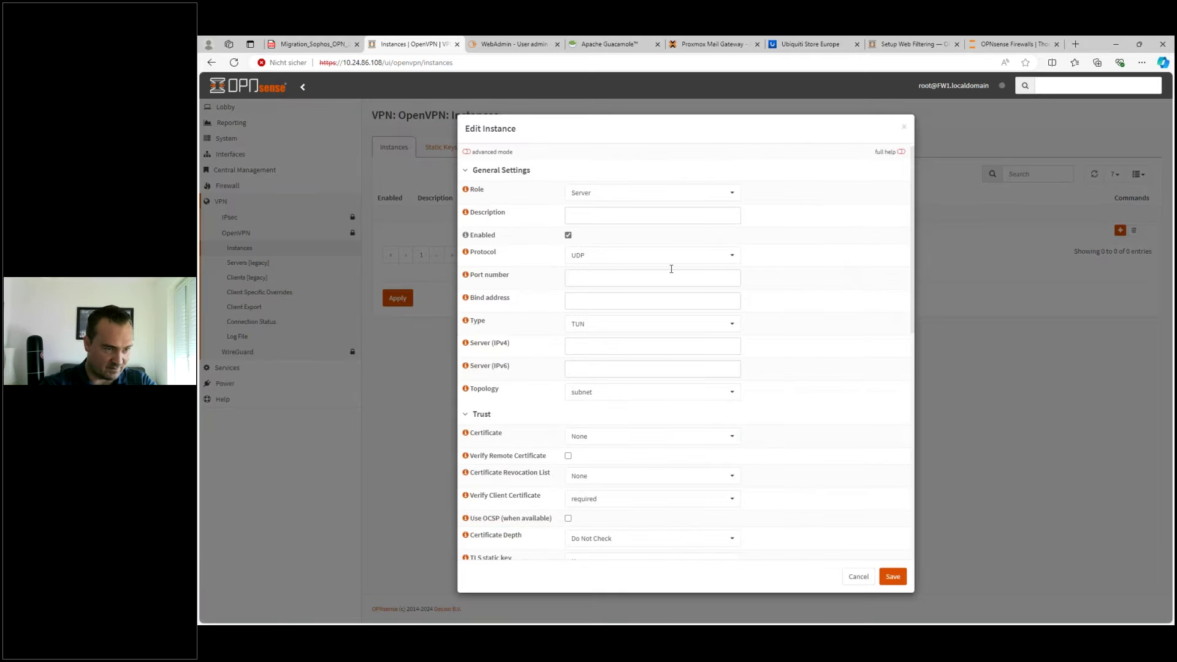
{"action": "left_click", "coordinate": [630, 212]}
{"action": "type", "text": "Mitaber"}
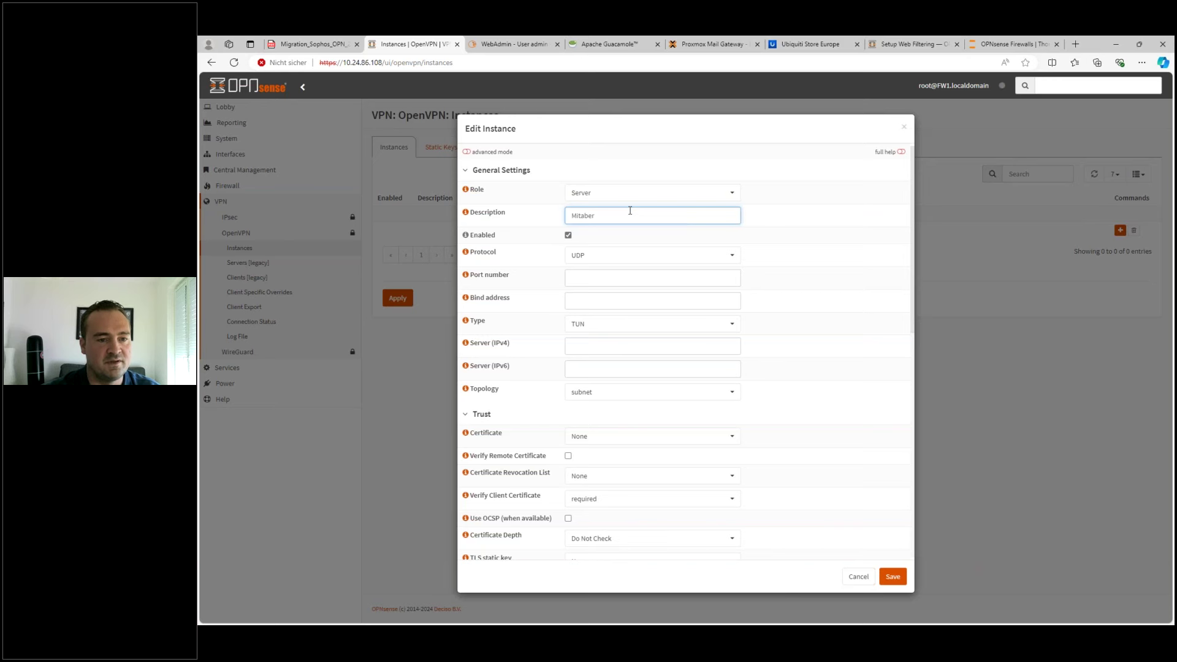
{"action": "key", "text": "BackSpace"}
{"action": "key", "text": "BackSpace"}
{"action": "key", "text": "BackSpace"}
{"action": "type", "text": "rbeiterVPN"}
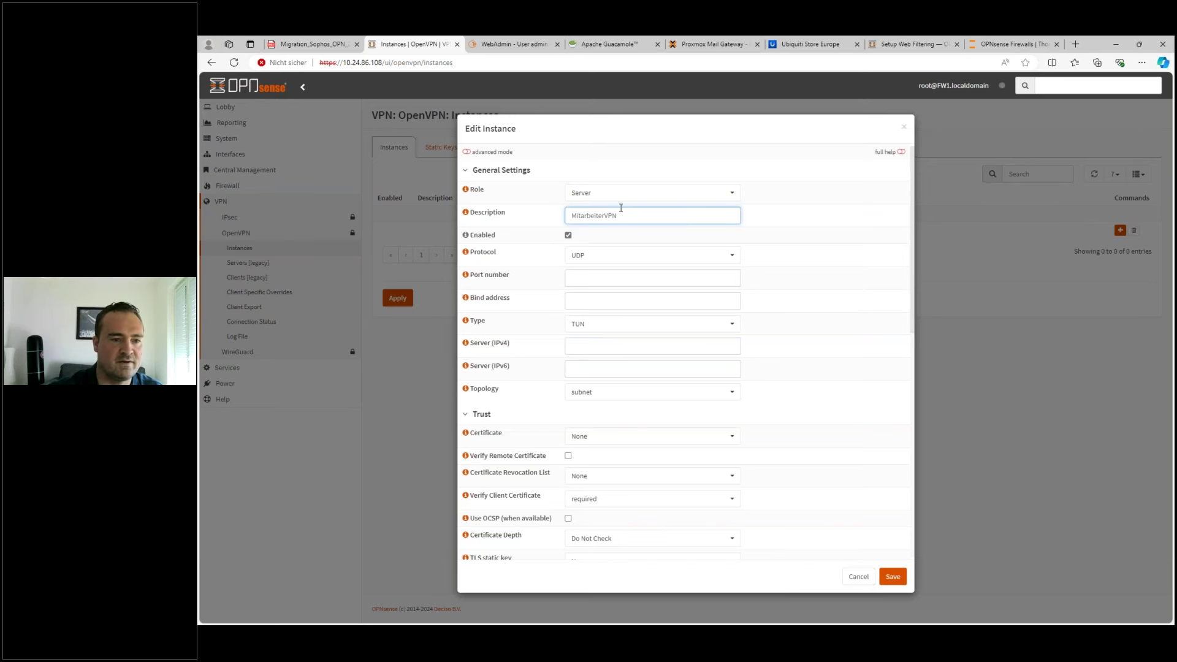
{"action": "left_click", "coordinate": [583, 280]}
{"action": "type", "text": "1194"}
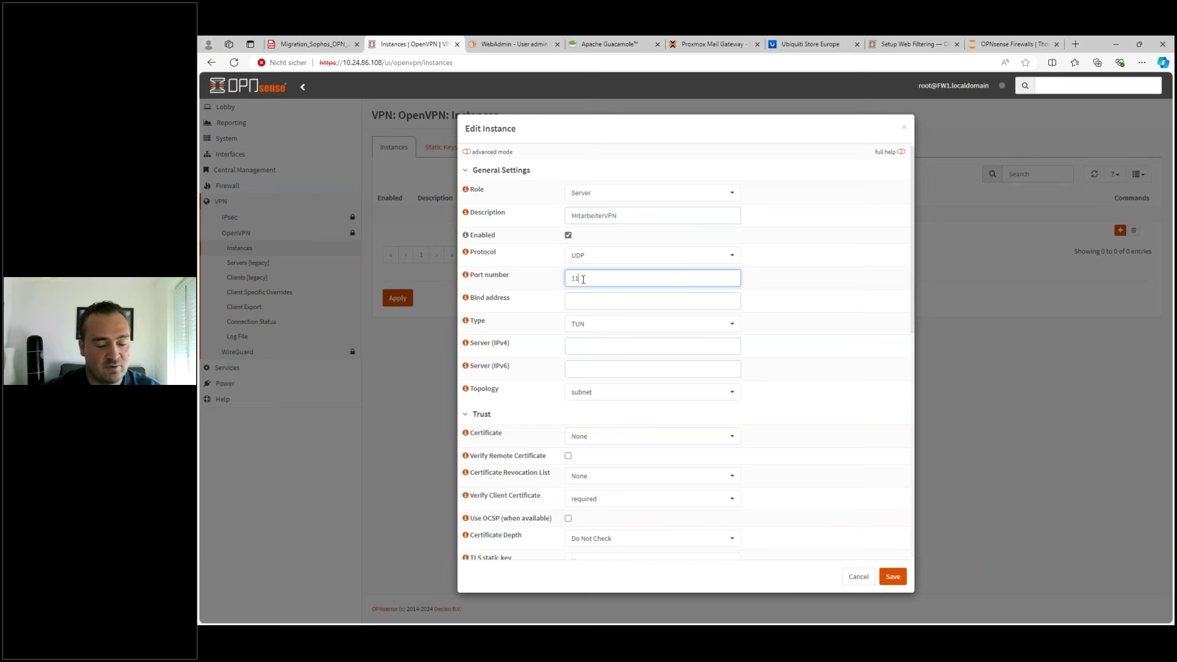
{"action": "left_click", "coordinate": [591, 300]}
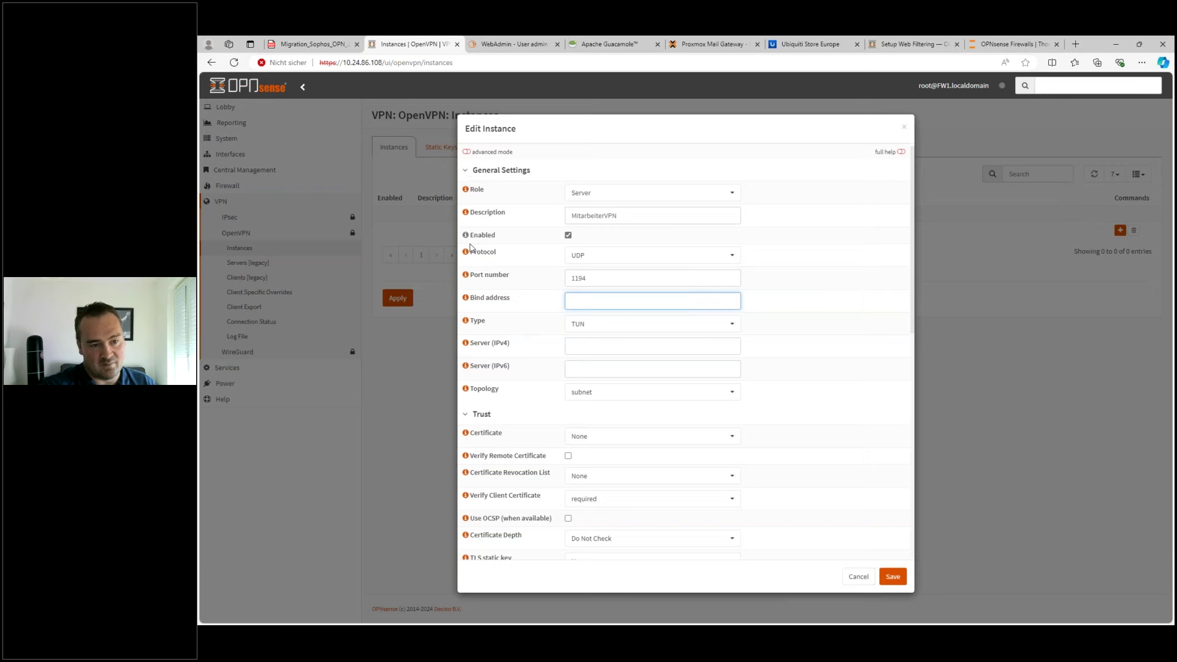
- Toggle advanced mode on and off, then set the IPv4 tunnel network to 10.1.2.0/24
{"action": "scroll", "coordinate": [509, 386], "scroll_direction": "down", "scroll_amount": 8}
{"action": "scroll", "coordinate": [521, 380], "scroll_direction": "up", "scroll_amount": 5}
{"action": "scroll", "coordinate": [514, 362], "scroll_direction": "up", "scroll_amount": 3}
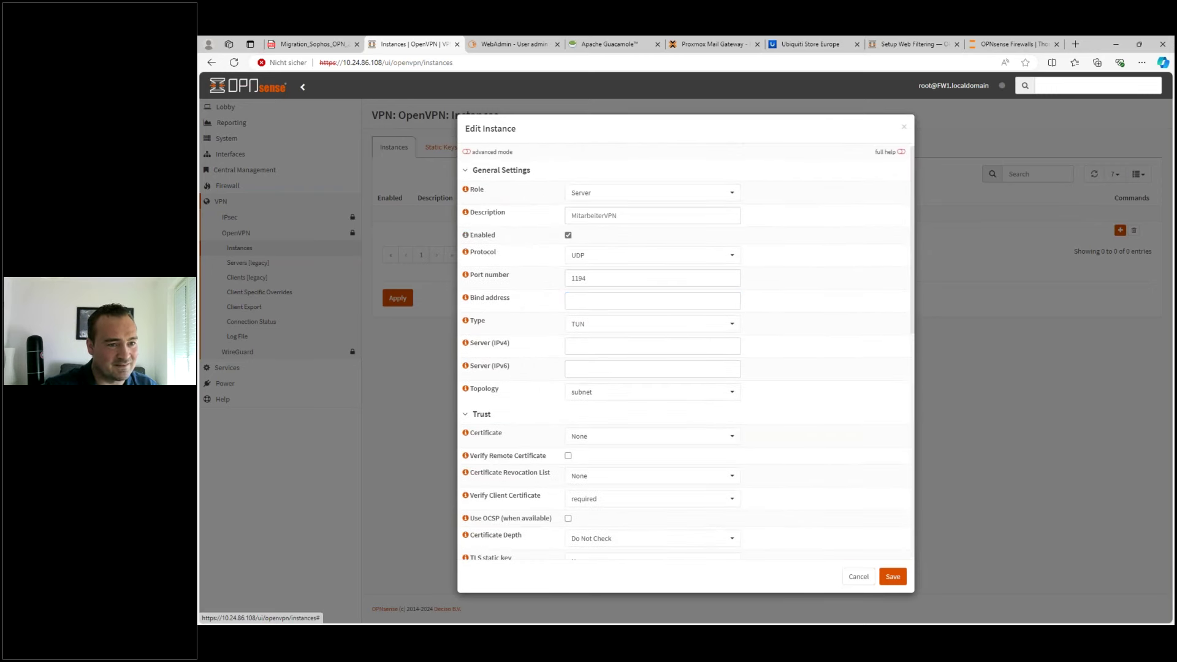
{"action": "left_click", "coordinate": [467, 153]}
{"action": "scroll", "coordinate": [527, 295], "scroll_direction": "down", "scroll_amount": 10}
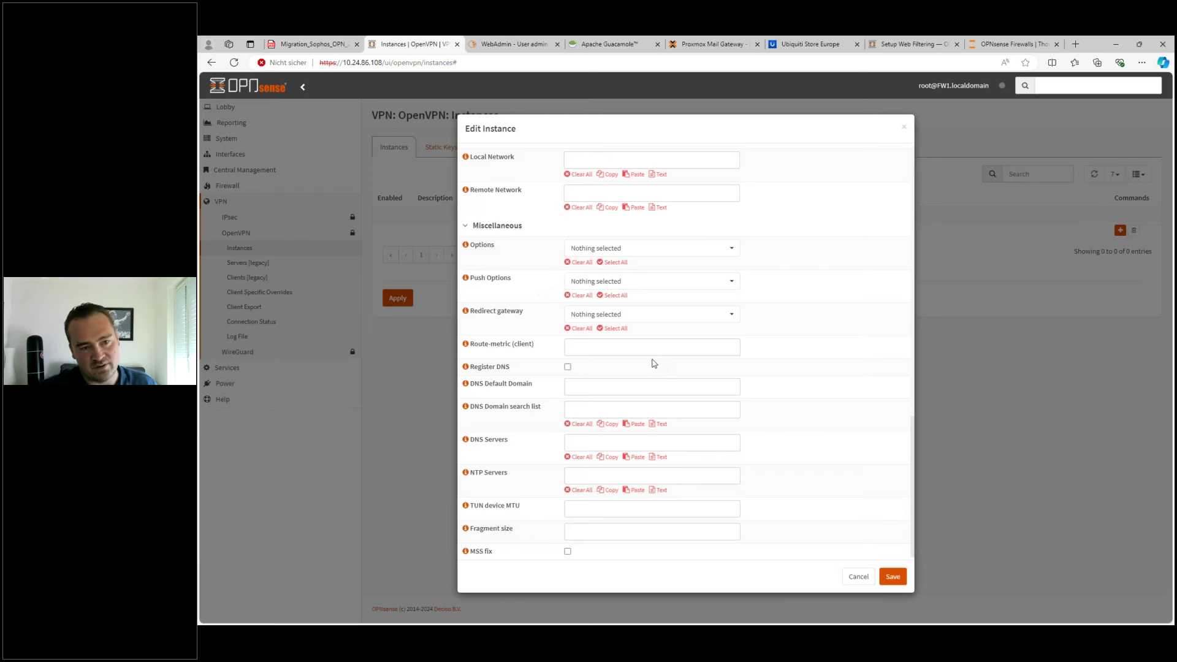
{"action": "scroll", "coordinate": [651, 337], "scroll_direction": "up", "scroll_amount": 3}
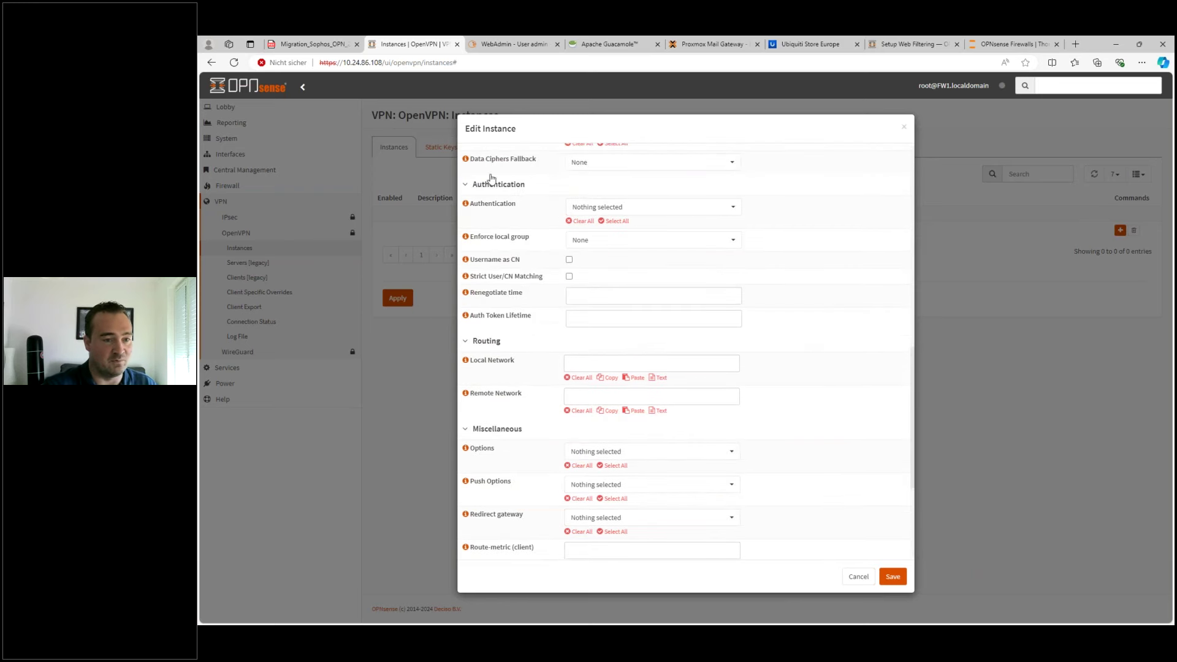
{"action": "scroll", "coordinate": [537, 250], "scroll_direction": "up", "scroll_amount": 10}
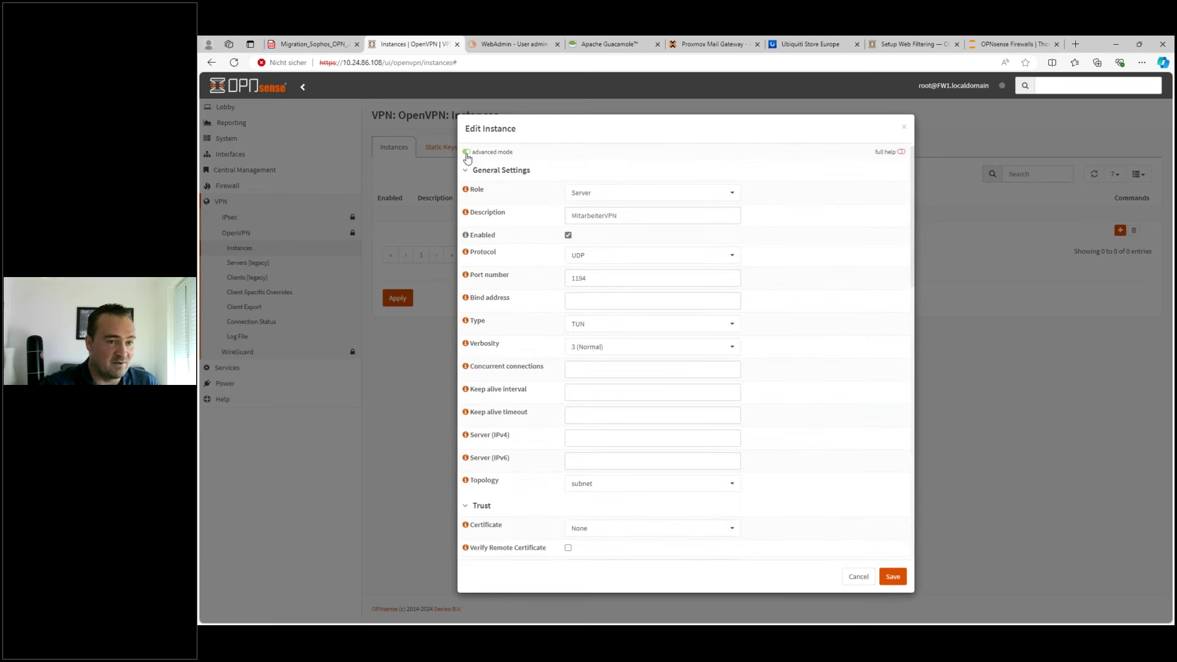
{"action": "left_click", "coordinate": [467, 153]}
{"action": "left_click", "coordinate": [631, 346]}
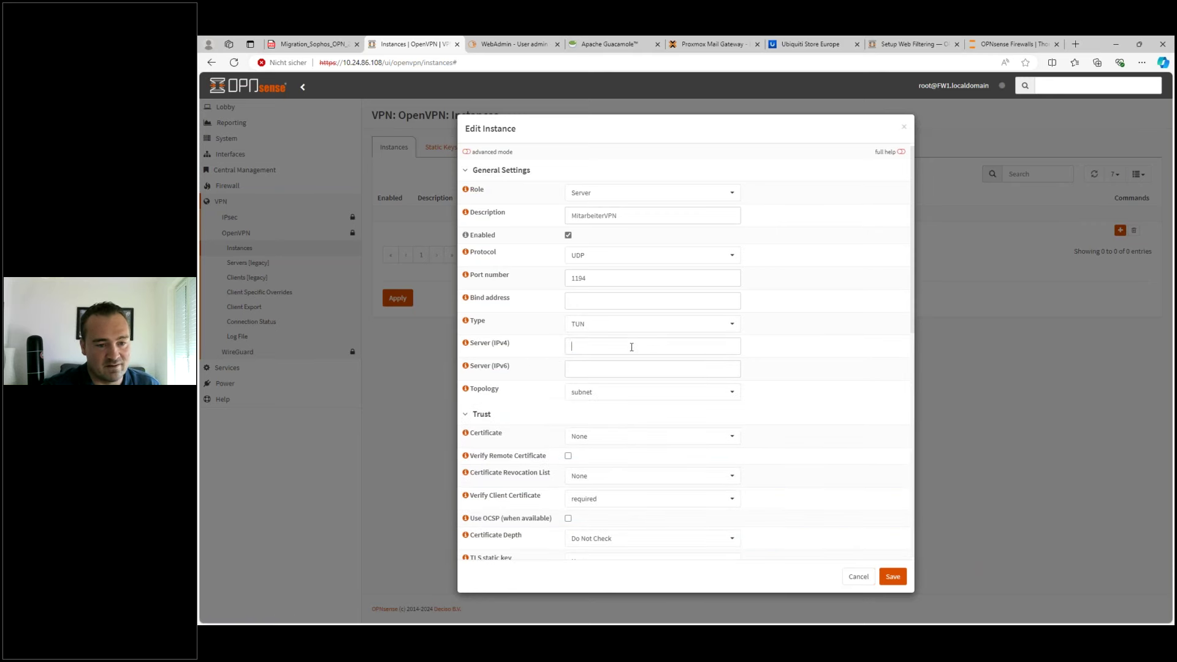
{"action": "type", "text": "10"}
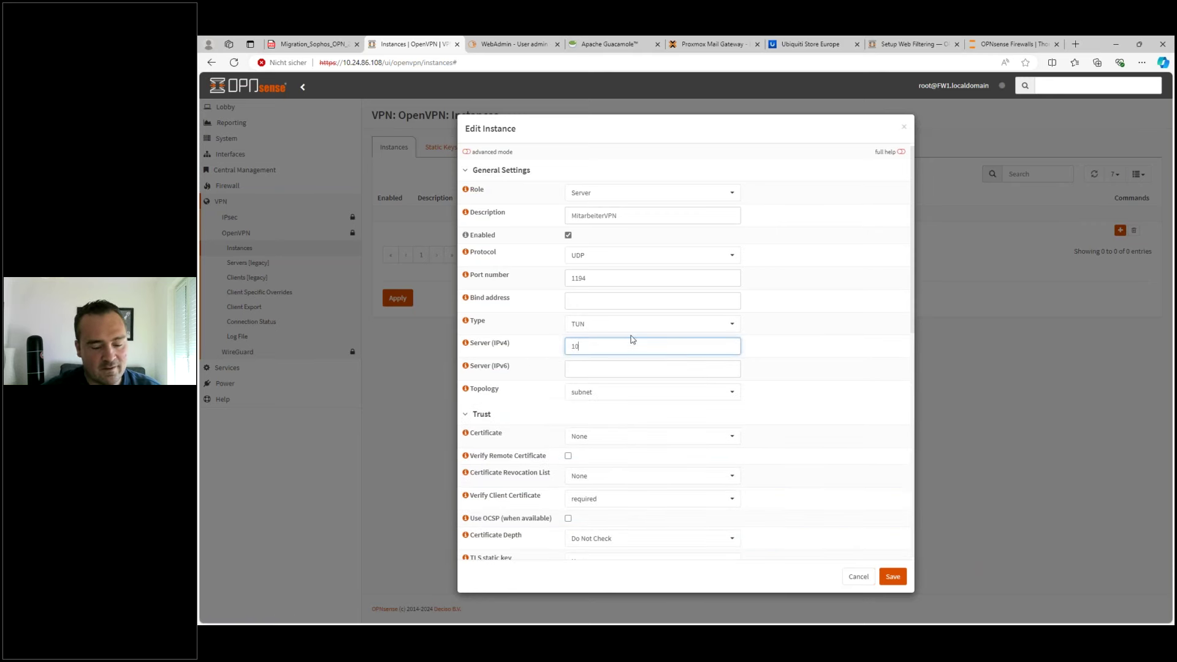
{"action": "type", "text": ".1.2.30/24"}
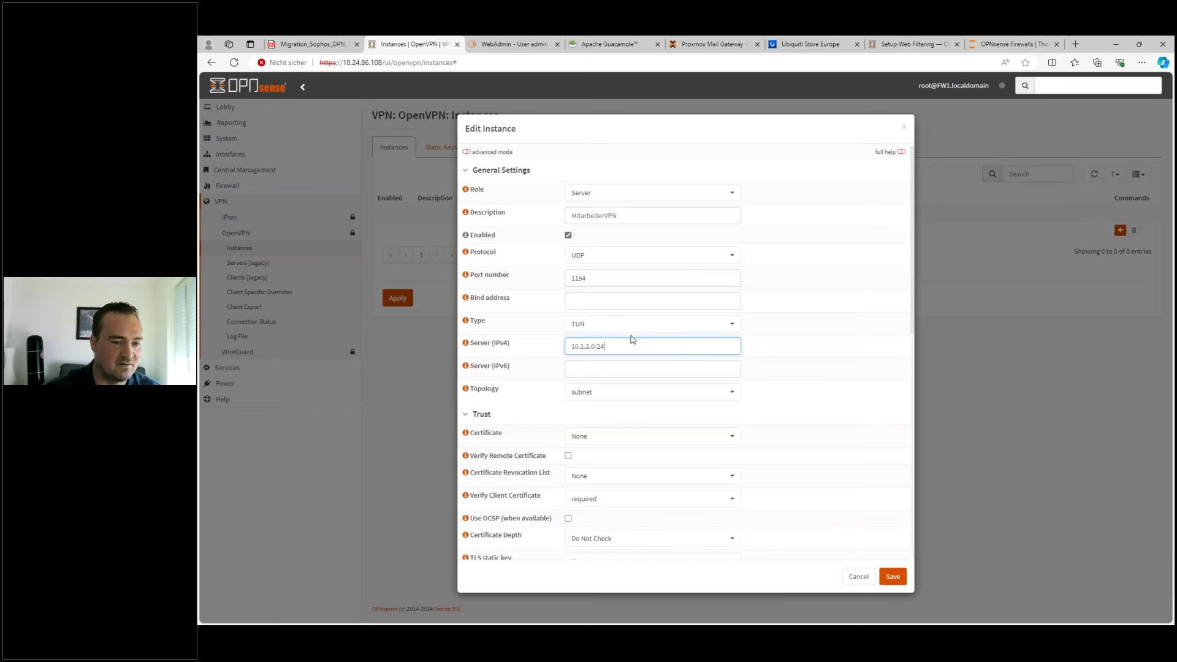
{"action": "left_click_drag", "start_coordinate": [630, 346], "coordinate": [551, 354]}
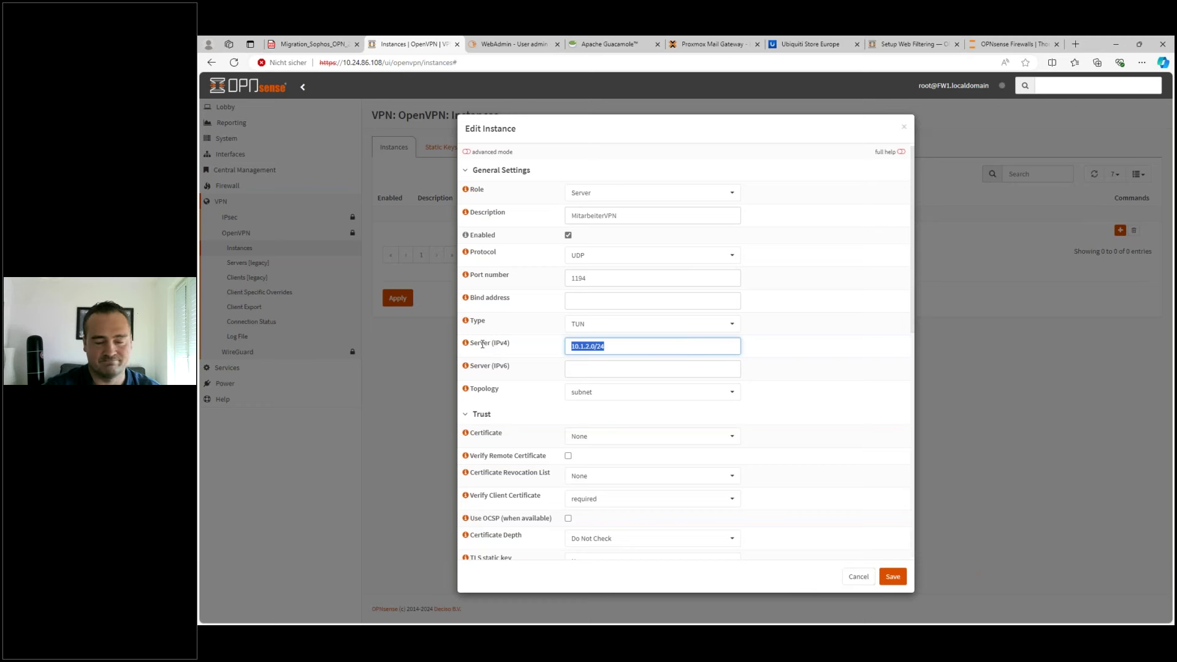
{"action": "left_click", "coordinate": [628, 352]}
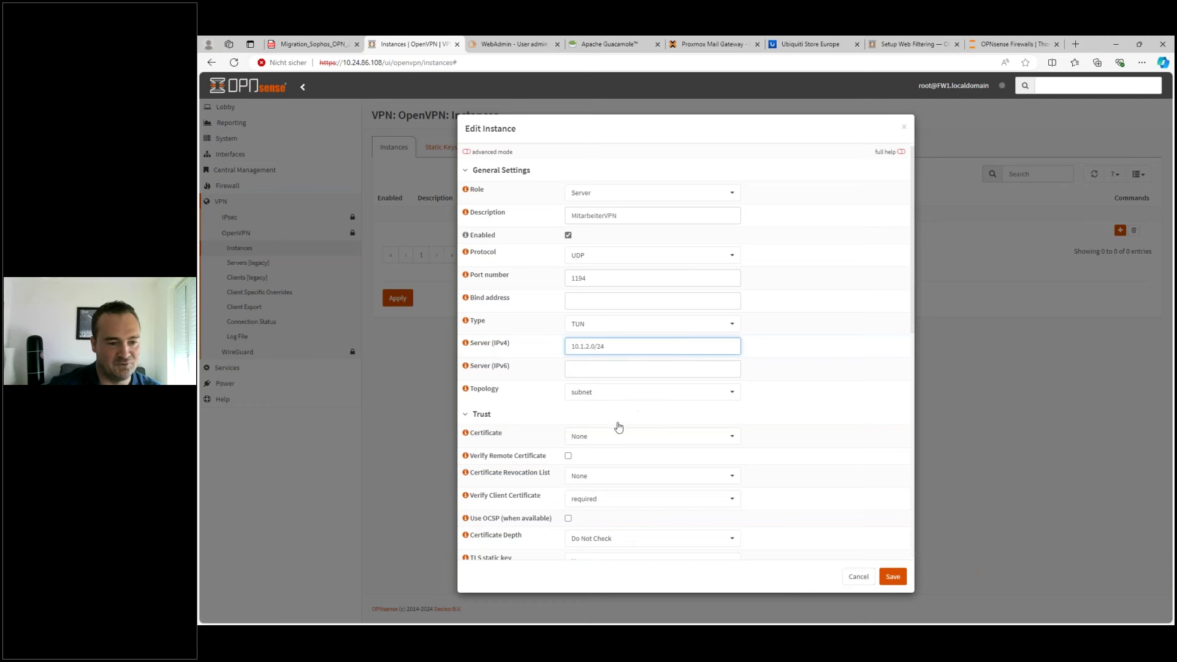
- Add 10.24.86.0/24 as a local network, then cancel the instance without saving
{"action": "scroll", "coordinate": [596, 465], "scroll_direction": "down", "scroll_amount": 2}
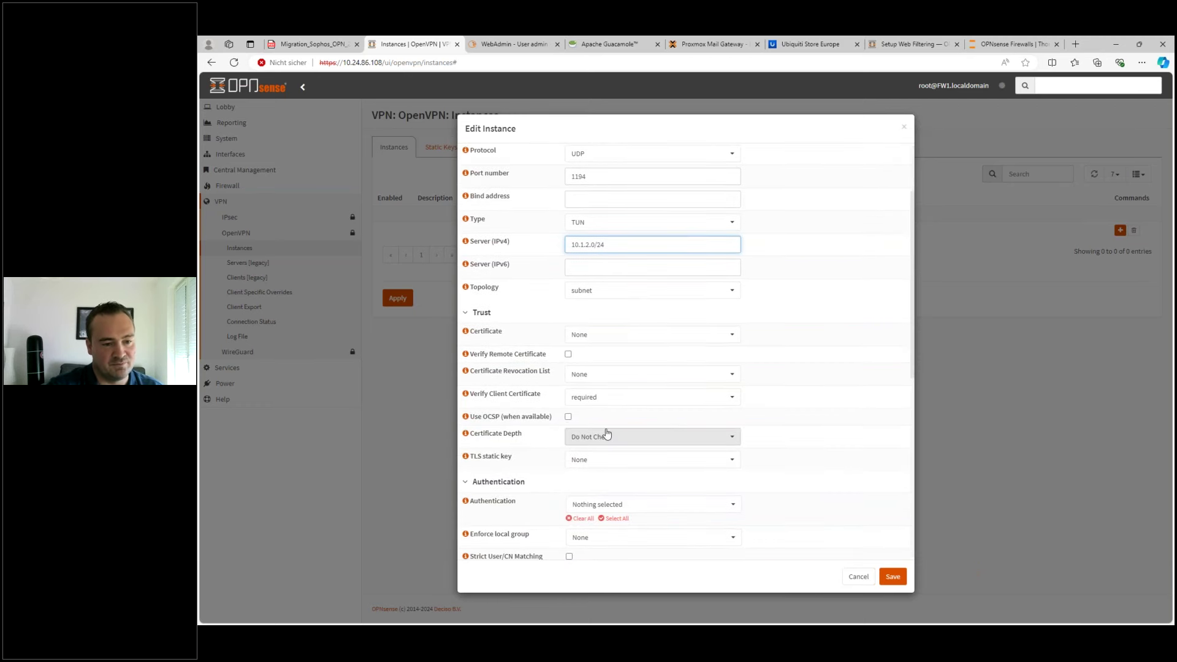
{"action": "scroll", "coordinate": [605, 436], "scroll_direction": "down", "scroll_amount": 2}
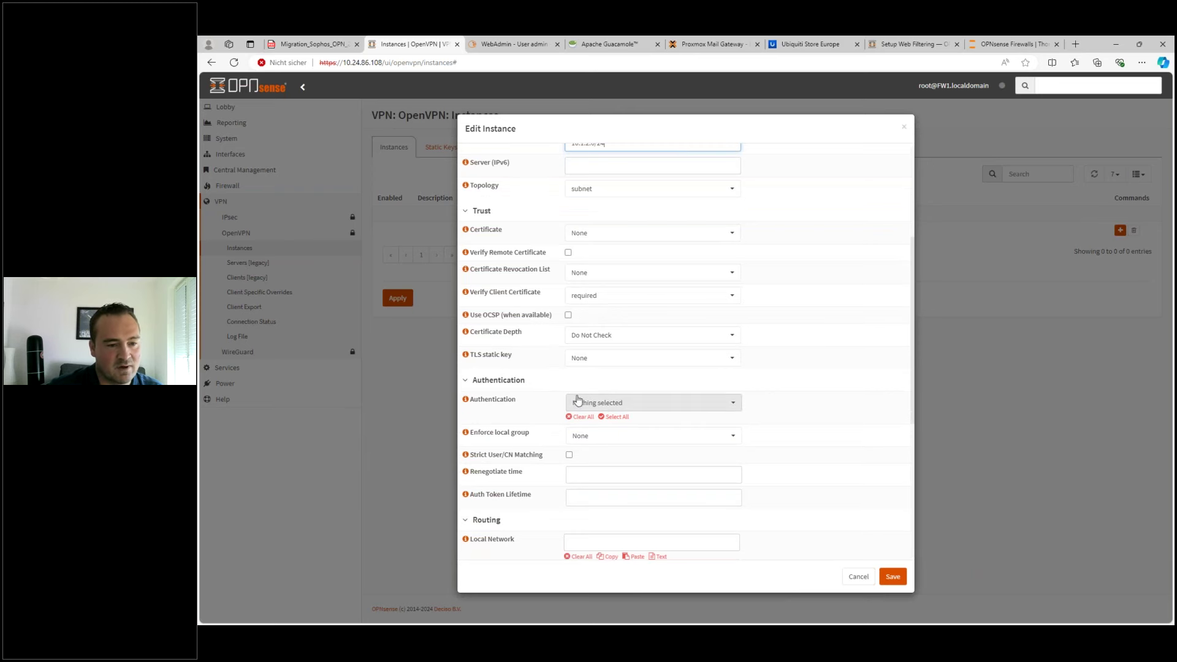
{"action": "scroll", "coordinate": [579, 407], "scroll_direction": "up", "scroll_amount": 4}
{"action": "scroll", "coordinate": [607, 420], "scroll_direction": "down", "scroll_amount": 10}
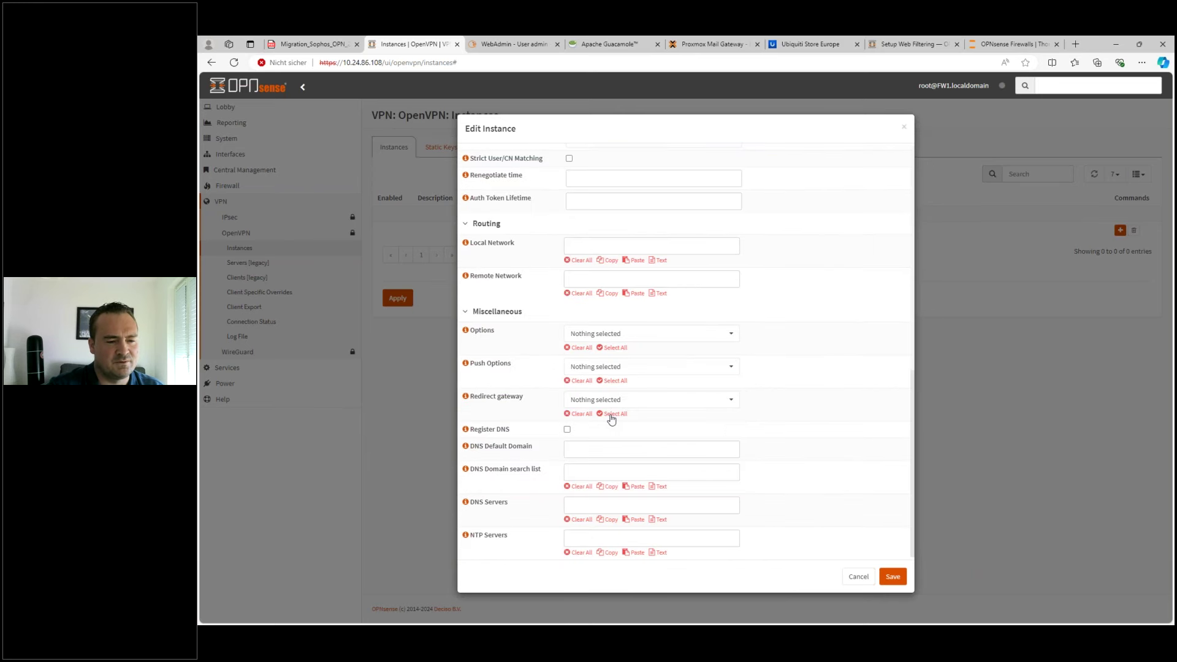
{"action": "left_click", "coordinate": [590, 243]}
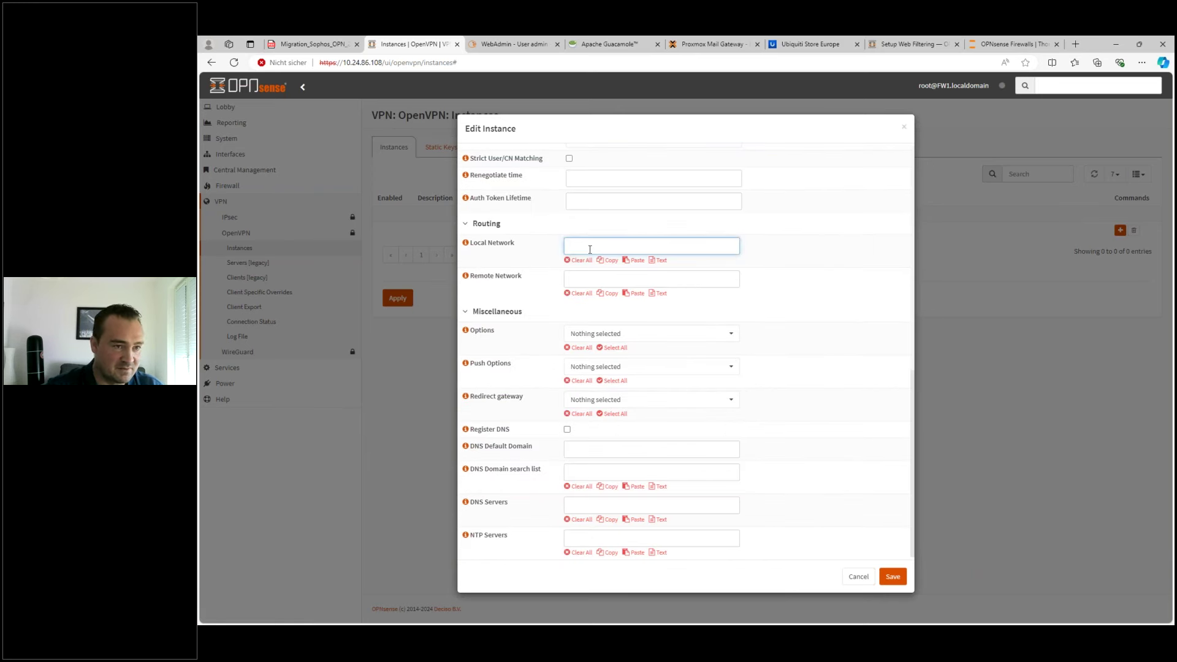
{"action": "type", "text": "1"}
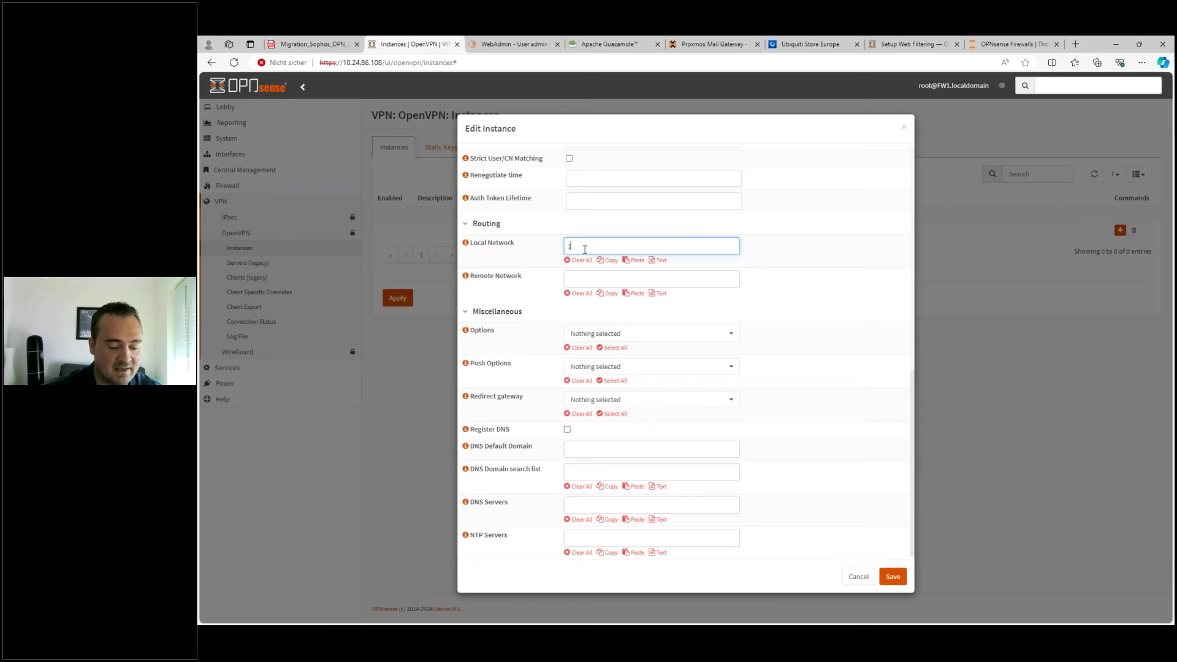
{"action": "type", "text": "0.24.86.0/24"}
{"action": "key", "text": "Return"}
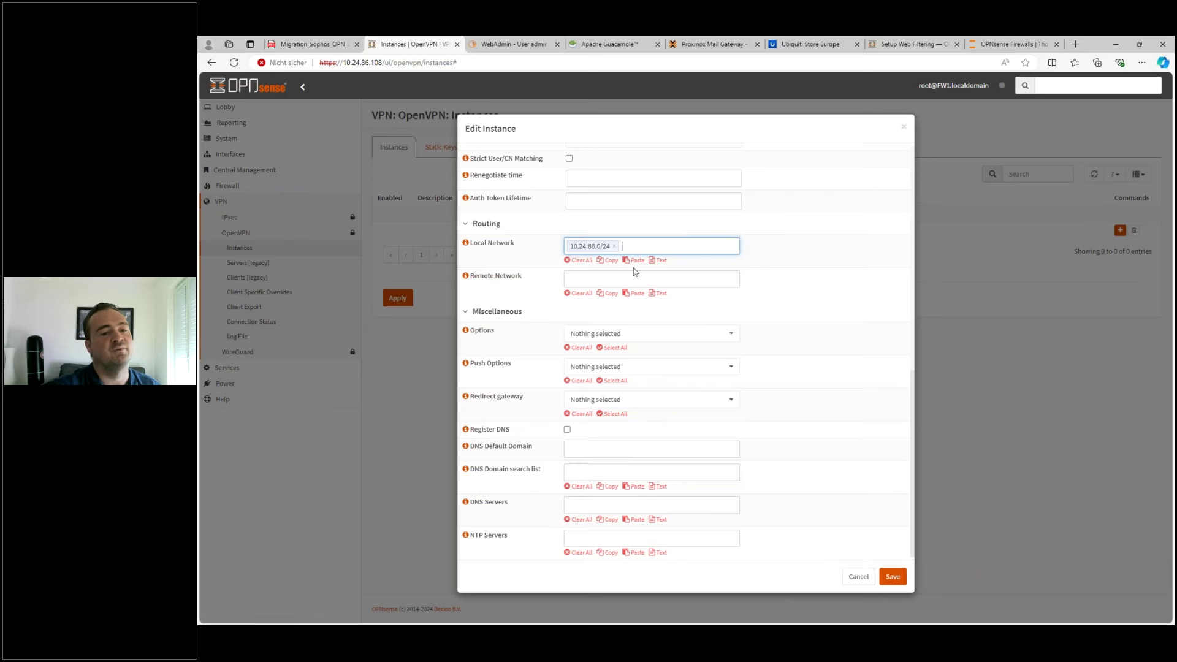
{"action": "left_click", "coordinate": [858, 576]}
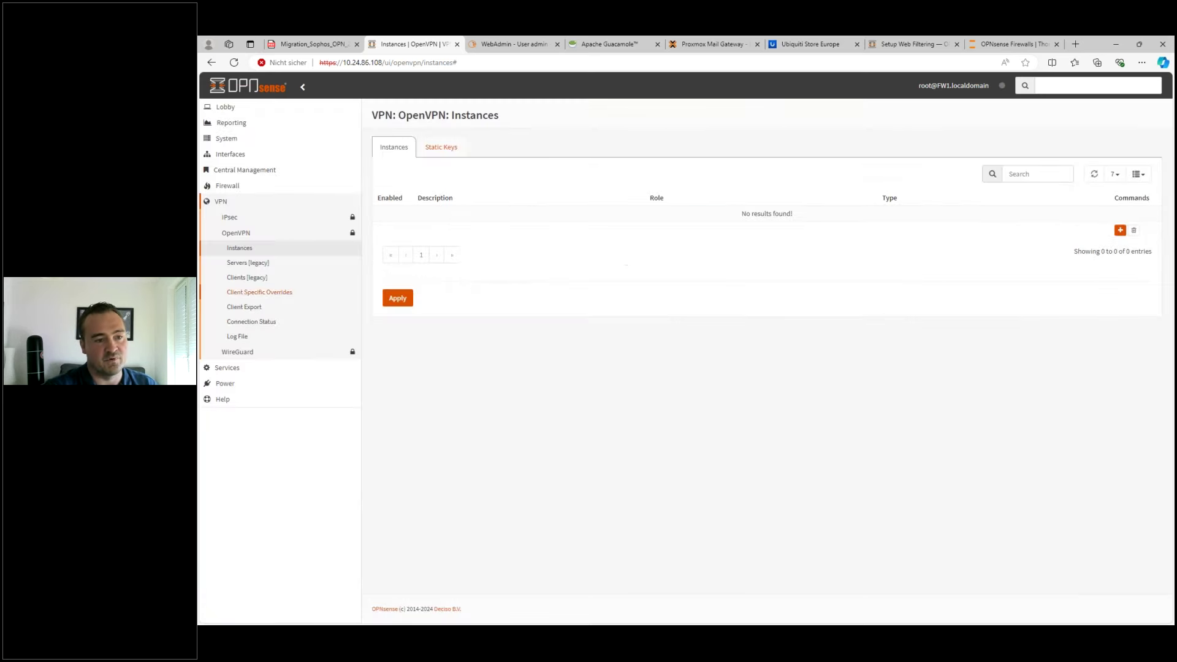
{"action": "left_click", "coordinate": [247, 308]}
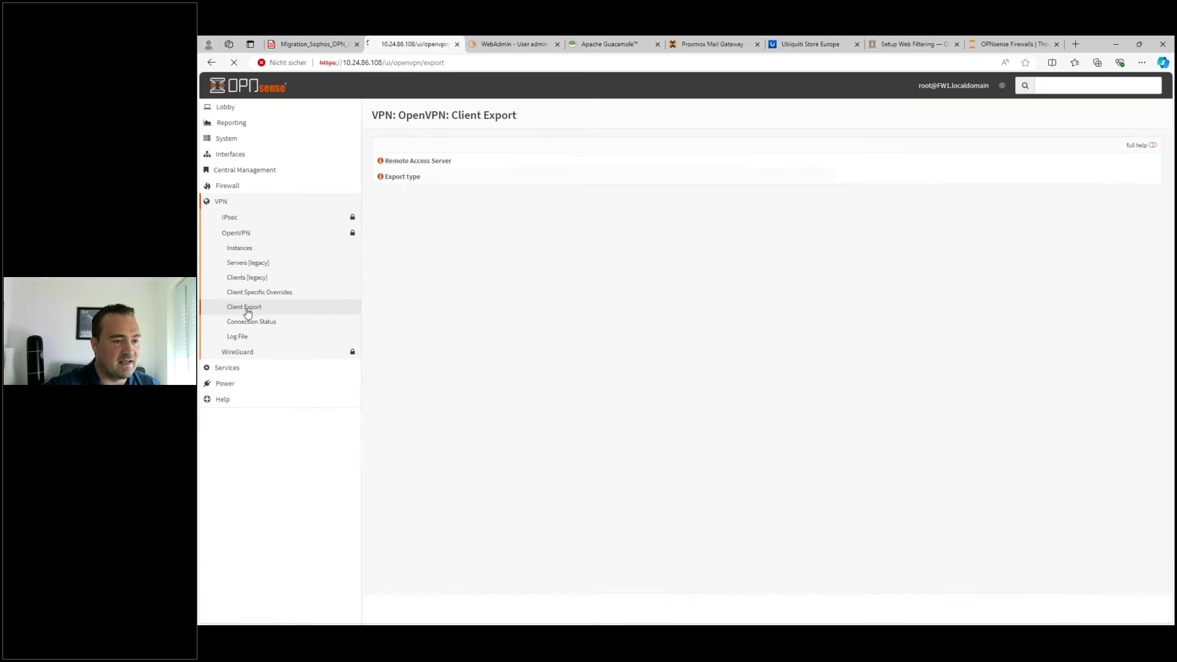
{"action": "left_click", "coordinate": [625, 165]}
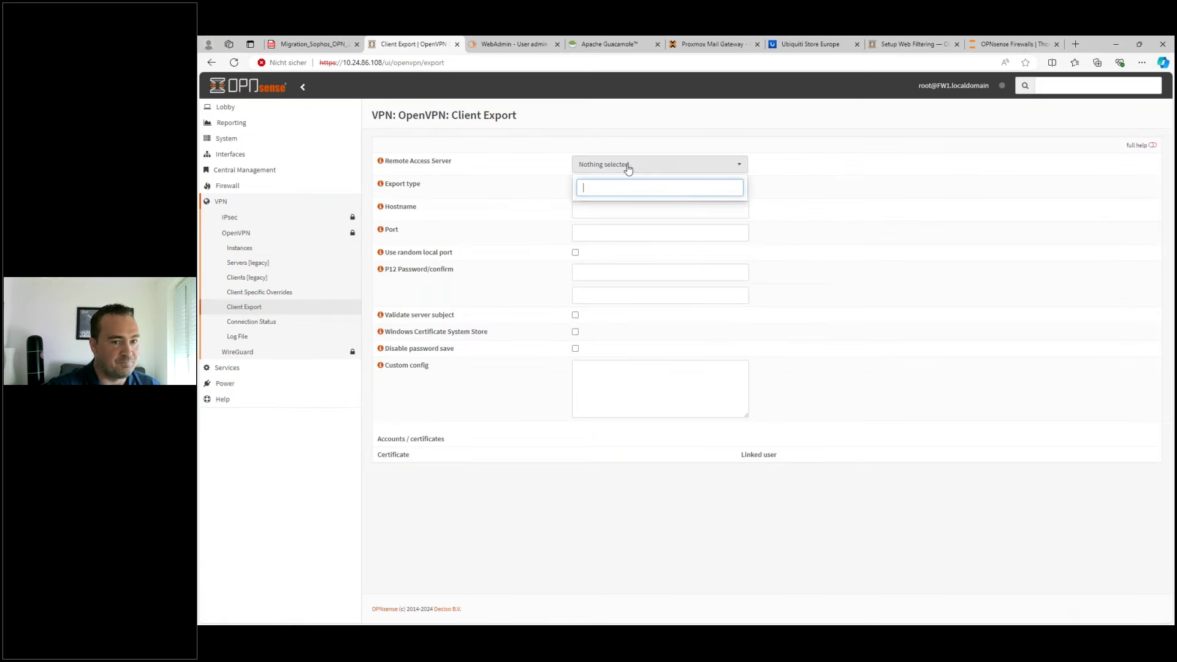
{"action": "left_click", "coordinate": [527, 179]}
{"action": "left_click", "coordinate": [593, 187]}
{"action": "left_click", "coordinate": [586, 189]}
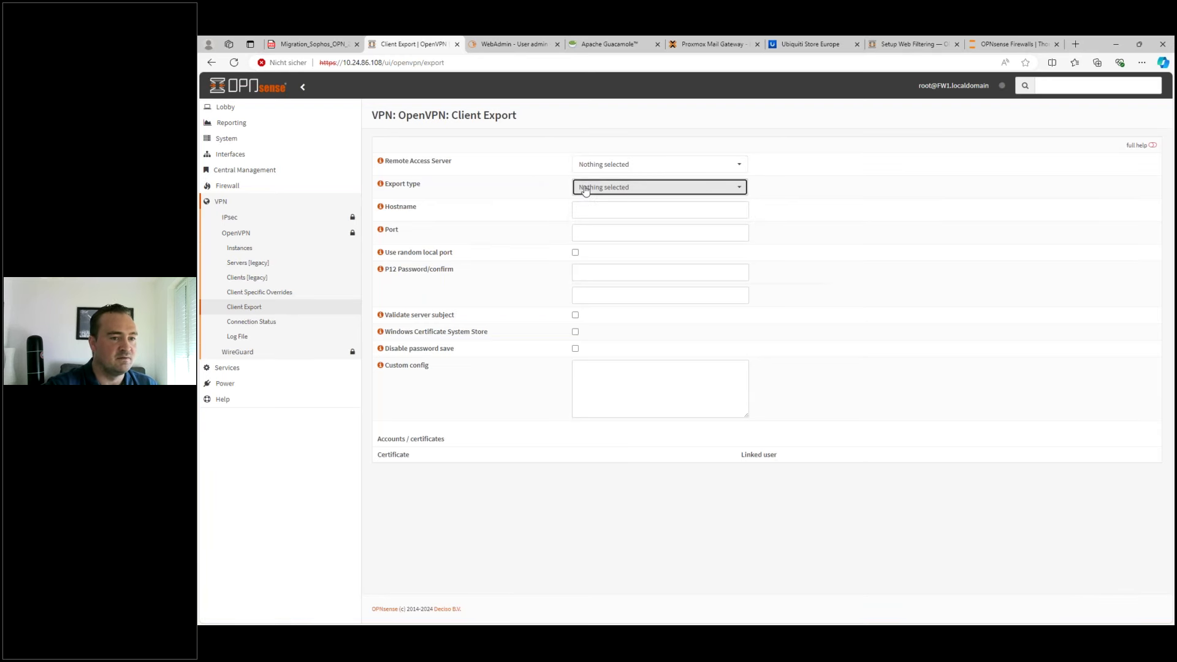
{"action": "left_click", "coordinate": [628, 188]}
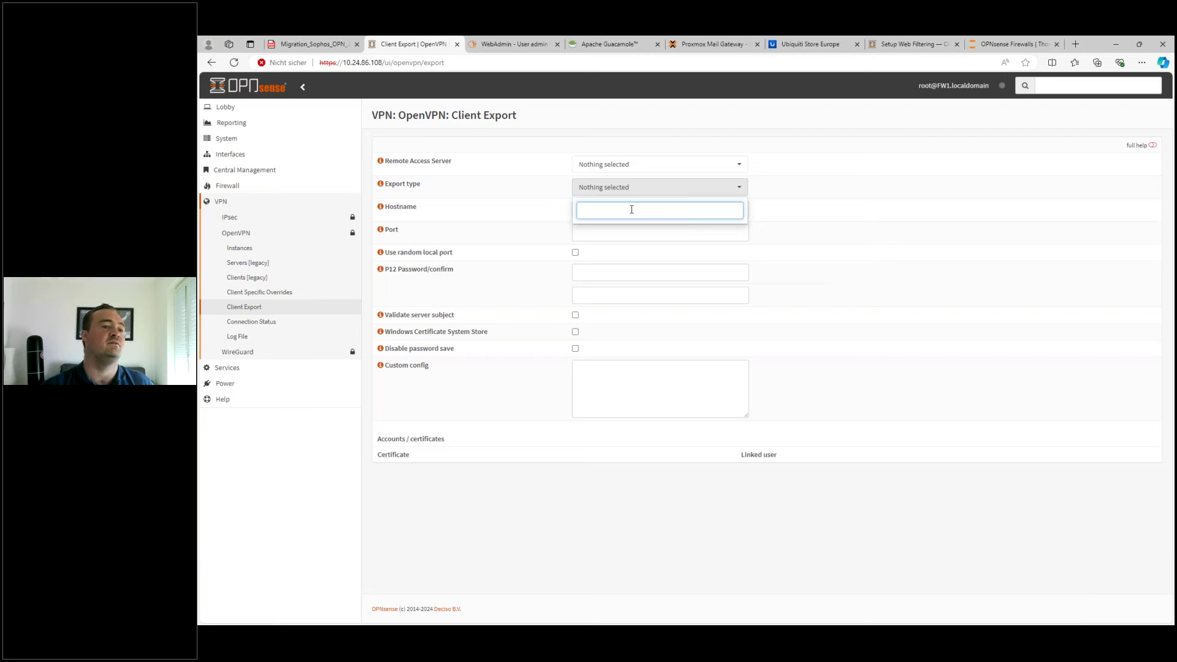
{"action": "left_click", "coordinate": [522, 245]}
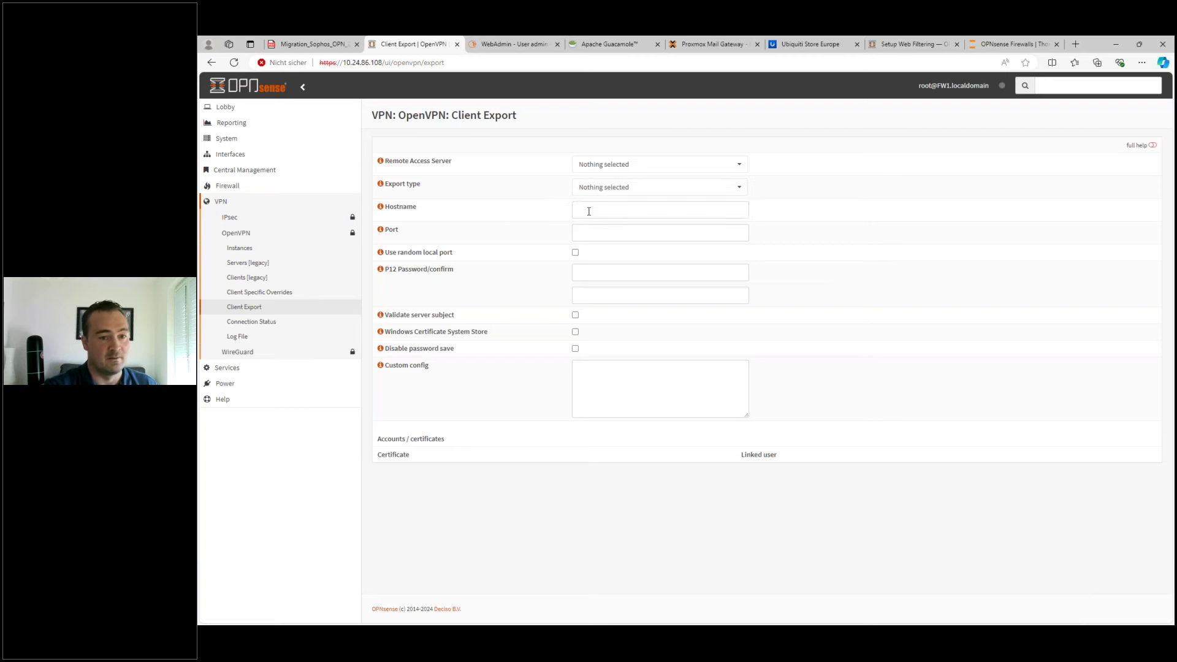
{"action": "left_click", "coordinate": [589, 233]}
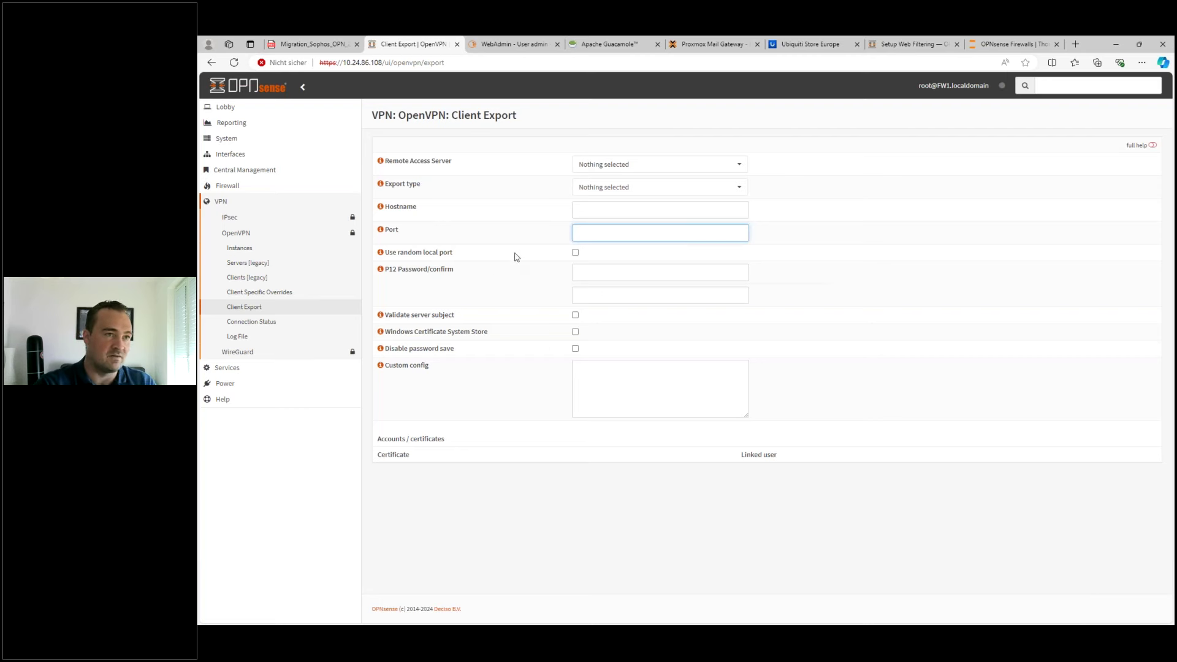
{"action": "left_click", "coordinate": [231, 140]}
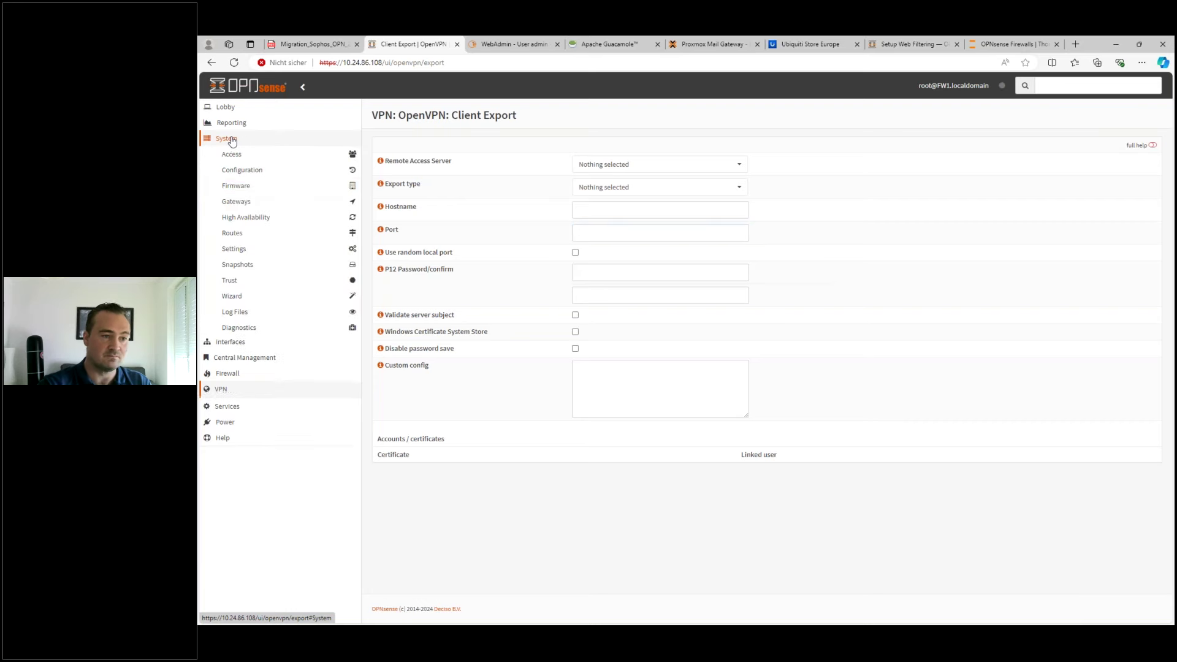
- Preview the new certificate authority form under System > Trust, then cancel it without saving
{"action": "left_click", "coordinate": [230, 281]}
{"action": "left_click", "coordinate": [244, 296]}
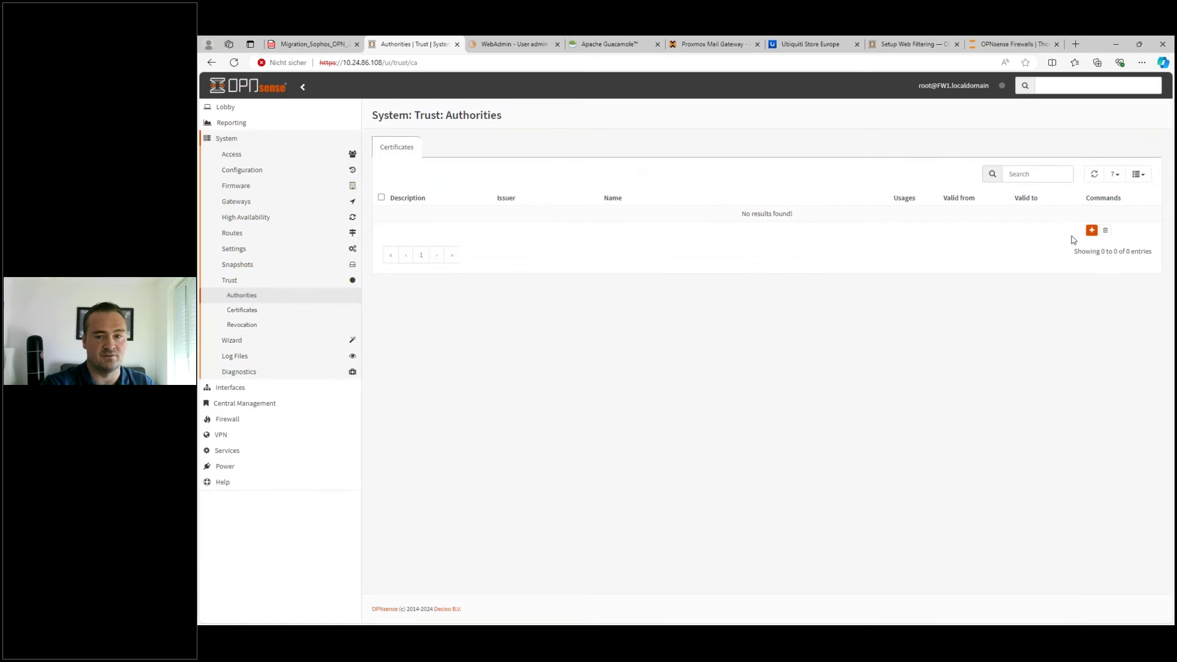
{"action": "left_click", "coordinate": [1092, 231]}
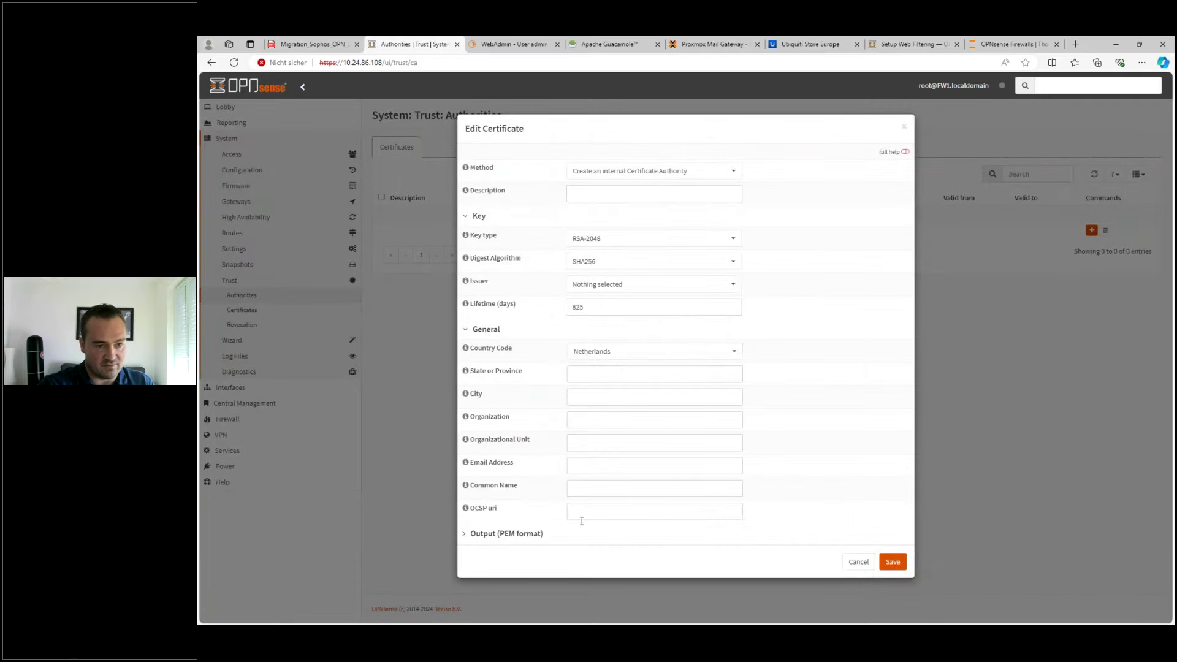
{"action": "left_click", "coordinate": [859, 561]}
- Look over the new certificate form's issuer choices, cancel it, and expand Firewall > NAT
{"action": "left_click", "coordinate": [242, 309]}
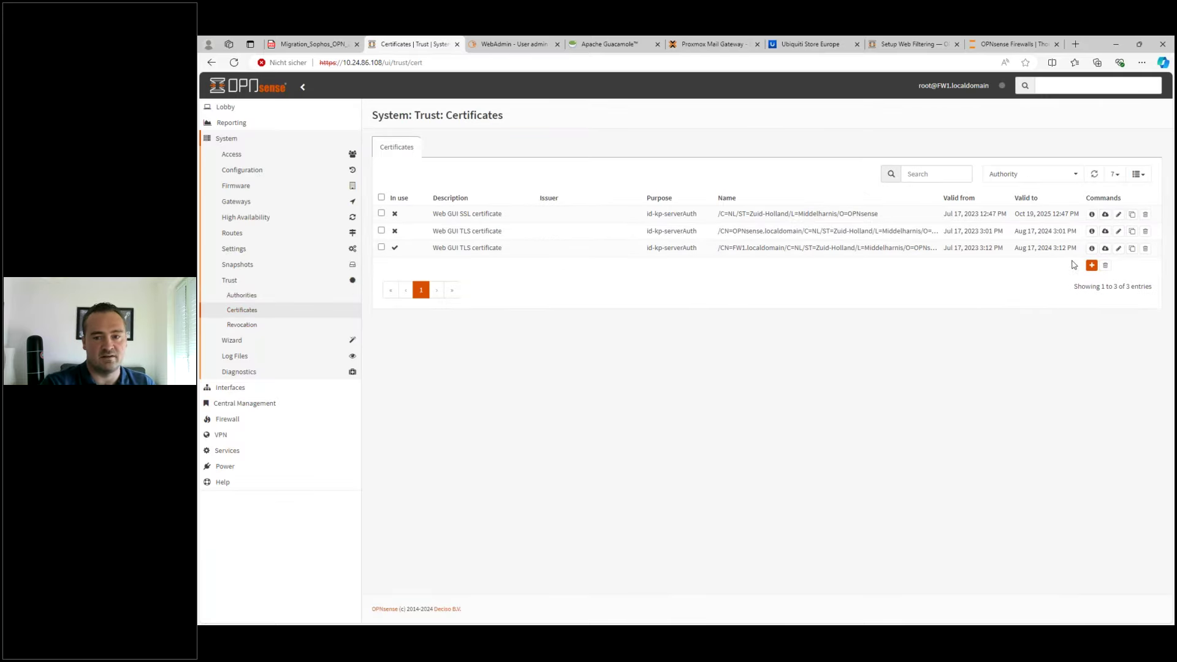
{"action": "left_click", "coordinate": [1092, 265]}
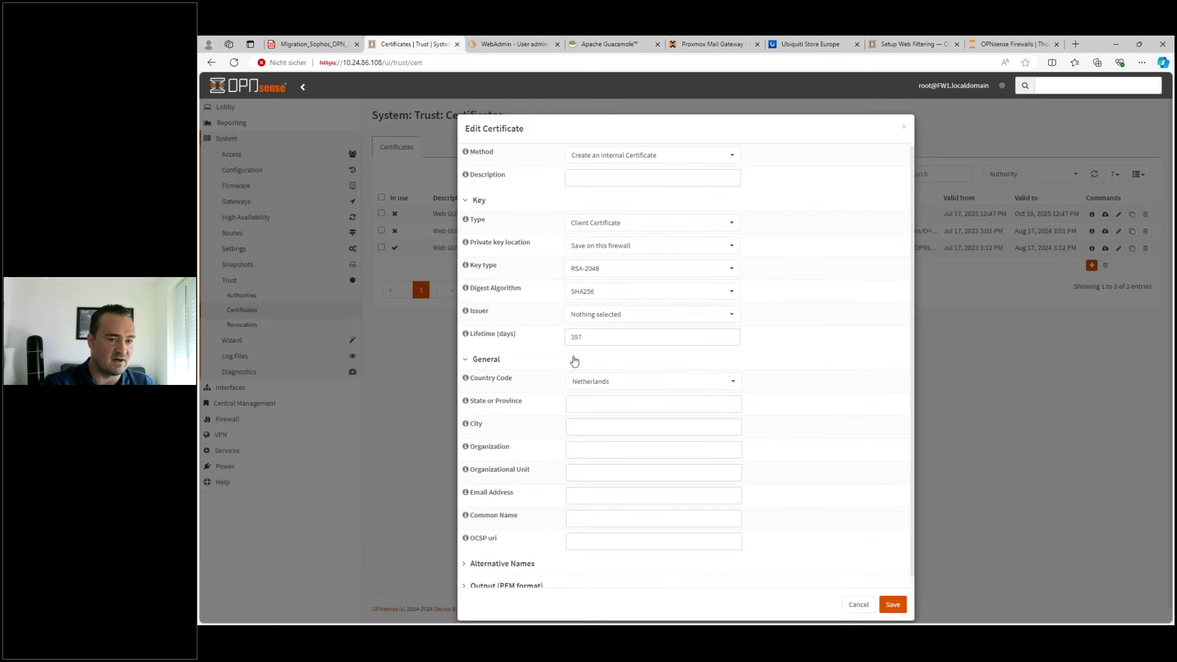
{"action": "left_click", "coordinate": [596, 315]}
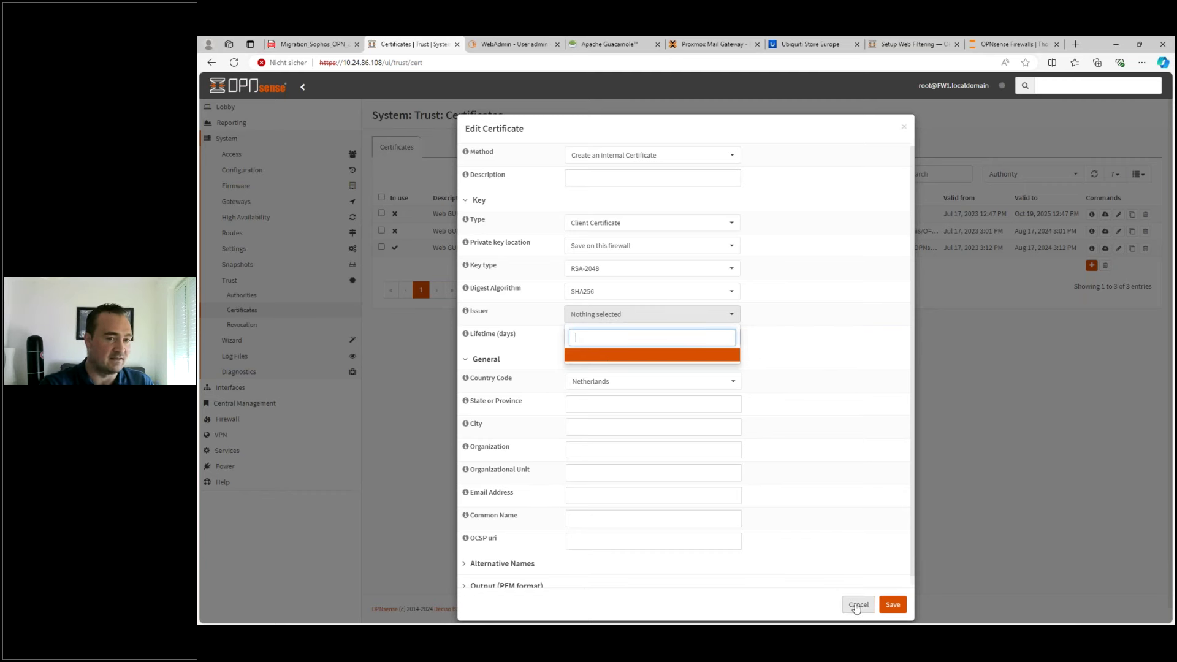
{"action": "left_click", "coordinate": [856, 606]}
{"action": "left_click", "coordinate": [856, 605]}
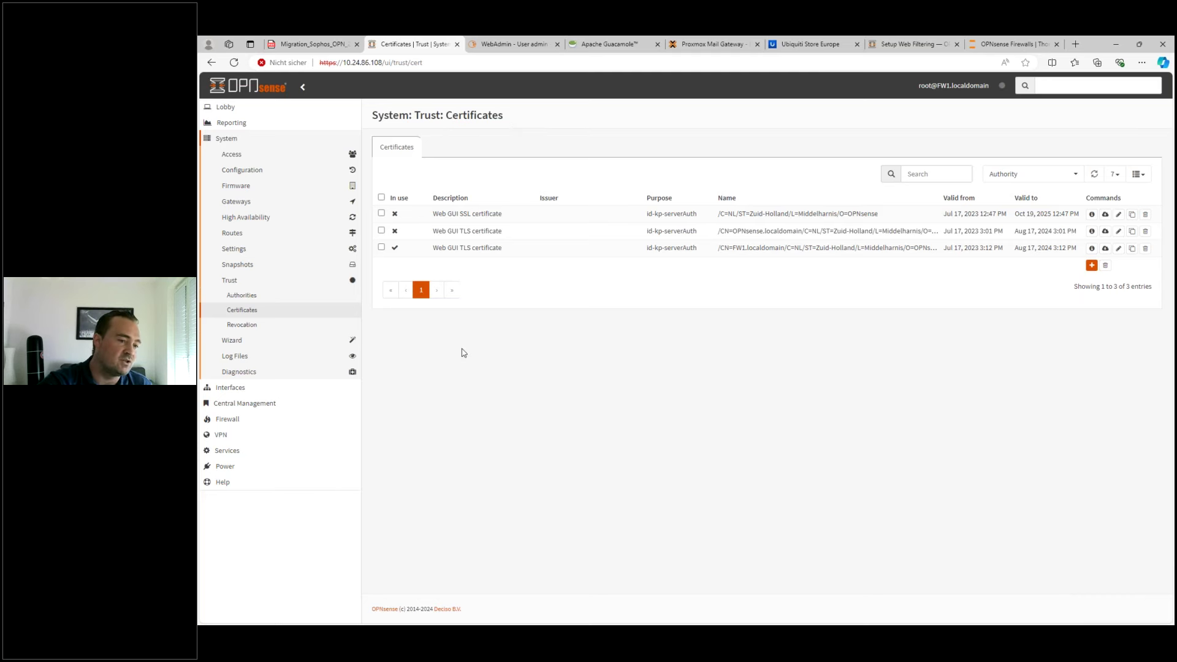
{"action": "left_click", "coordinate": [242, 419]}
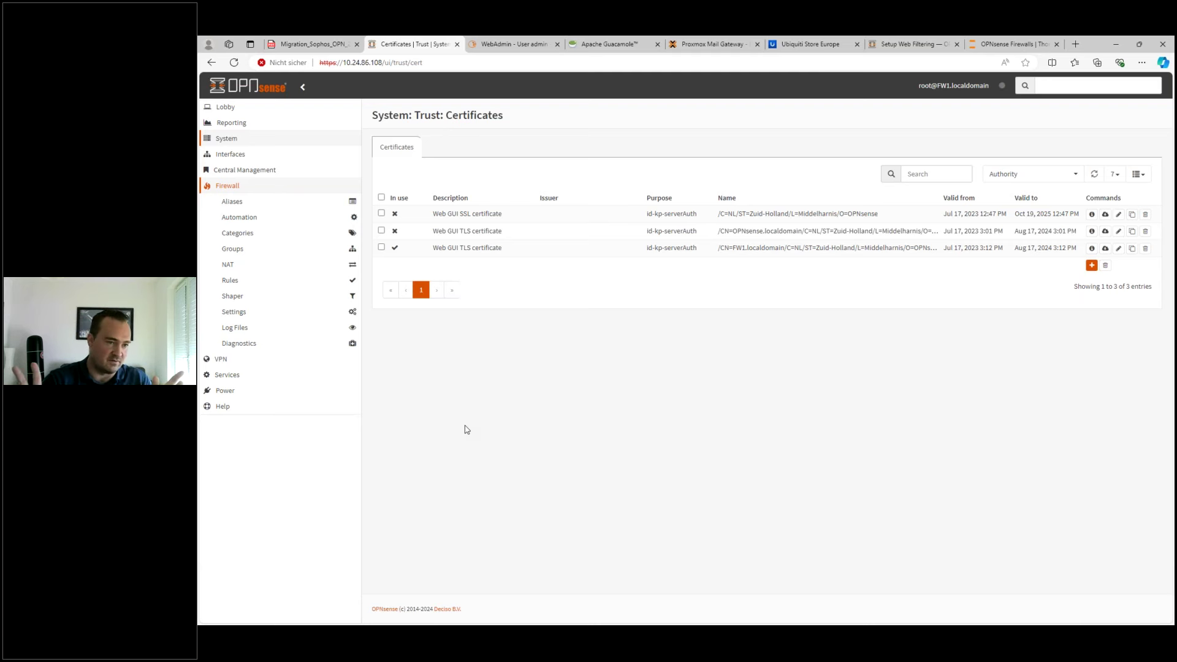
{"action": "left_click", "coordinate": [287, 273]}
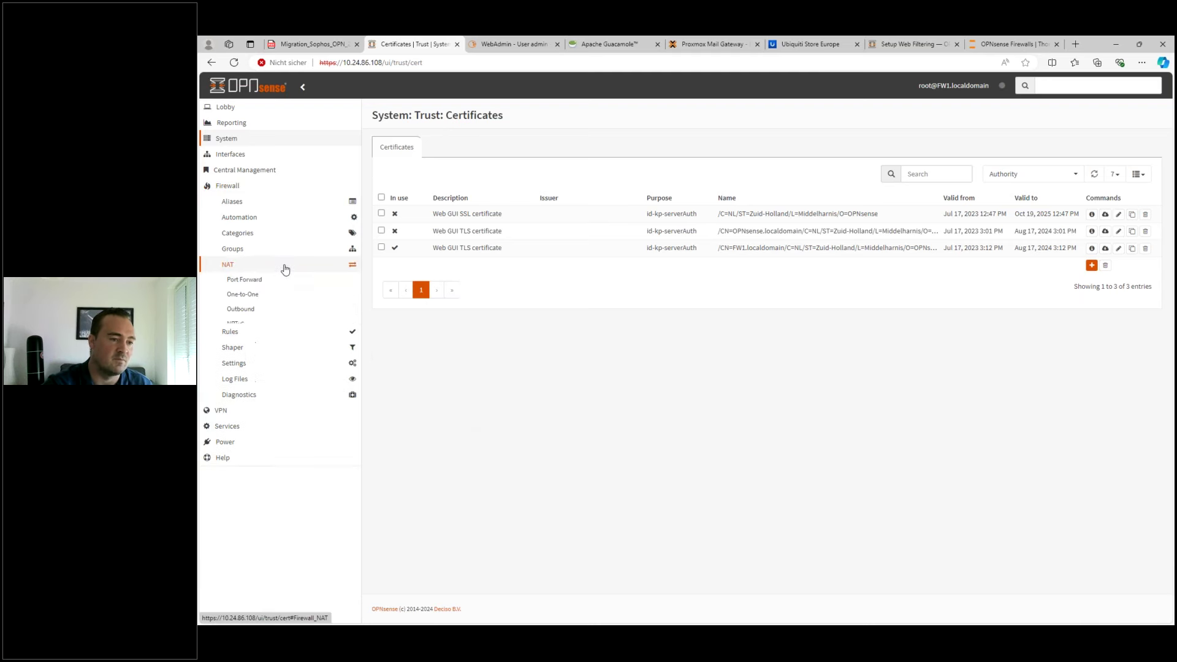
- Start a new manual outbound NAT rule on the LAN interface
{"action": "left_click", "coordinate": [248, 313]}
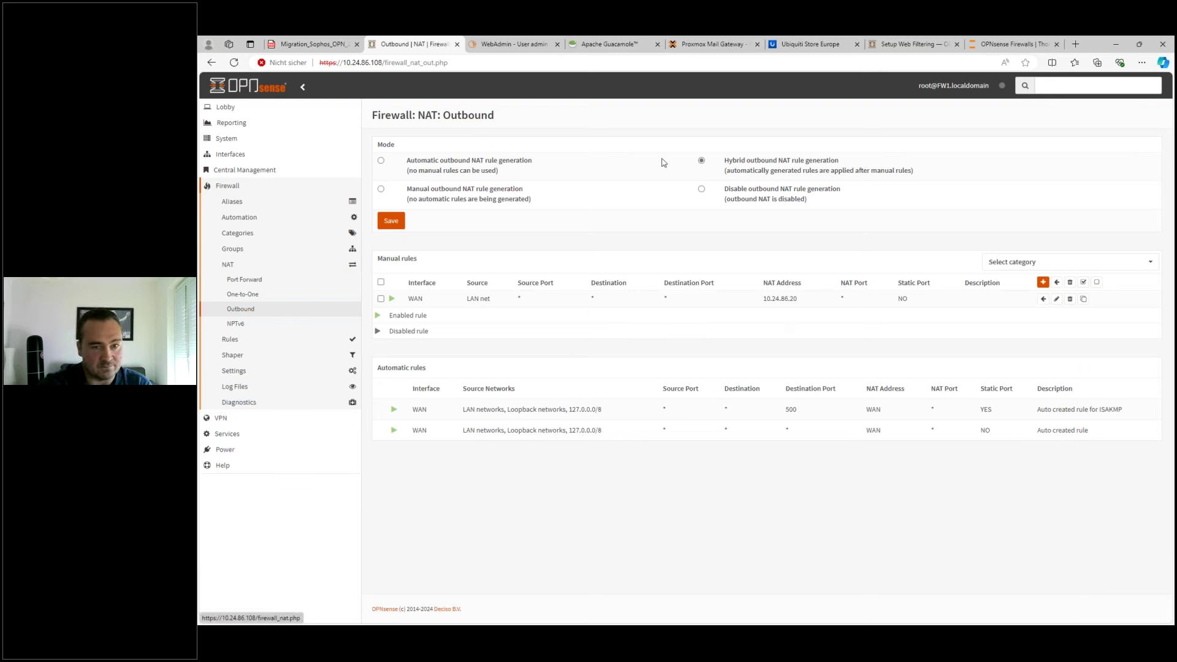
{"action": "left_click_drag", "start_coordinate": [733, 160], "coordinate": [816, 160]}
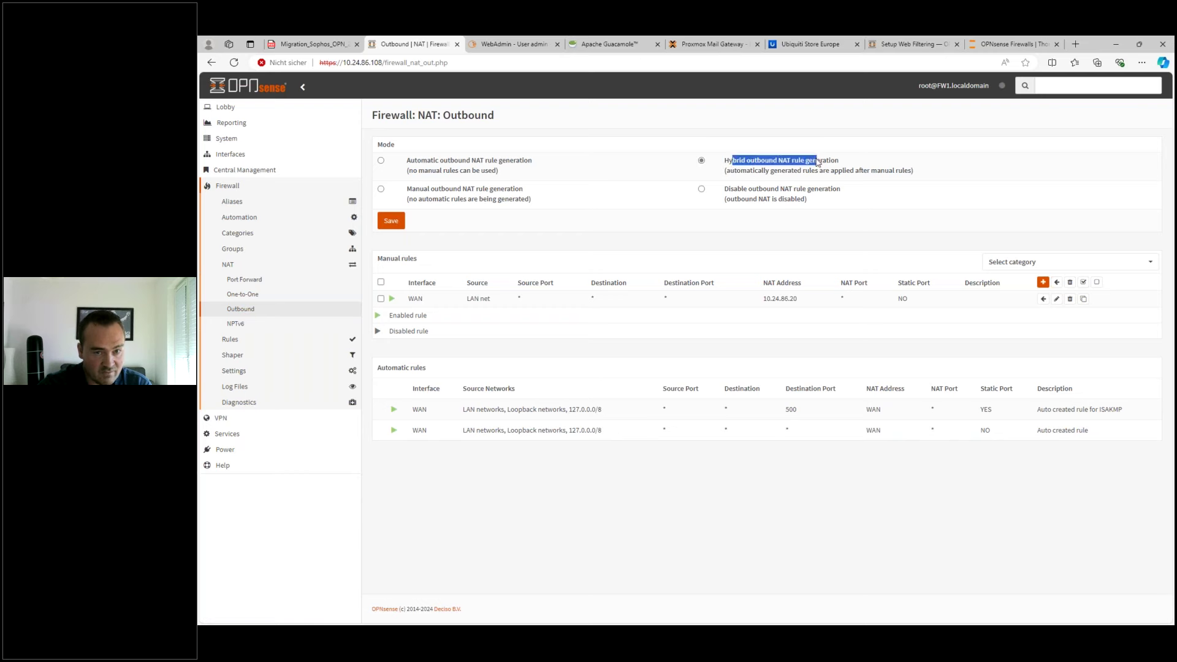
{"action": "left_click", "coordinate": [1043, 282]}
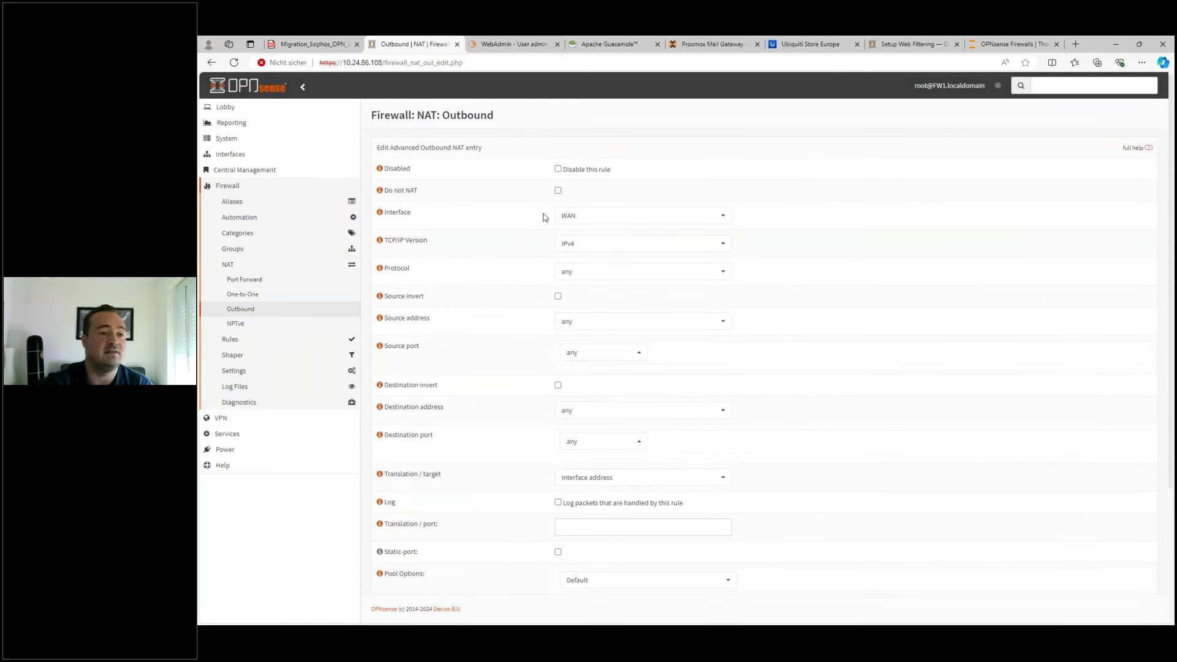
{"action": "left_click_drag", "start_coordinate": [384, 116], "coordinate": [488, 126]}
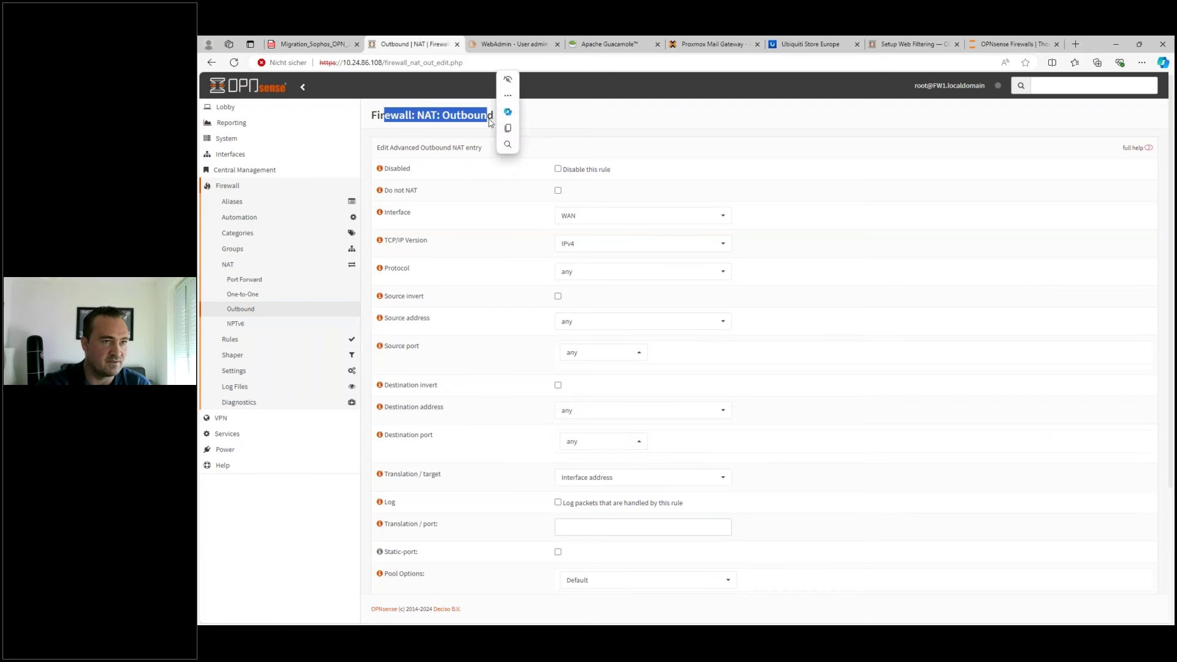
{"action": "left_click", "coordinate": [577, 218]}
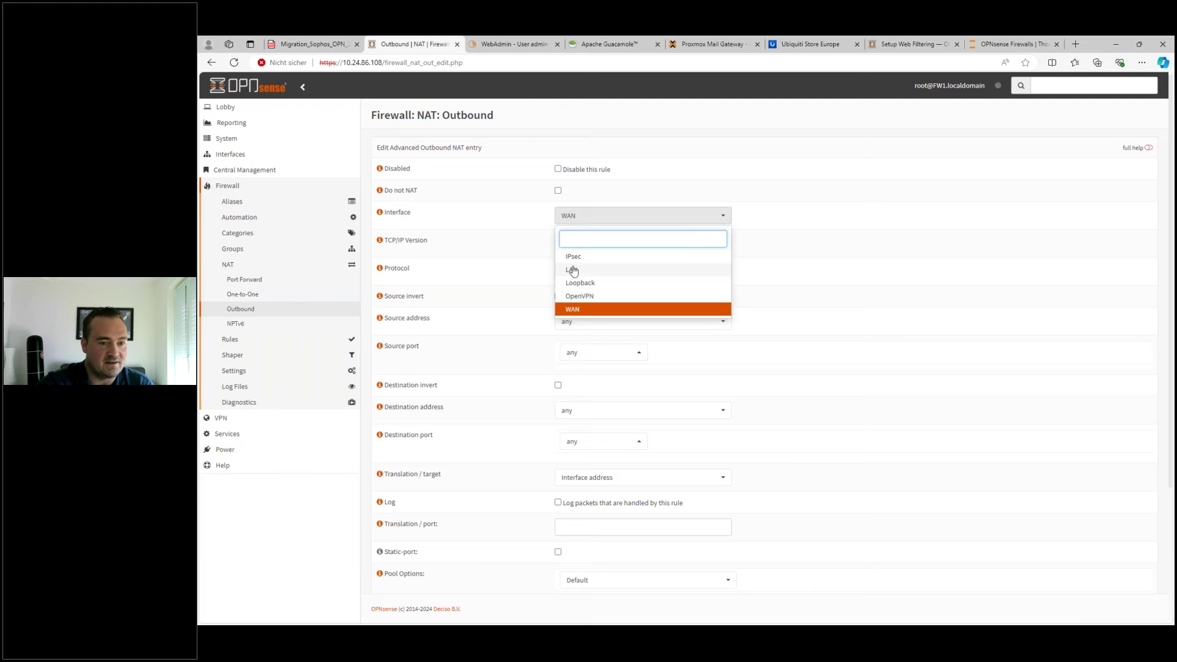
{"action": "left_click", "coordinate": [574, 271]}
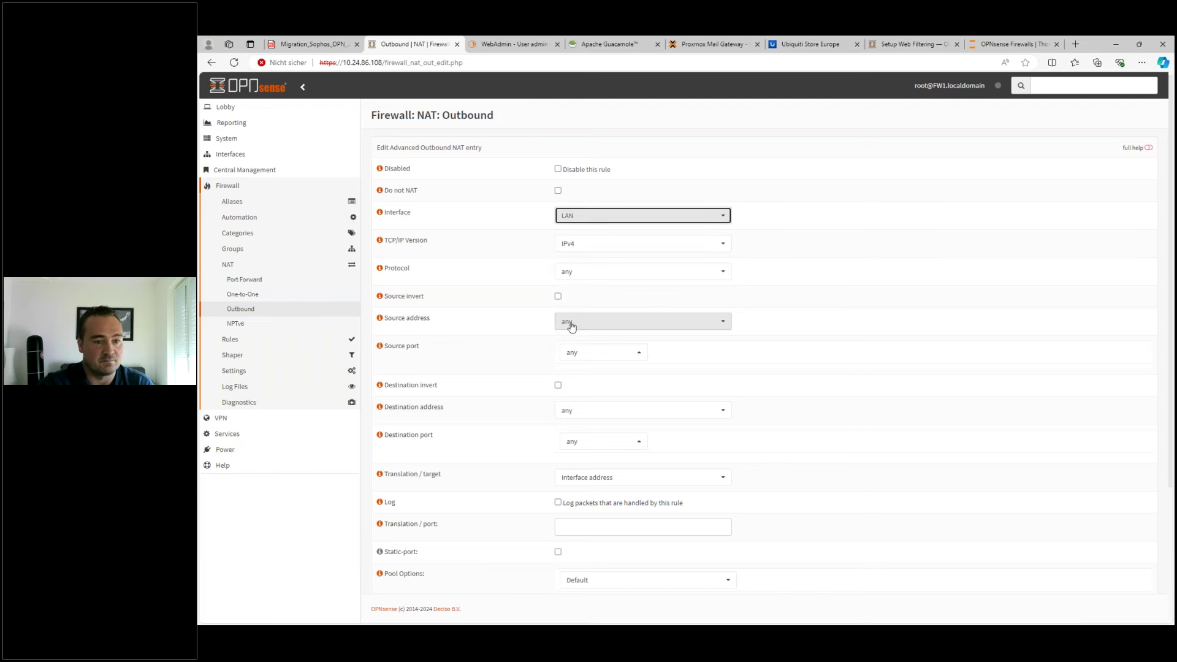
- Set the rule's source to the single network 10.1.2.0/24
{"action": "left_click", "coordinate": [579, 320]}
{"action": "scroll", "coordinate": [605, 374], "scroll_direction": "up", "scroll_amount": 3}
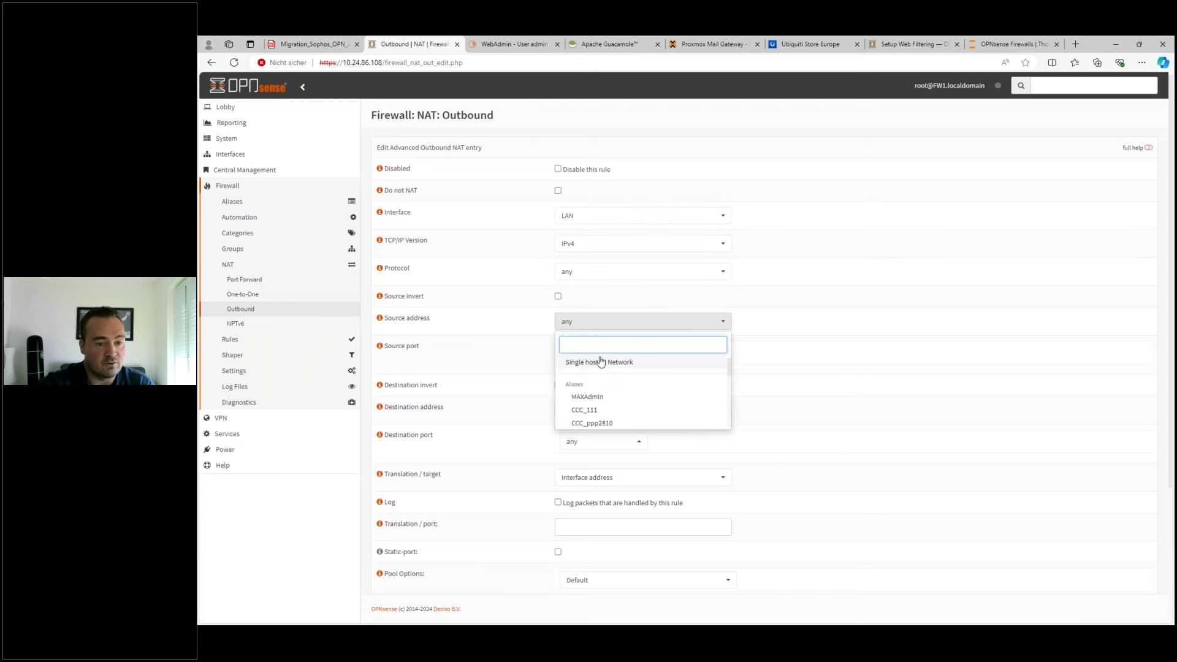
{"action": "left_click", "coordinate": [604, 360]}
{"action": "double_click", "coordinate": [592, 339]}
{"action": "type", "text": "10.1.2.0"}
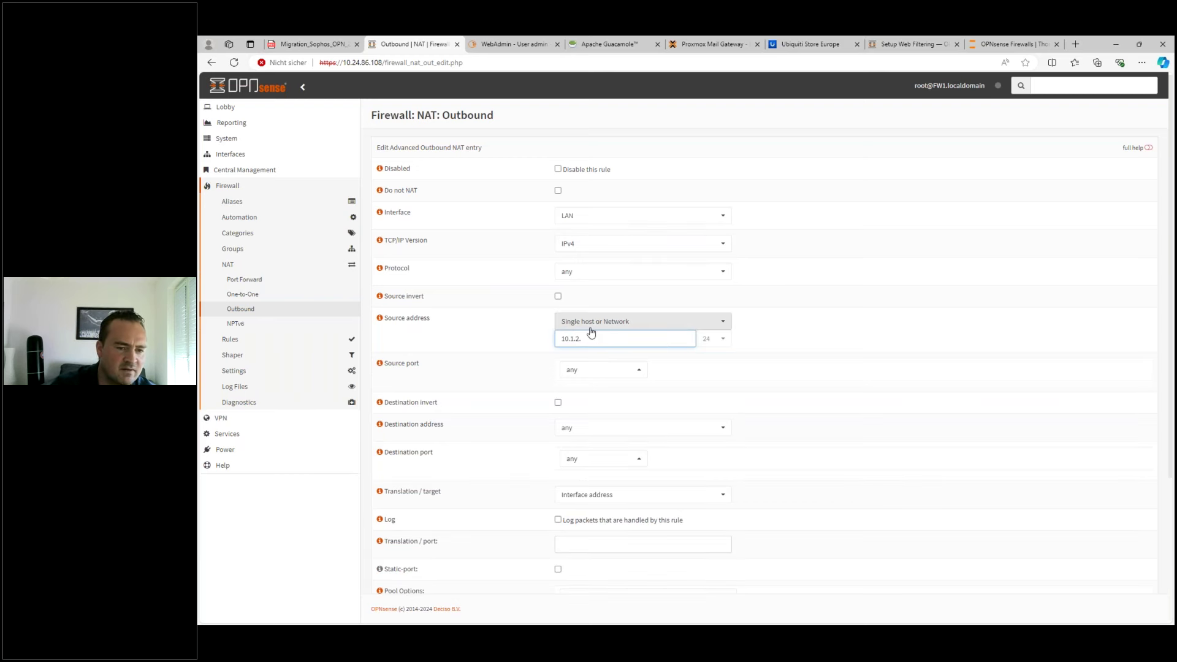
{"action": "left_click", "coordinate": [711, 343]}
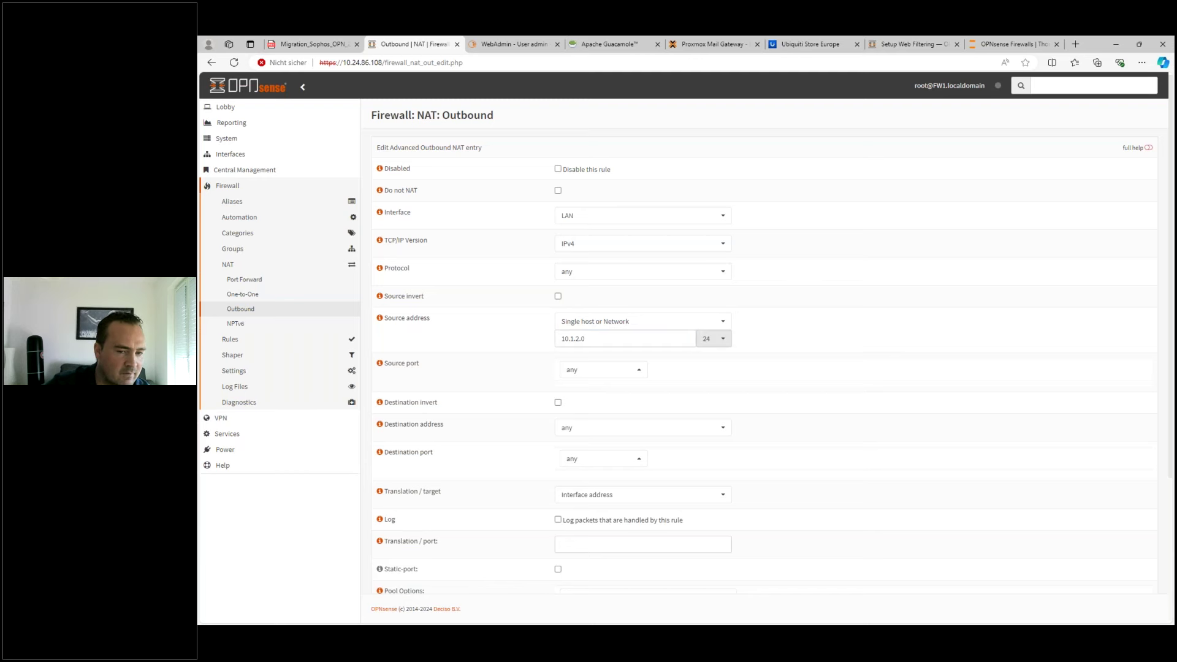
{"action": "left_click", "coordinate": [718, 344]}
{"action": "left_click", "coordinate": [713, 339]}
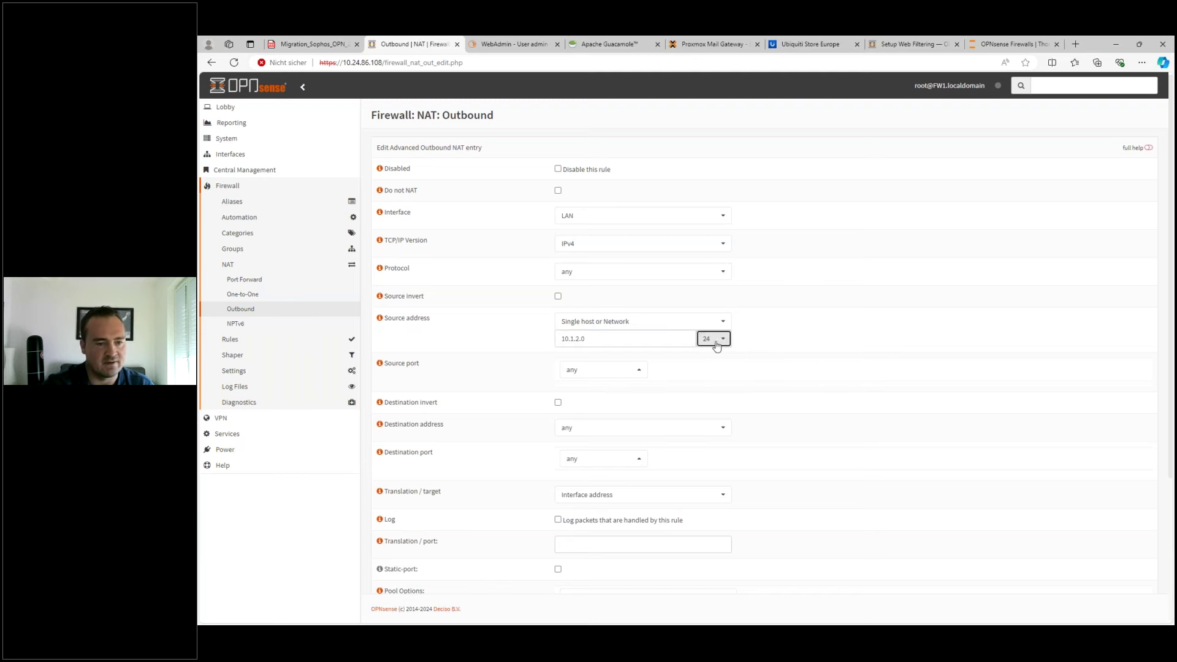
- Set the destination to LAN net, then expand VPN > IPsec in the sidebar
{"action": "left_click", "coordinate": [617, 431]}
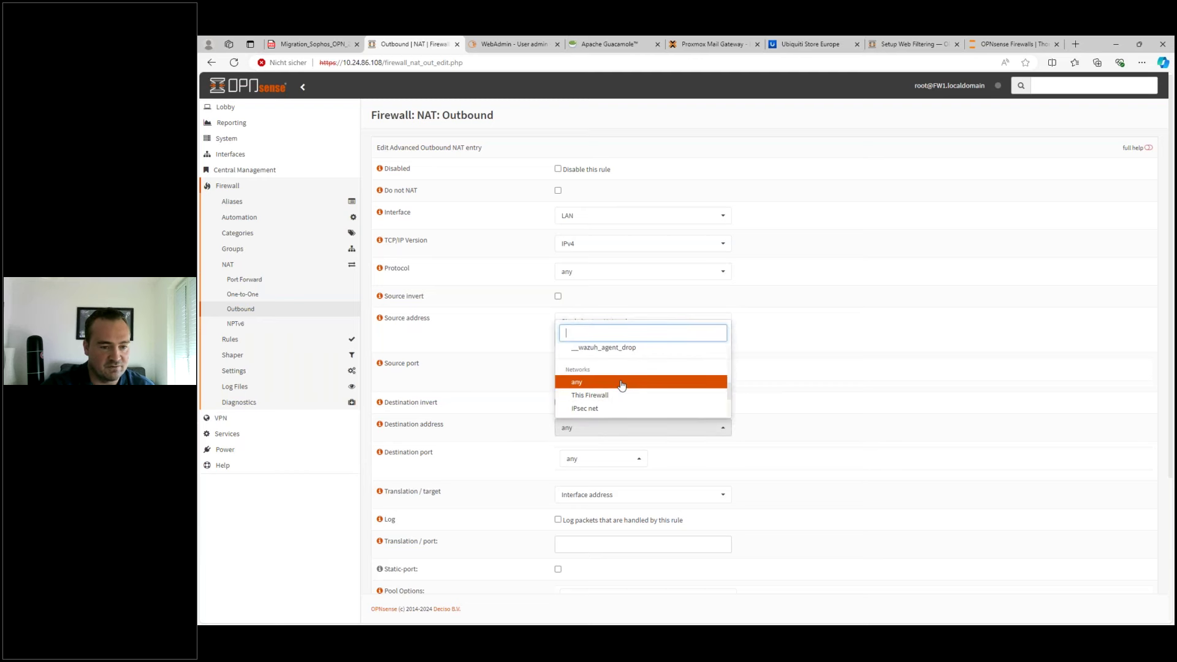
{"action": "type", "text": "lan"}
{"action": "left_click", "coordinate": [618, 397]}
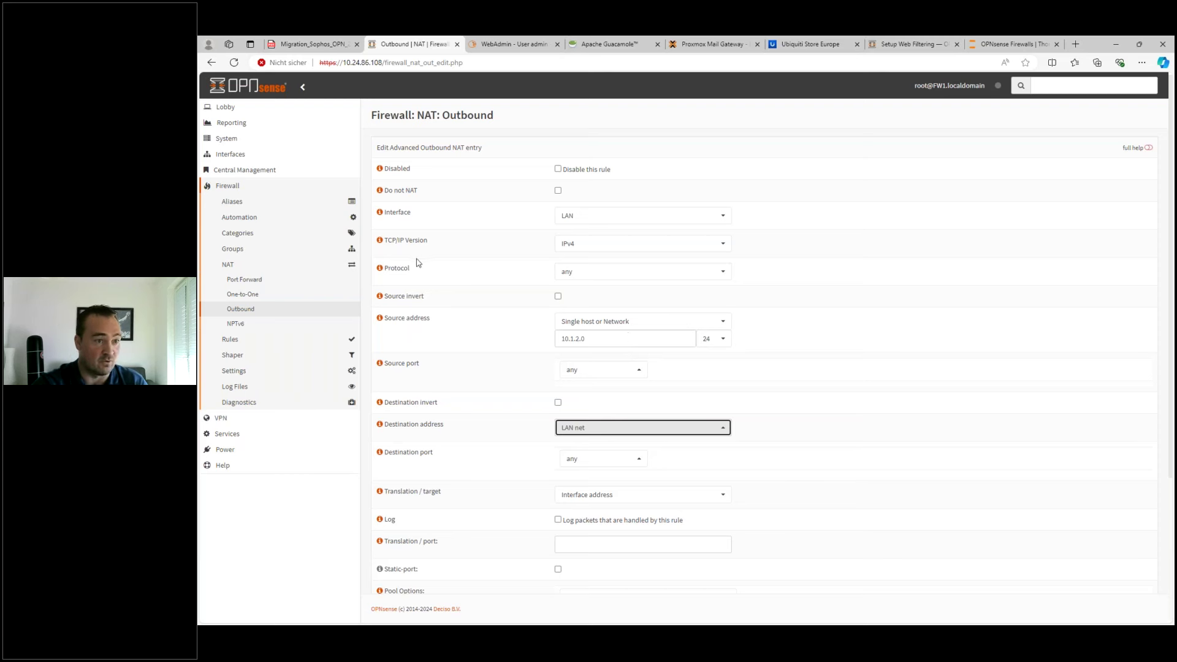
{"action": "left_click", "coordinate": [221, 417]}
{"action": "left_click", "coordinate": [245, 217]}
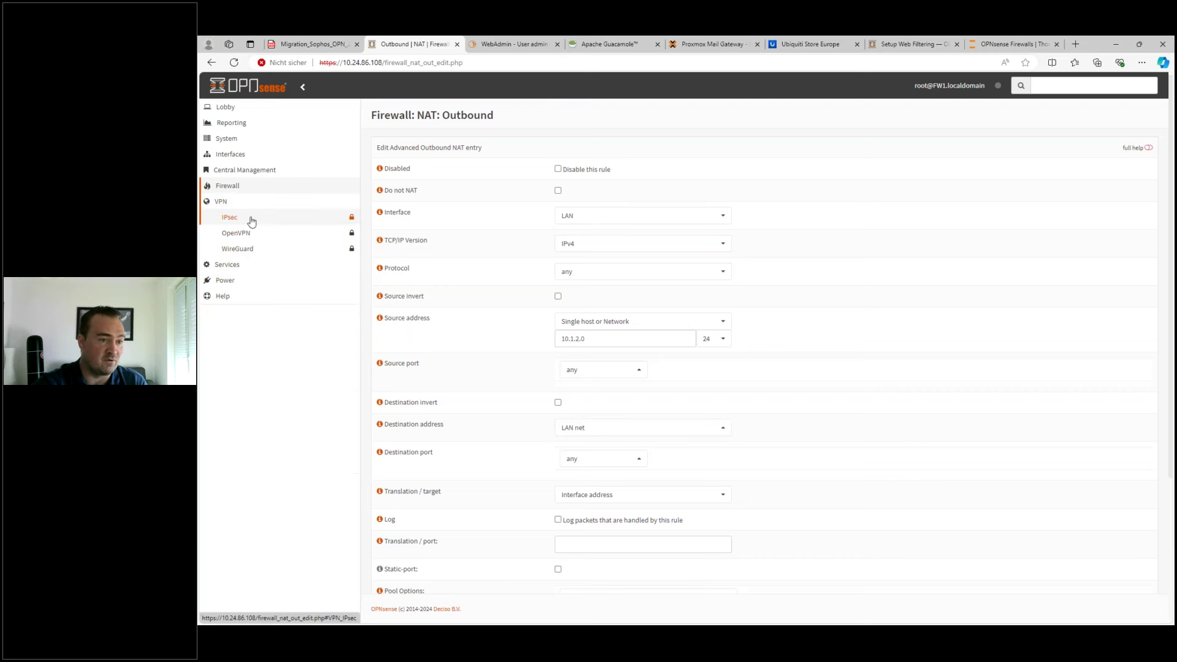
{"action": "left_click", "coordinate": [244, 236]}
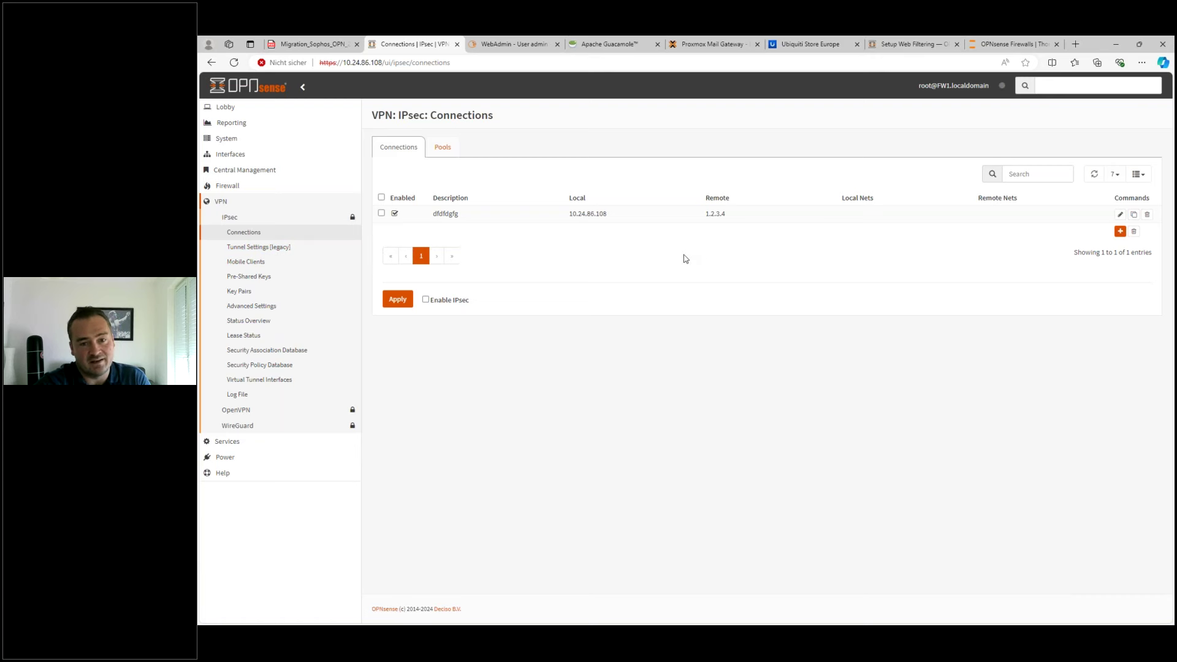
{"action": "left_click", "coordinate": [258, 252]}
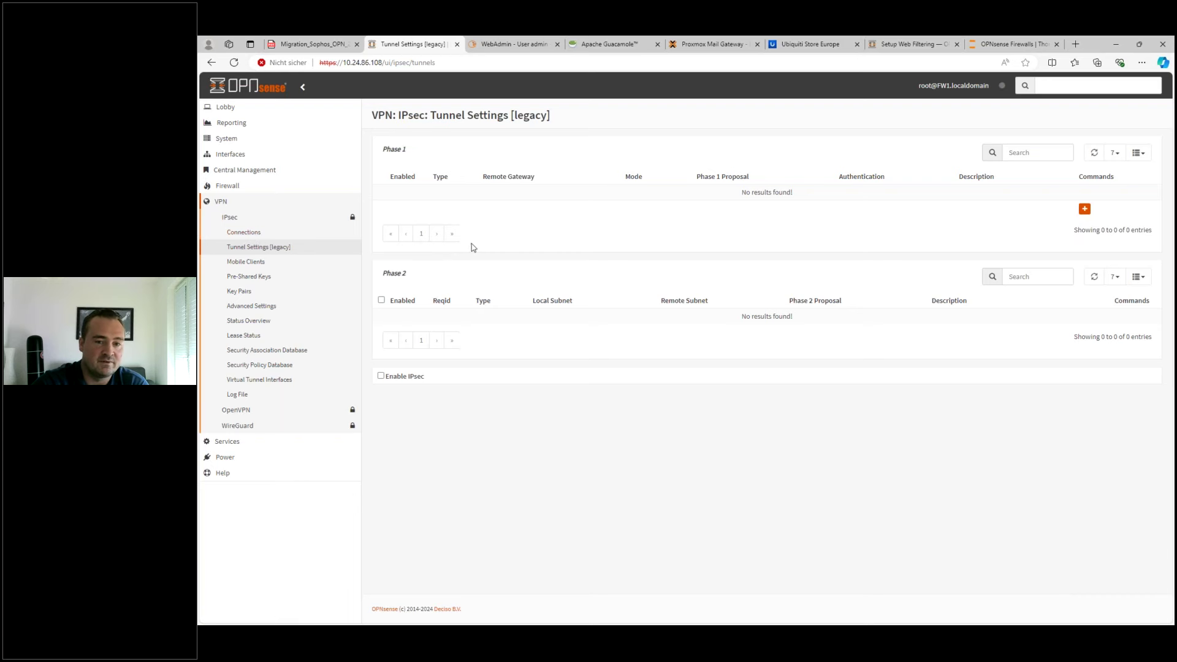
{"action": "left_click", "coordinate": [247, 236]}
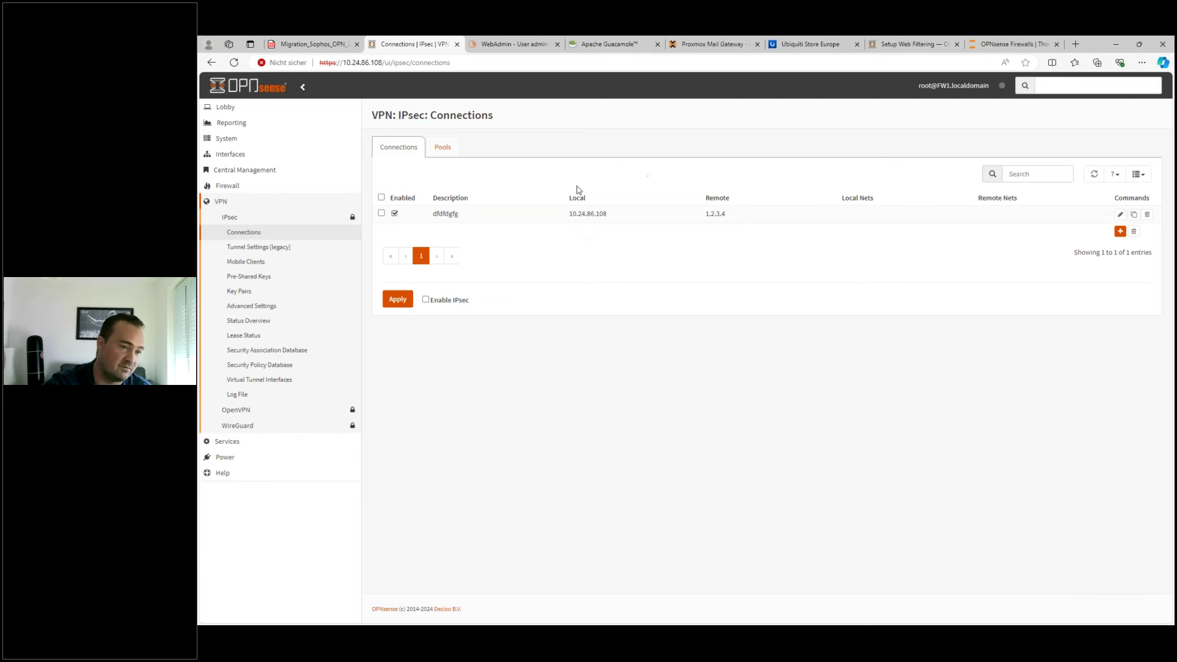
{"action": "left_click", "coordinate": [227, 442]}
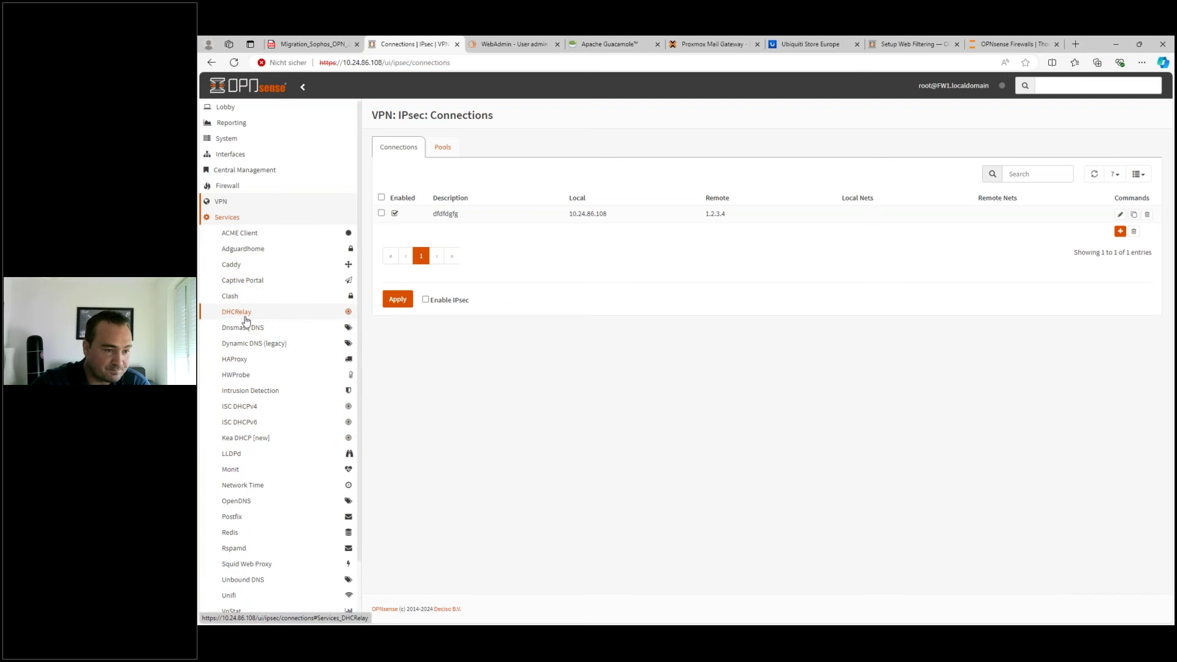
{"action": "left_click", "coordinate": [251, 408]}
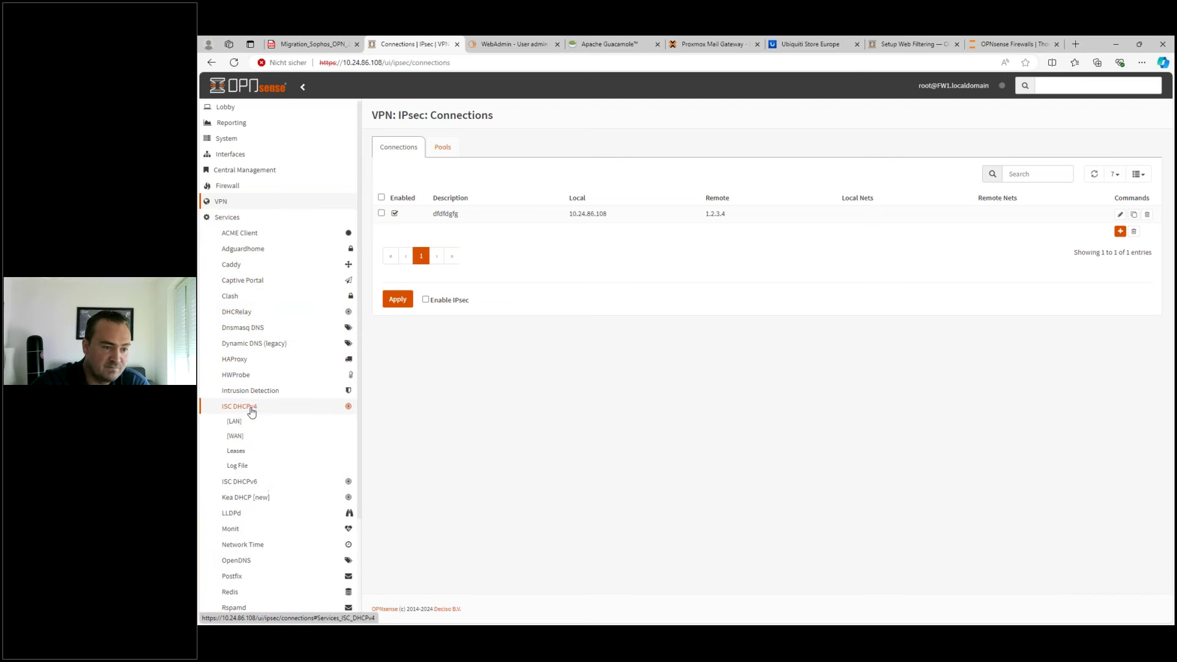
{"action": "left_click", "coordinate": [243, 495]}
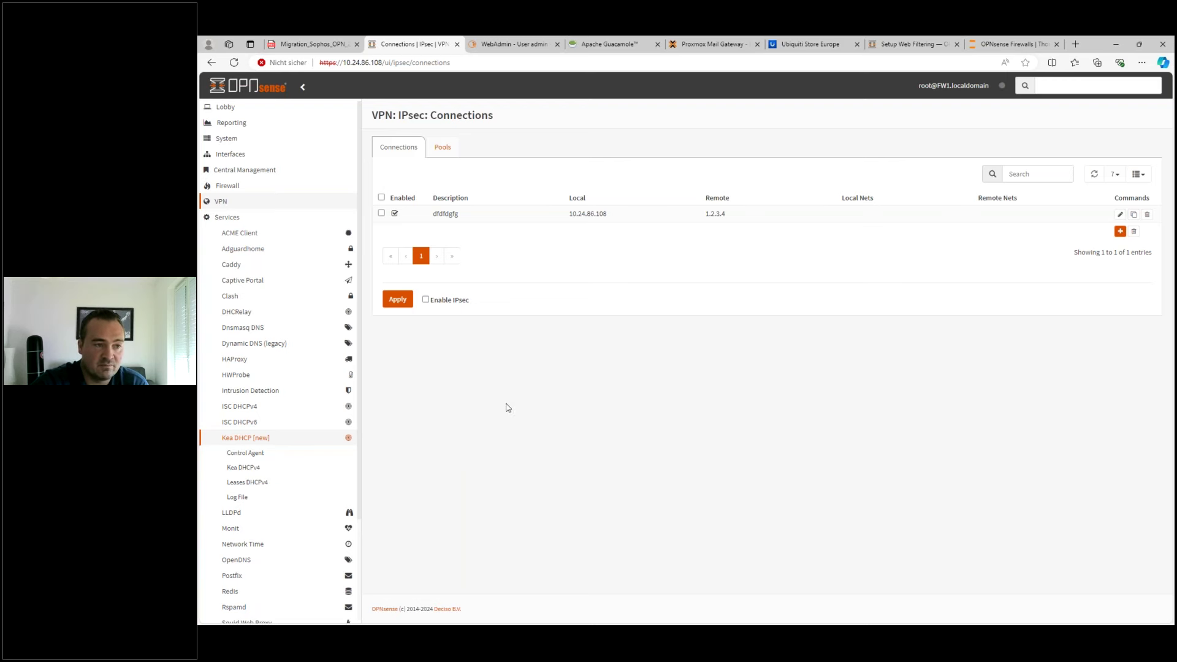
{"action": "left_click", "coordinate": [326, 467]}
{"action": "scroll", "coordinate": [326, 466], "scroll_direction": "down", "scroll_amount": 3}
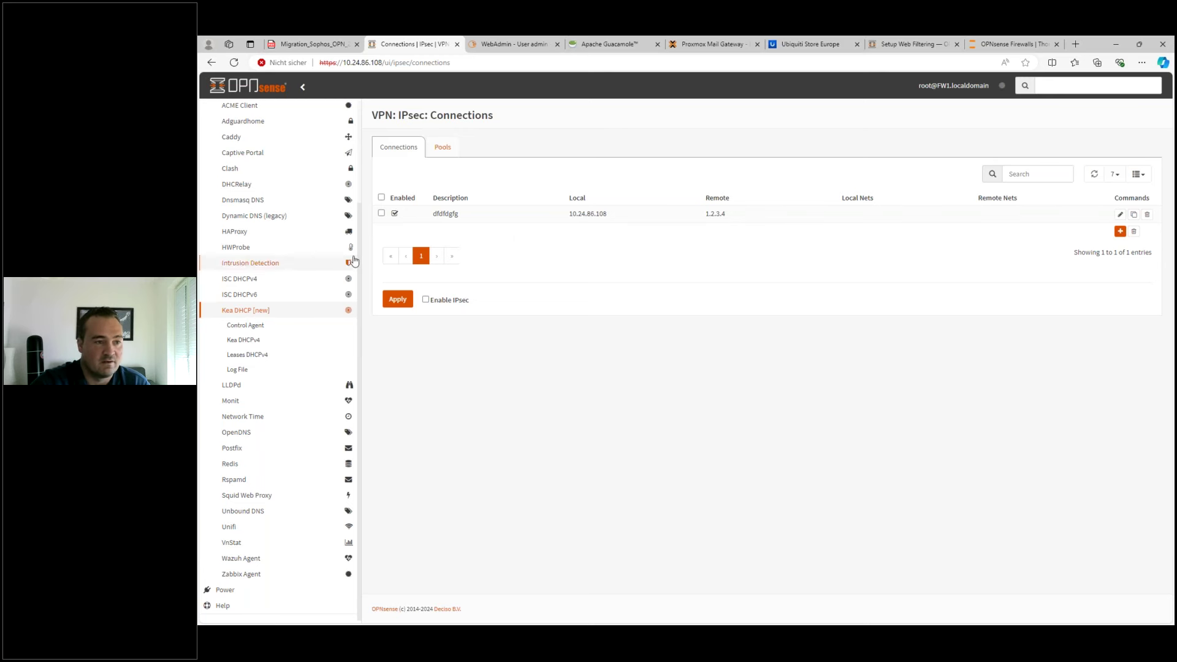
{"action": "left_click", "coordinate": [249, 237]}
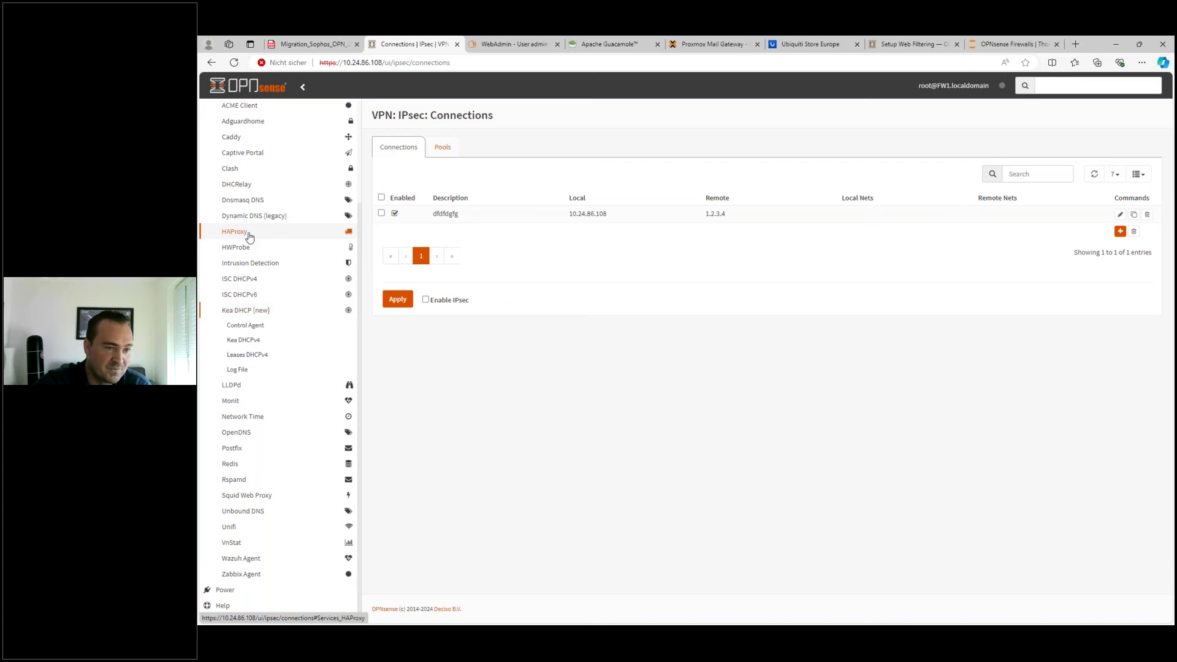
{"action": "scroll", "coordinate": [269, 284], "scroll_direction": "up", "scroll_amount": 2}
{"action": "scroll", "coordinate": [269, 283], "scroll_direction": "up", "scroll_amount": 1}
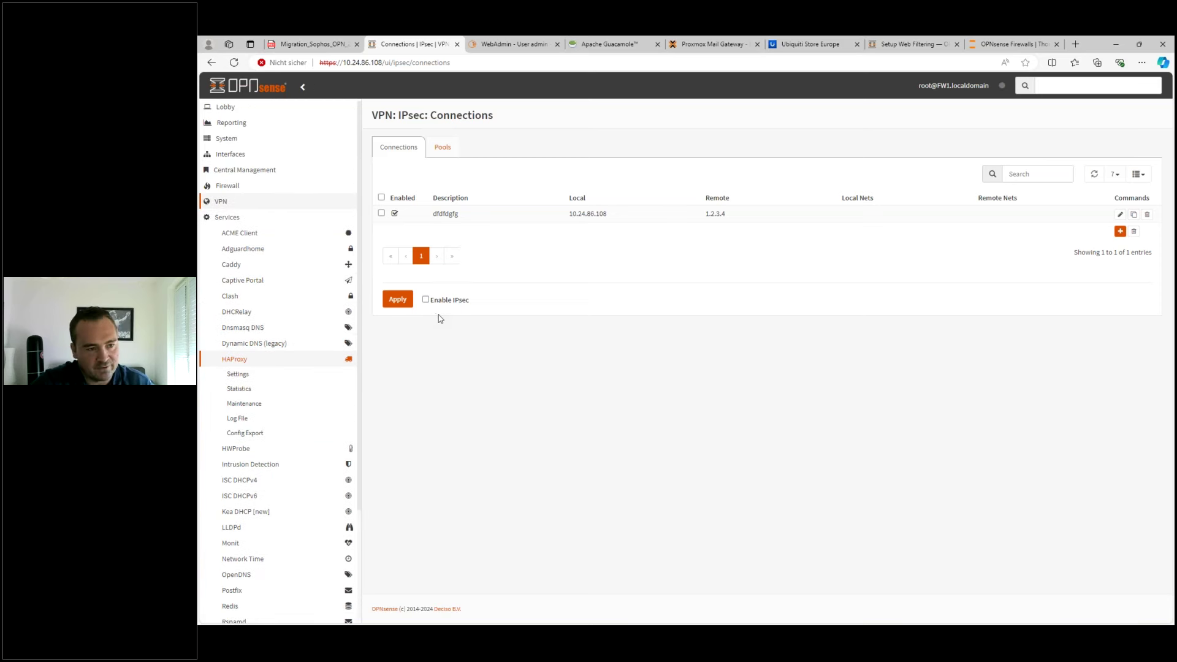
{"action": "left_click", "coordinate": [251, 238]}
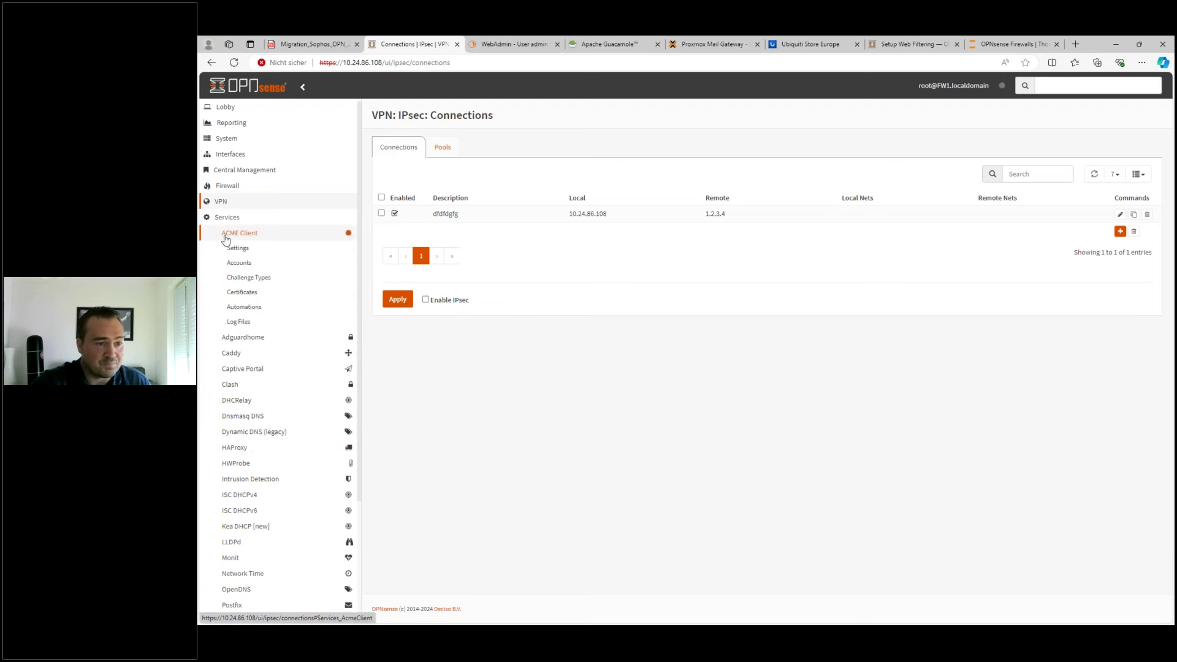
{"action": "left_click", "coordinate": [226, 139]}
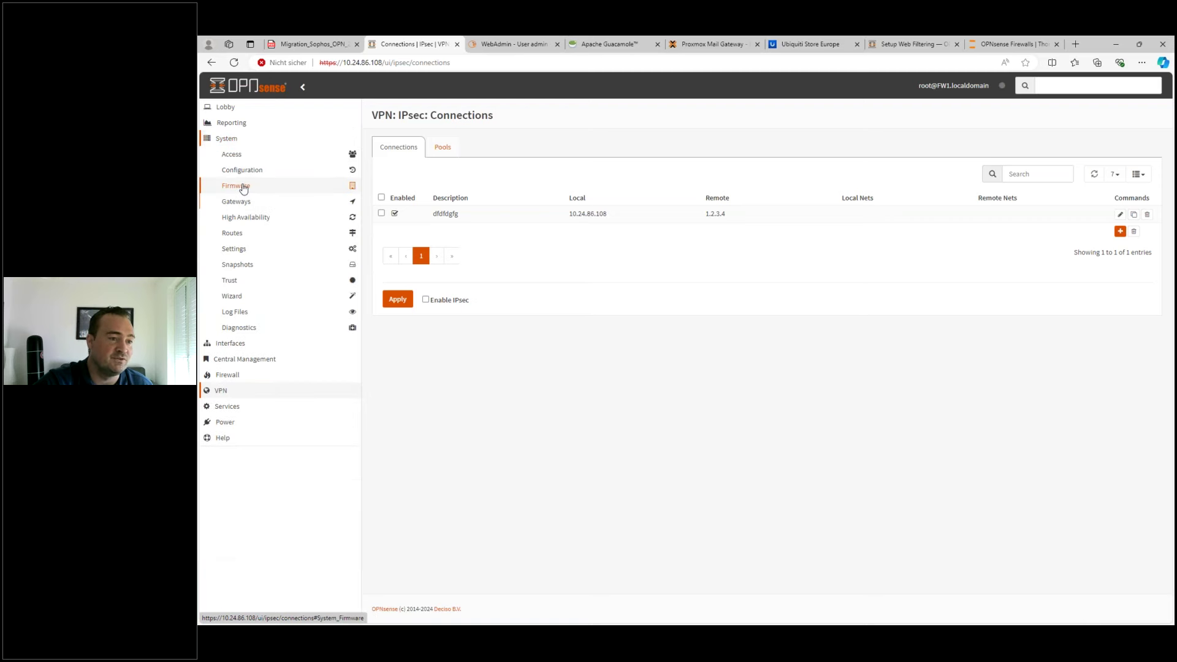
{"action": "left_click", "coordinate": [243, 186]}
- On the Plugins page, confirm os-acme-client and os-haproxy are installed, then expand Services > ACME Client
{"action": "left_click", "coordinate": [237, 274]}
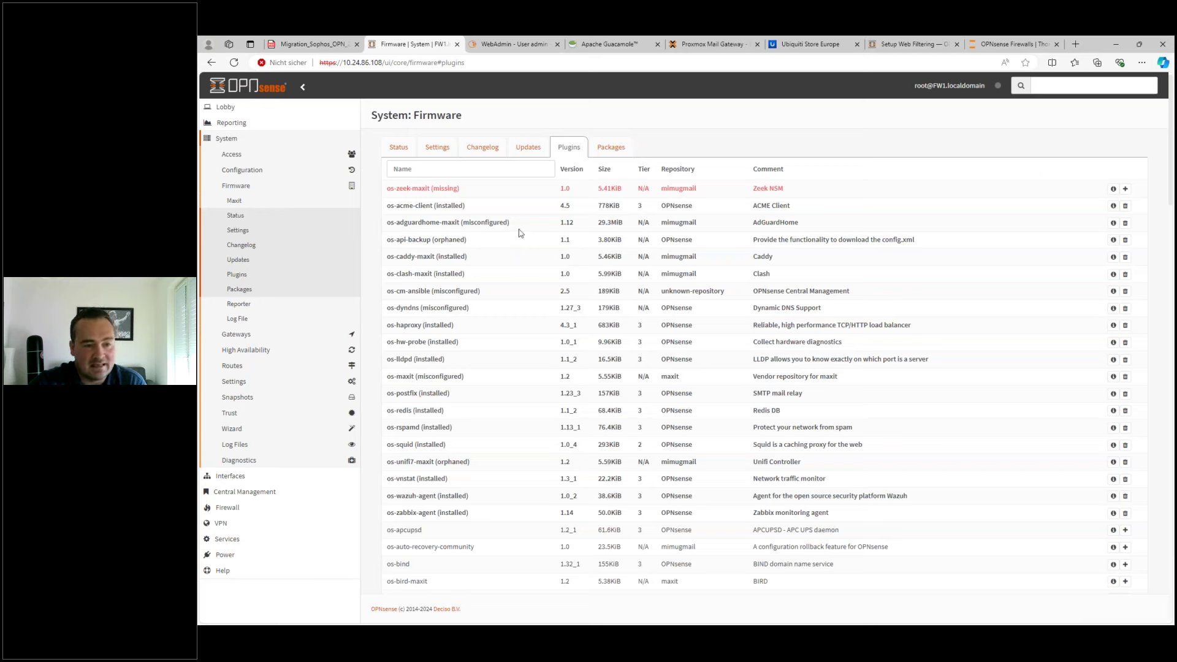
{"action": "left_click_drag", "start_coordinate": [439, 224], "coordinate": [635, 498]}
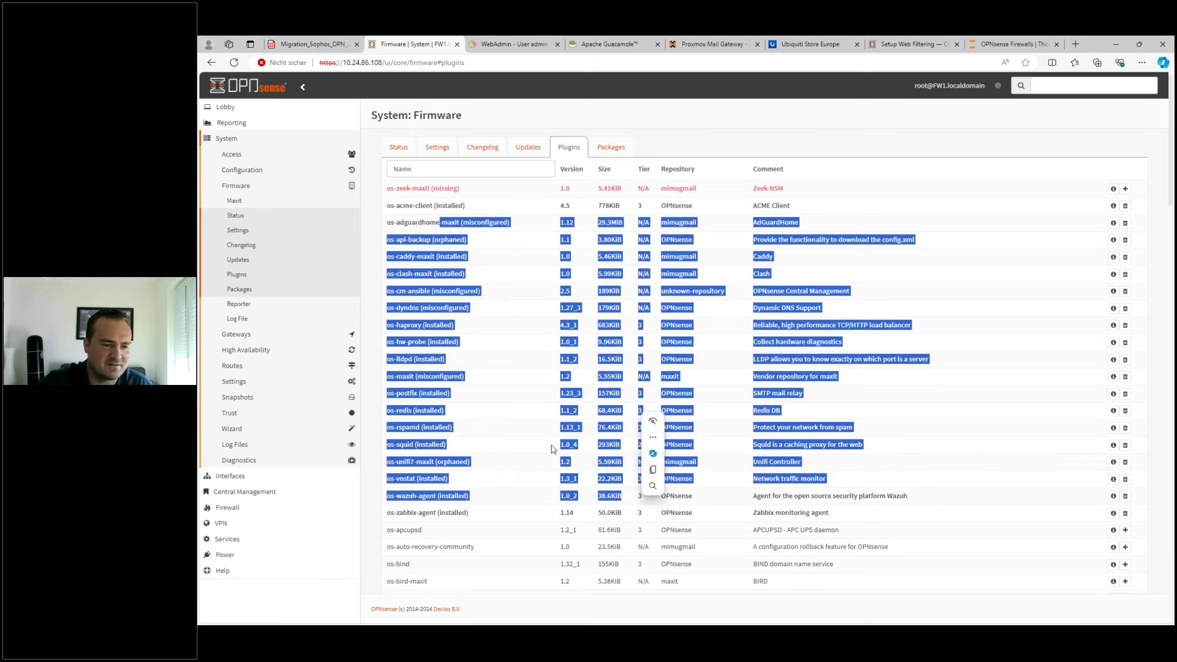
{"action": "left_click", "coordinate": [473, 322]}
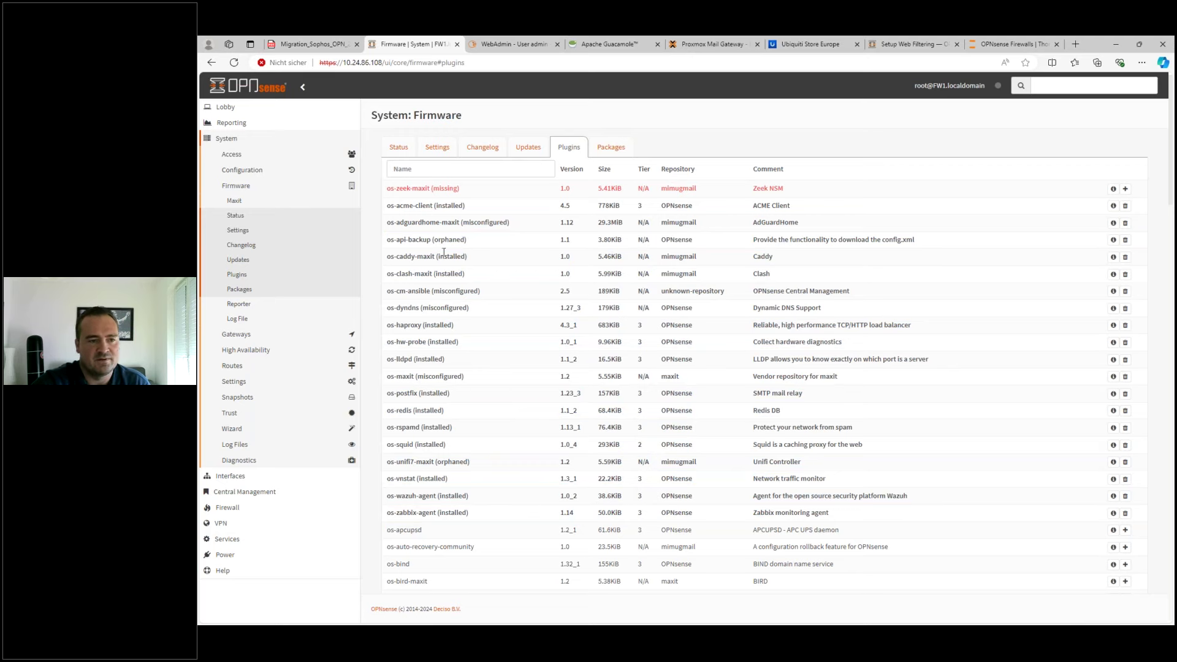
{"action": "scroll", "coordinate": [546, 320], "scroll_direction": "down", "scroll_amount": 12}
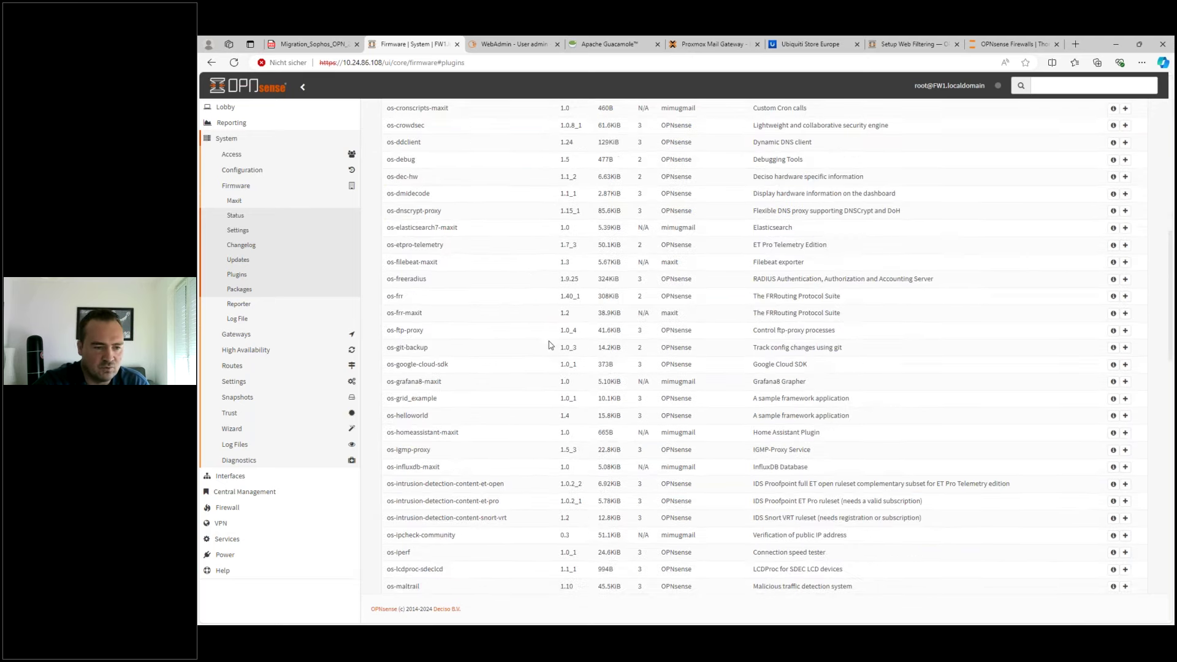
{"action": "scroll", "coordinate": [545, 360], "scroll_direction": "up", "scroll_amount": 12}
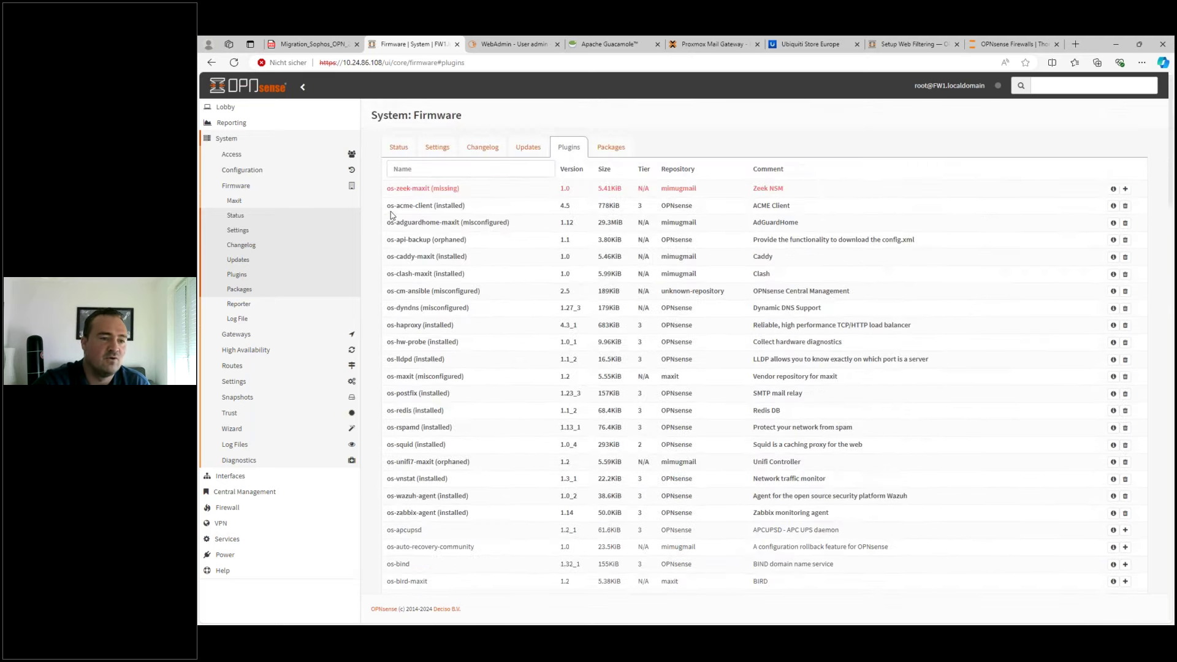
{"action": "left_click_drag", "start_coordinate": [390, 206], "coordinate": [477, 207]}
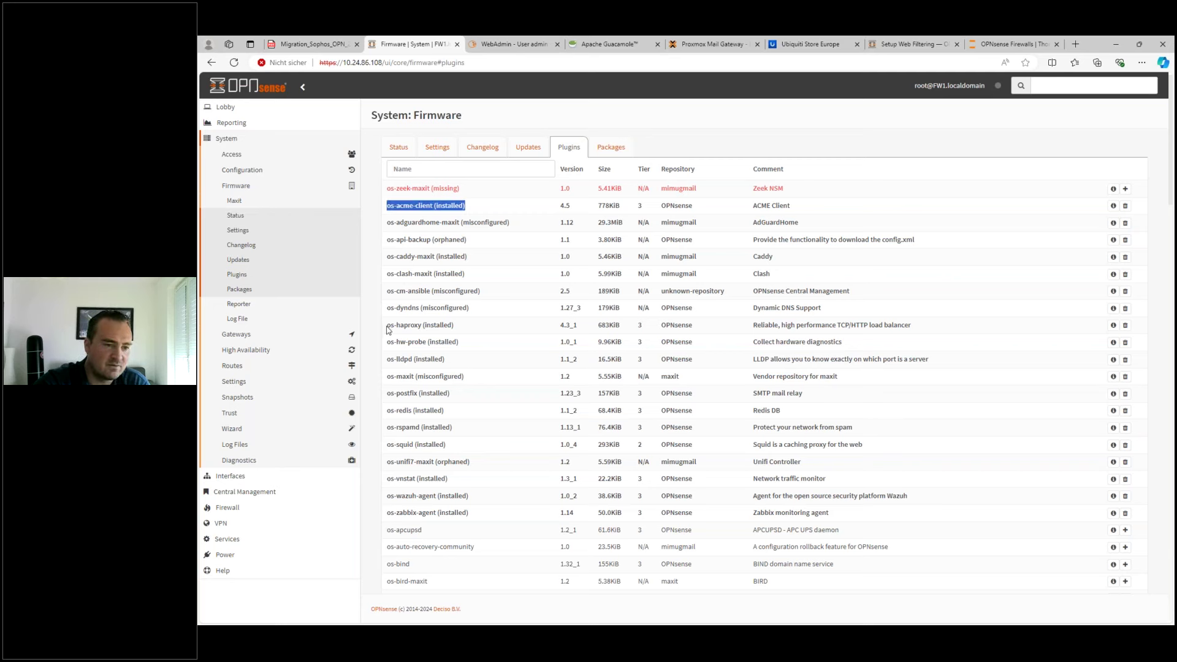
{"action": "left_click_drag", "start_coordinate": [389, 325], "coordinate": [469, 329]}
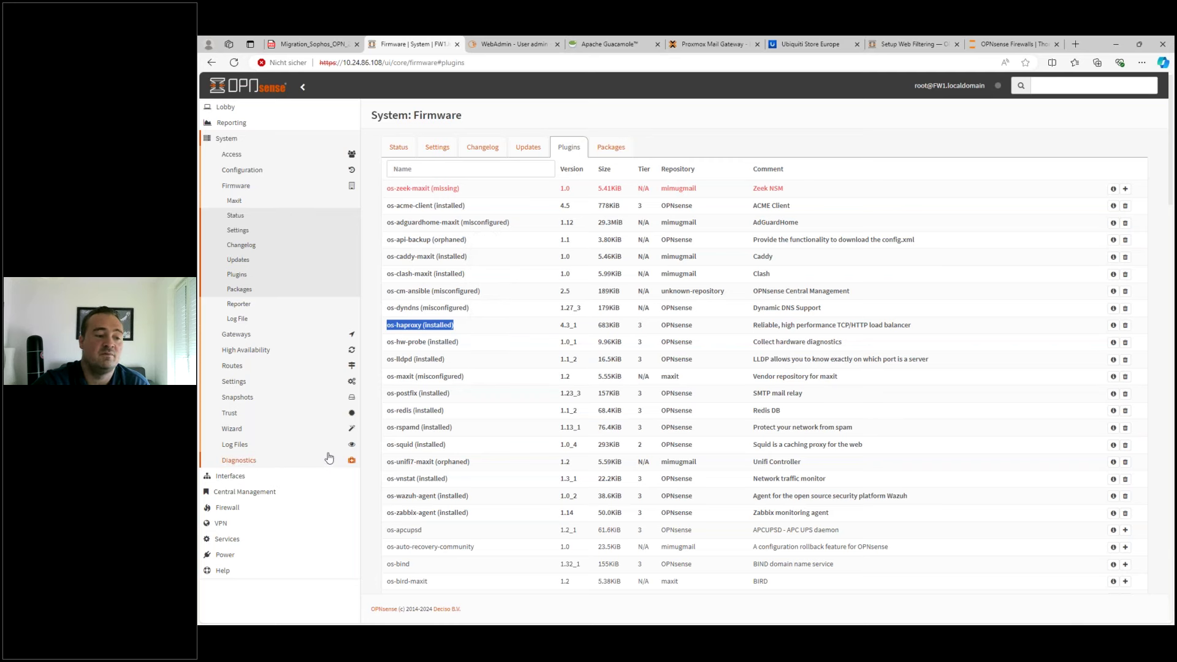
{"action": "left_click", "coordinate": [238, 541]}
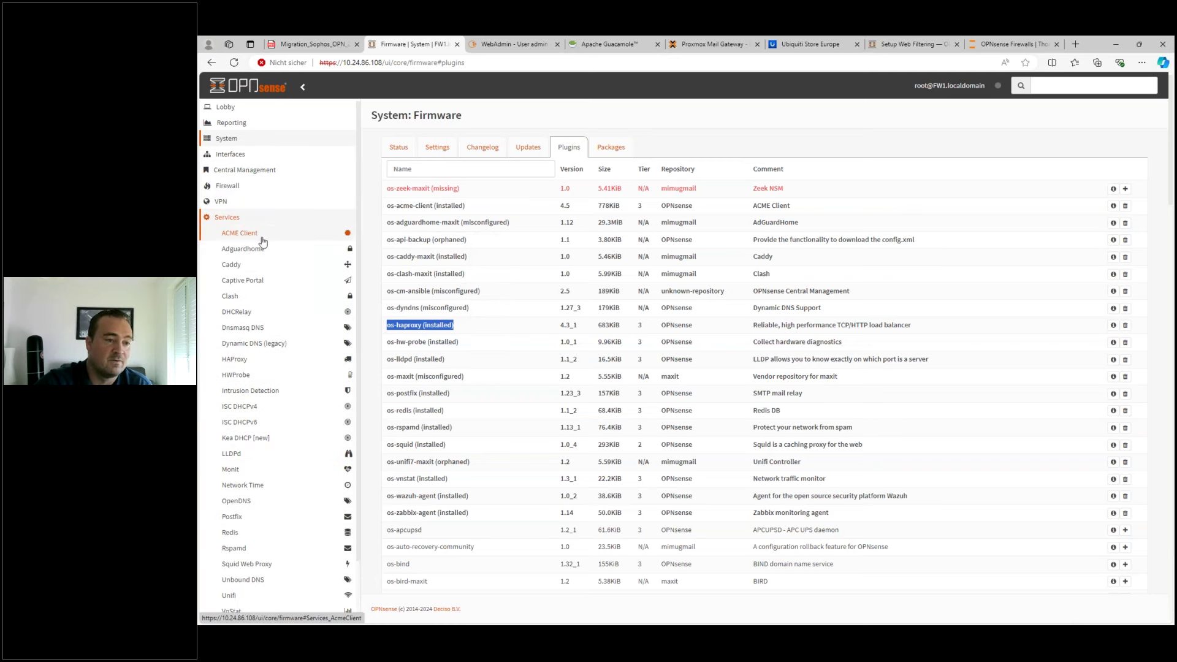
{"action": "left_click", "coordinate": [248, 238]}
- Enable the ACME client's HAProxy Integration, apply it, and start a new ACME account
{"action": "left_click", "coordinate": [241, 248]}
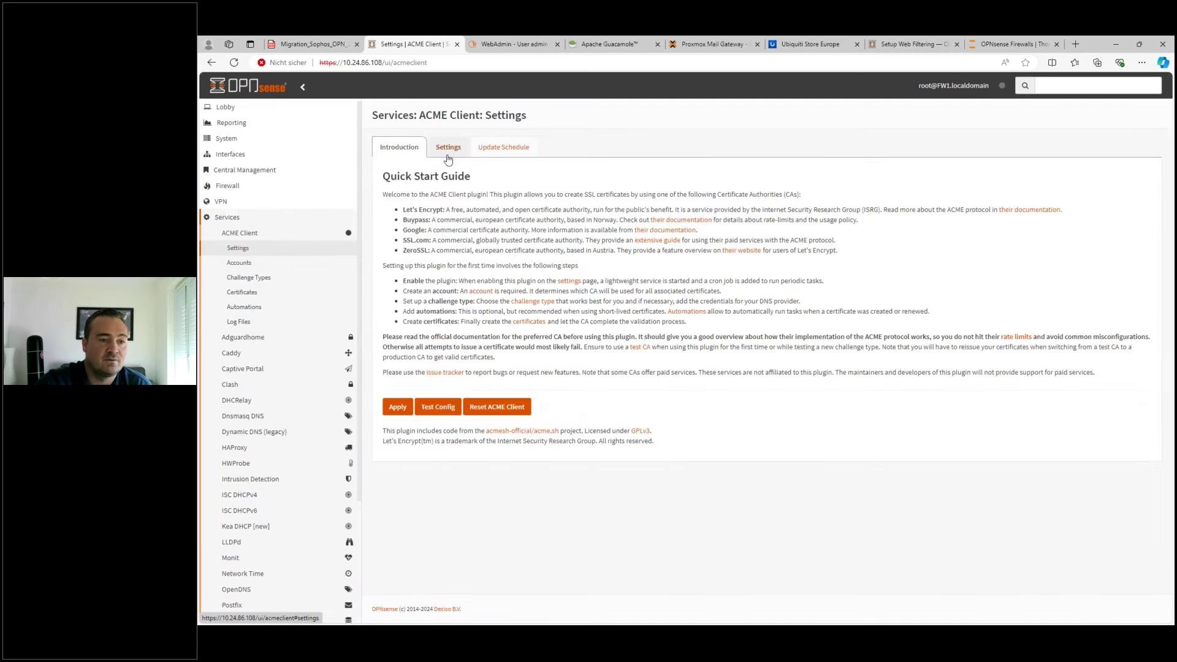
{"action": "left_click", "coordinate": [449, 150]}
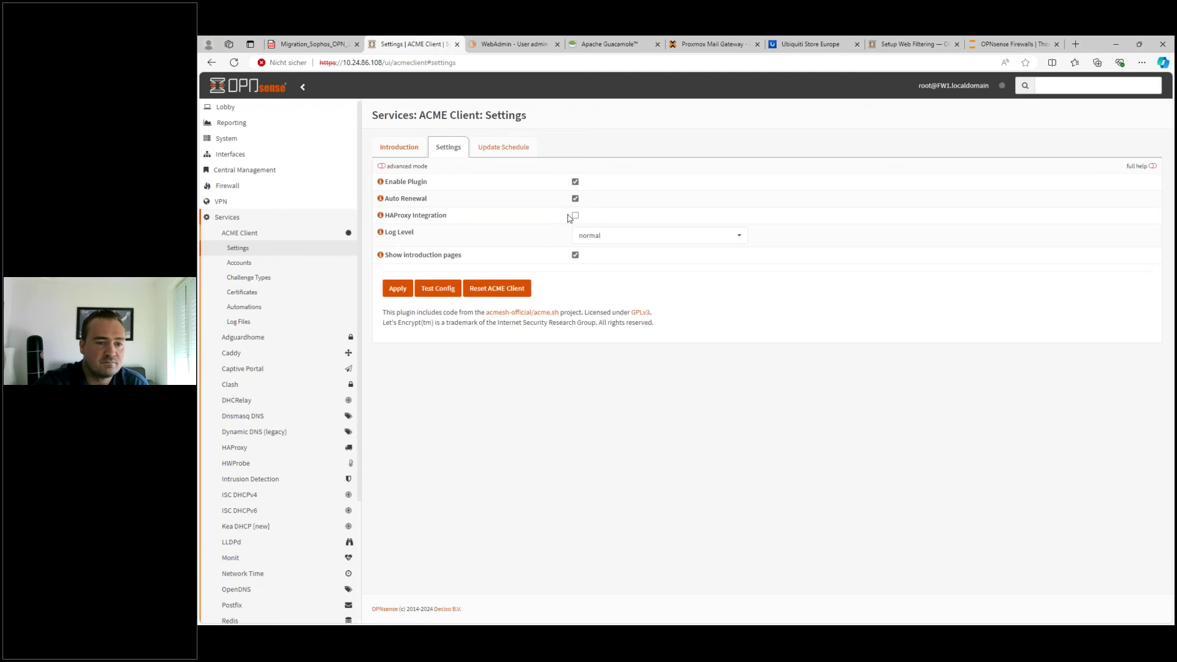
{"action": "left_click", "coordinate": [575, 215]}
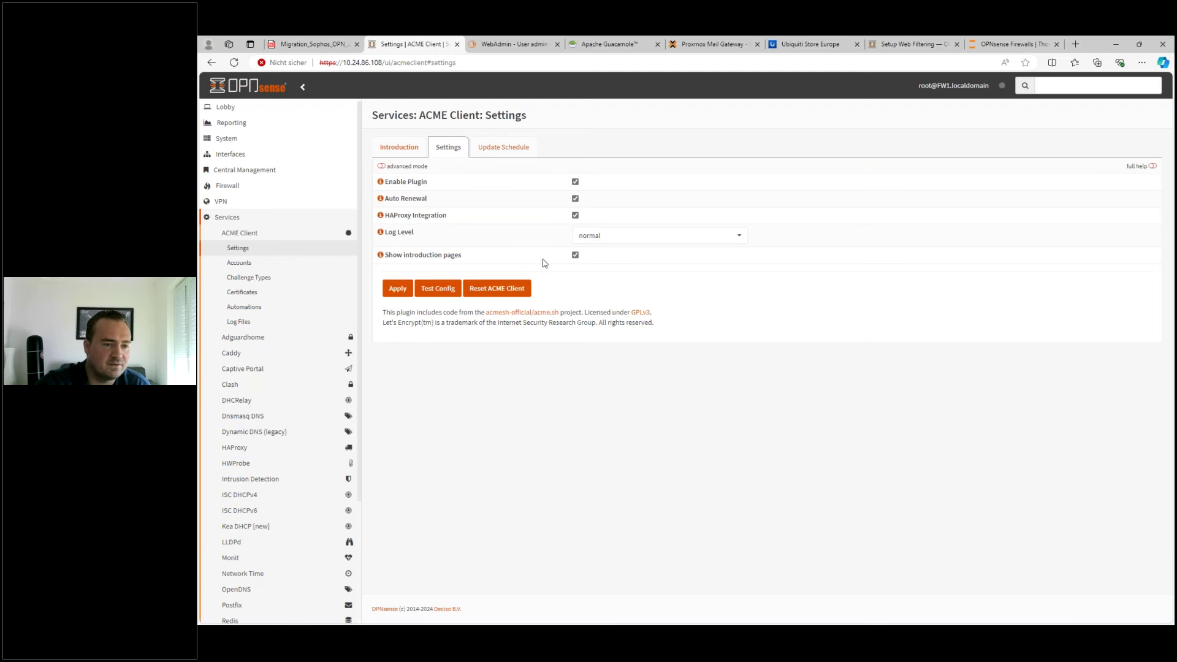
{"action": "left_click", "coordinate": [407, 293]}
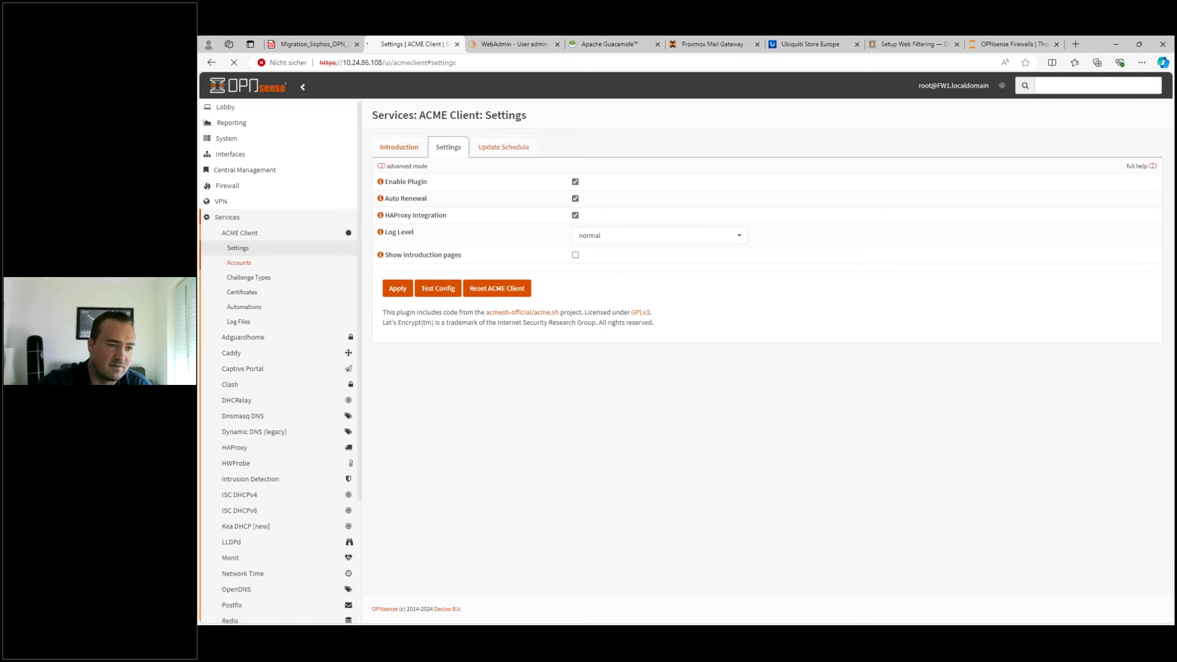
{"action": "left_click", "coordinate": [245, 265]}
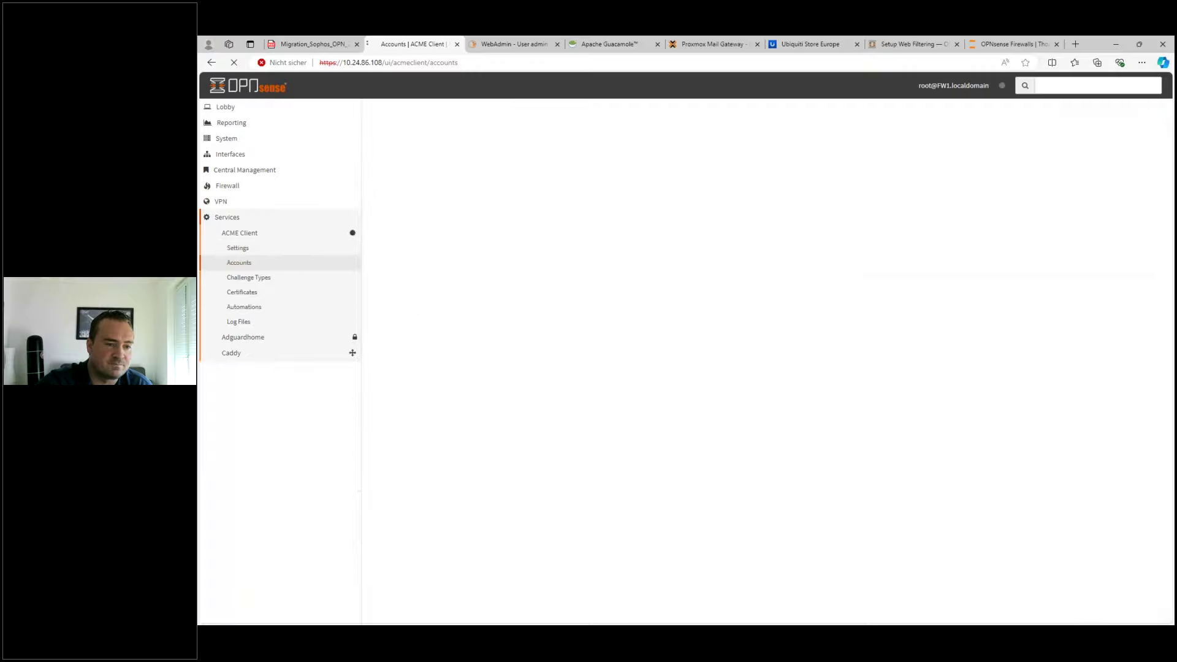
{"action": "left_click", "coordinate": [1119, 230]}
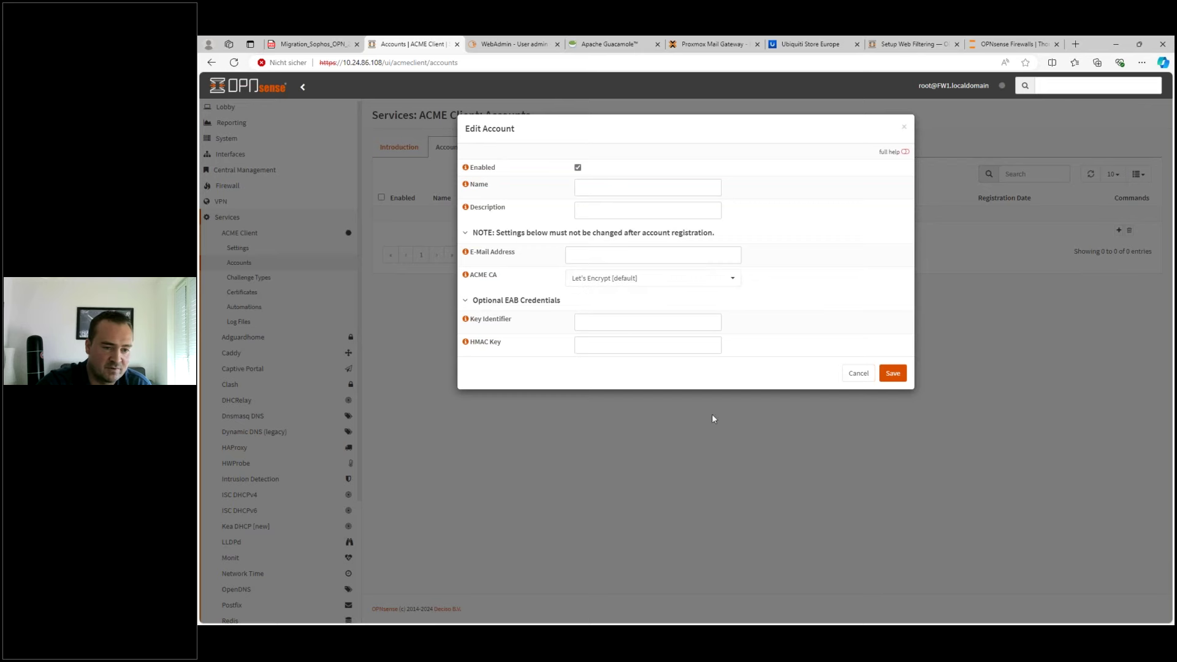
- Discard the account form and start a new challenge type set to HTTP-01
{"action": "left_click", "coordinate": [858, 373]}
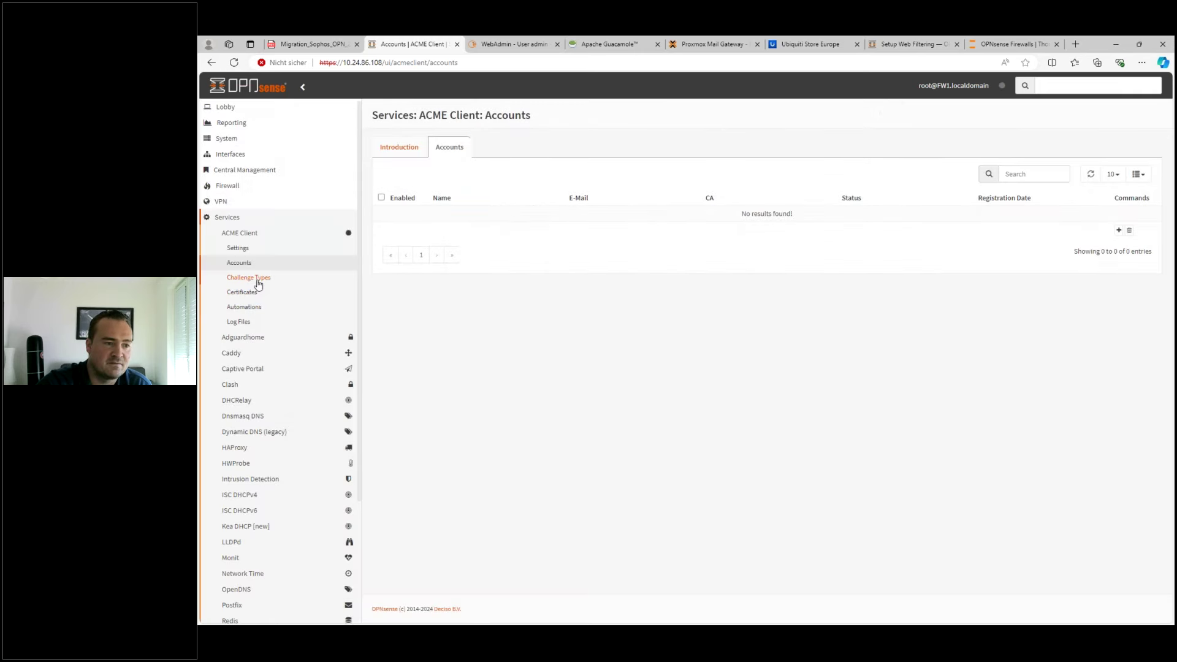
{"action": "left_click", "coordinate": [257, 279]}
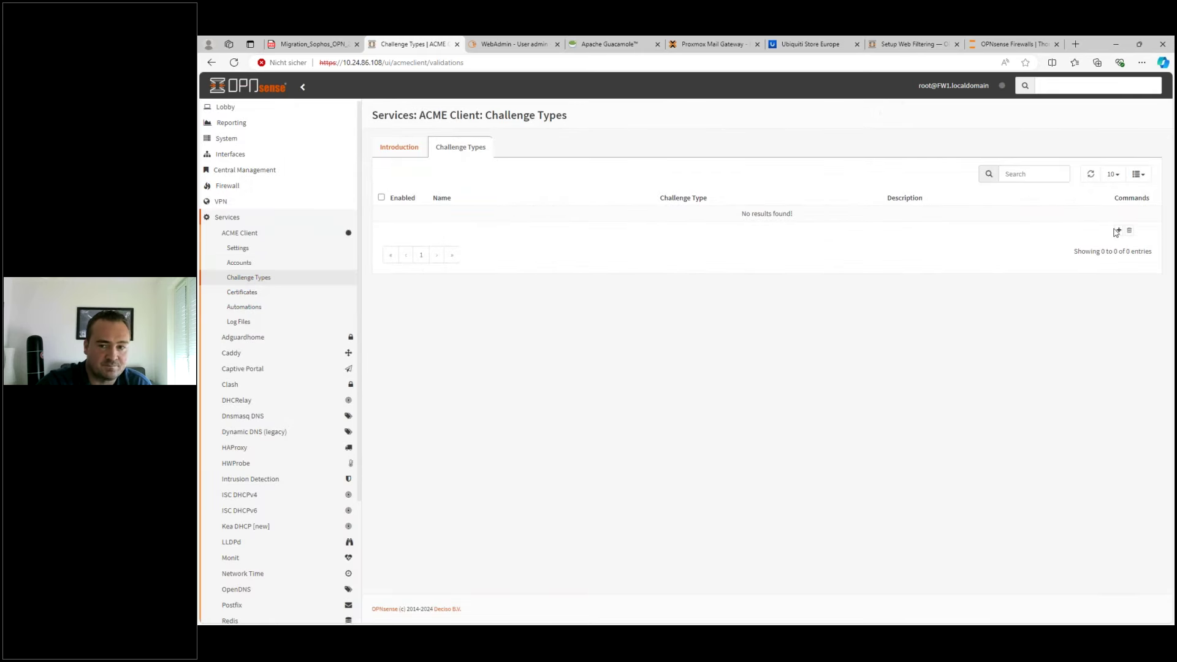
{"action": "left_click", "coordinate": [1117, 231]}
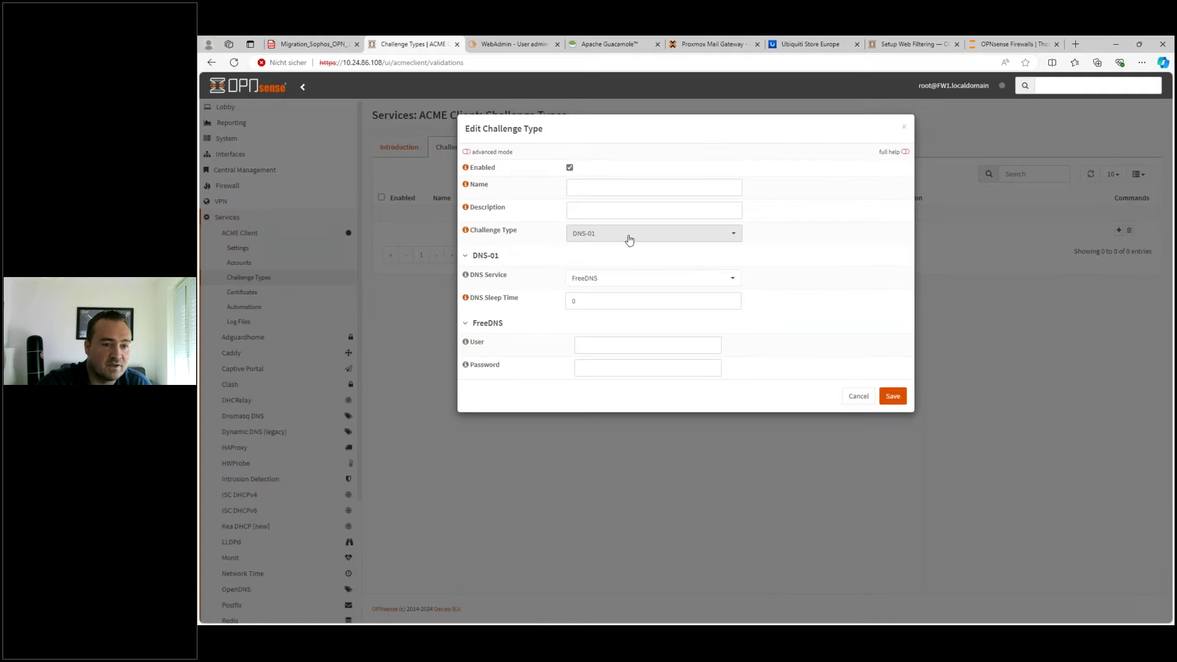
{"action": "left_click", "coordinate": [630, 240]}
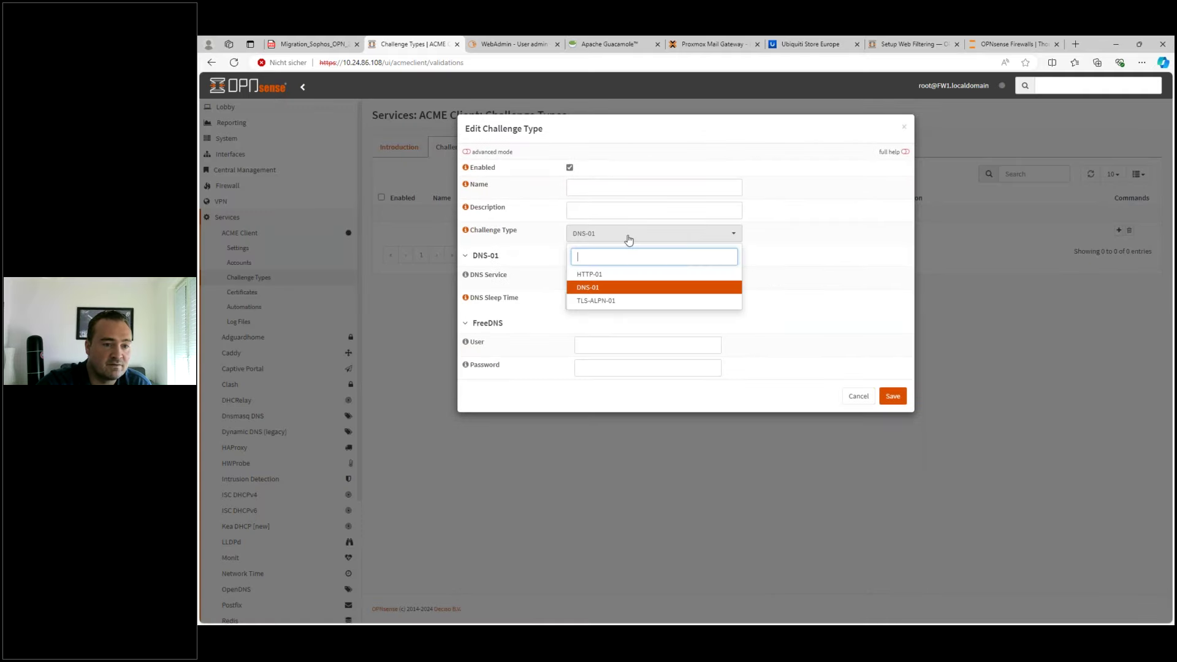
{"action": "left_click", "coordinate": [599, 279]}
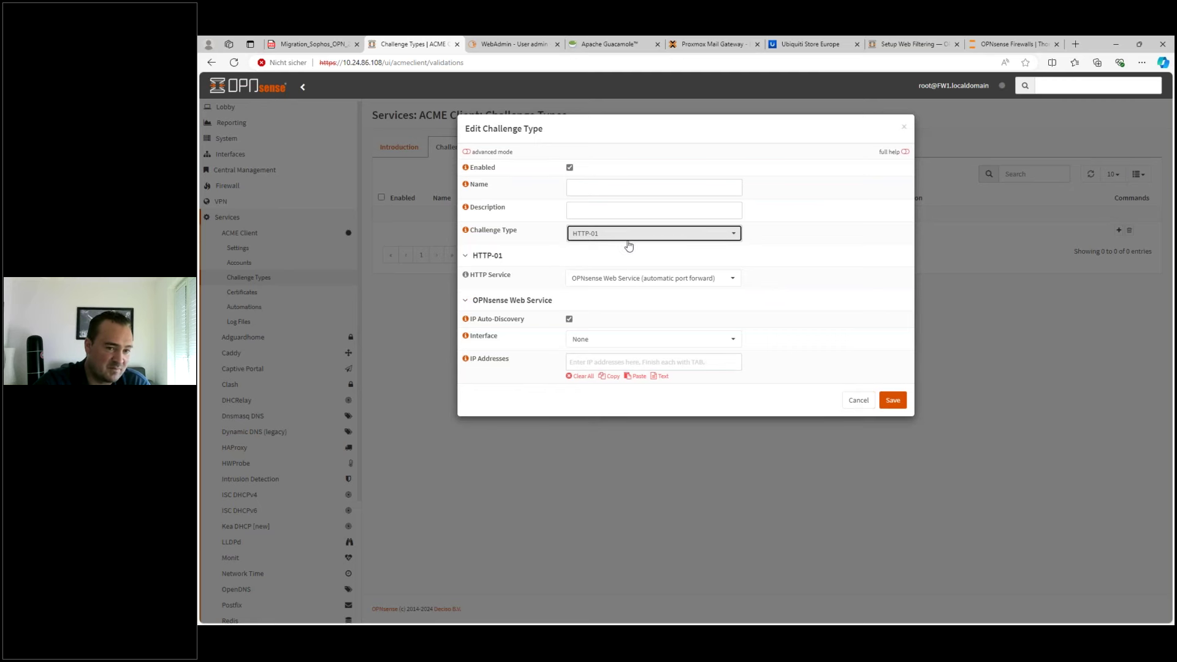
- Choose HAProxy HTTP Frontend Integration as its service, discard it, and go to Certificates
{"action": "left_click", "coordinate": [612, 279]}
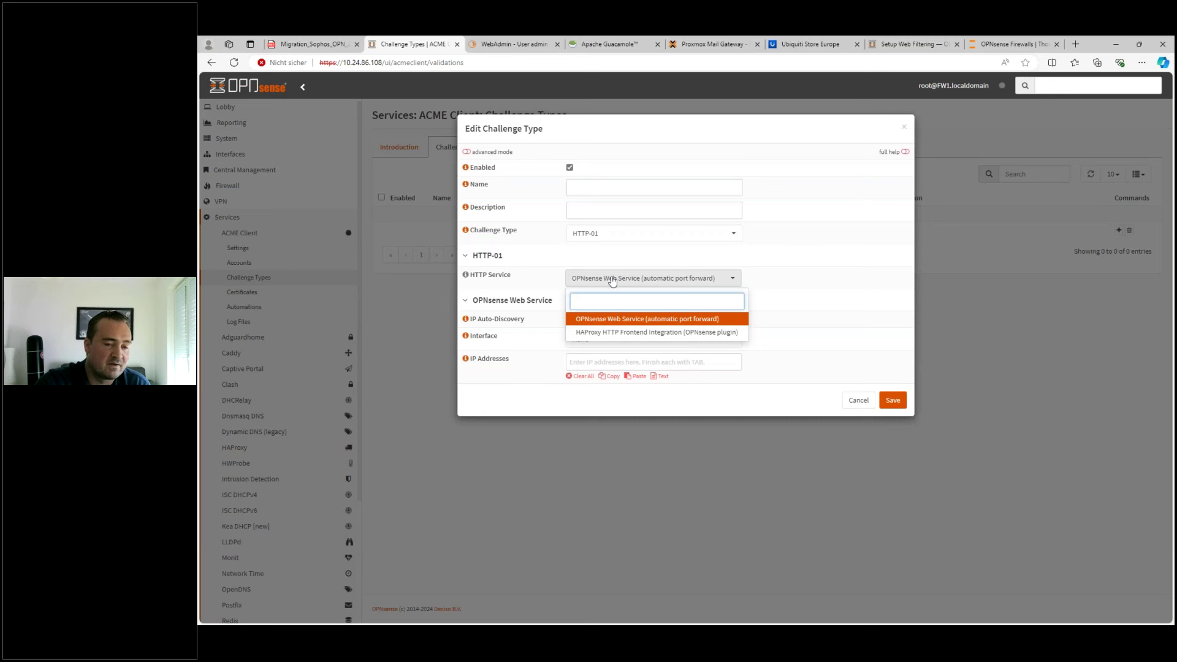
{"action": "left_click", "coordinate": [613, 331]}
{"action": "left_click", "coordinate": [631, 335]}
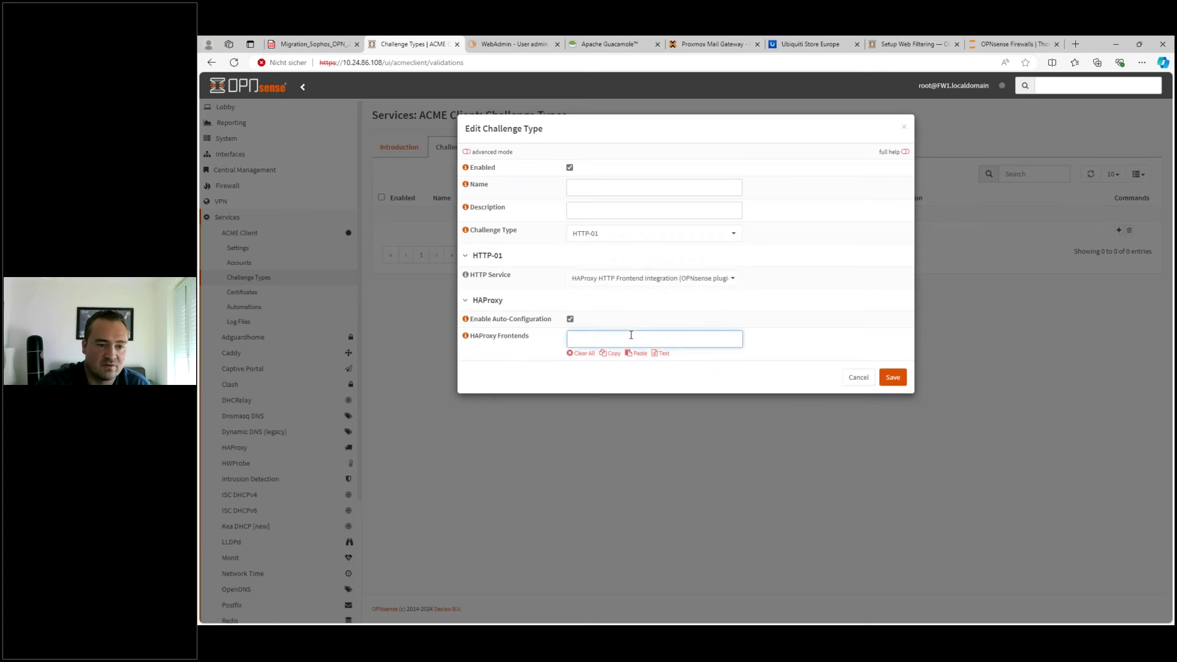
{"action": "left_click", "coordinate": [858, 377]}
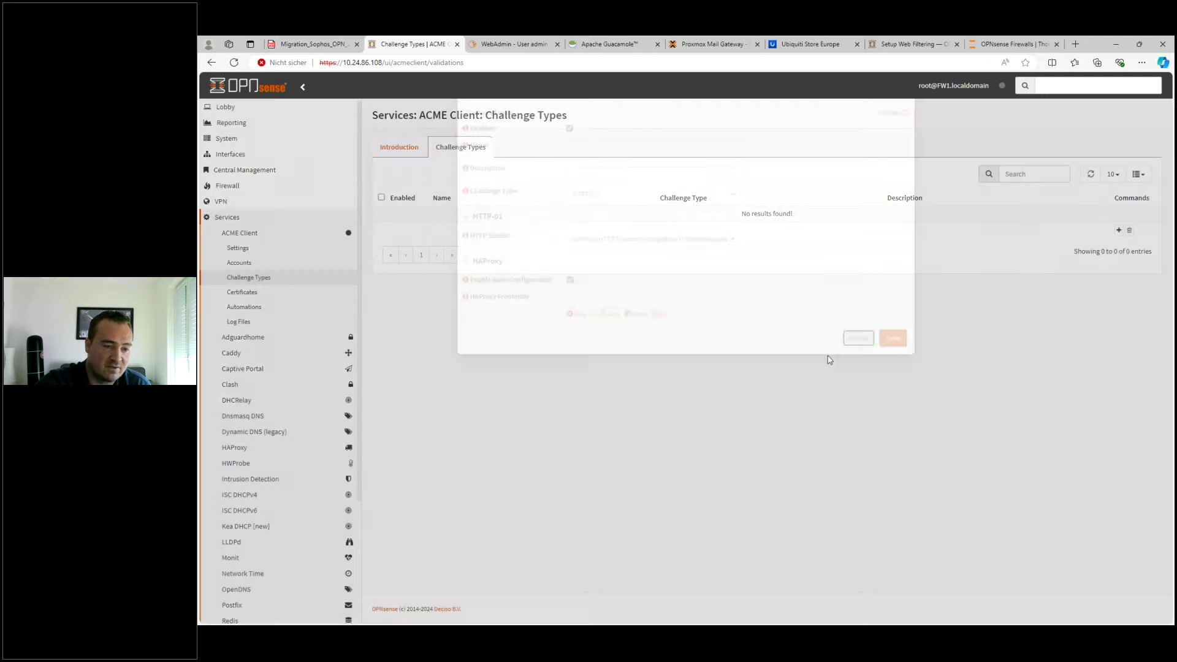
{"action": "left_click", "coordinate": [246, 296]}
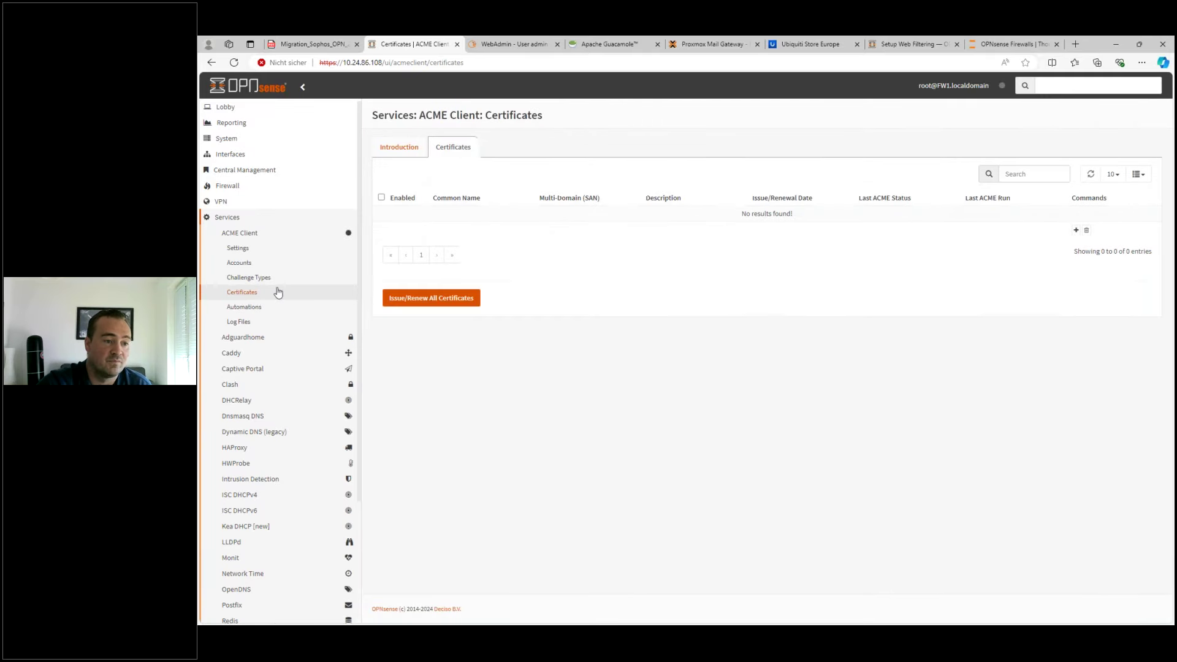
- Open and discard a new ACME certificate form, then expand the Firewall section
{"action": "left_click", "coordinate": [1075, 230]}
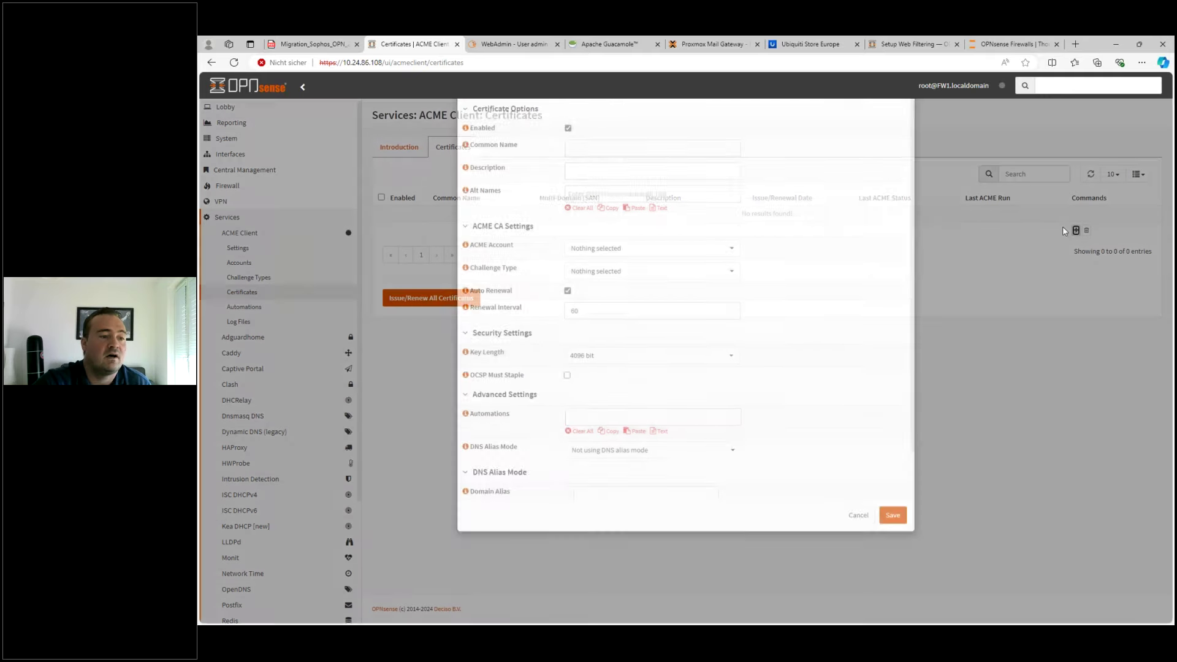
{"action": "left_click", "coordinate": [579, 208]}
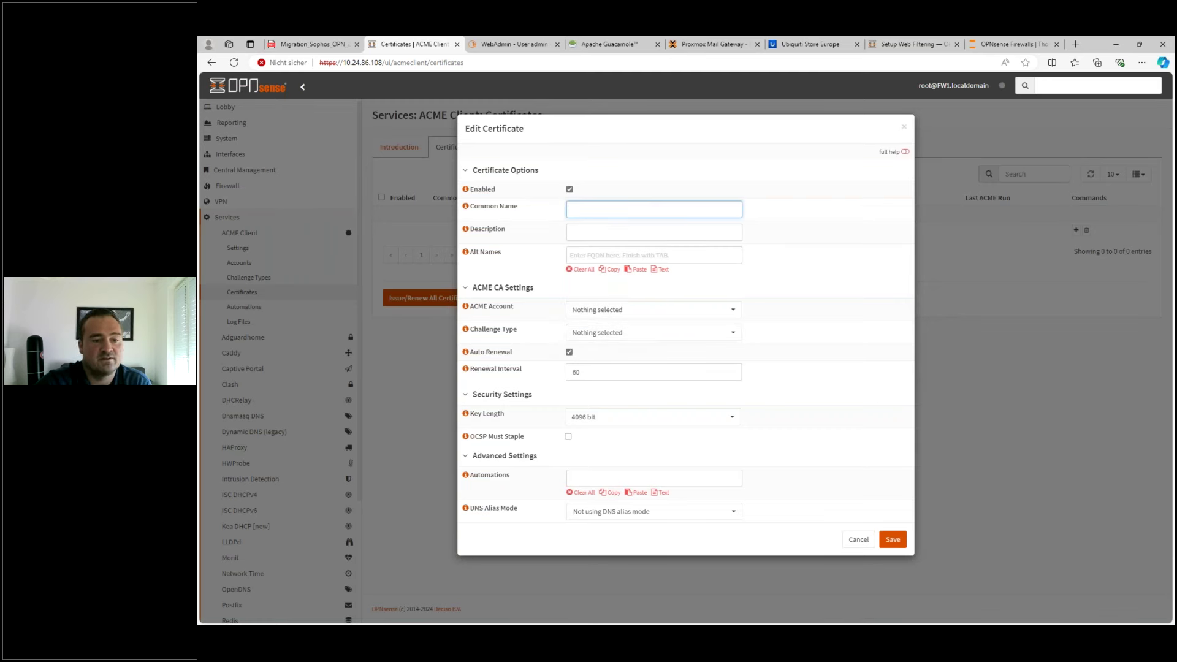
{"action": "left_click", "coordinate": [845, 540]}
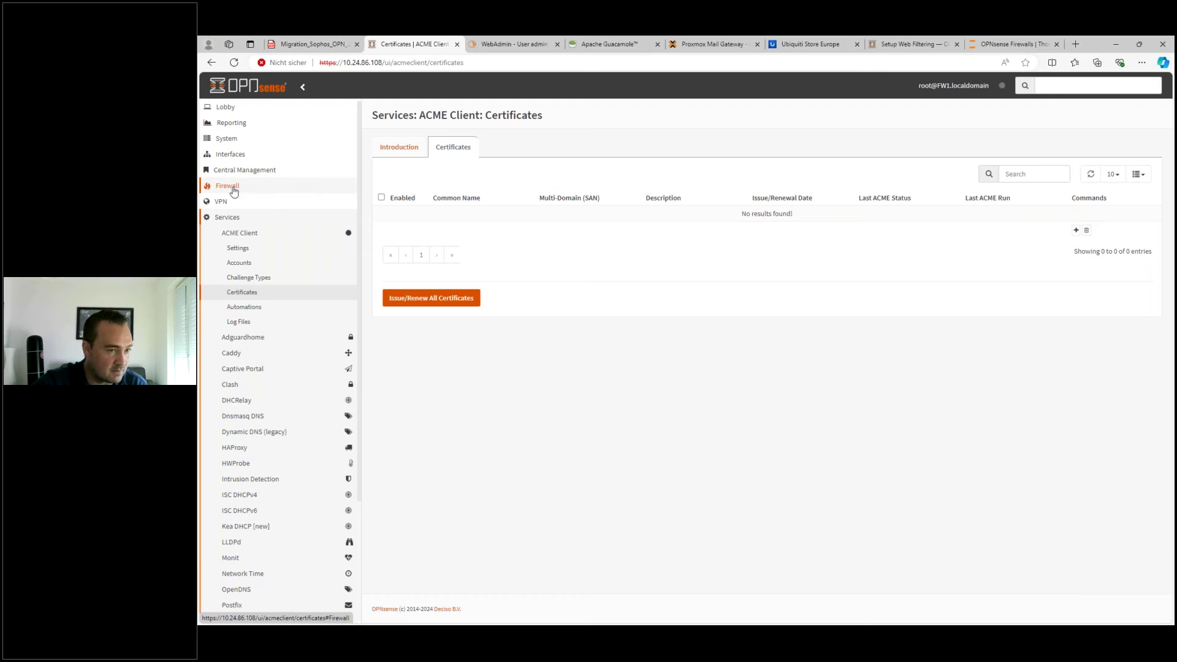
{"action": "left_click", "coordinate": [233, 190]}
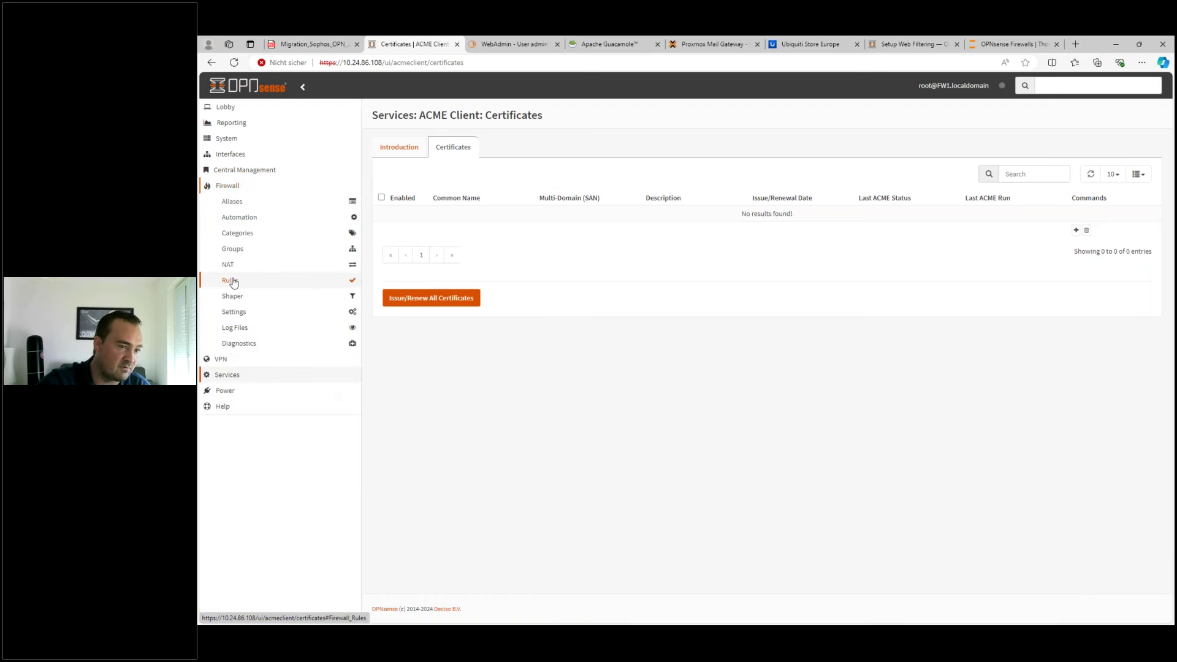
- Start a new WAN firewall rule limited to the TCP protocol
{"action": "left_click", "coordinate": [231, 279]}
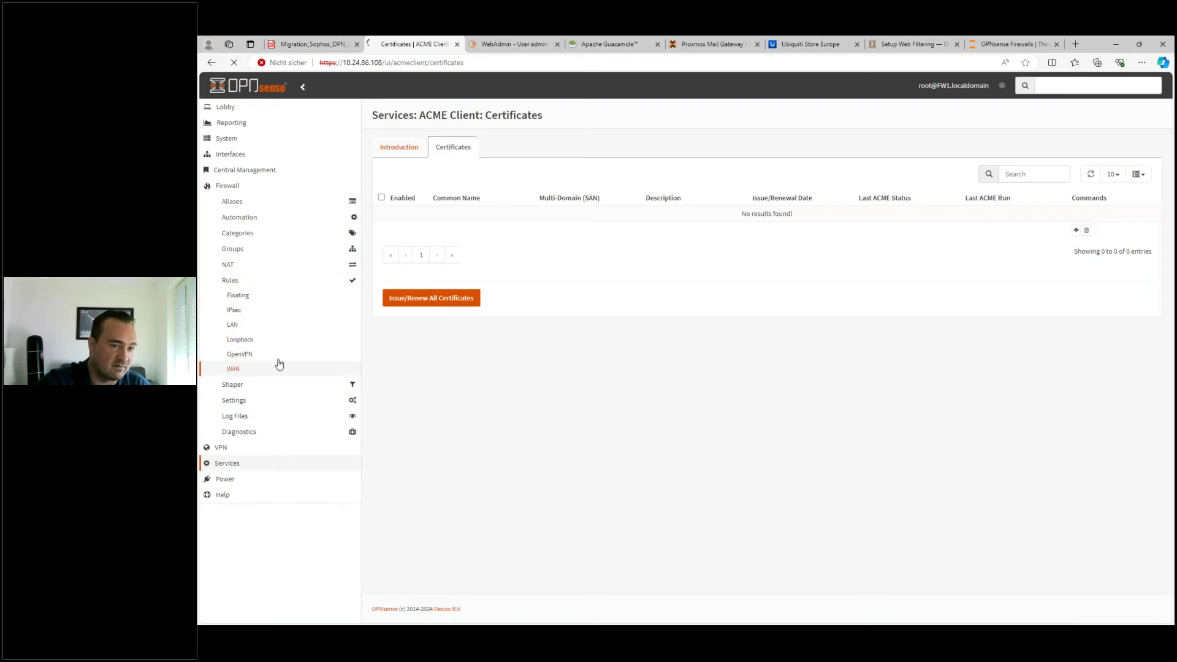
{"action": "left_click", "coordinate": [234, 369]}
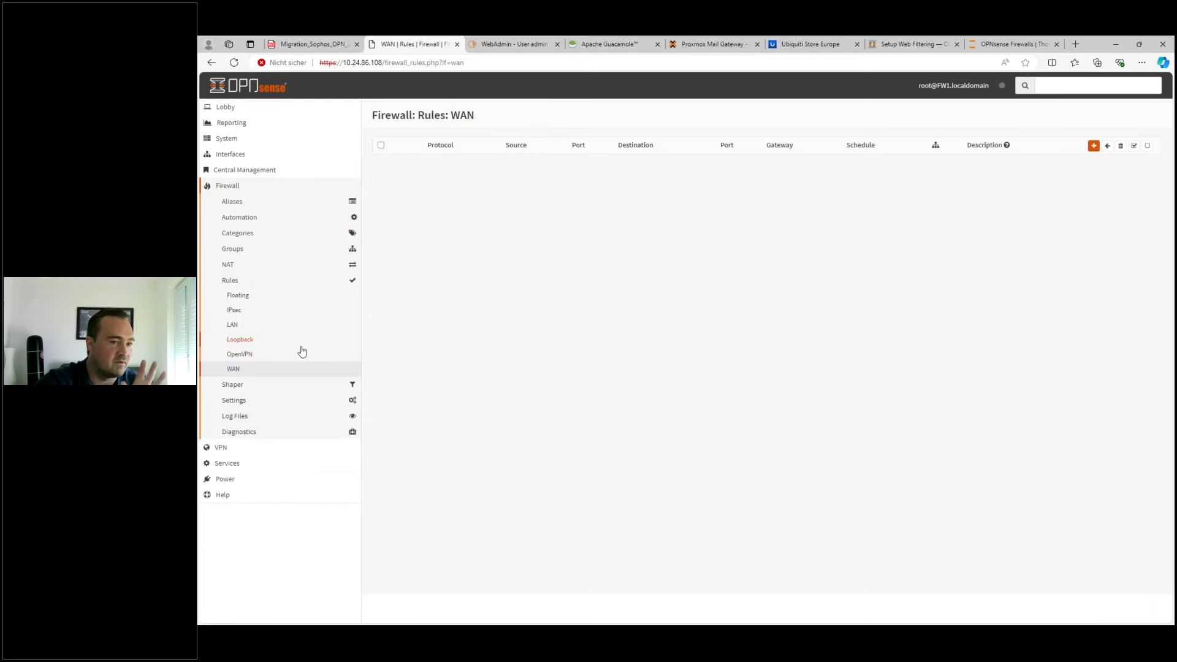
{"action": "left_click", "coordinate": [1093, 151]}
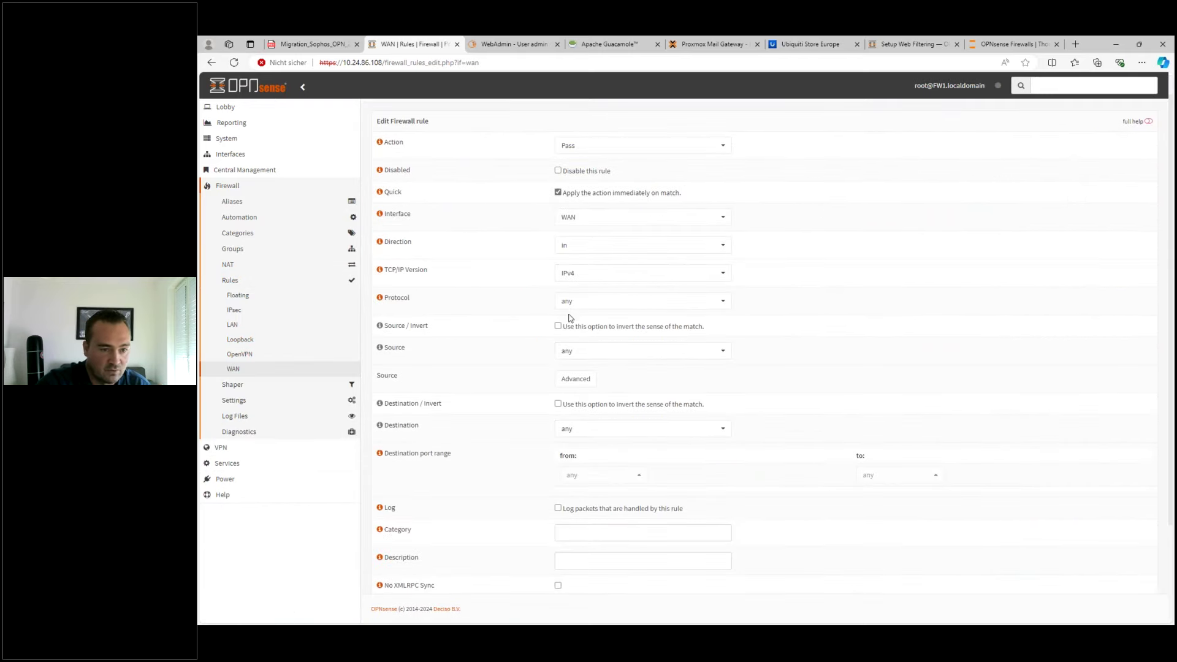
{"action": "left_click", "coordinate": [573, 302]}
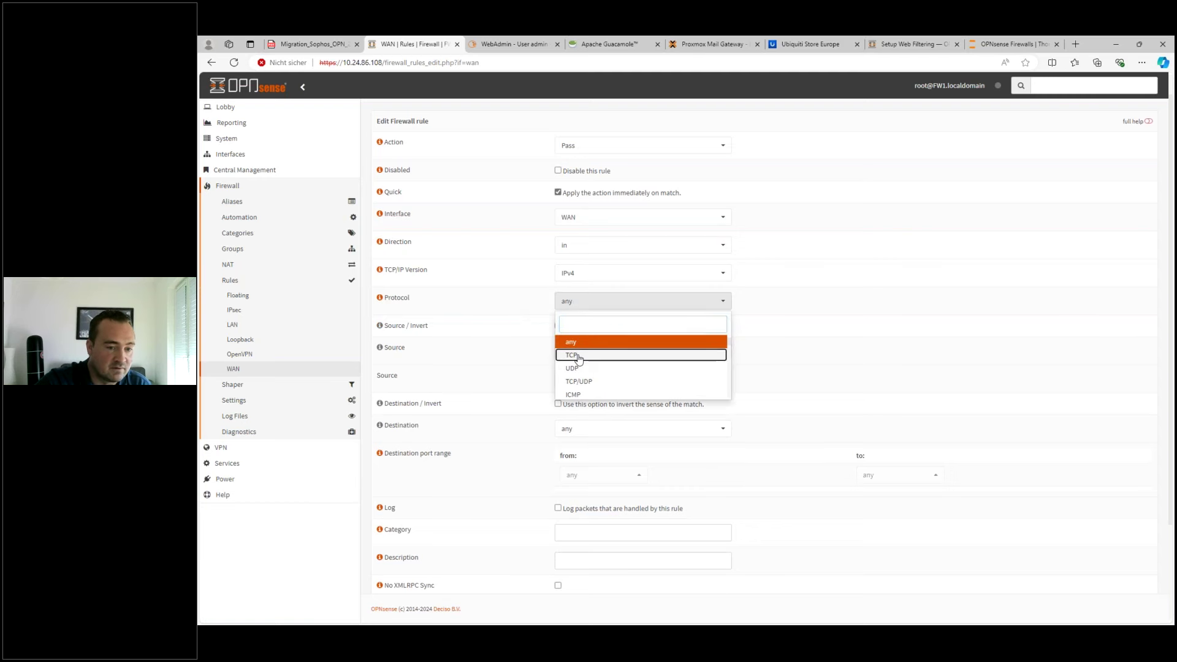
{"action": "left_click", "coordinate": [582, 355]}
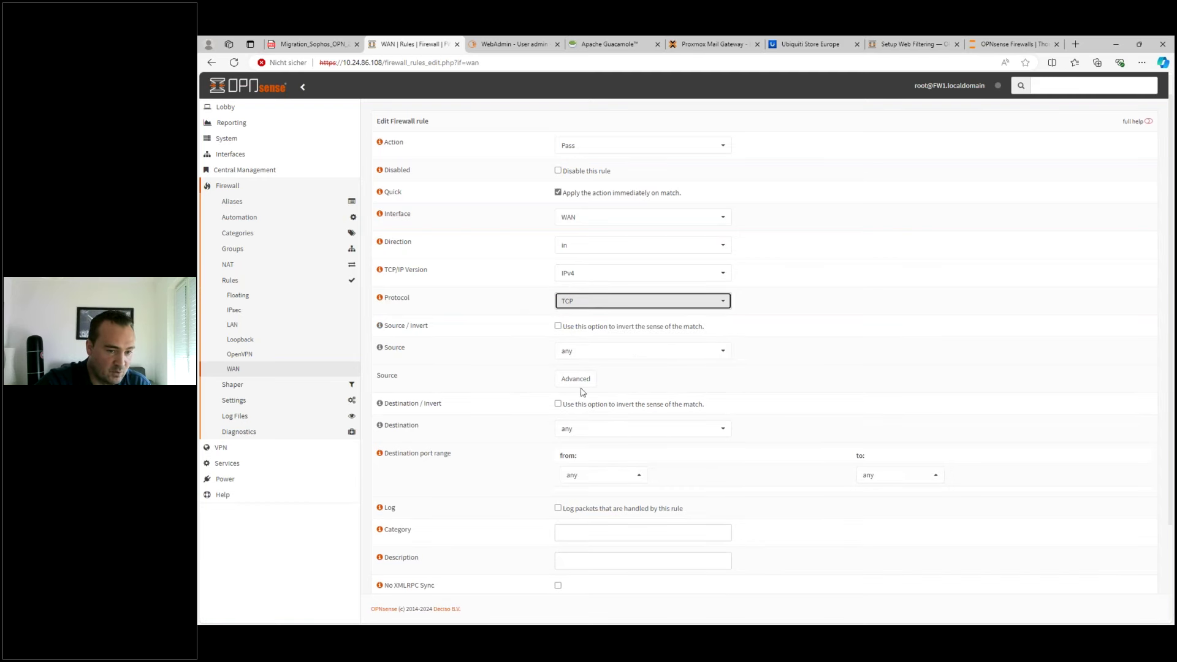
- Point the rule at This Firewall on destination port HTTP (80) and save it
{"action": "left_click", "coordinate": [583, 428]}
{"action": "left_click", "coordinate": [606, 351]}
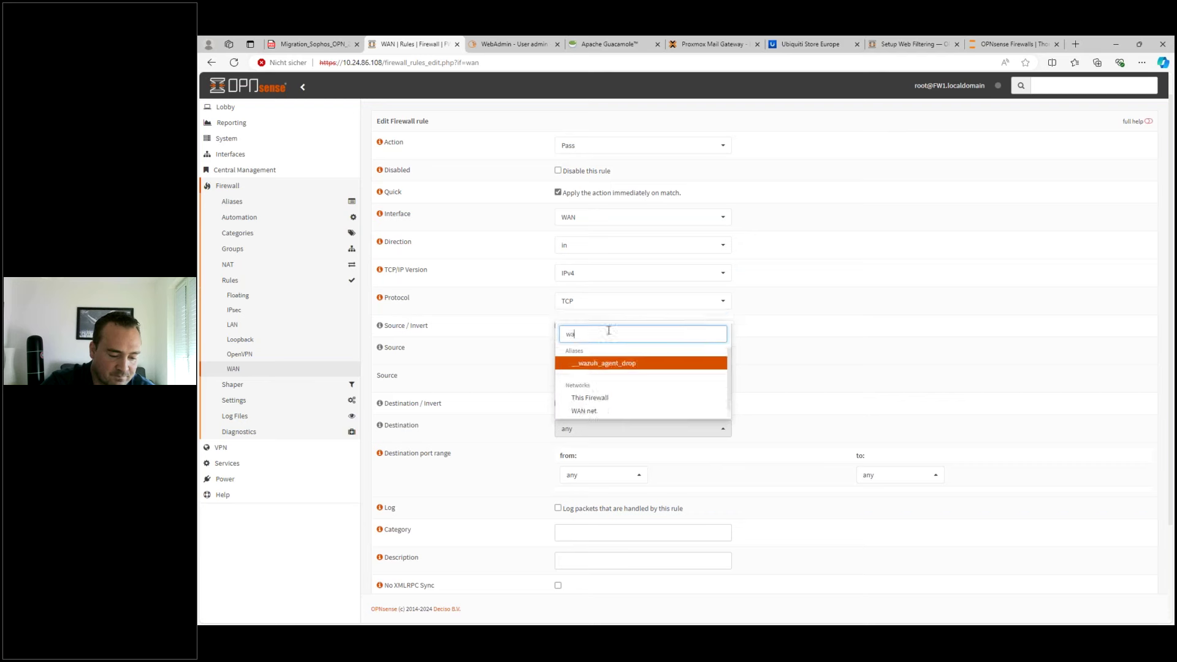
{"action": "type", "text": "wan"}
{"action": "left_click", "coordinate": [603, 412]}
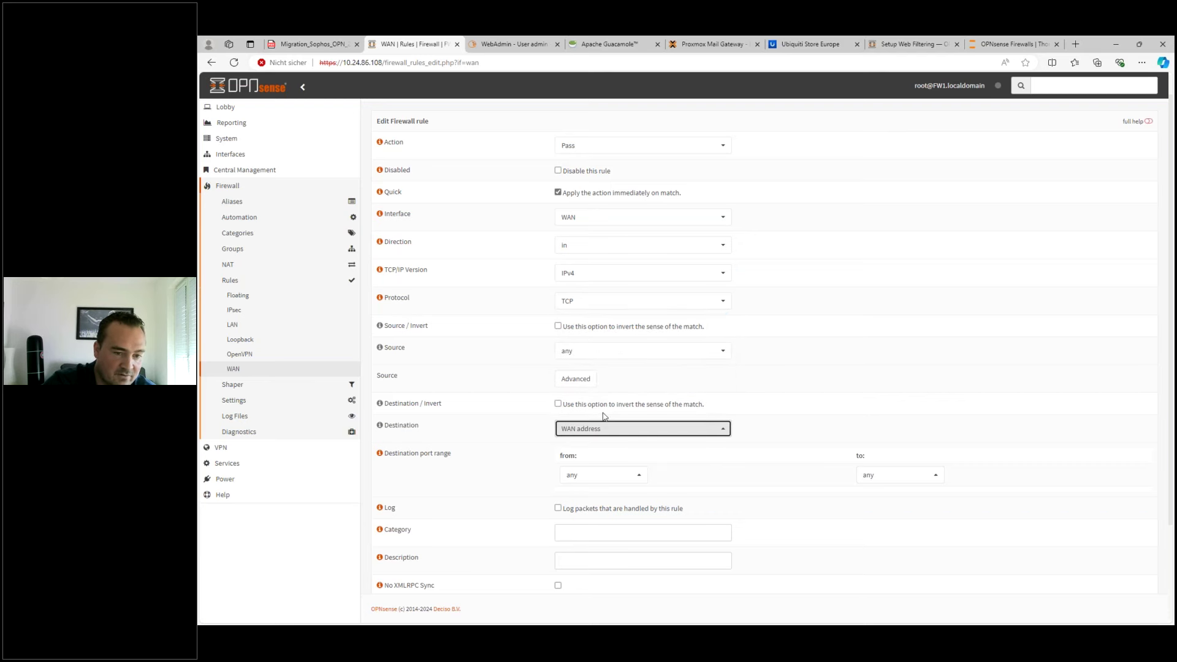
{"action": "left_click", "coordinate": [598, 429]}
{"action": "type", "text": "thi"}
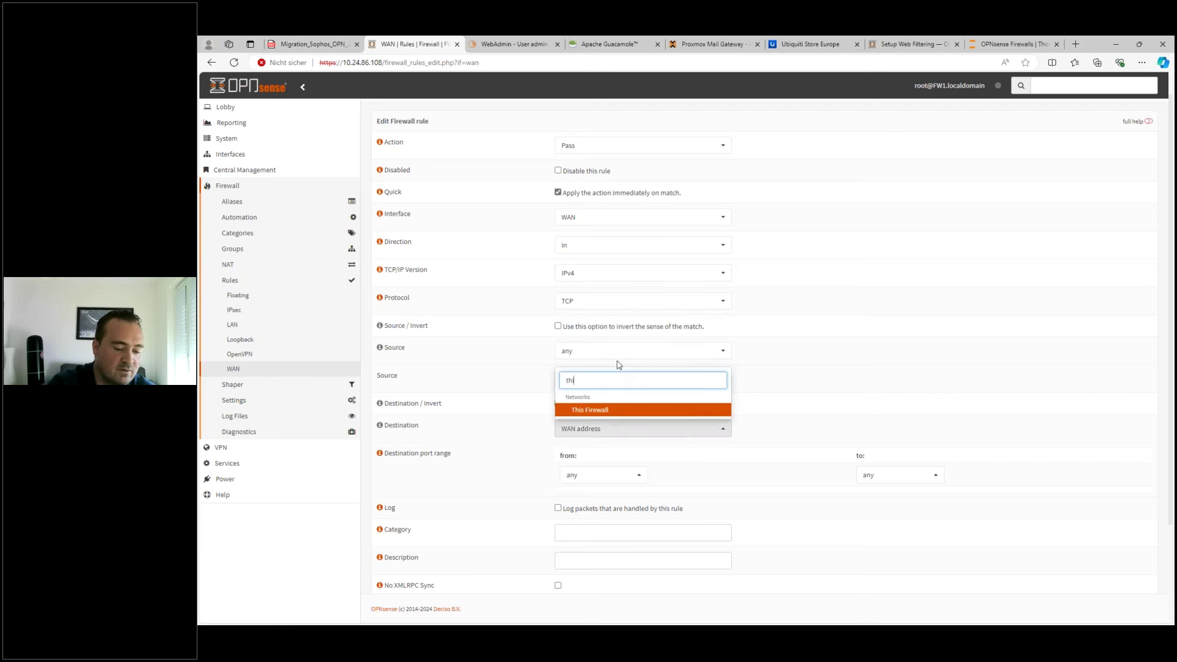
{"action": "left_click", "coordinate": [590, 410]}
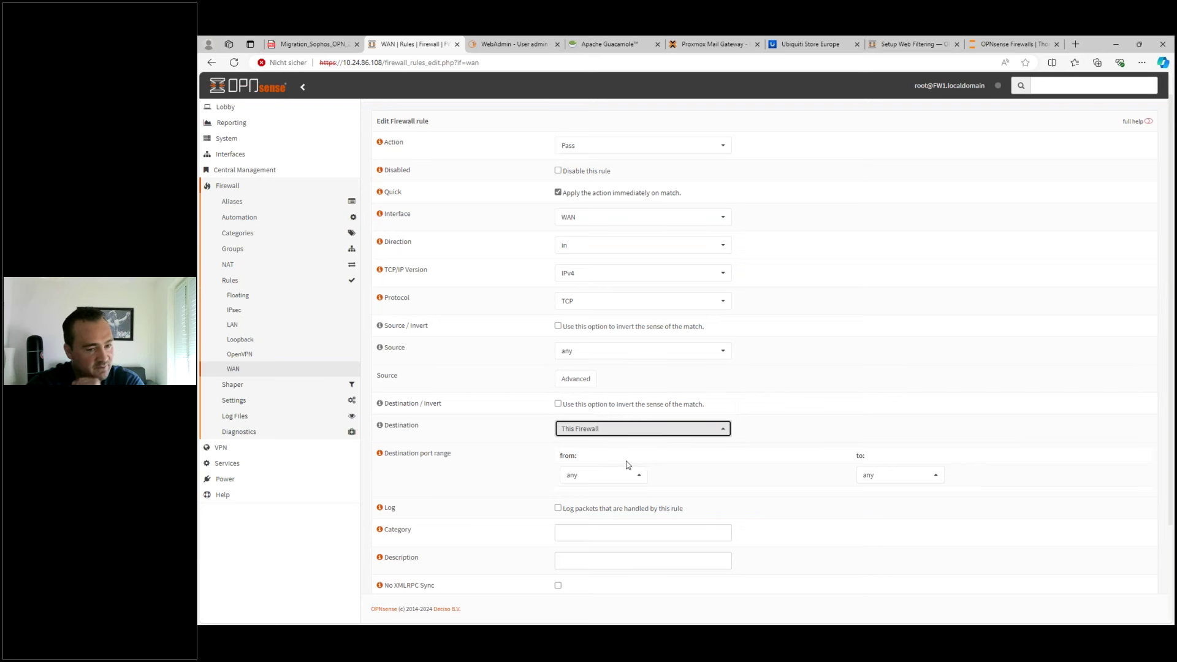
{"action": "left_click", "coordinate": [604, 476]}
{"action": "scroll", "coordinate": [601, 447], "scroll_direction": "down", "scroll_amount": 2}
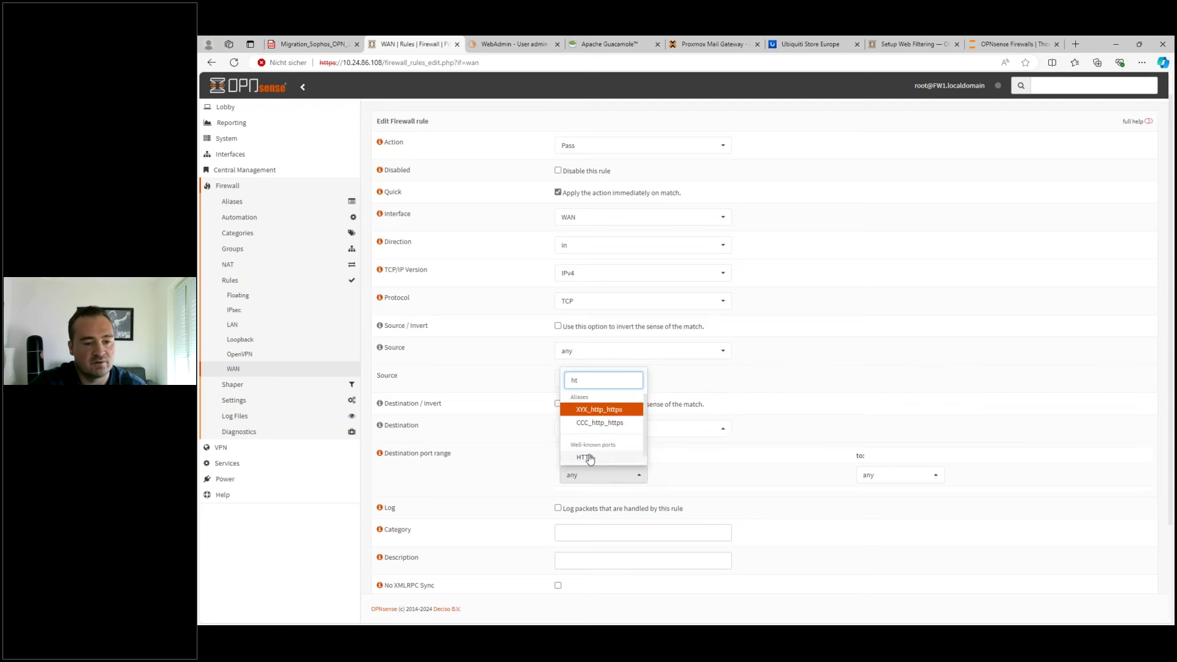
{"action": "left_click", "coordinate": [597, 455]}
{"action": "scroll", "coordinate": [523, 554], "scroll_direction": "down", "scroll_amount": 2}
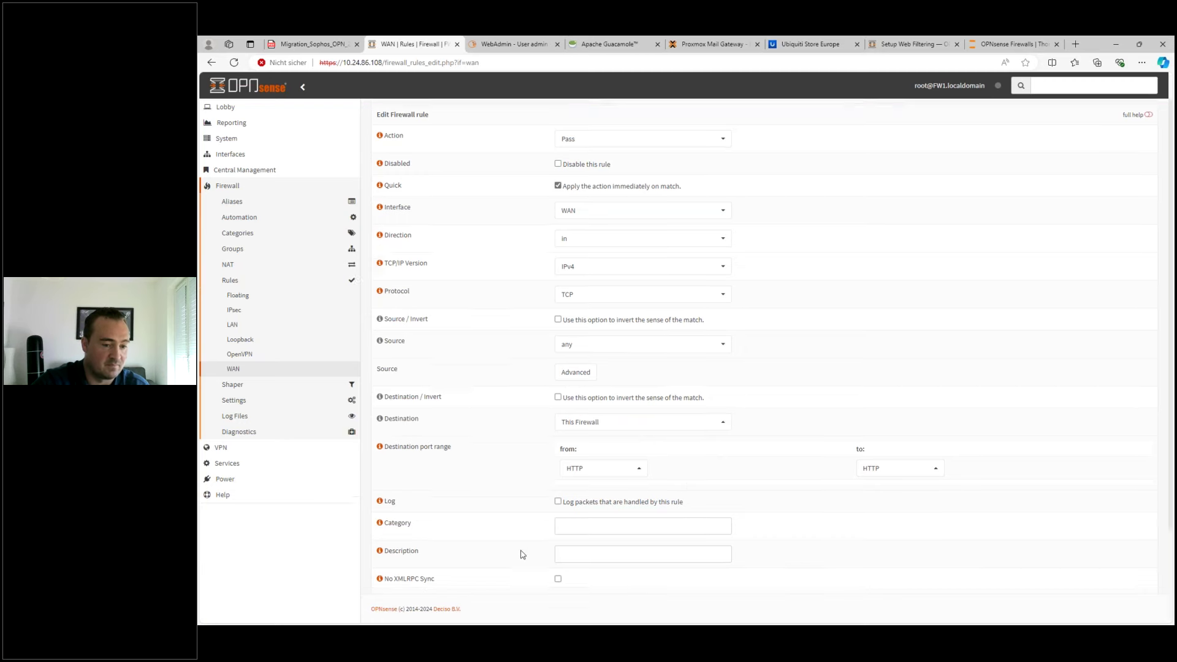
{"action": "left_click", "coordinate": [582, 573]}
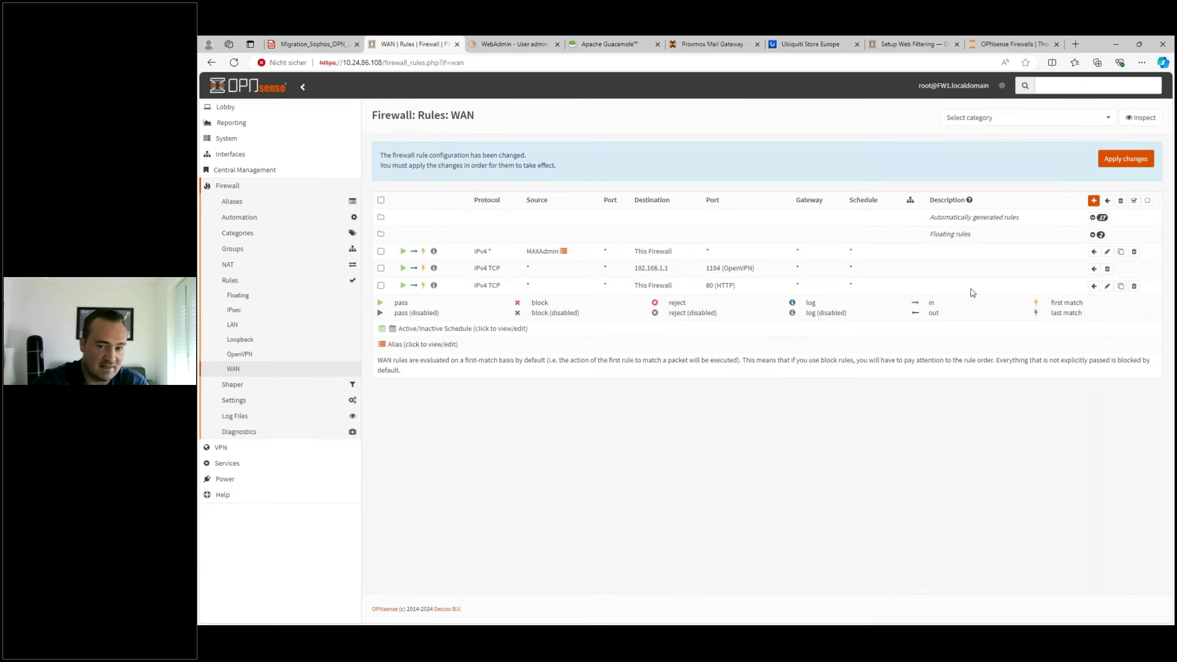
- Clone the HTTP rule with port HTTPS (443), save it, and apply the firewall changes
{"action": "left_click", "coordinate": [1121, 289]}
{"action": "left_click", "coordinate": [604, 474]}
{"action": "left_click", "coordinate": [598, 448]}
{"action": "scroll", "coordinate": [541, 539], "scroll_direction": "down", "scroll_amount": 2}
{"action": "left_click", "coordinate": [568, 572]}
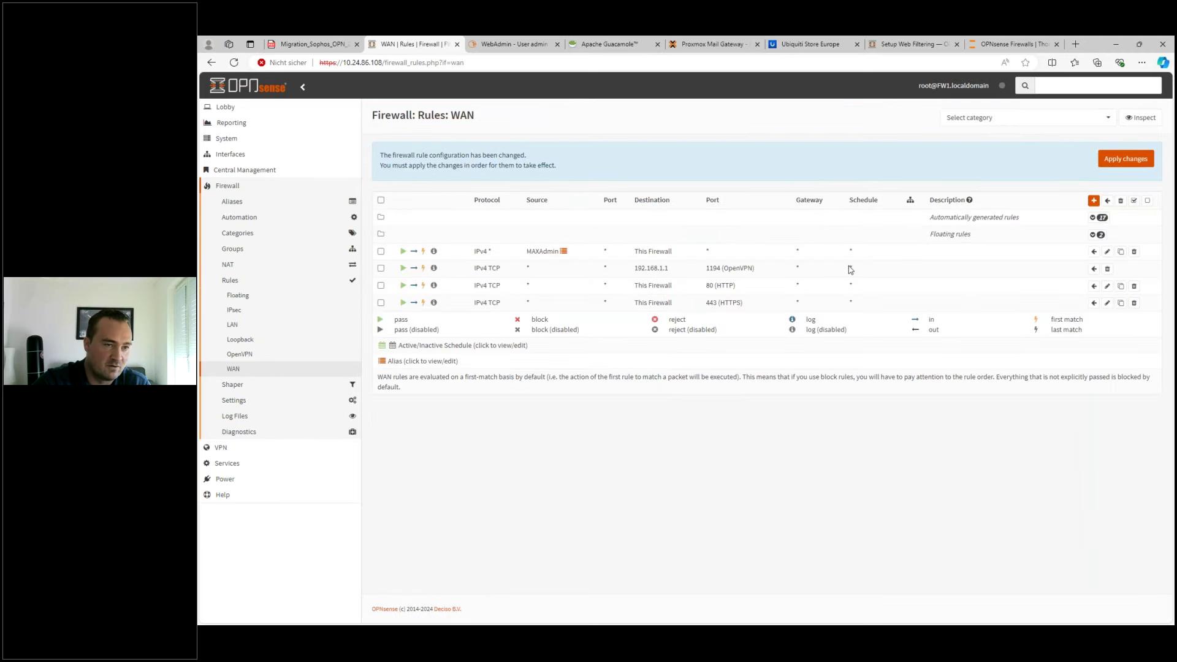
{"action": "left_click", "coordinate": [1111, 164]}
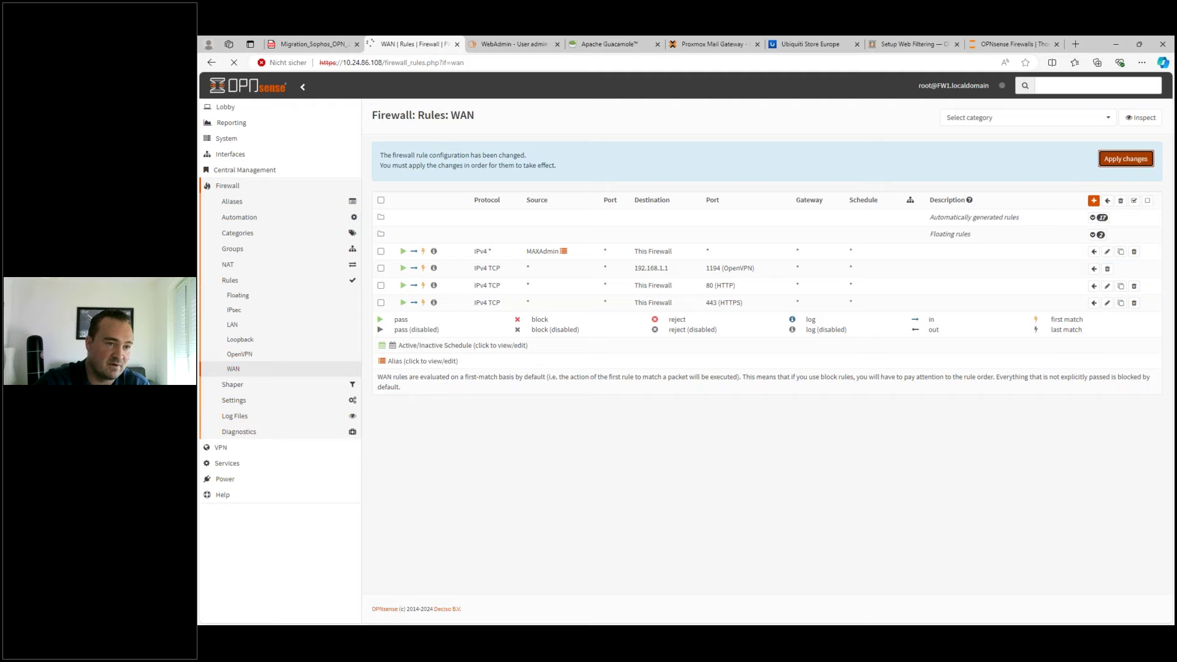
- Open Services > HAProxy > Settings, then switch over to the Sophos UTM WebAdmin
{"action": "left_click", "coordinate": [232, 453]}
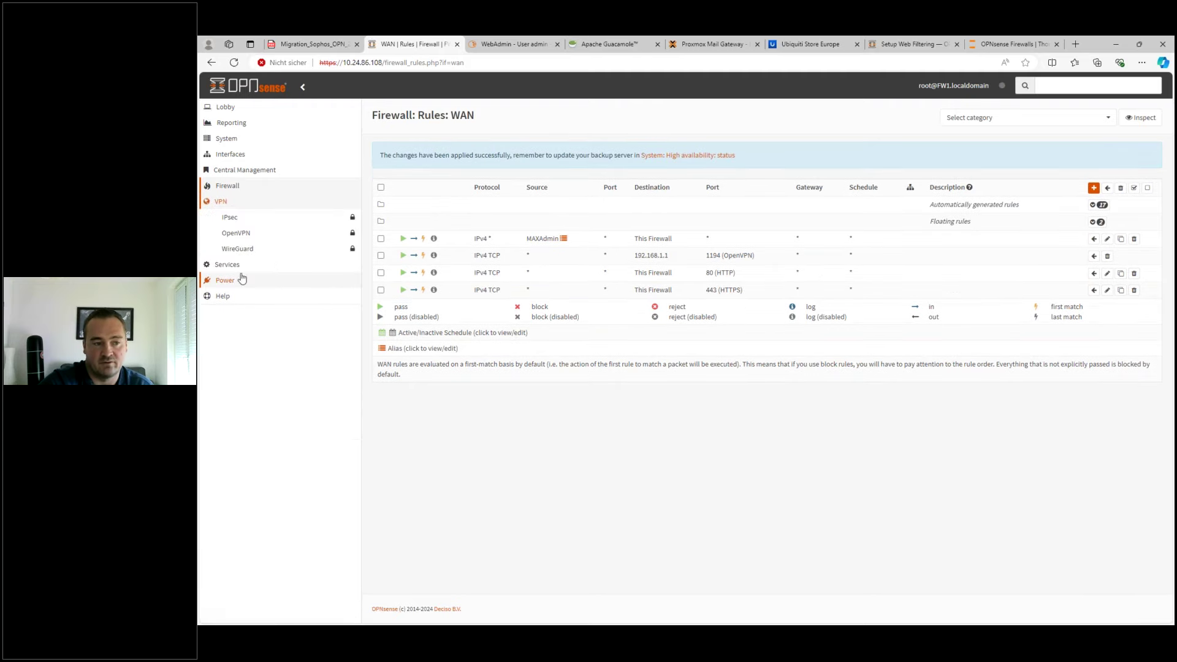
{"action": "left_click", "coordinate": [237, 264]}
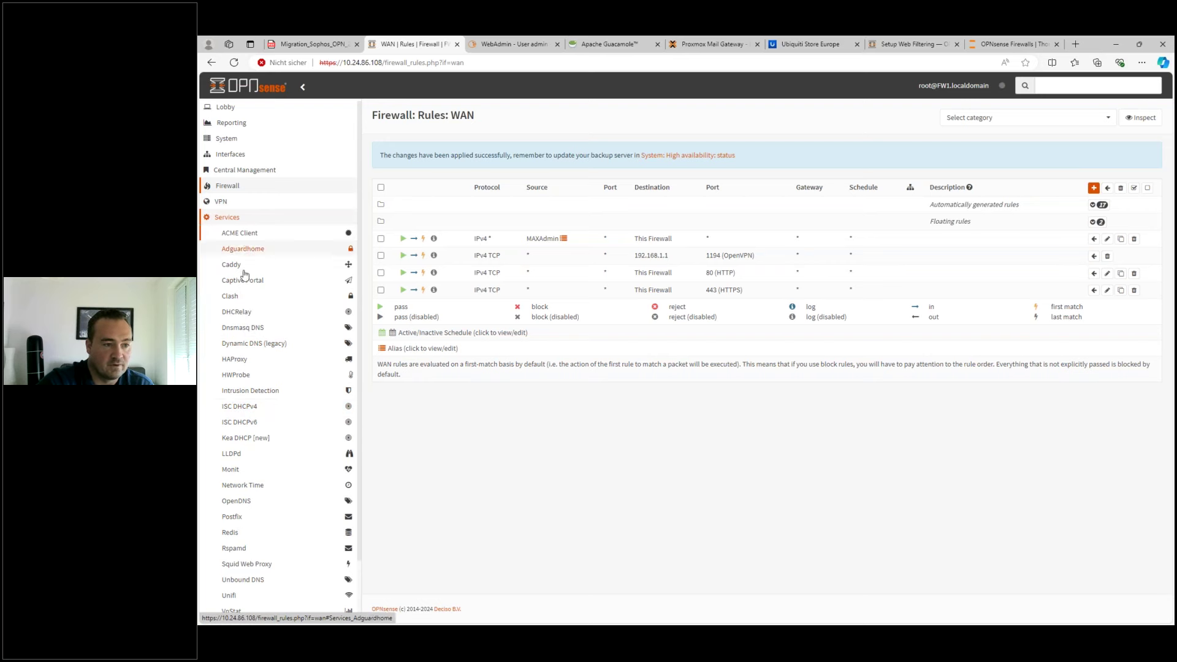
{"action": "left_click", "coordinate": [236, 358]}
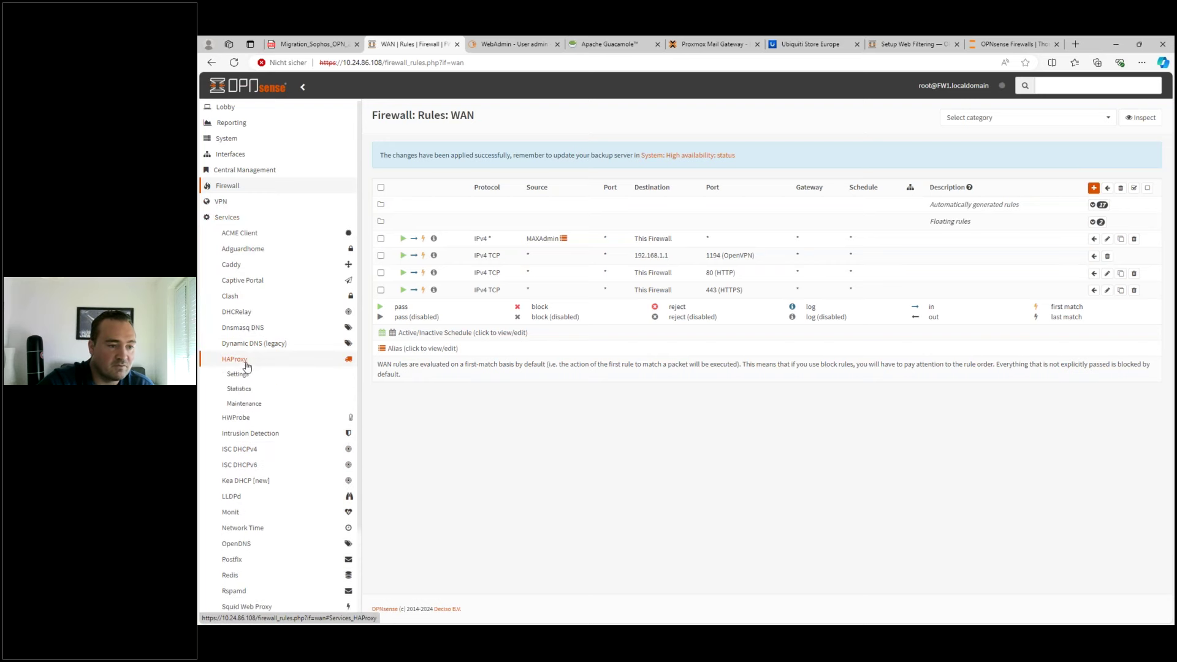
{"action": "left_click", "coordinate": [240, 375]}
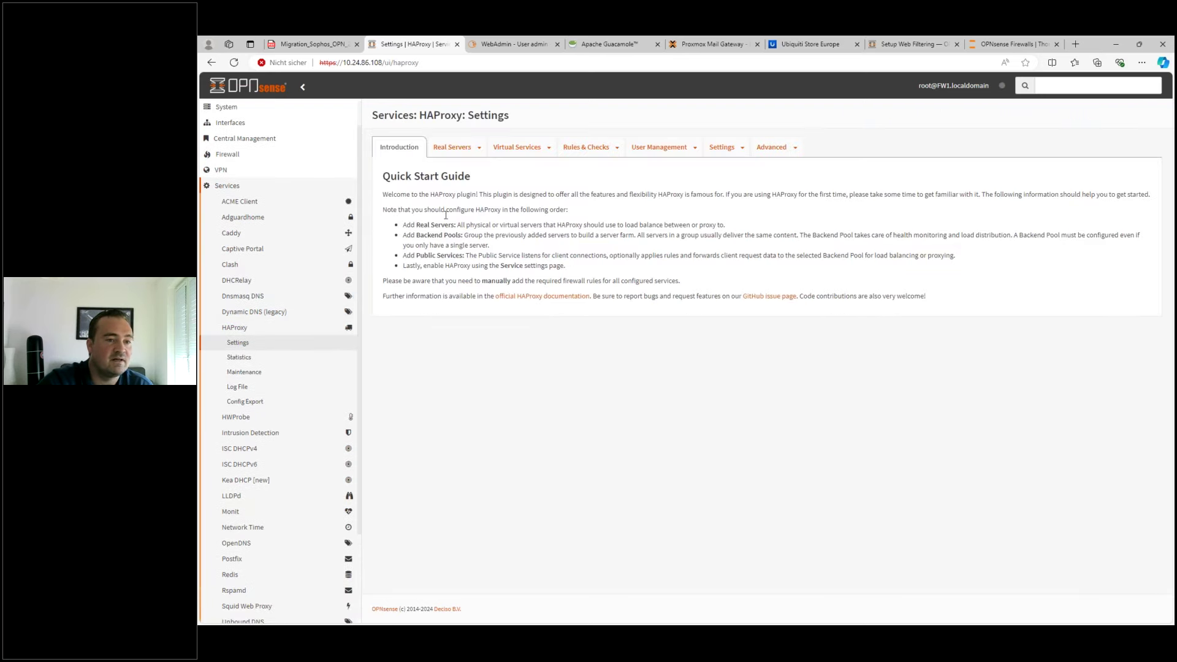
{"action": "left_click", "coordinate": [514, 44]}
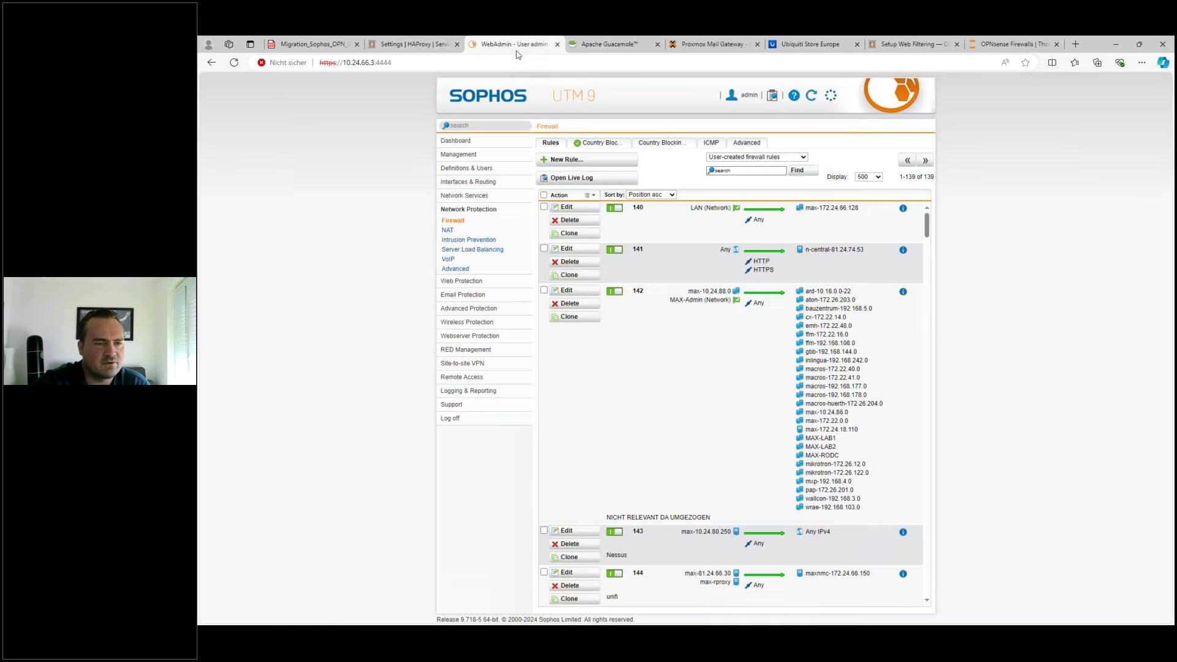
- Check the Web Application Firewall's virtual and real webservers (one HTTPS on 443), then return to OPNsense
{"action": "left_click", "coordinate": [465, 336]}
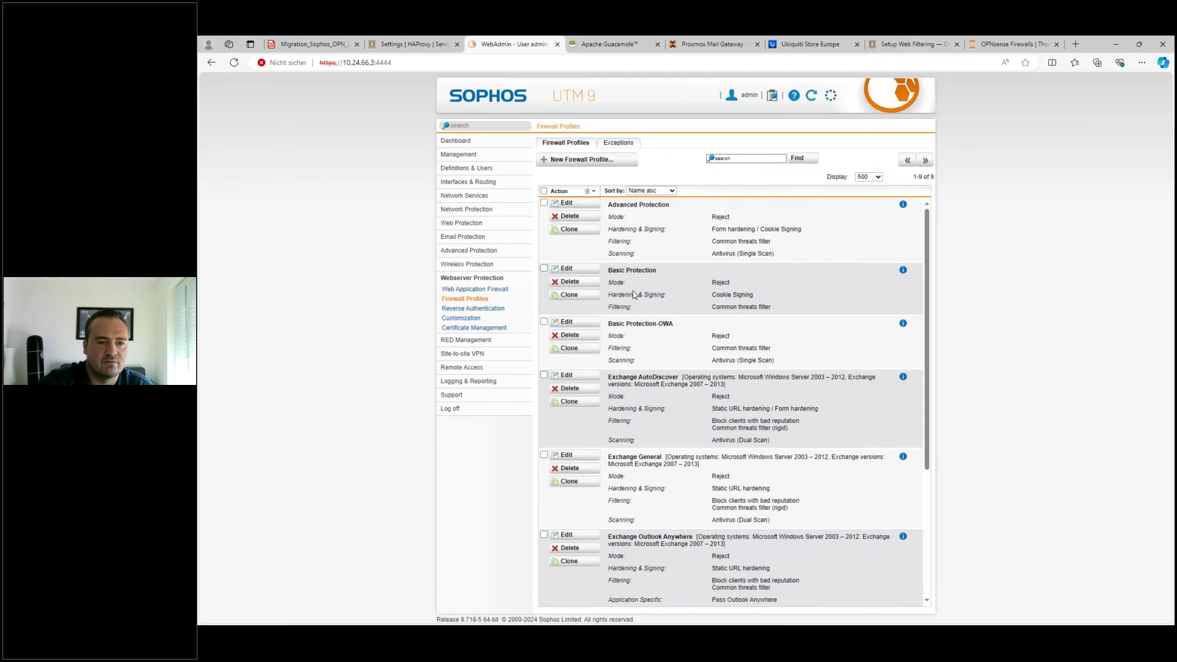
{"action": "left_click", "coordinate": [475, 291]}
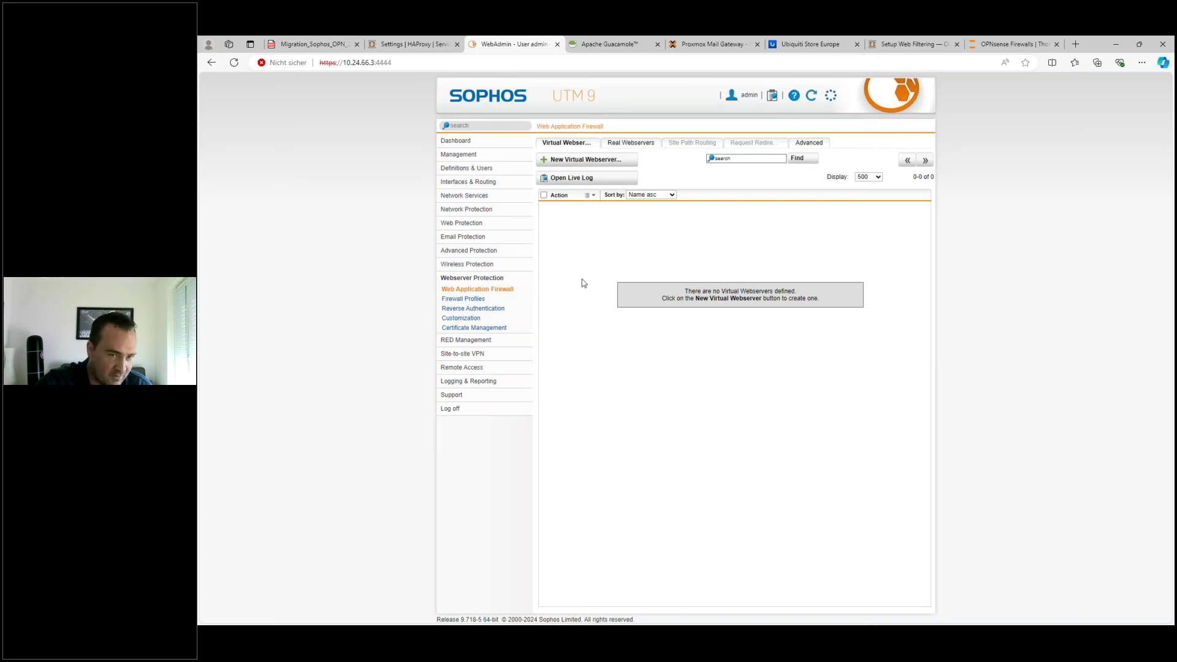
{"action": "left_click", "coordinate": [635, 145]}
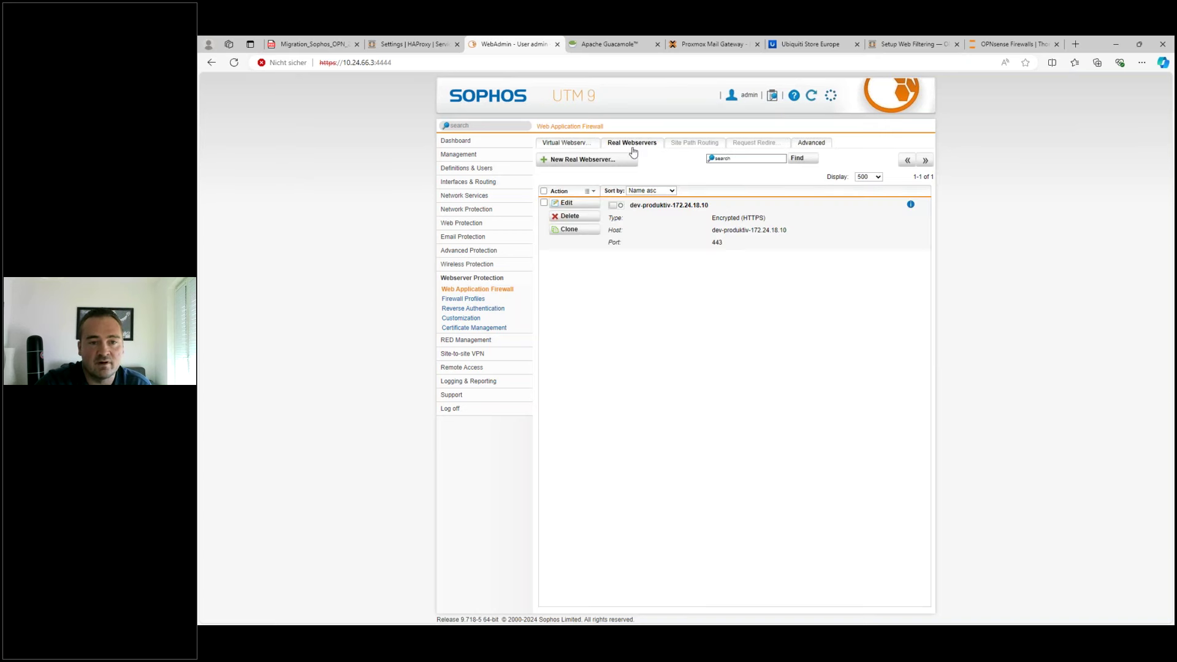
{"action": "left_click", "coordinate": [567, 145]}
{"action": "left_click", "coordinate": [420, 46]}
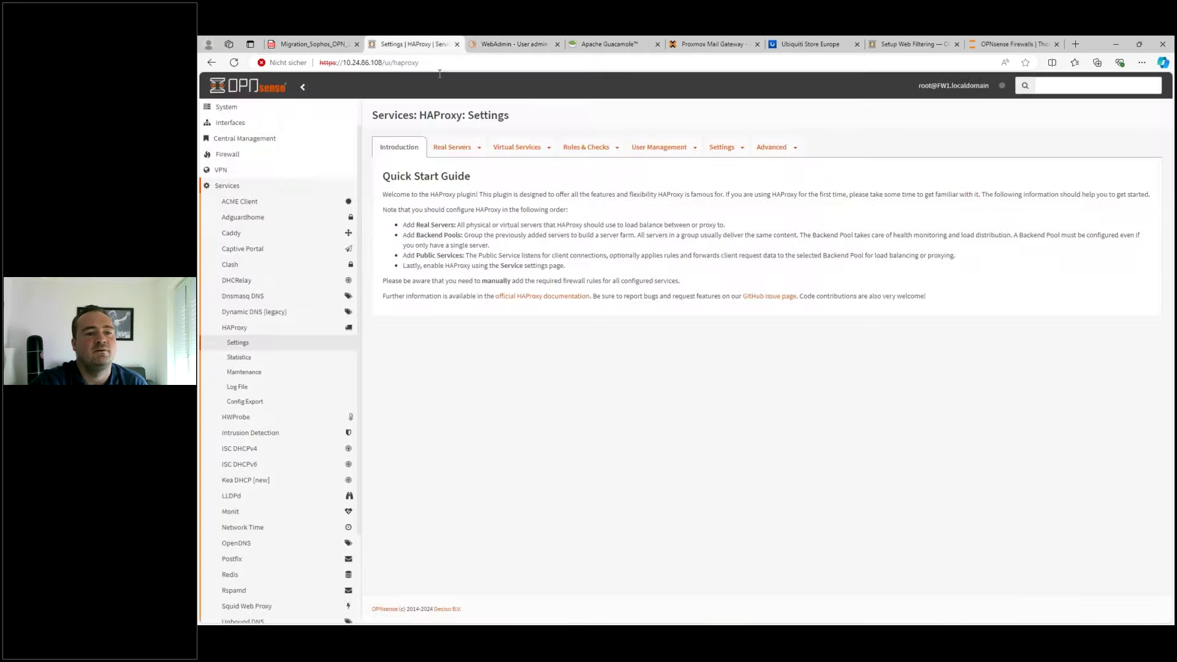
- Open the HAProxy Real Servers list and start a new server named Exchange
{"action": "left_click", "coordinate": [463, 150]}
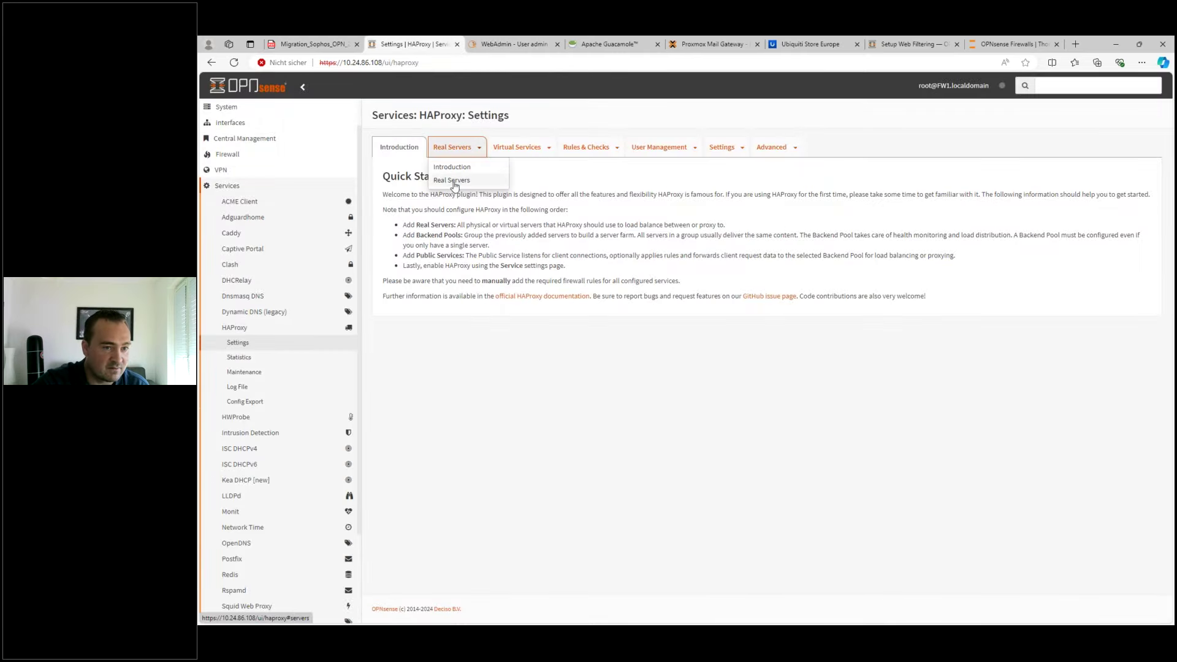
{"action": "left_click", "coordinate": [454, 175]}
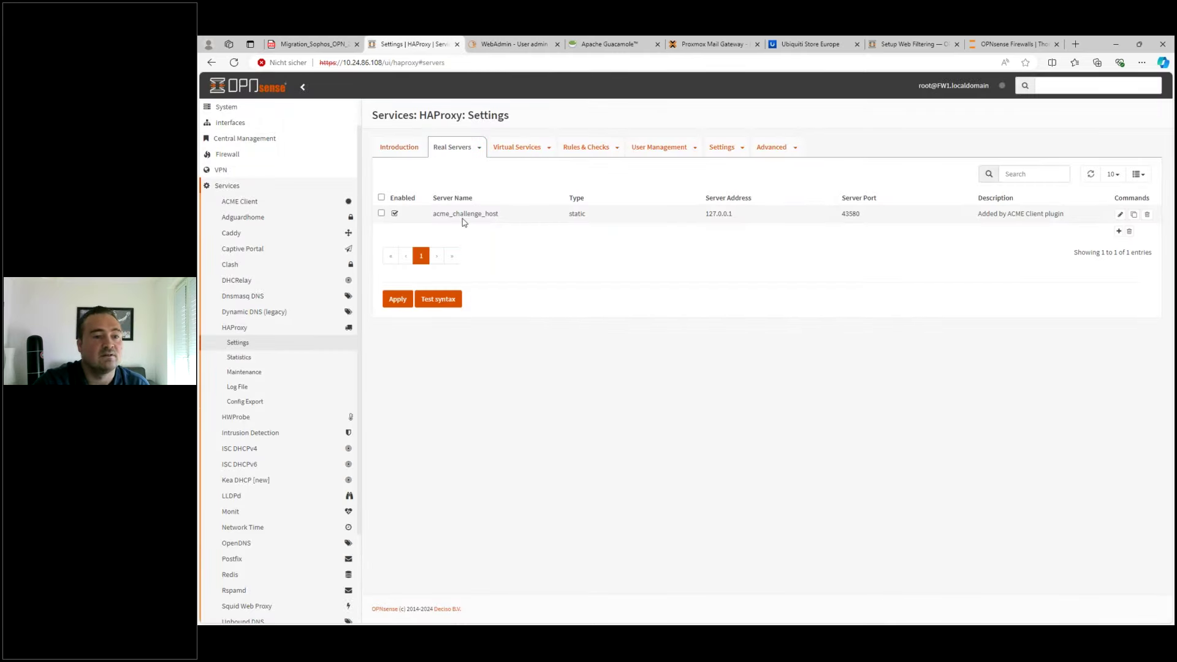
{"action": "left_click_drag", "start_coordinate": [472, 213], "coordinate": [1049, 214]}
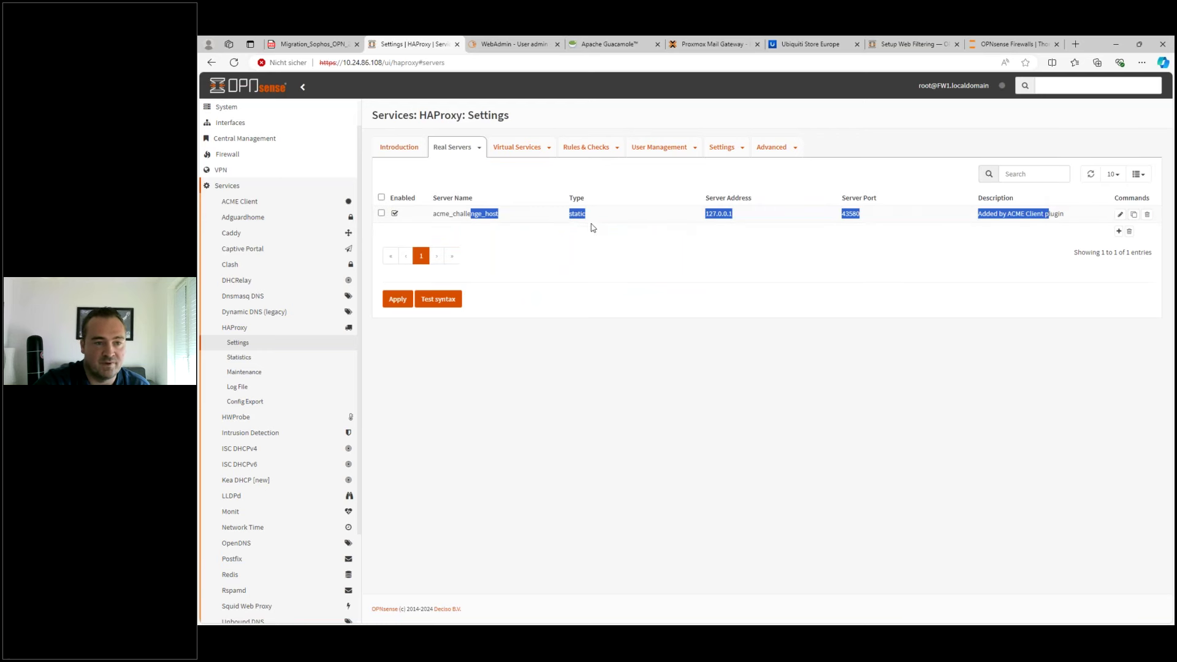
{"action": "left_click", "coordinate": [1118, 232]}
{"action": "left_click", "coordinate": [630, 189]}
{"action": "type", "text": "Exchange"}
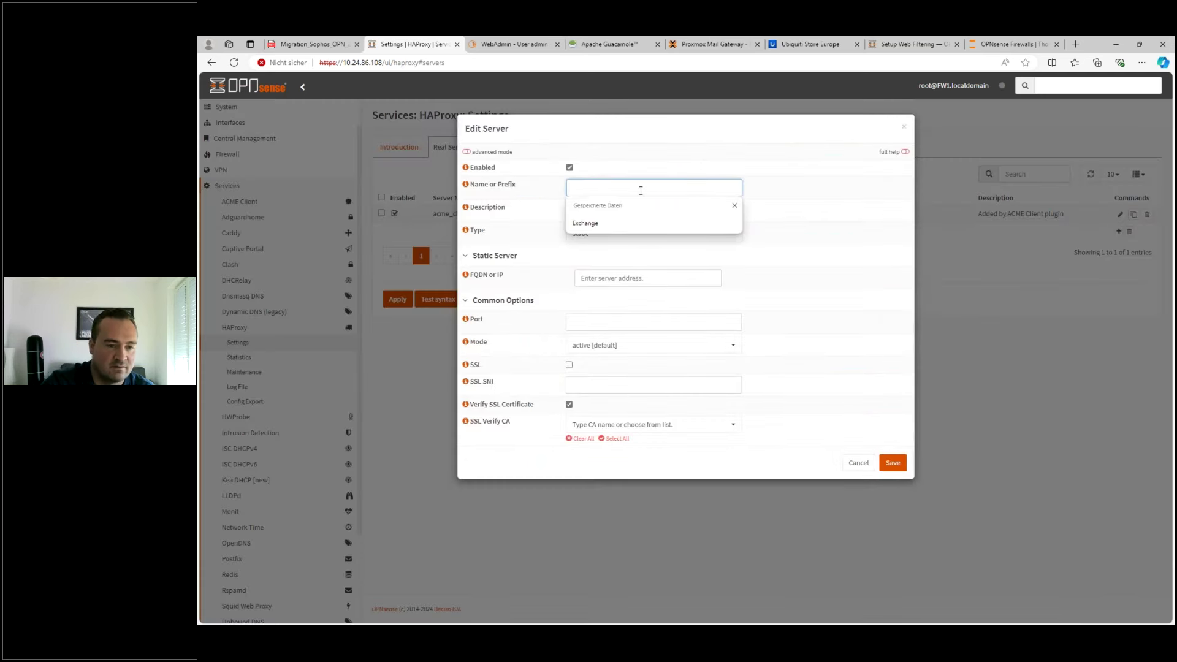
{"action": "key", "text": "Escape"}
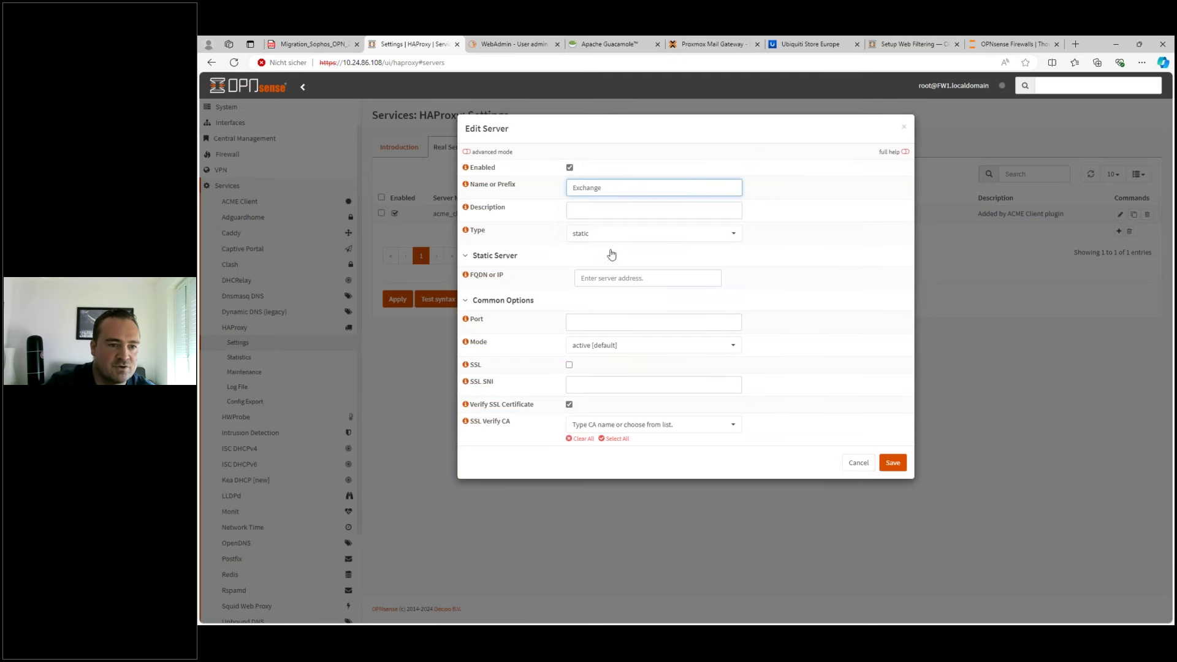
- Give Exchange address 10.1.1.1, port 443 with SSL enabled, and save it
{"action": "left_click", "coordinate": [610, 279]}
{"action": "type", "text": "10.1.1.1"}
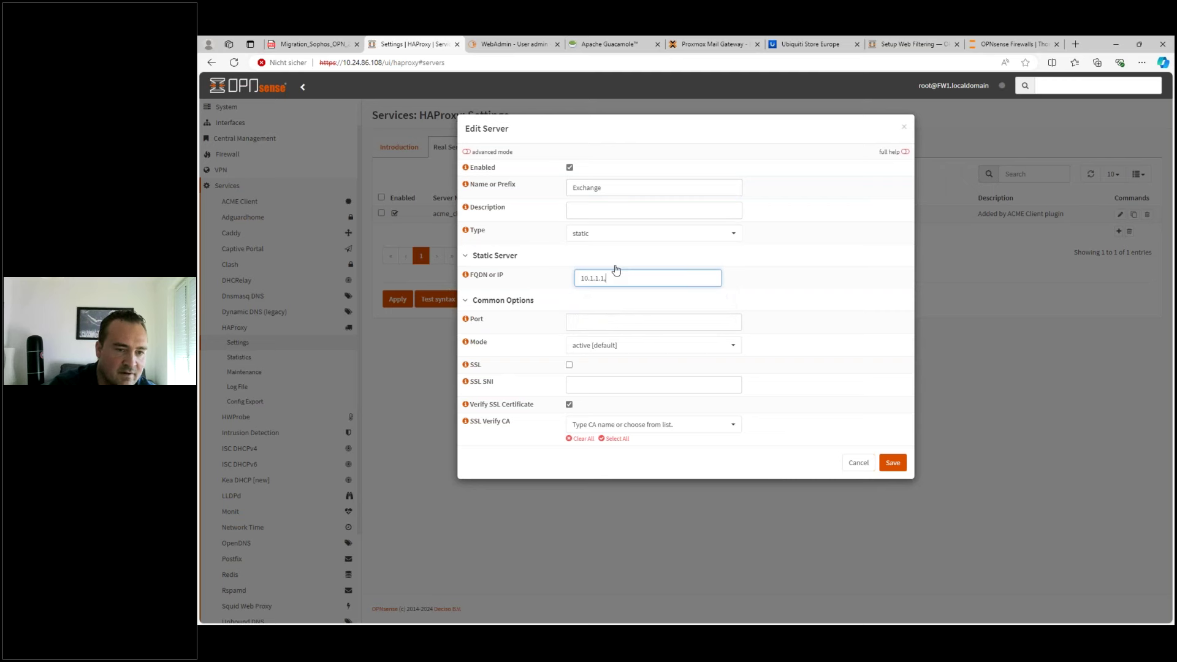
{"action": "left_click", "coordinate": [598, 320]}
{"action": "type", "text": "443"}
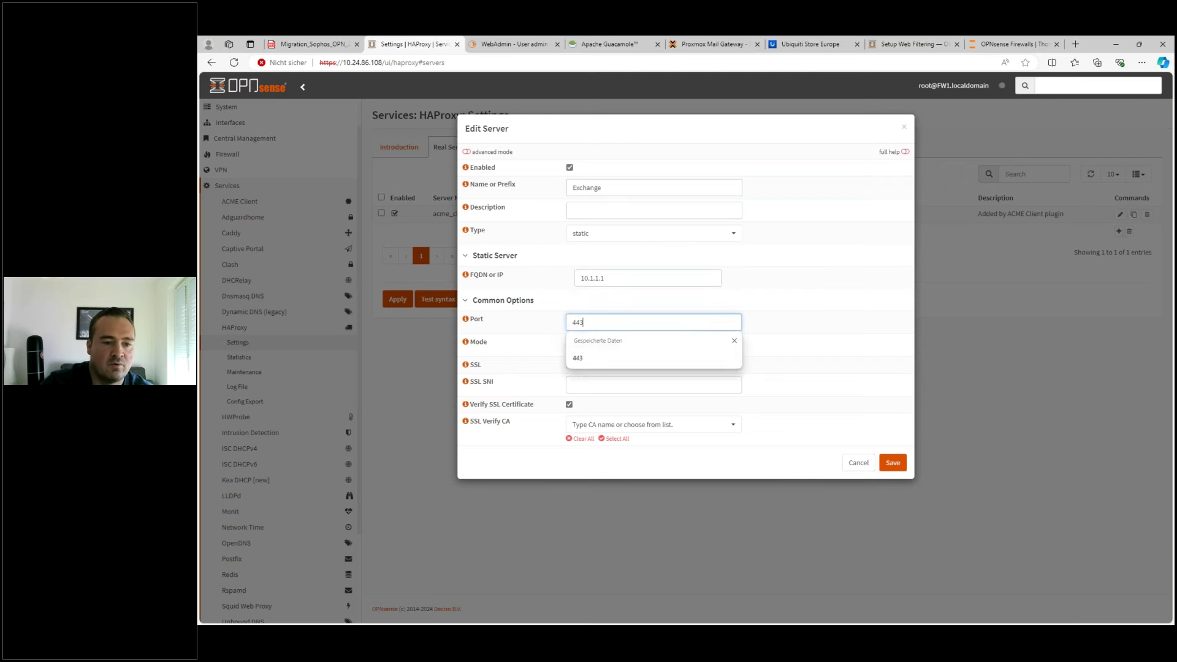
{"action": "left_click", "coordinate": [505, 345]}
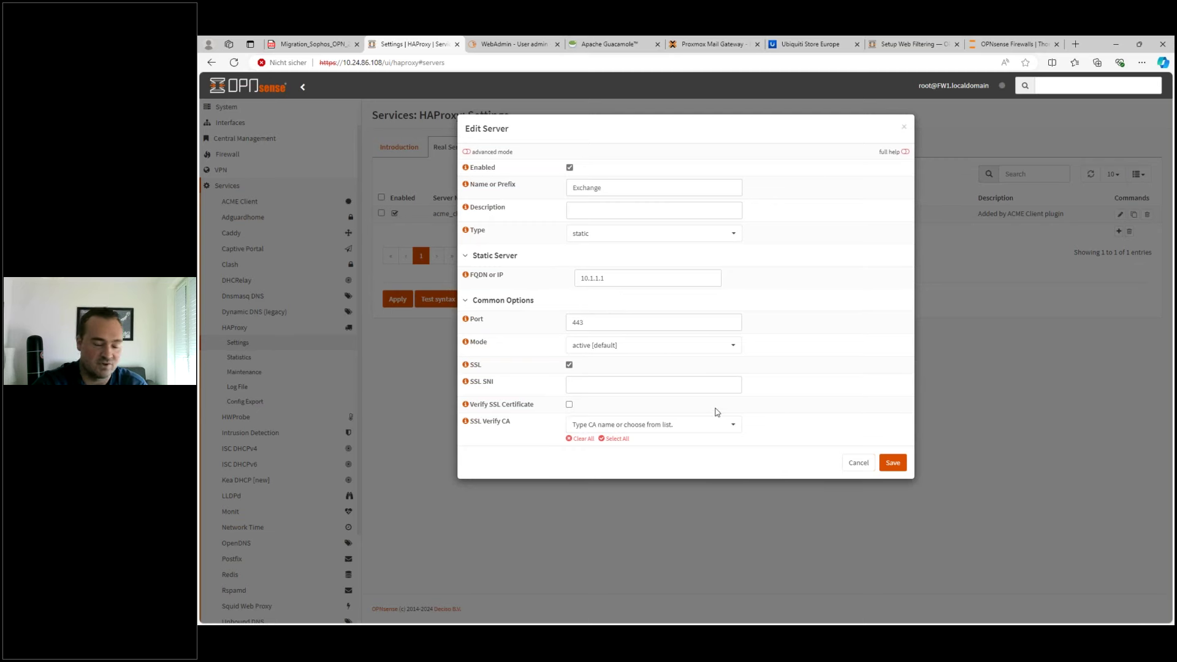
{"action": "left_click", "coordinate": [890, 463]}
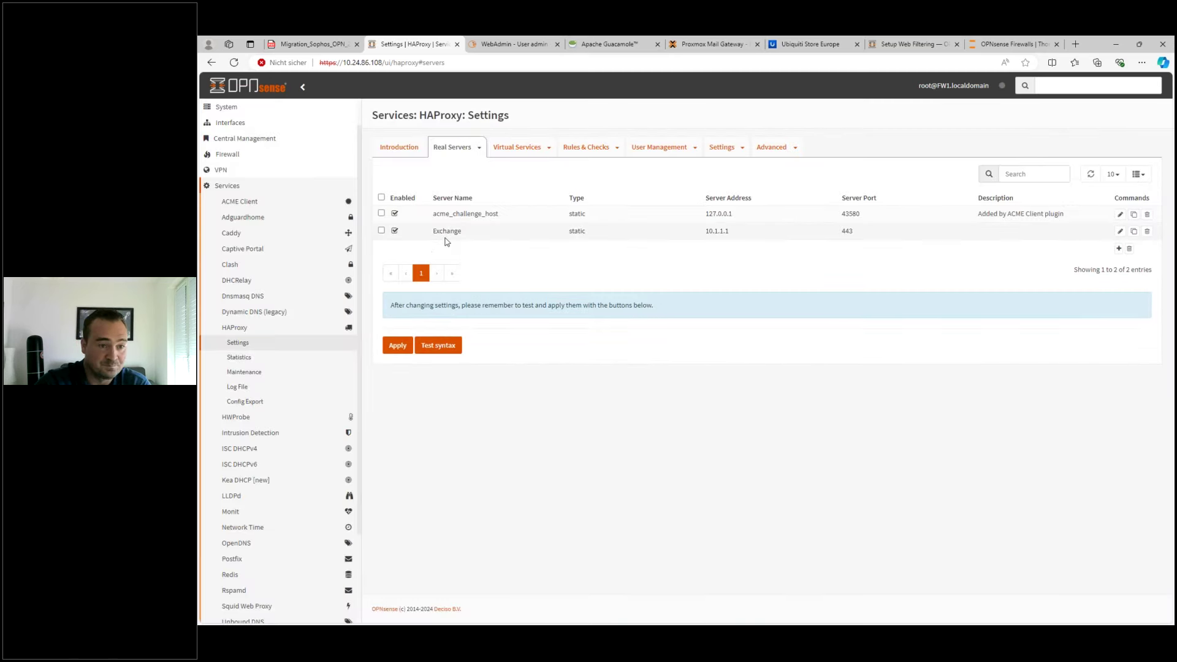
- Open the HAProxy Backend Pools list after checking the Sophos UTM setup for reference
{"action": "left_click", "coordinate": [549, 153]}
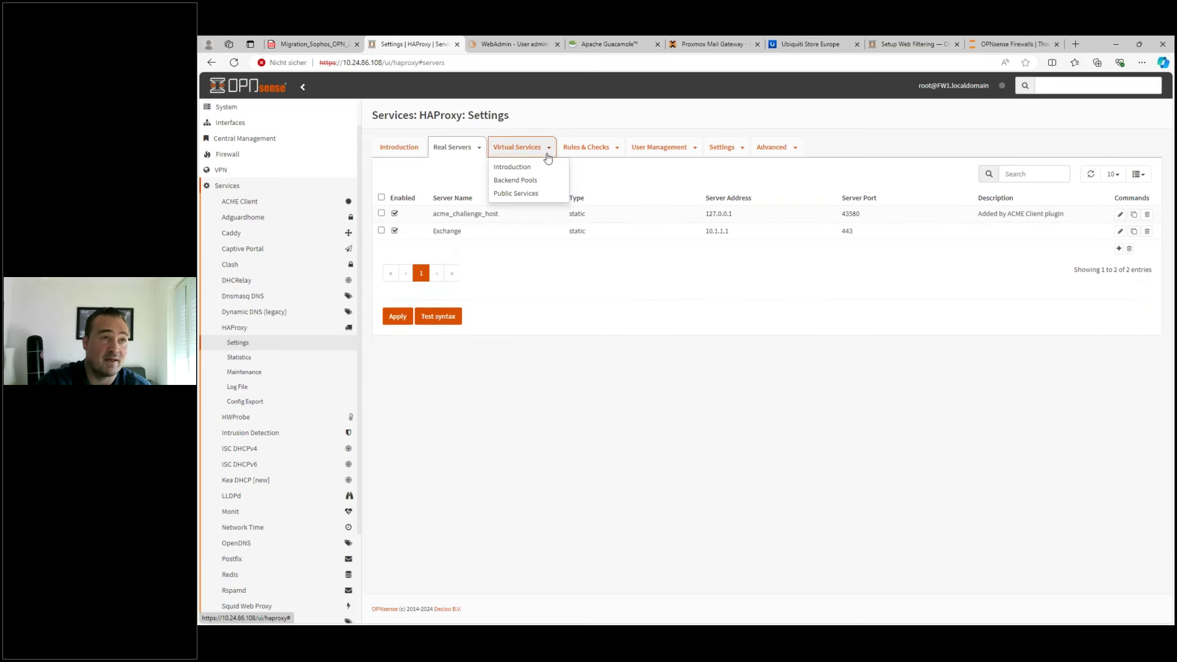
{"action": "left_click", "coordinate": [513, 182]}
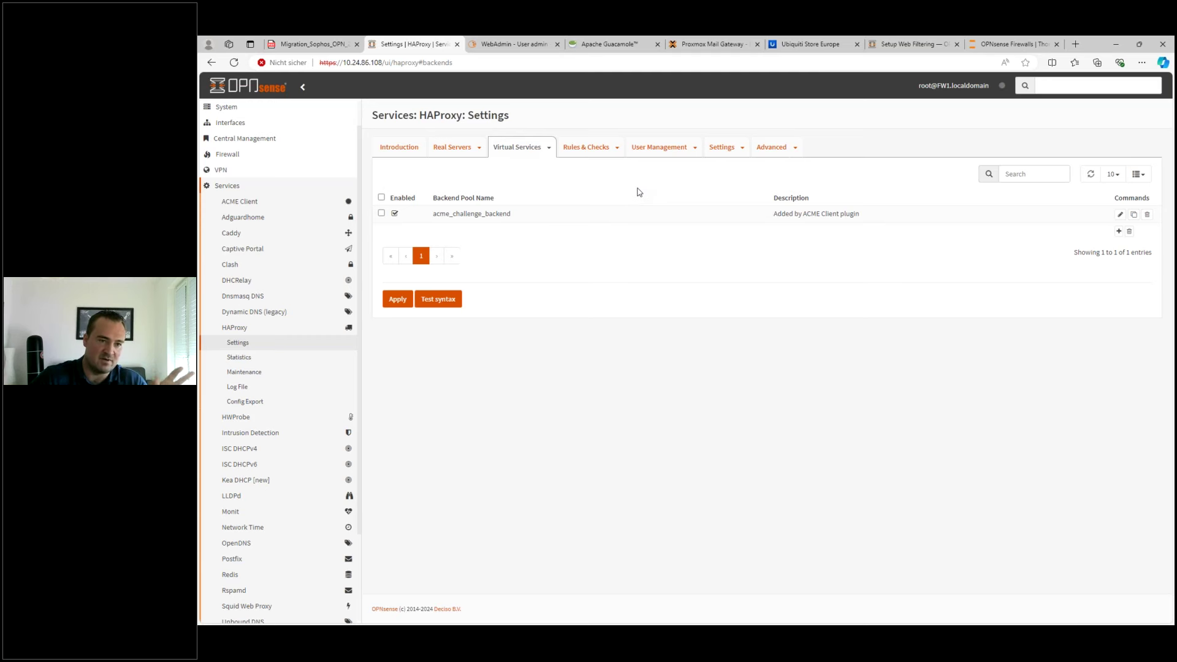
{"action": "left_click", "coordinate": [518, 147]}
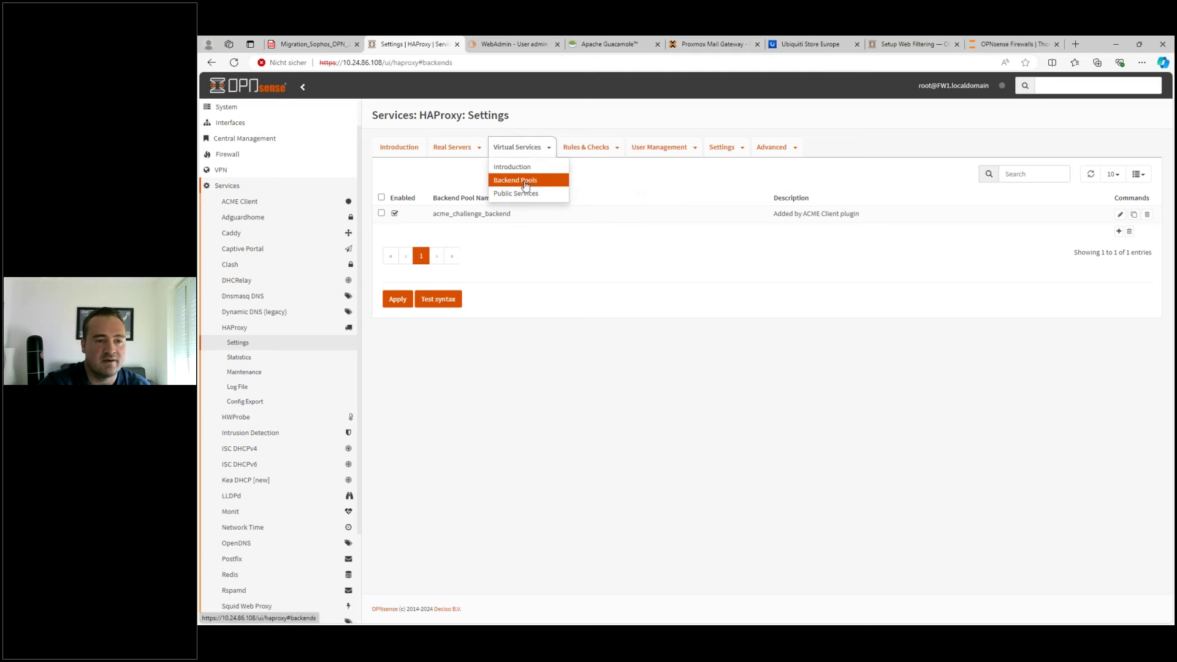
{"action": "left_click", "coordinate": [511, 45]}
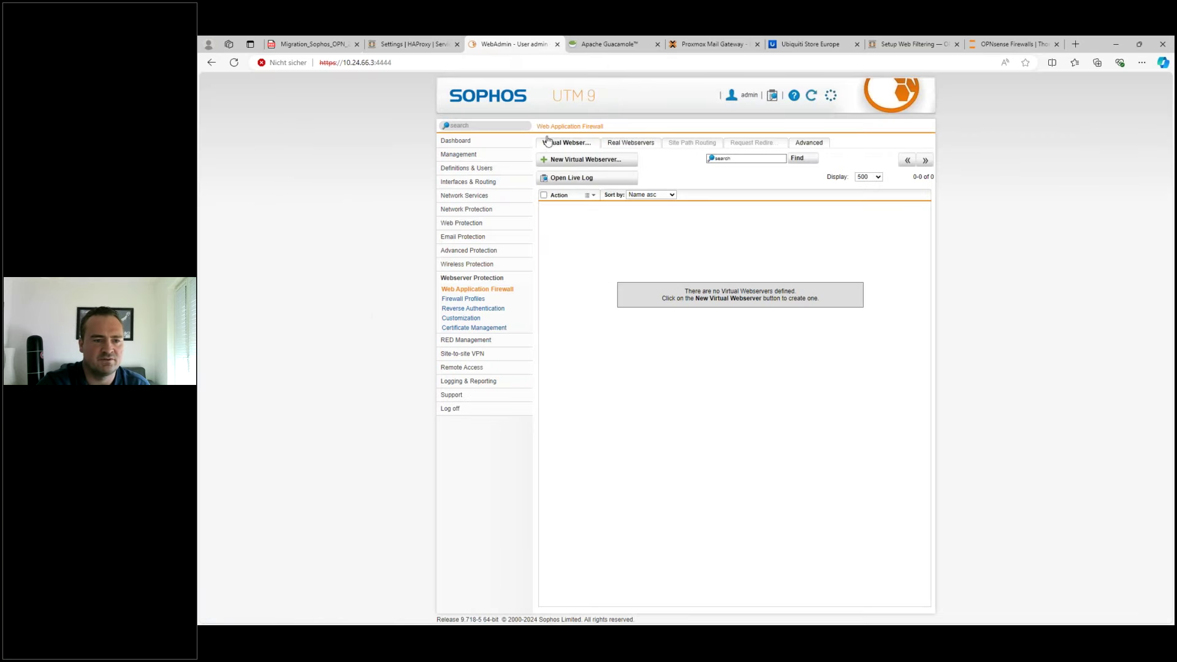
{"action": "left_click", "coordinate": [400, 48]}
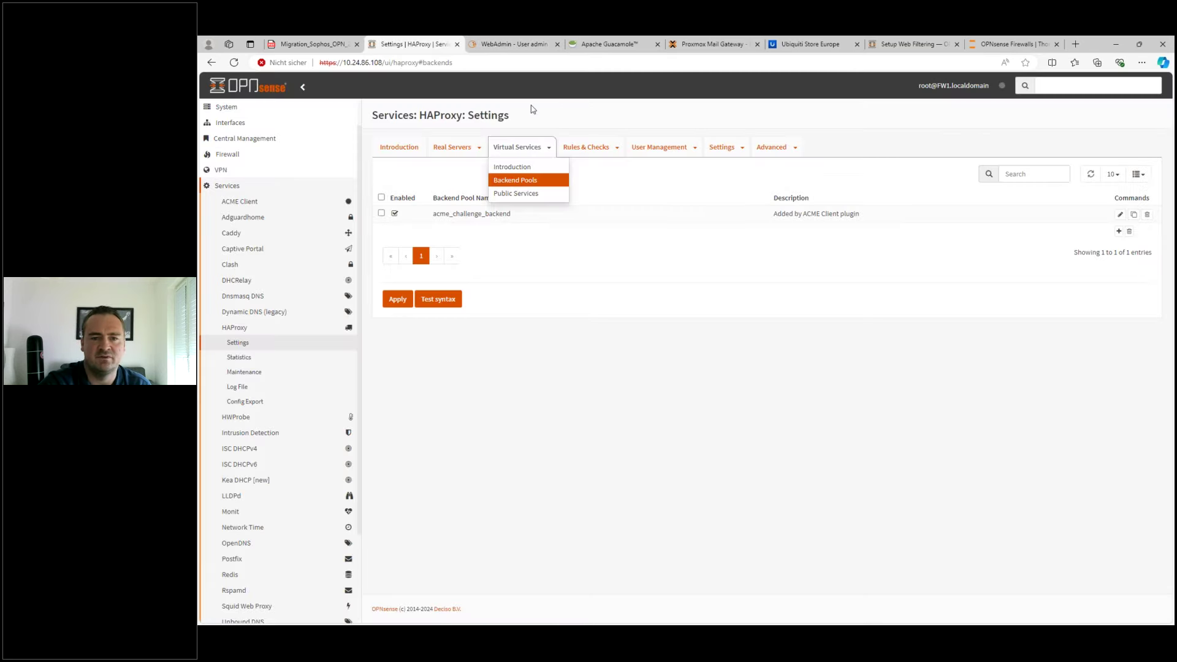
{"action": "left_click", "coordinate": [530, 184]}
- Add a backend pool named BE-Pool containing the Exchange server and save it
{"action": "left_click", "coordinate": [1119, 231]}
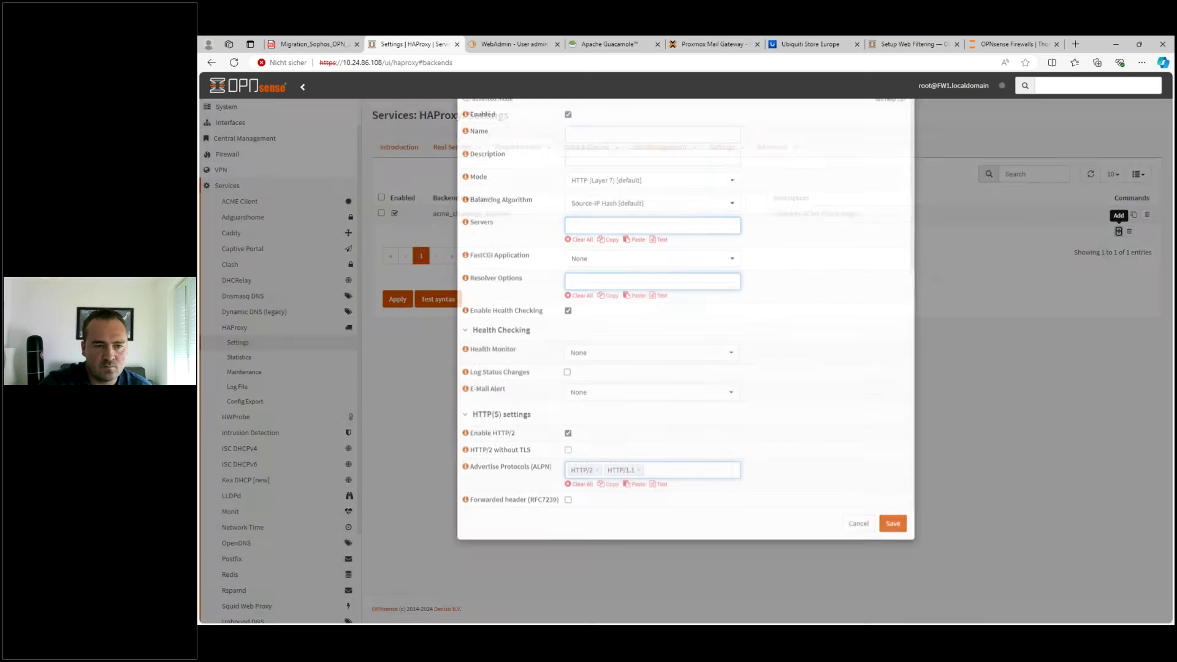
{"action": "left_click", "coordinate": [608, 187]}
{"action": "type", "text": "BE-Pool"}
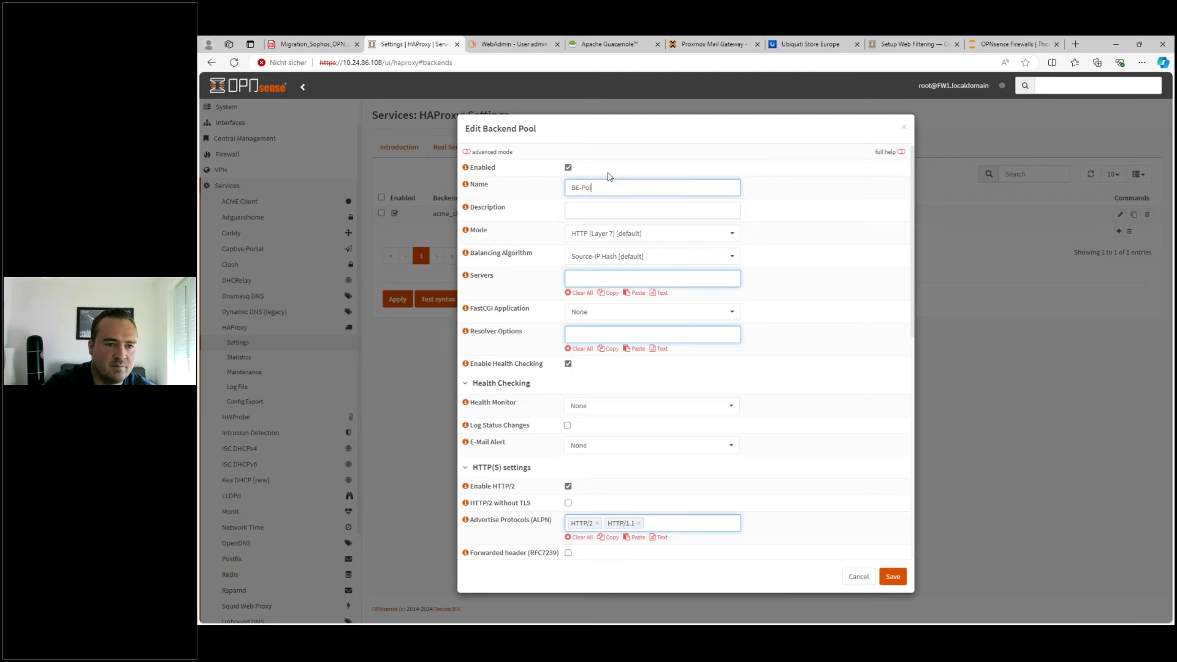
{"action": "left_click", "coordinate": [610, 282]}
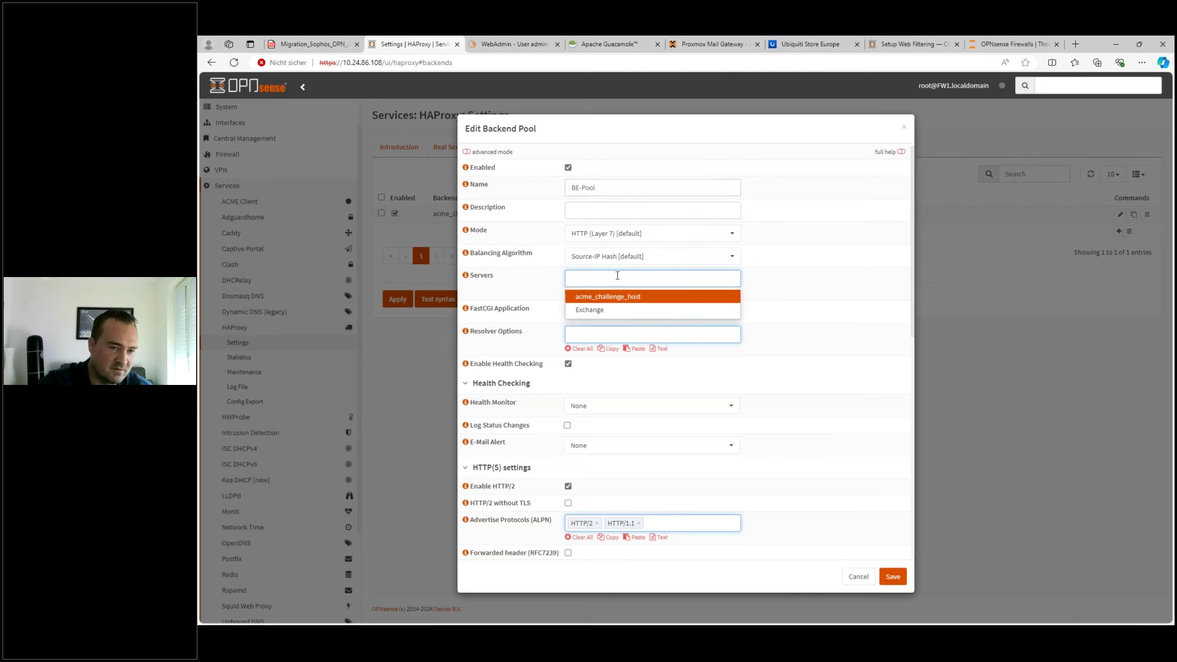
{"action": "left_click", "coordinate": [598, 310]}
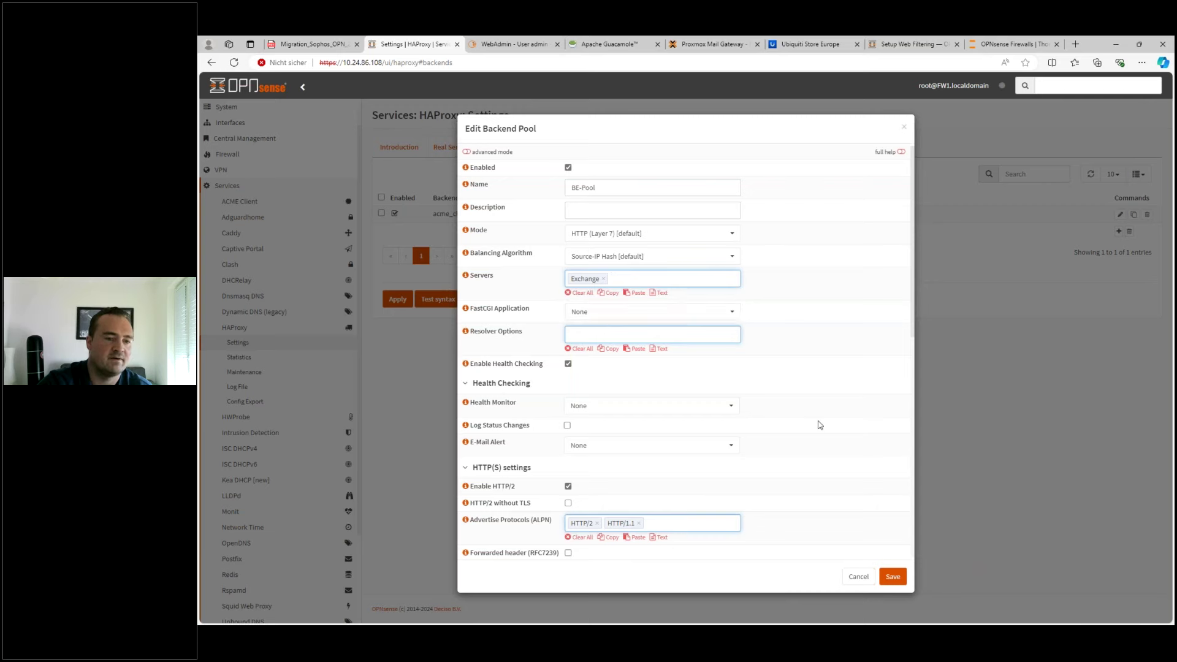
{"action": "left_click", "coordinate": [893, 576]}
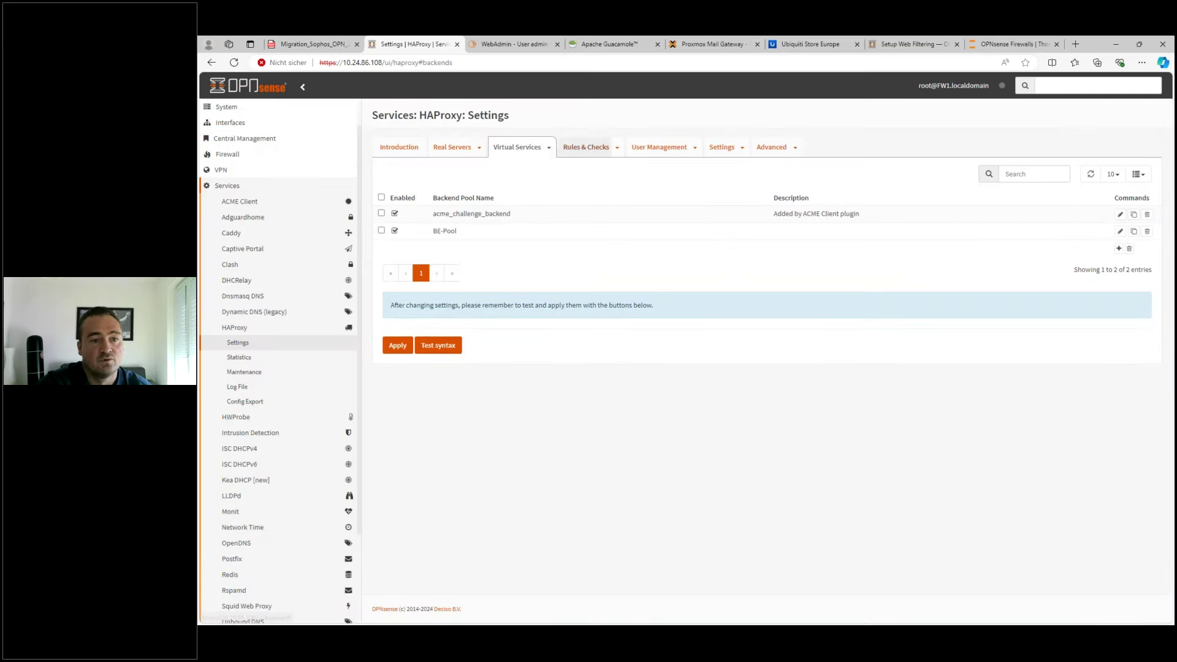
{"action": "left_click", "coordinate": [589, 148]}
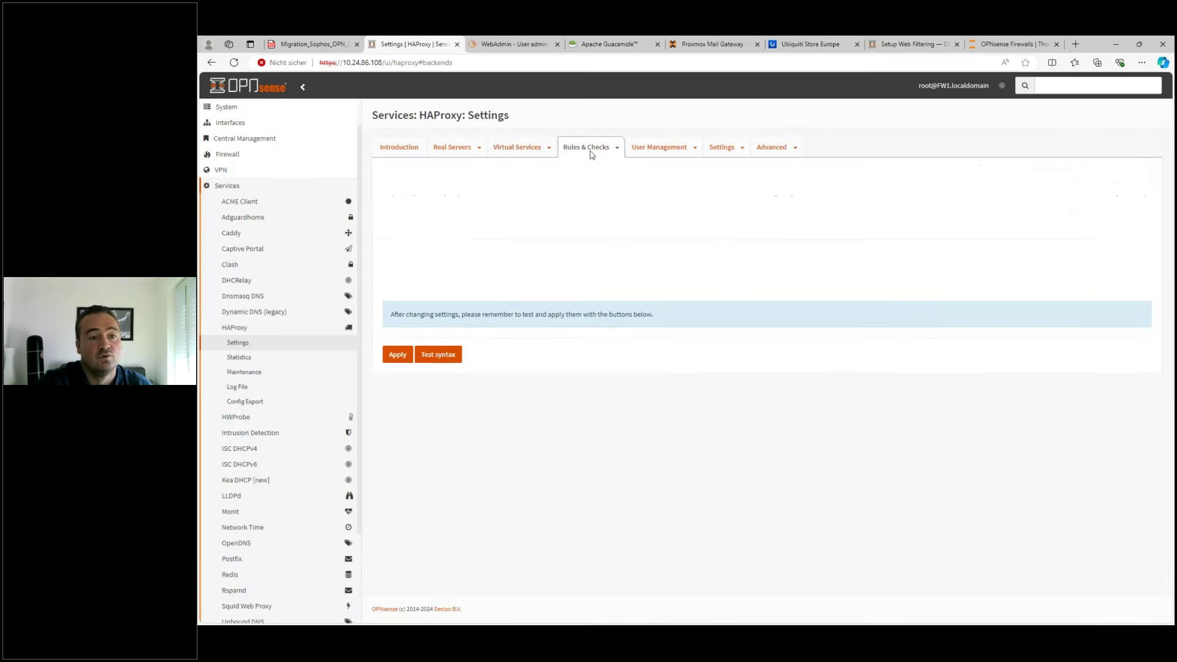
- Start a new public service named Exchange-FW listening on 0.0.0.0:12345
{"action": "left_click", "coordinate": [517, 147]}
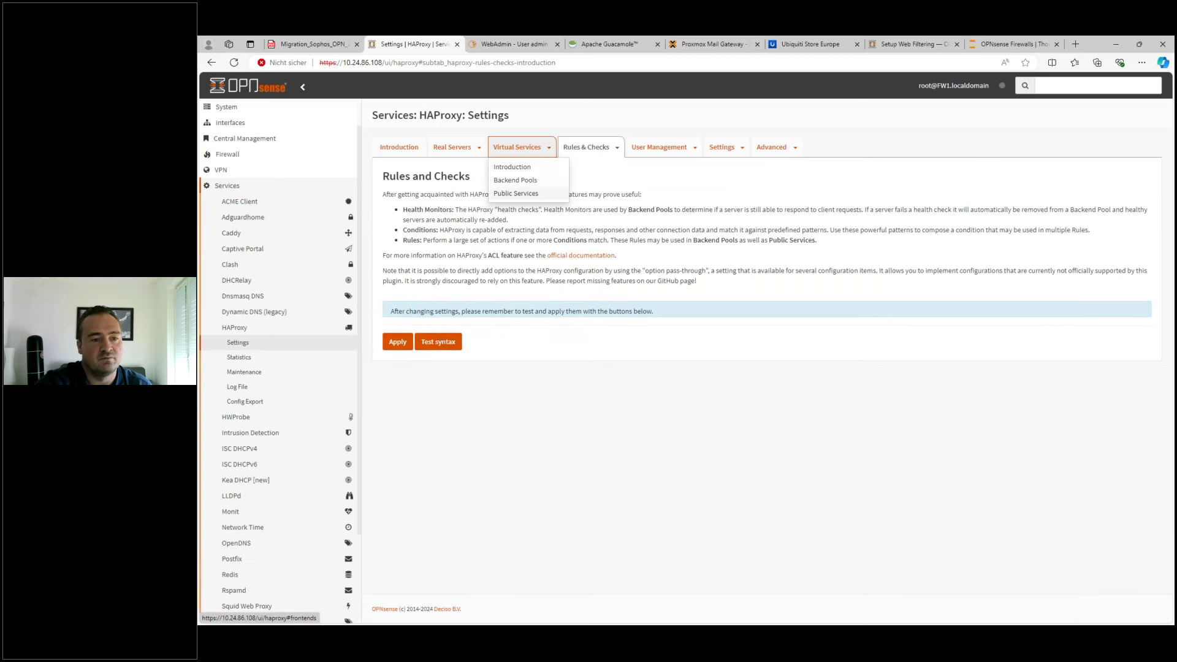
{"action": "left_click", "coordinate": [524, 195]}
{"action": "left_click", "coordinate": [1119, 231]}
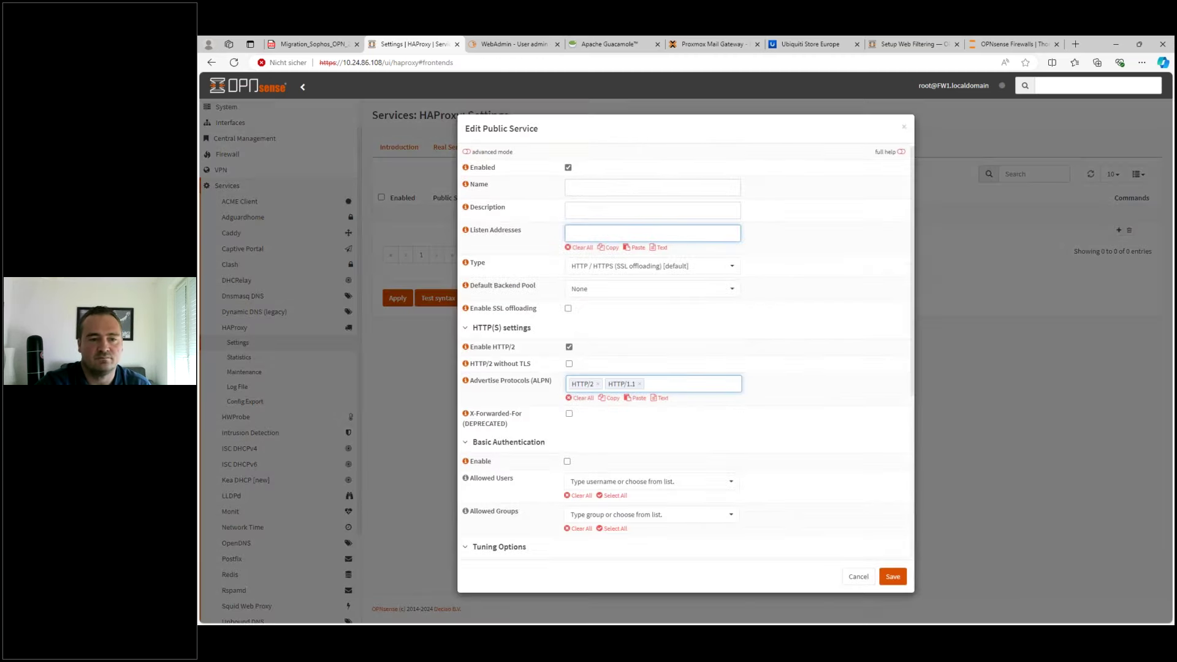
{"action": "left_click", "coordinate": [629, 189]}
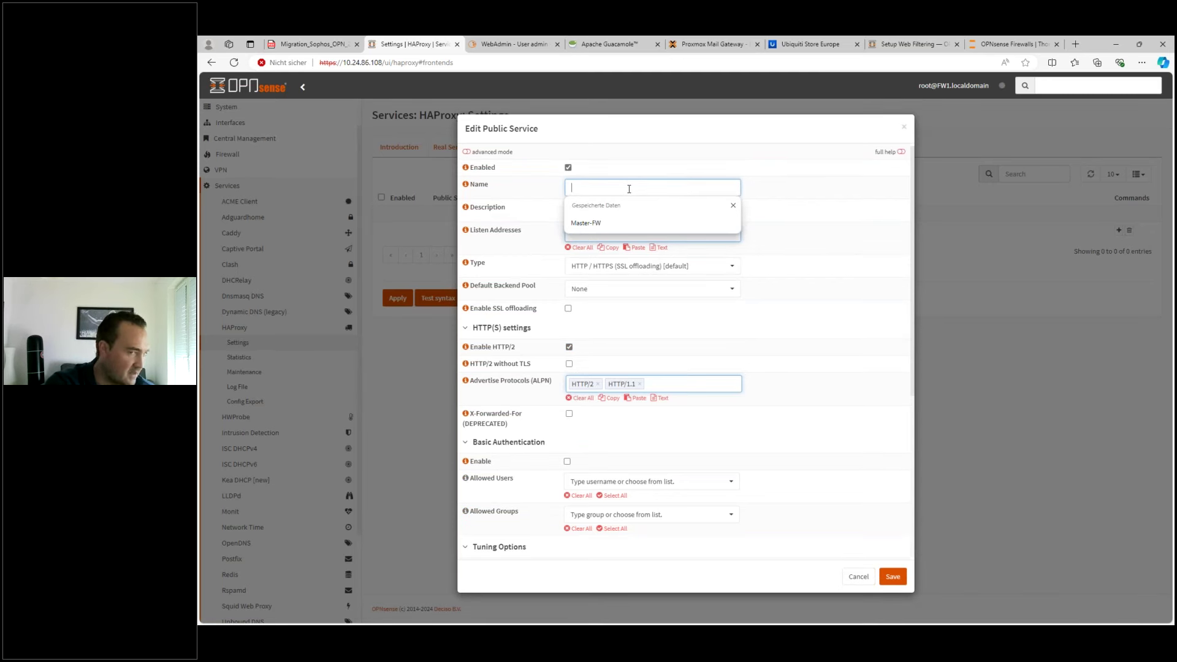
{"action": "type", "text": "Exchange-FW"}
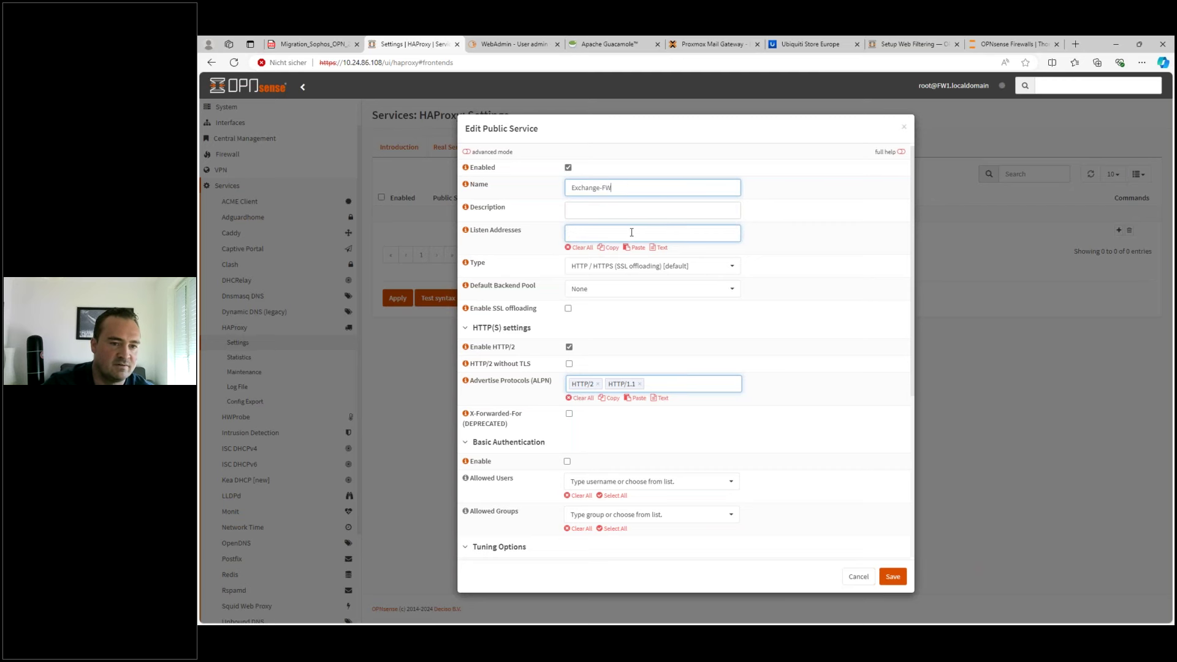
{"action": "left_click", "coordinate": [632, 232]}
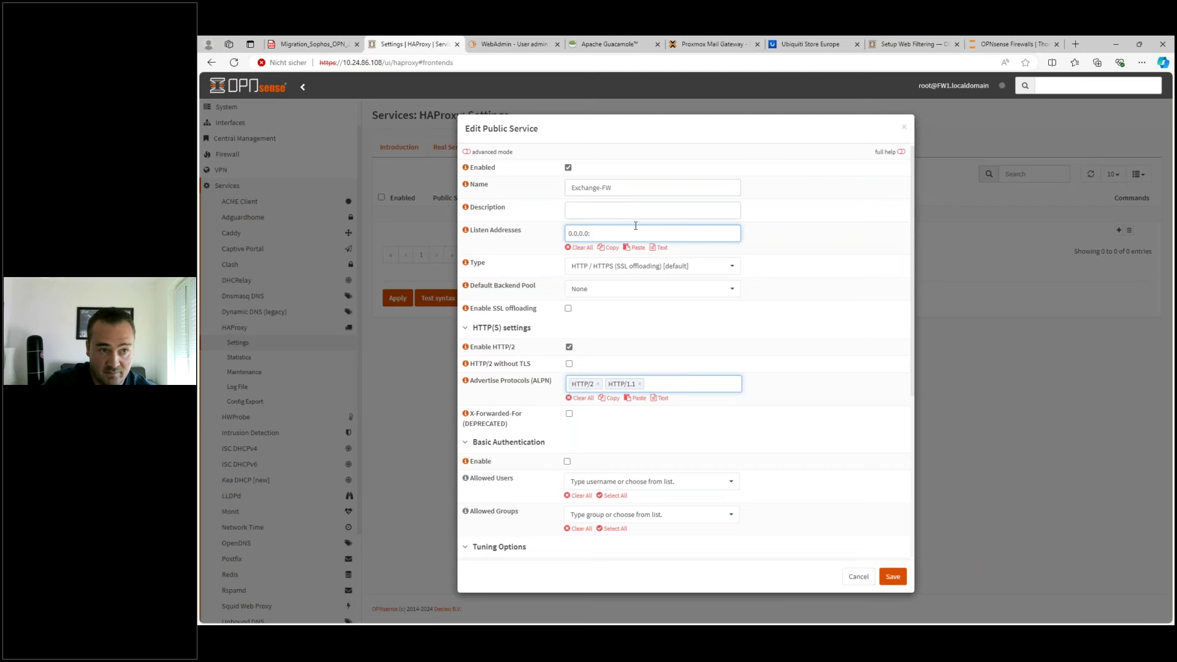
{"action": "key", "text": "Return"}
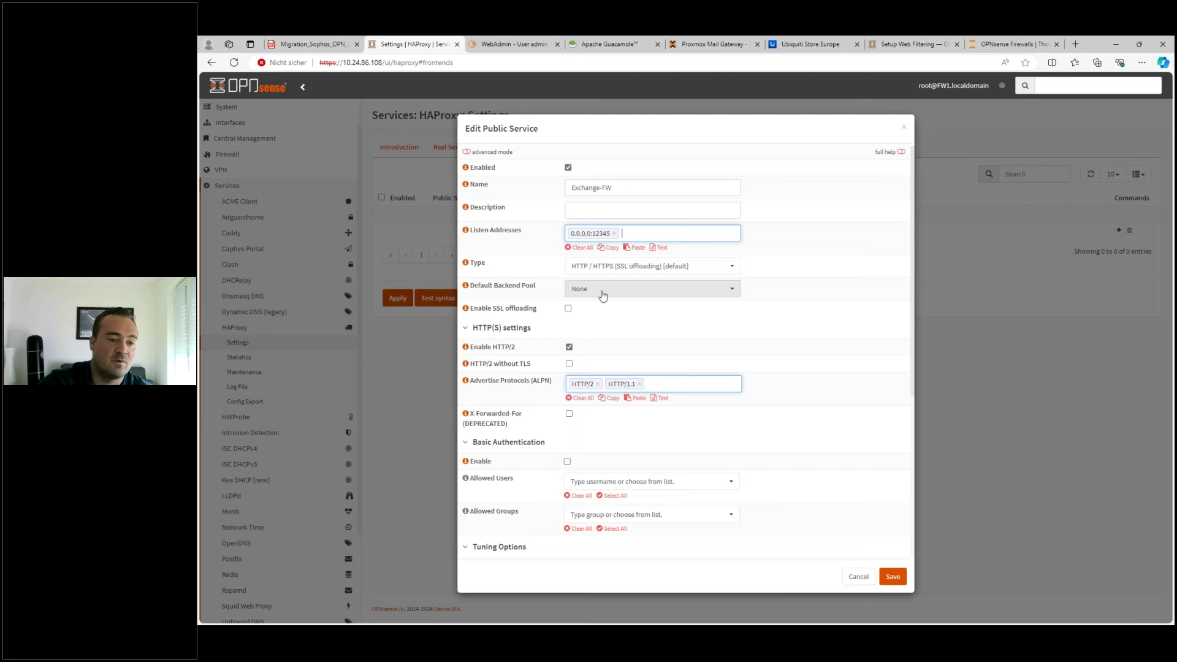
- Set the default backend pool to BE-Pool, then reset it to None
{"action": "left_click", "coordinate": [600, 290]}
{"action": "left_click", "coordinate": [587, 355]}
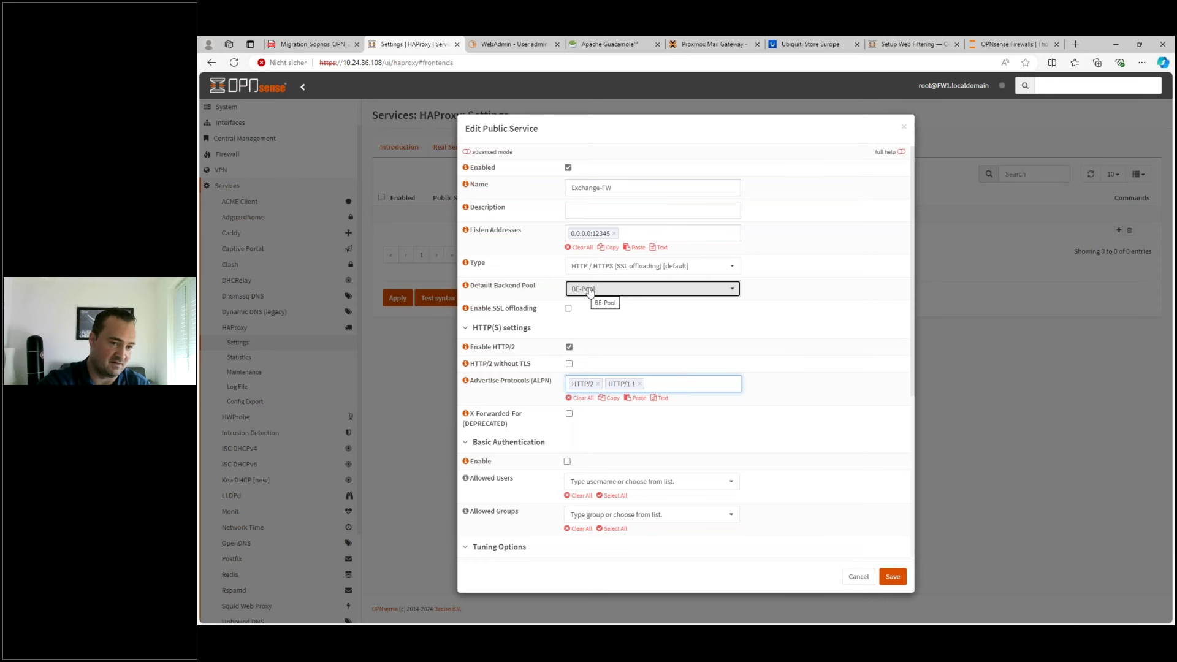
{"action": "left_click", "coordinate": [590, 291]}
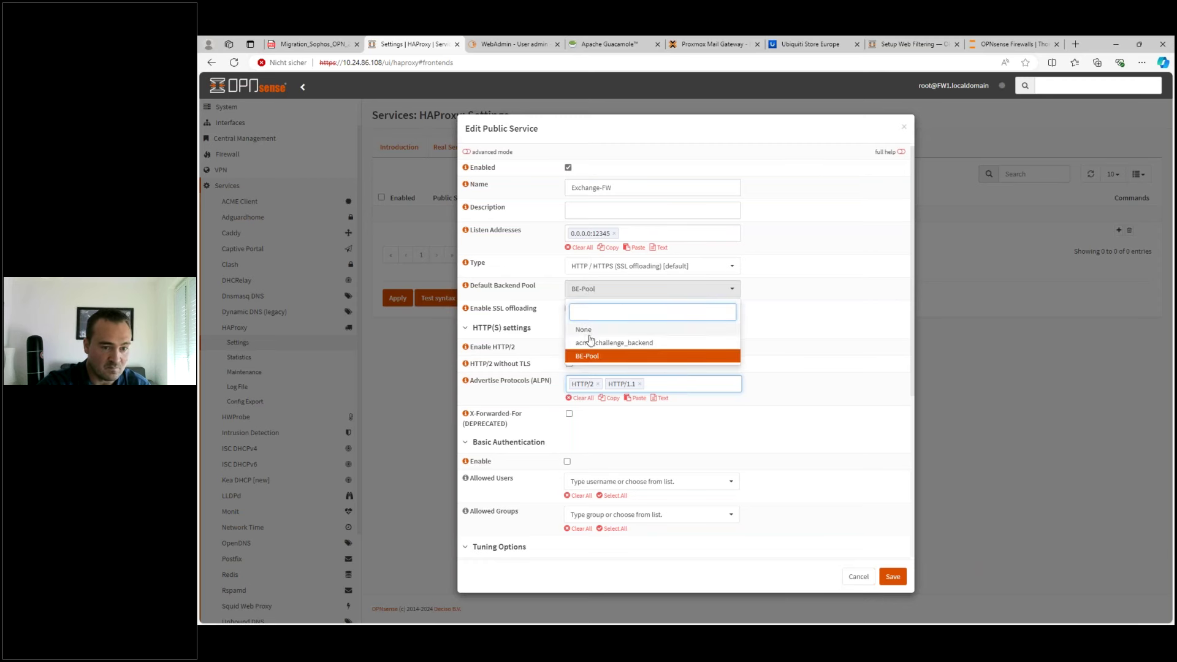
{"action": "left_click", "coordinate": [588, 328]}
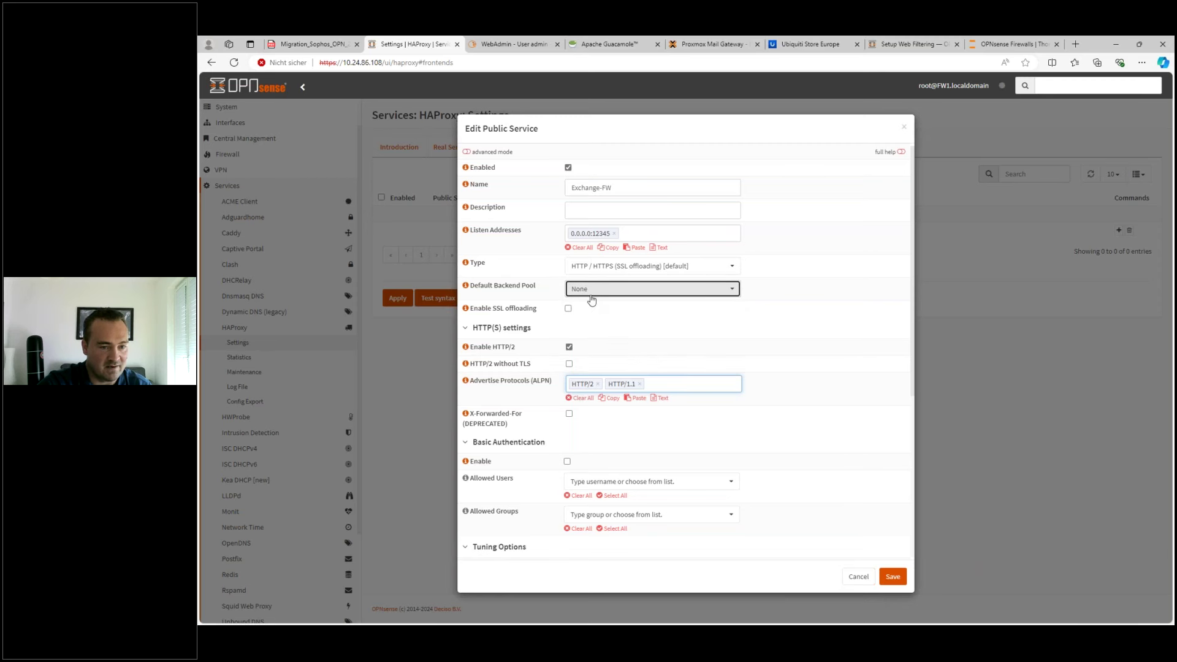
- Enable SSL offloading, review the certificate list without choosing one, and discard the draft service
{"action": "left_click", "coordinate": [568, 309]}
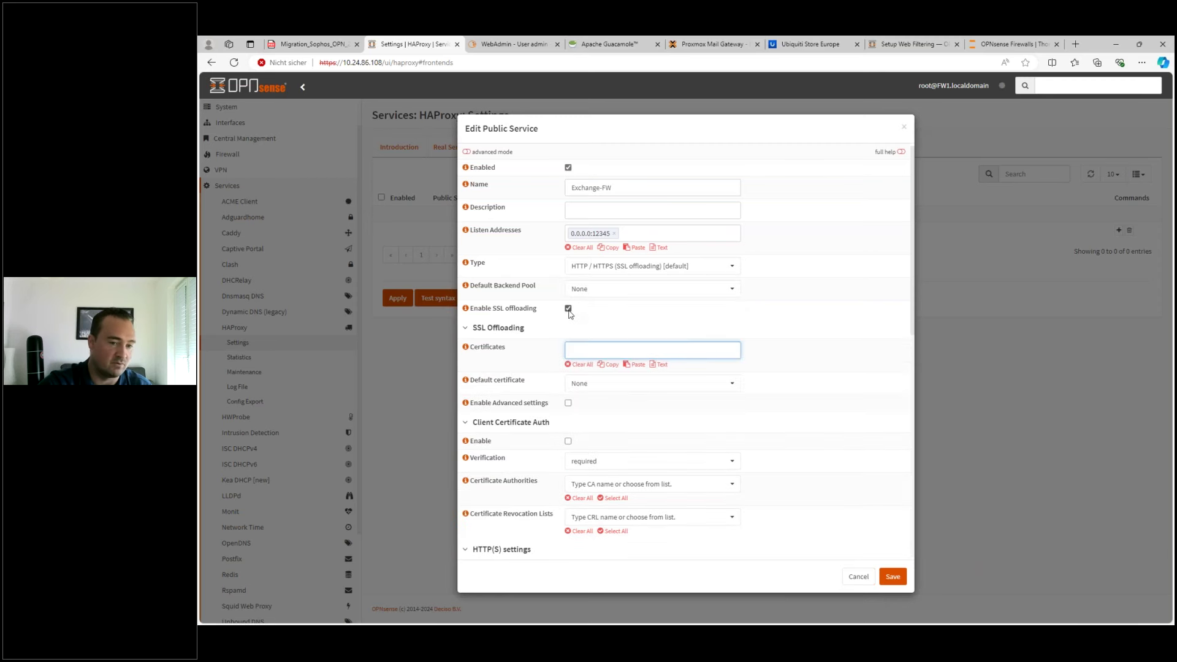
{"action": "left_click", "coordinate": [590, 348]}
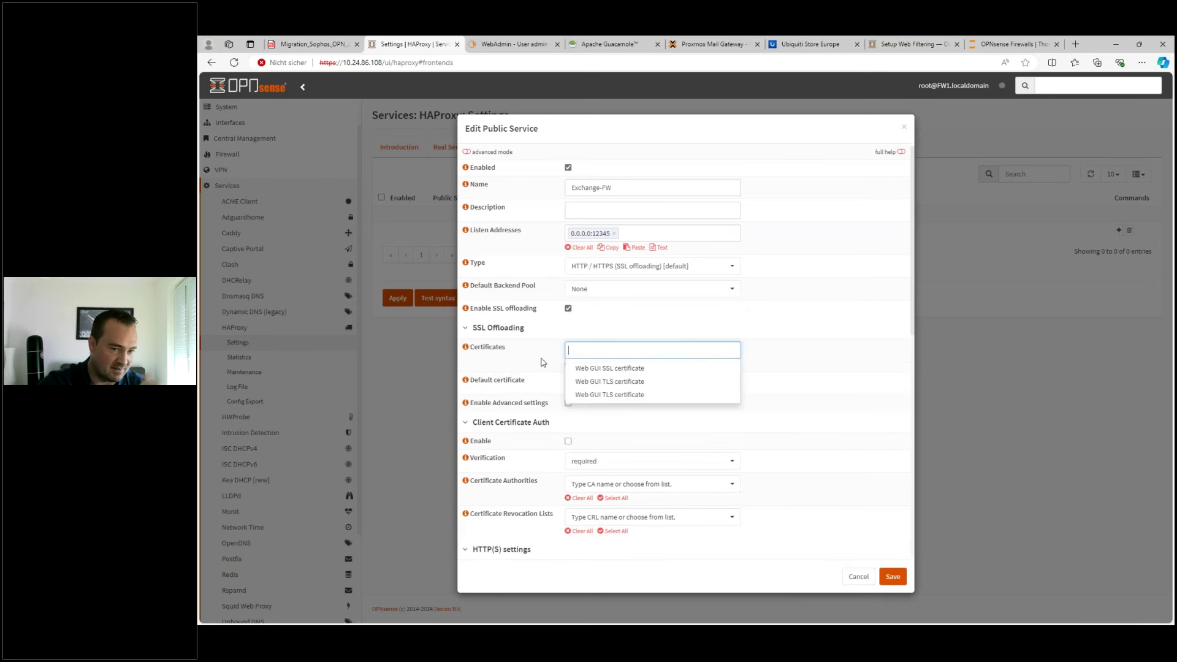
{"action": "left_click", "coordinate": [542, 361]}
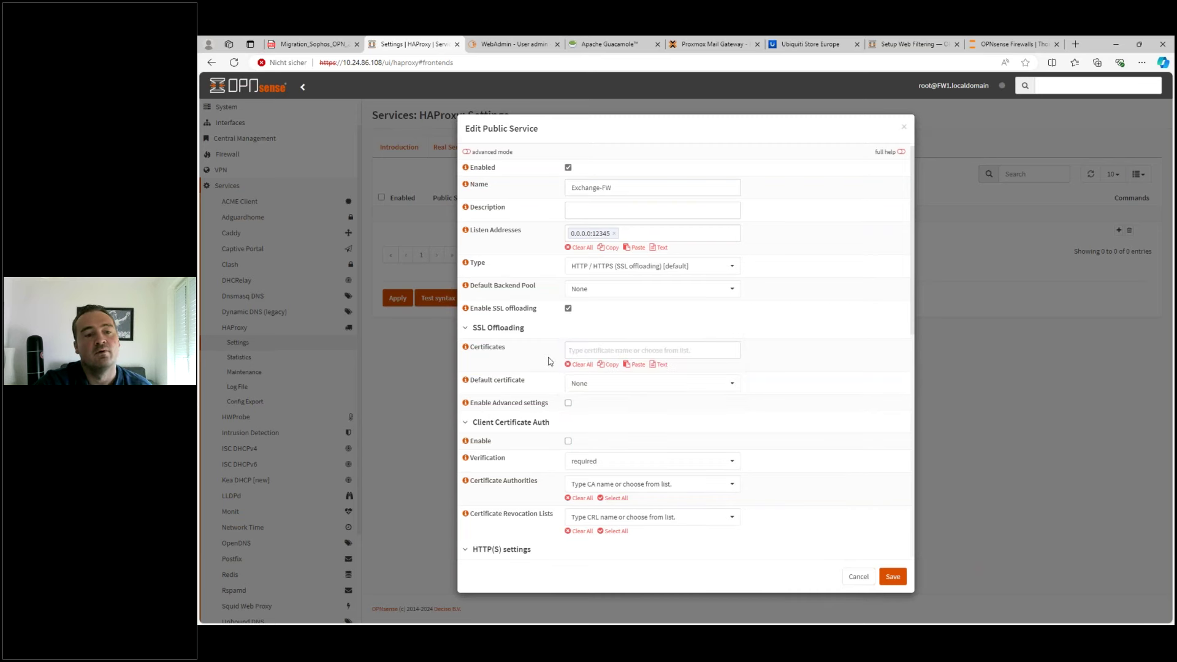
{"action": "scroll", "coordinate": [760, 402], "scroll_direction": "down", "scroll_amount": 4}
{"action": "scroll", "coordinate": [773, 398], "scroll_direction": "down", "scroll_amount": 4}
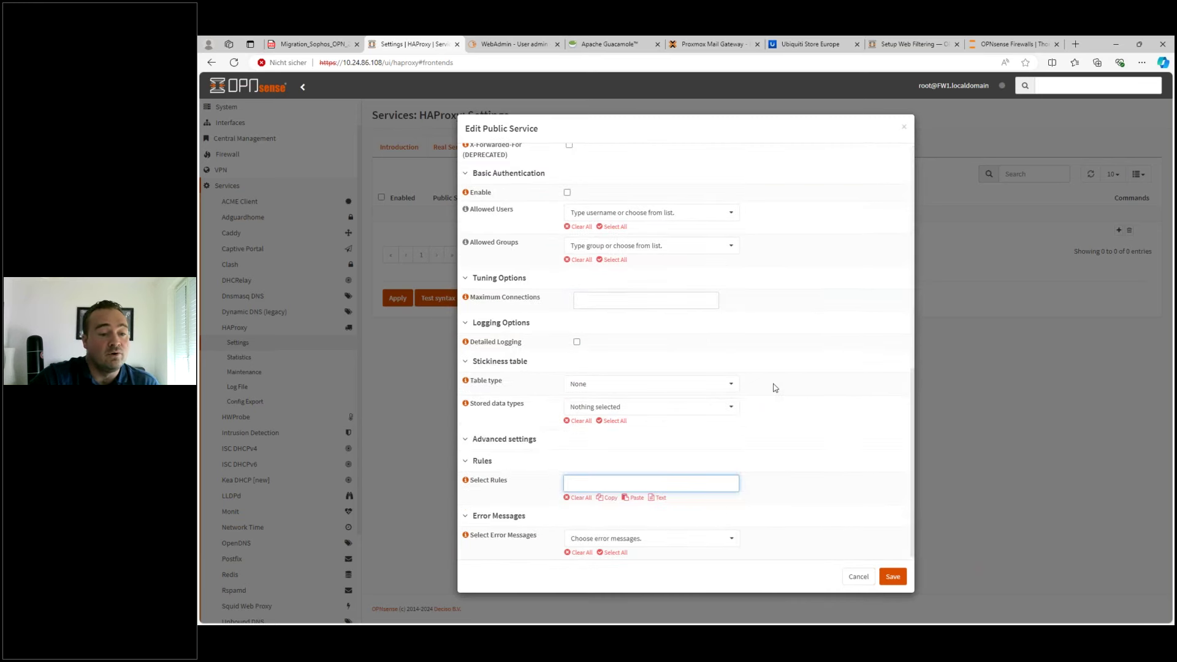
{"action": "scroll", "coordinate": [780, 386], "scroll_direction": "up", "scroll_amount": 8}
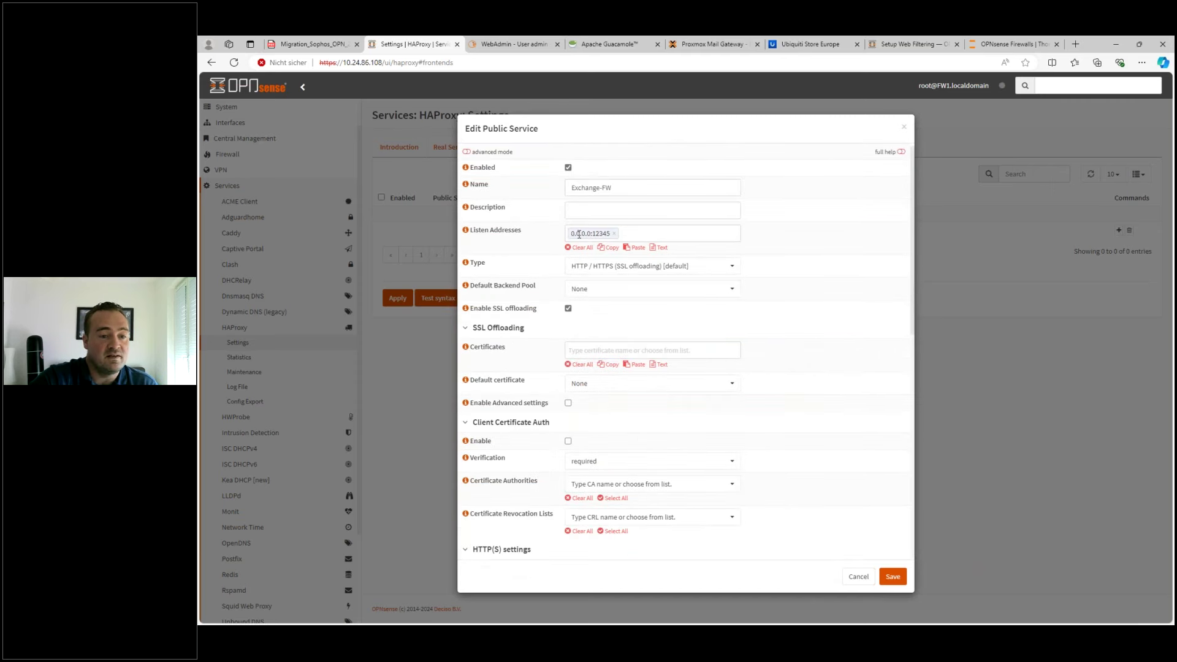
{"action": "left_click", "coordinate": [857, 579]}
- Create a new HAProxy condition named exchange-cond
{"action": "left_click", "coordinate": [613, 150]}
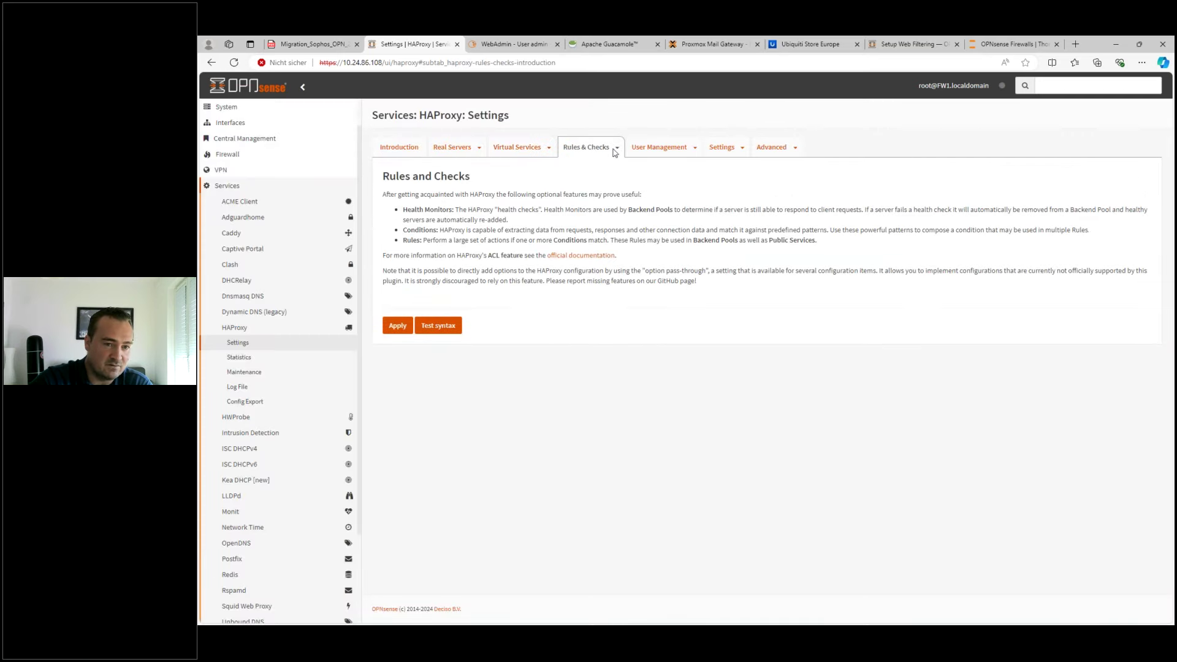
{"action": "left_click", "coordinate": [616, 150]}
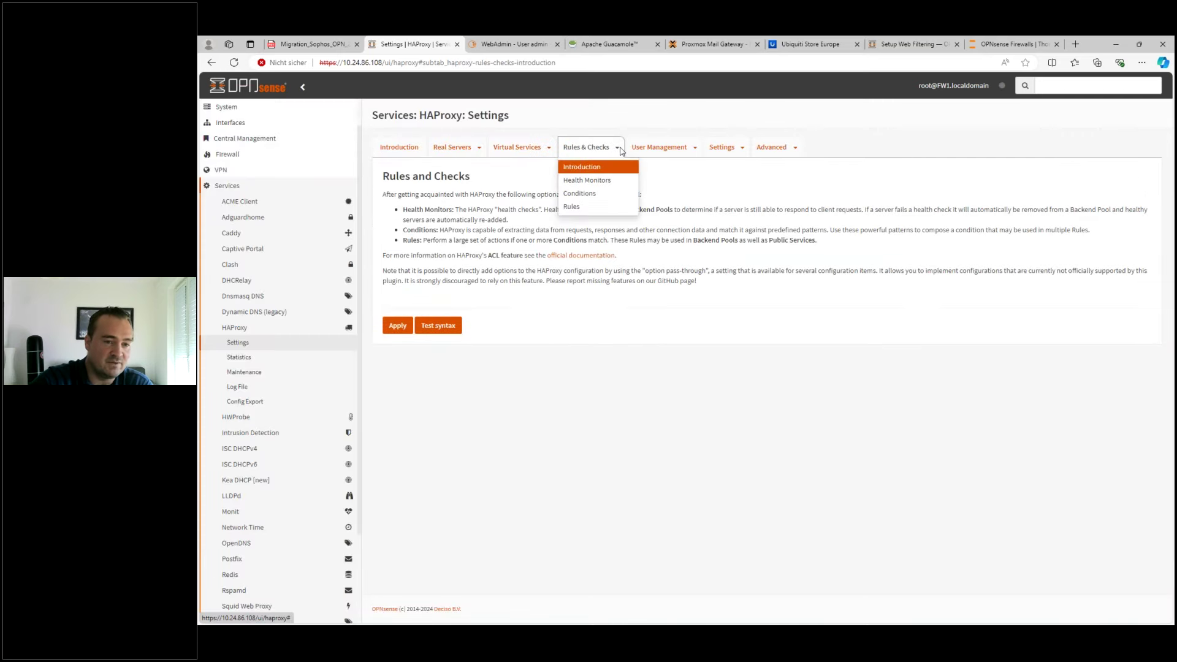
{"action": "left_click", "coordinate": [586, 195]}
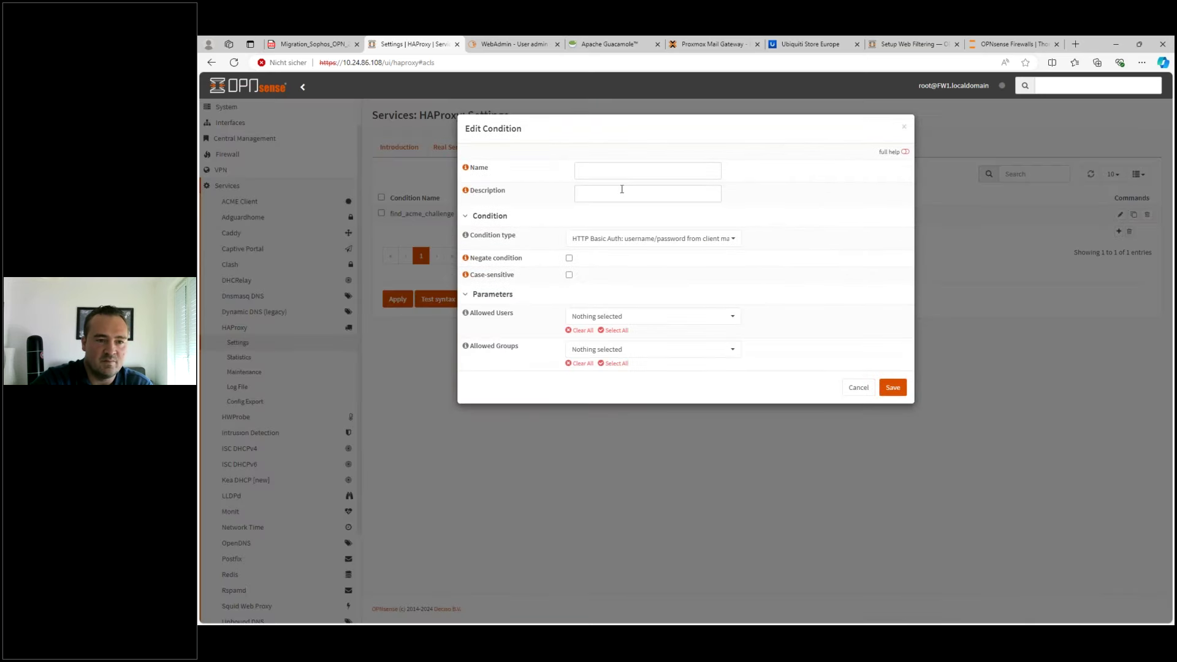
{"action": "left_click", "coordinate": [621, 190]}
{"action": "left_click", "coordinate": [630, 167]}
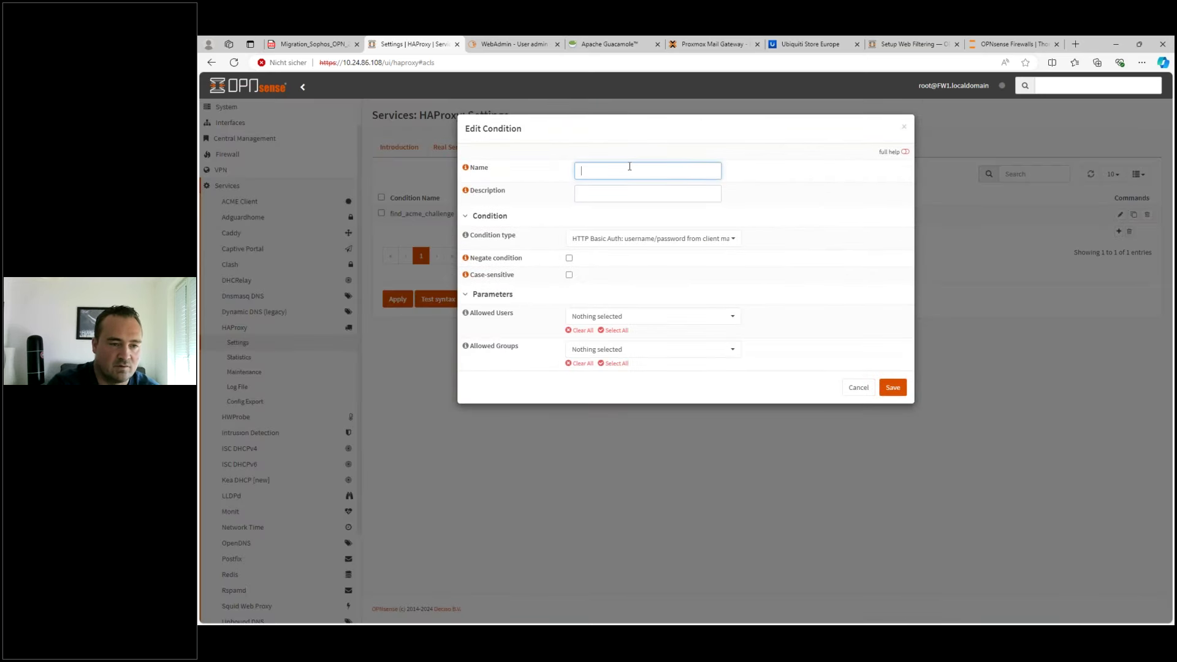
{"action": "type", "text": "exchange-con"}
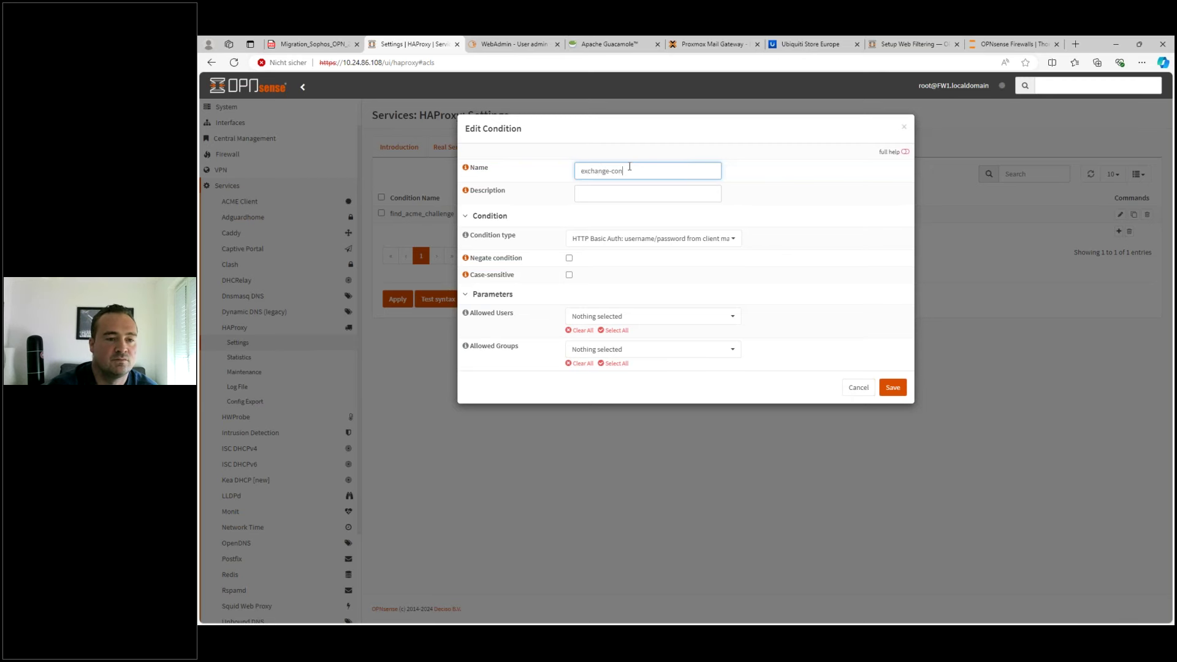
- Set the condition type to Host matches with exchange.domain.de and save it
{"action": "left_click", "coordinate": [672, 239]}
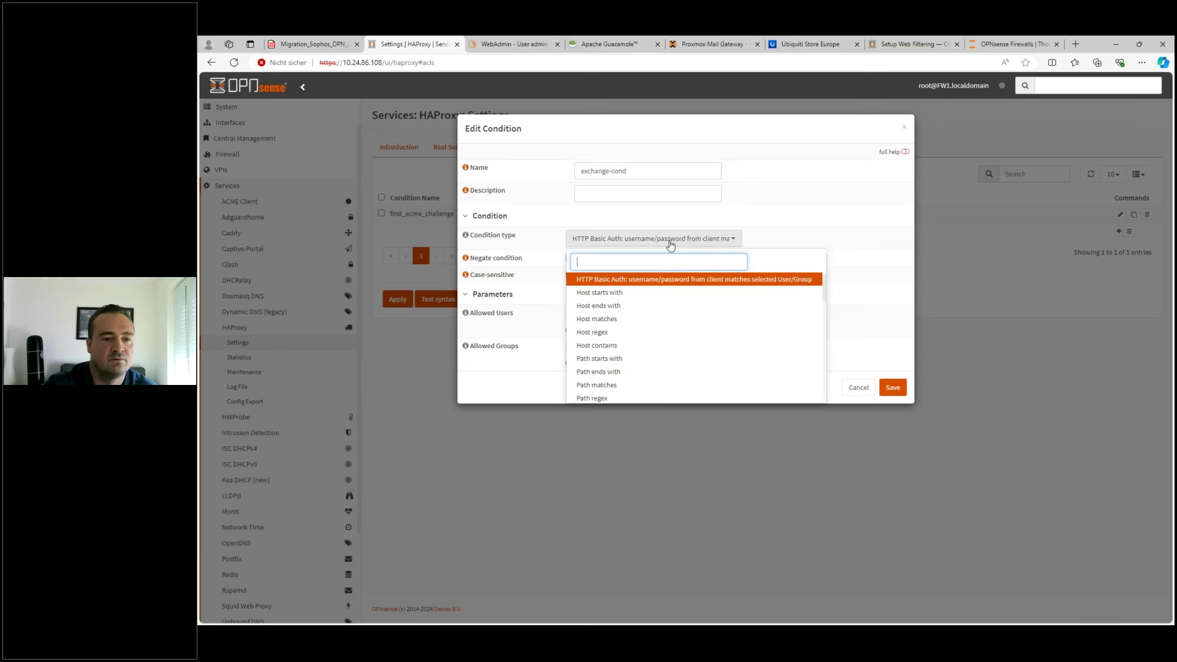
{"action": "left_click", "coordinate": [608, 320]}
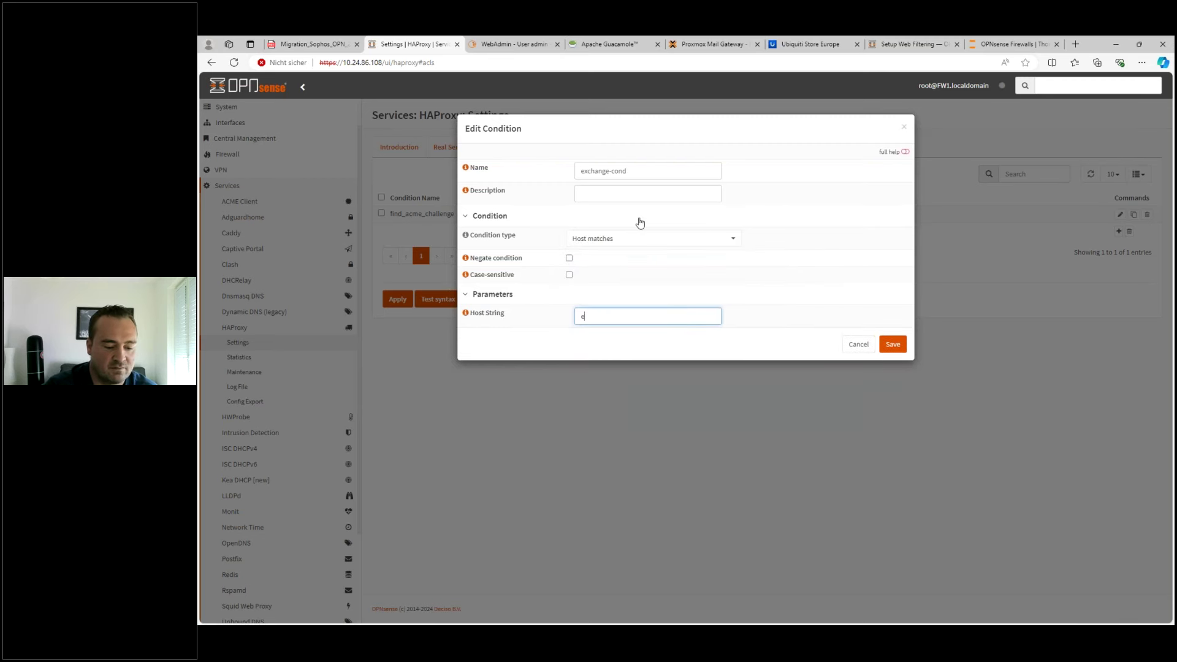
{"action": "type", "text": "exchange.domain.de"}
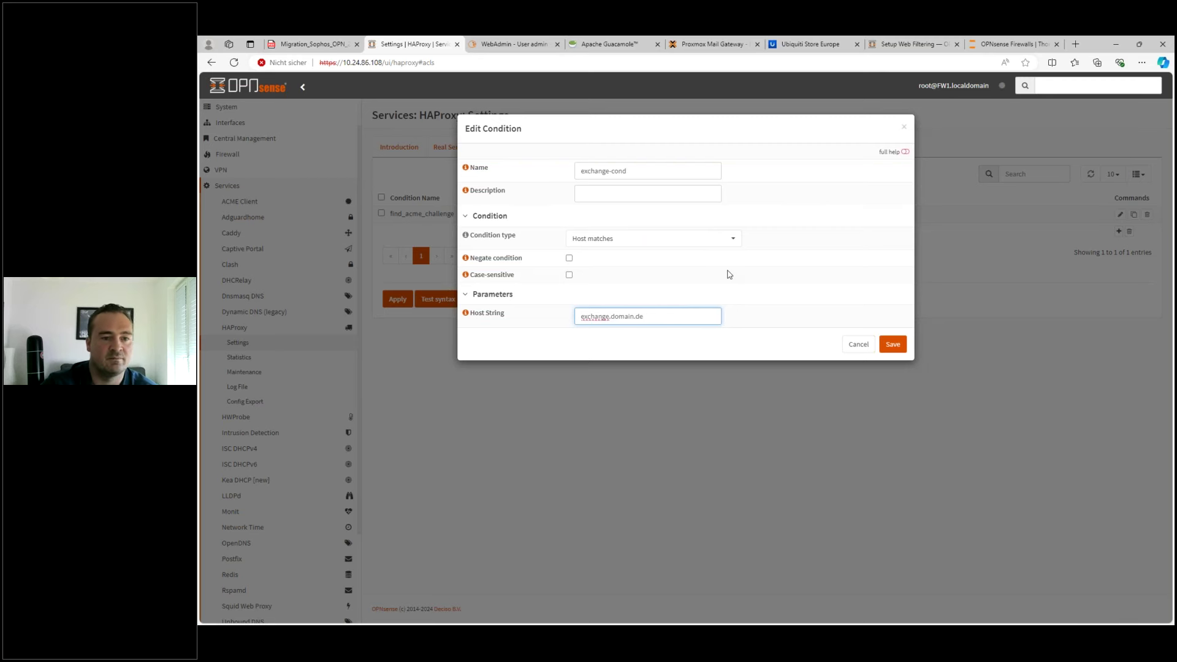
{"action": "left_click", "coordinate": [774, 299]}
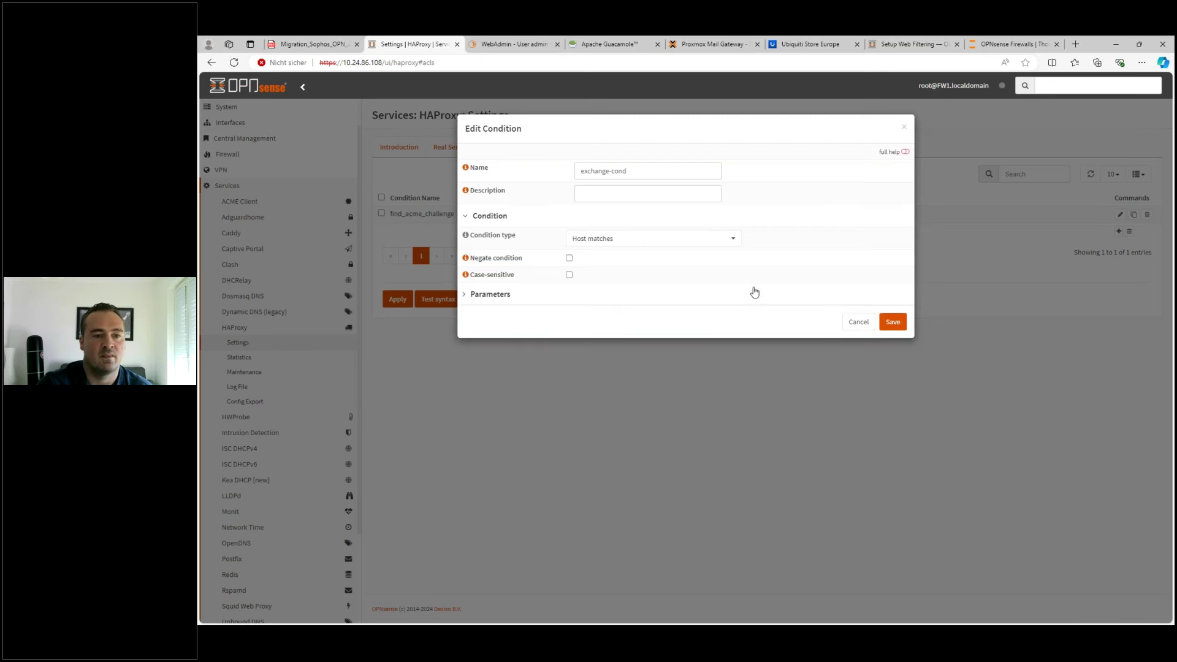
{"action": "left_click", "coordinate": [520, 301]}
{"action": "left_click", "coordinate": [665, 317]}
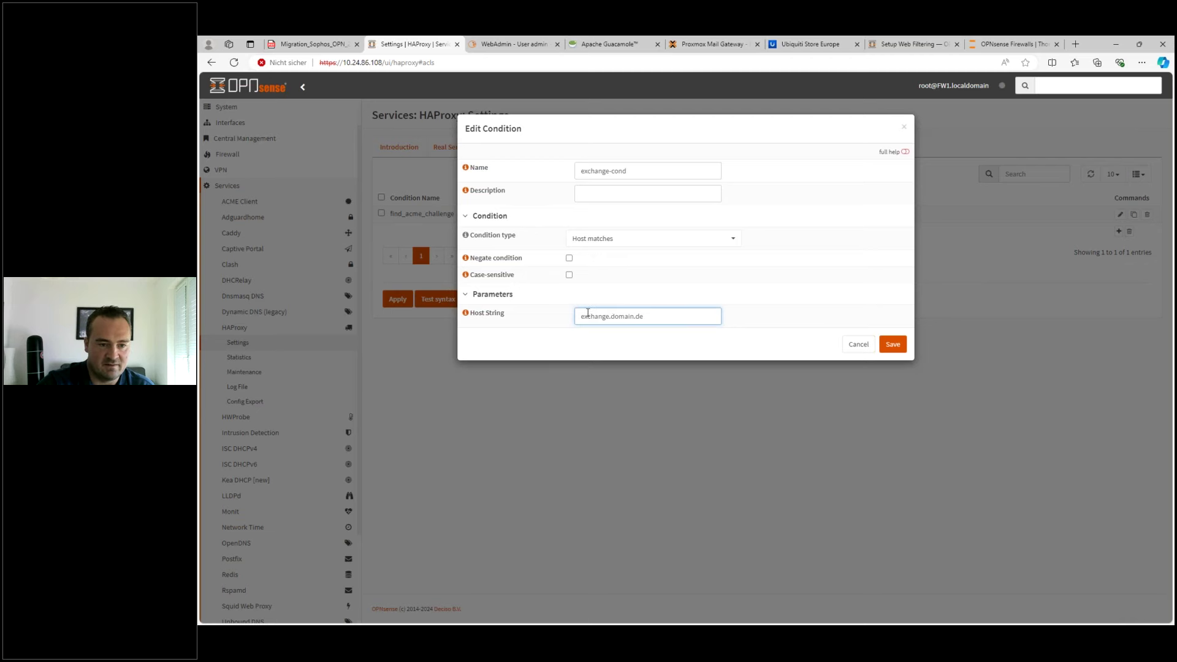
{"action": "left_click_drag", "start_coordinate": [588, 312], "coordinate": [667, 315]}
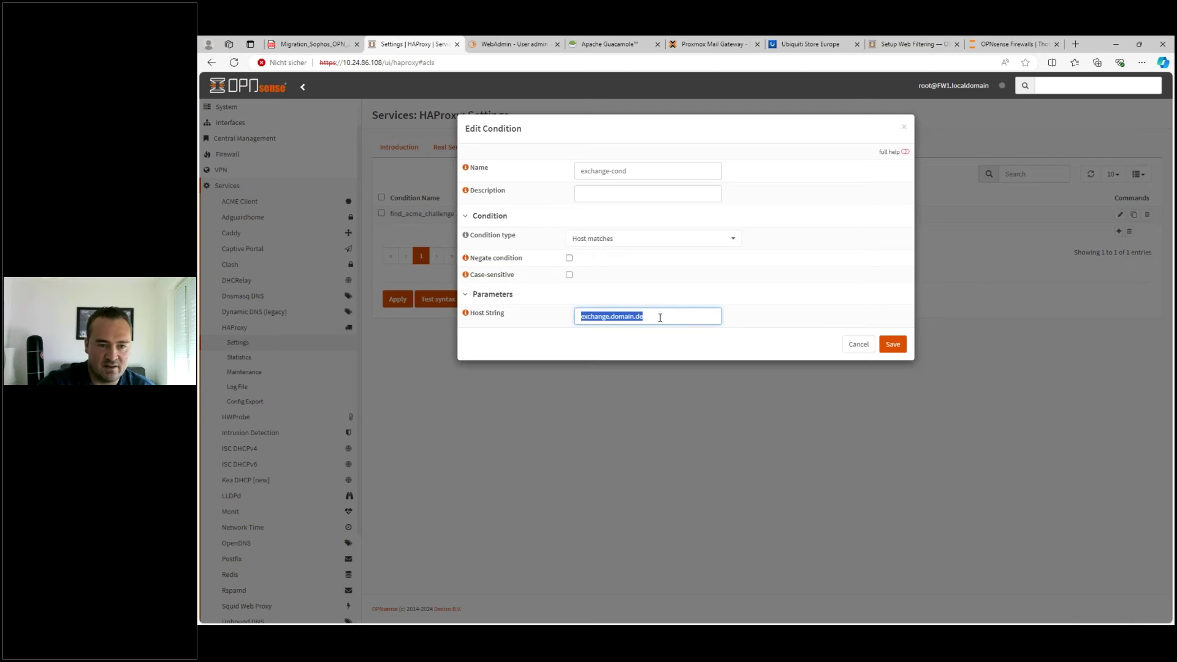
{"action": "left_click", "coordinate": [891, 344]}
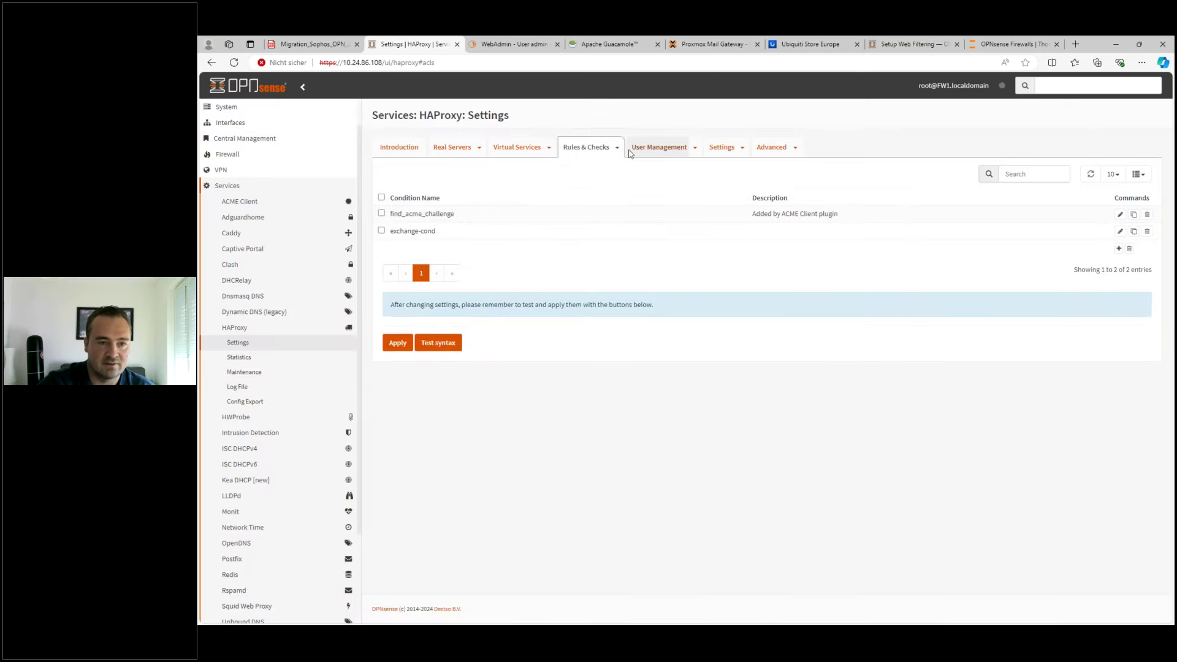
{"action": "left_click", "coordinate": [617, 150]}
- Add rule exchange-rule using condition exchange-cond and backend pool BE-Pool, and save it
{"action": "left_click", "coordinate": [619, 150]}
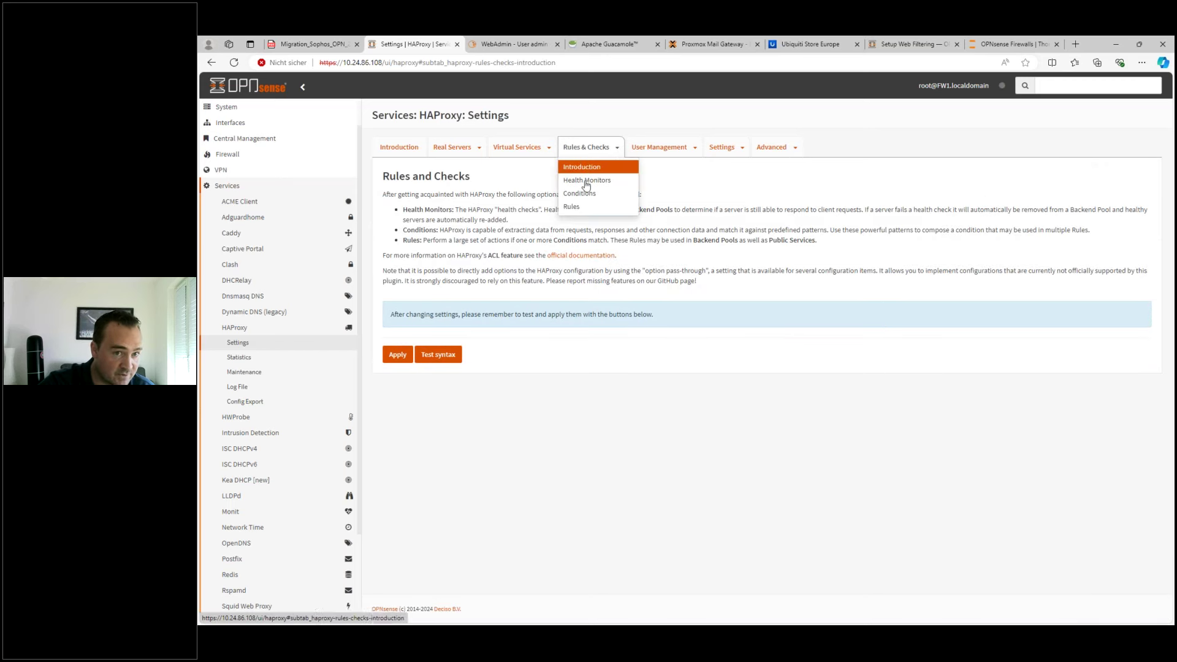
{"action": "left_click", "coordinate": [571, 207]}
{"action": "left_click", "coordinate": [1119, 231]}
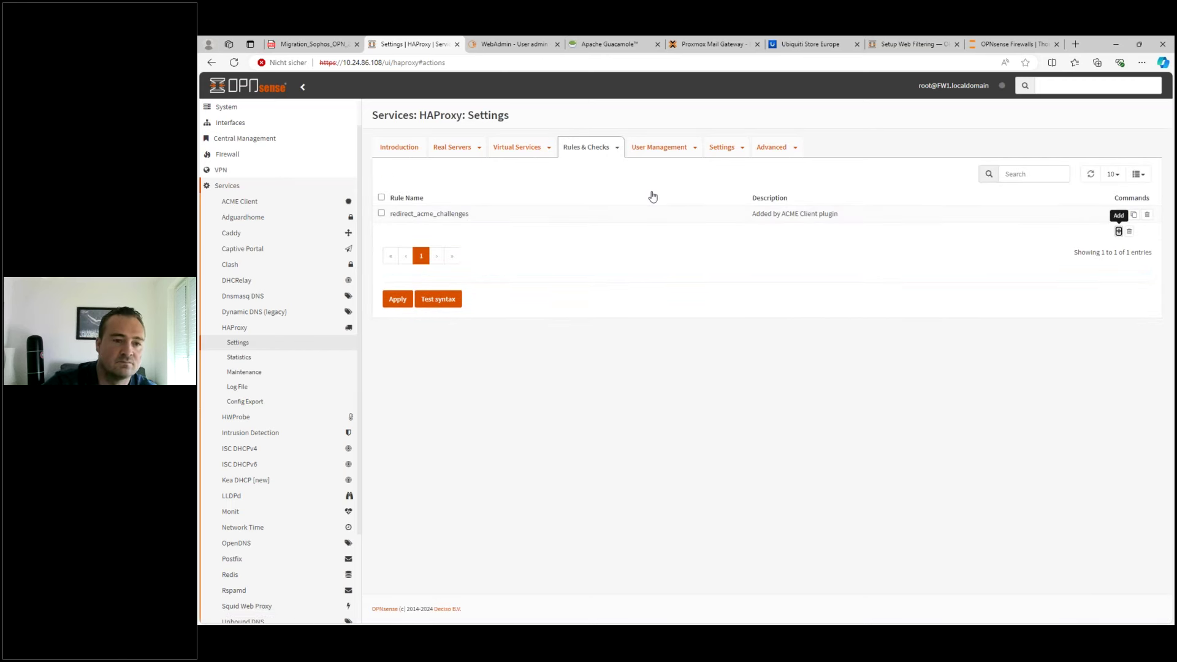
{"action": "type", "text": "exchange-rule"}
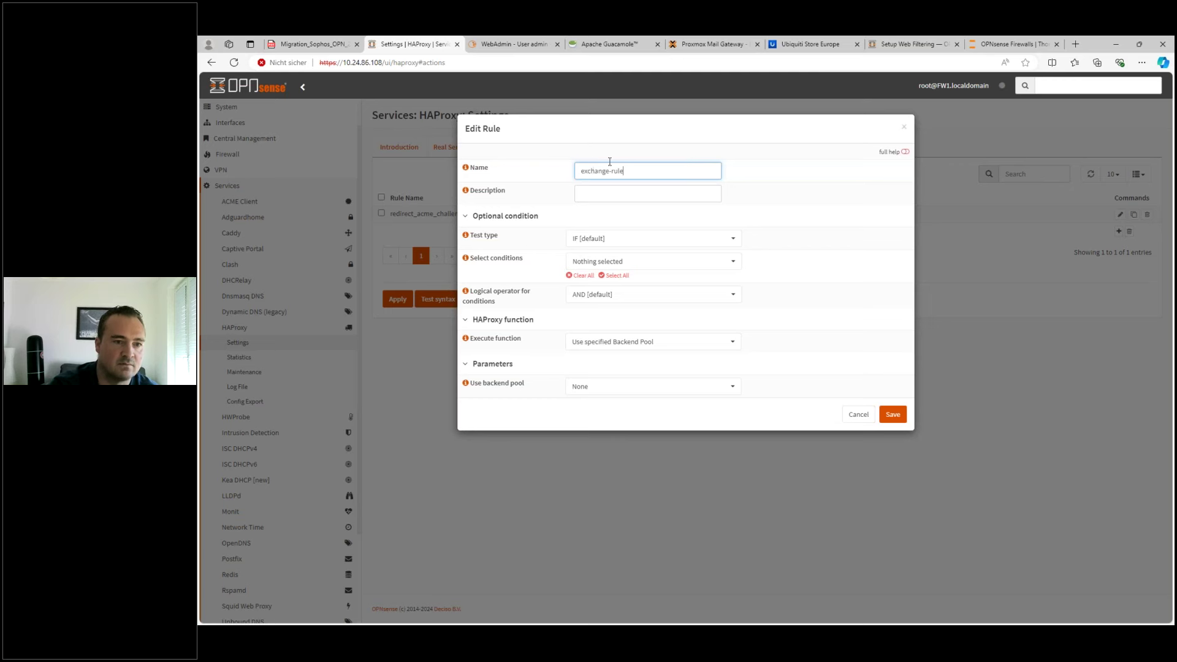
{"action": "left_click", "coordinate": [605, 260]}
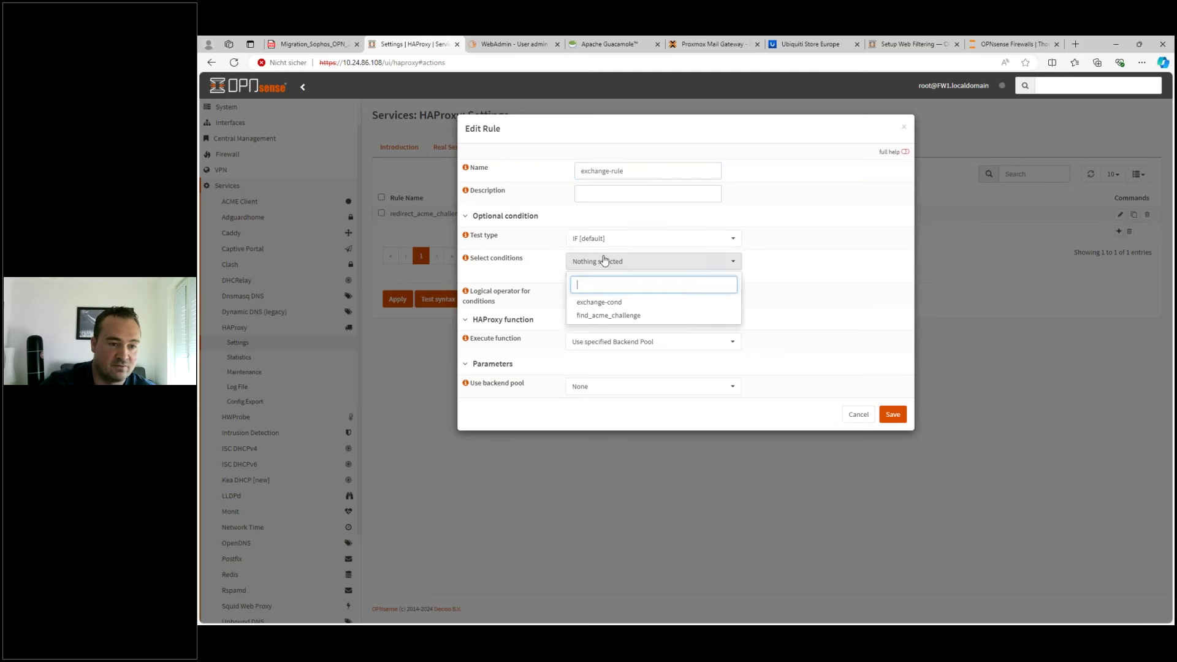
{"action": "left_click", "coordinate": [598, 302]}
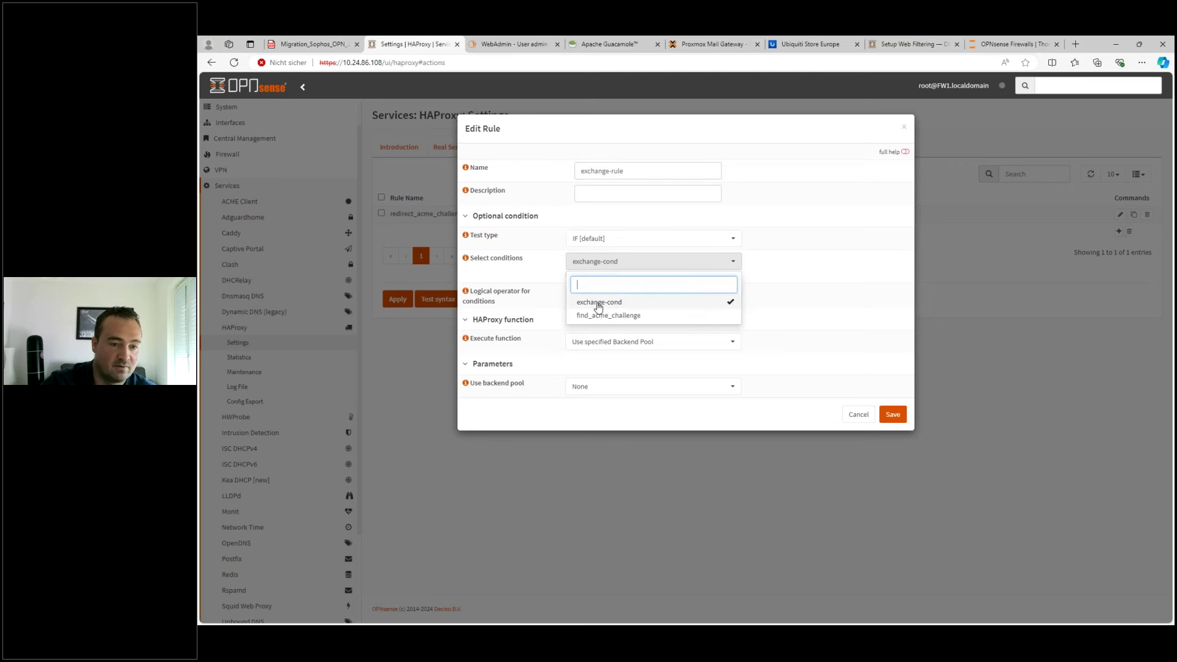
{"action": "left_click", "coordinate": [833, 303]}
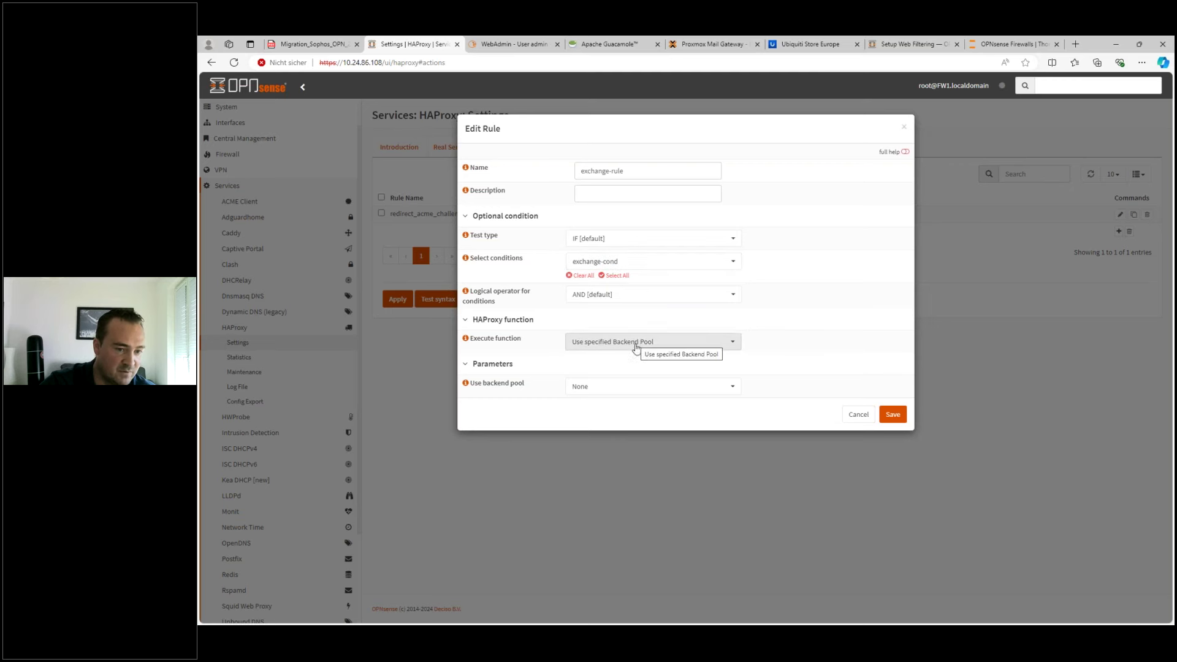
{"action": "left_click", "coordinate": [625, 392]}
{"action": "left_click", "coordinate": [591, 456]}
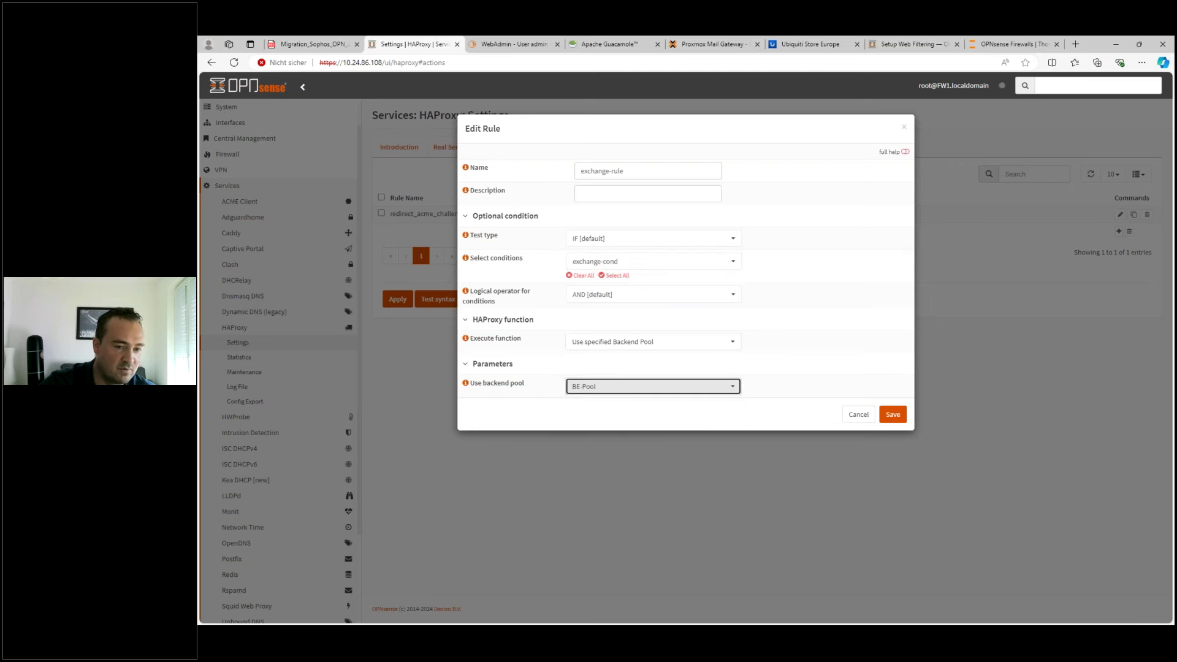
{"action": "left_click", "coordinate": [890, 416]}
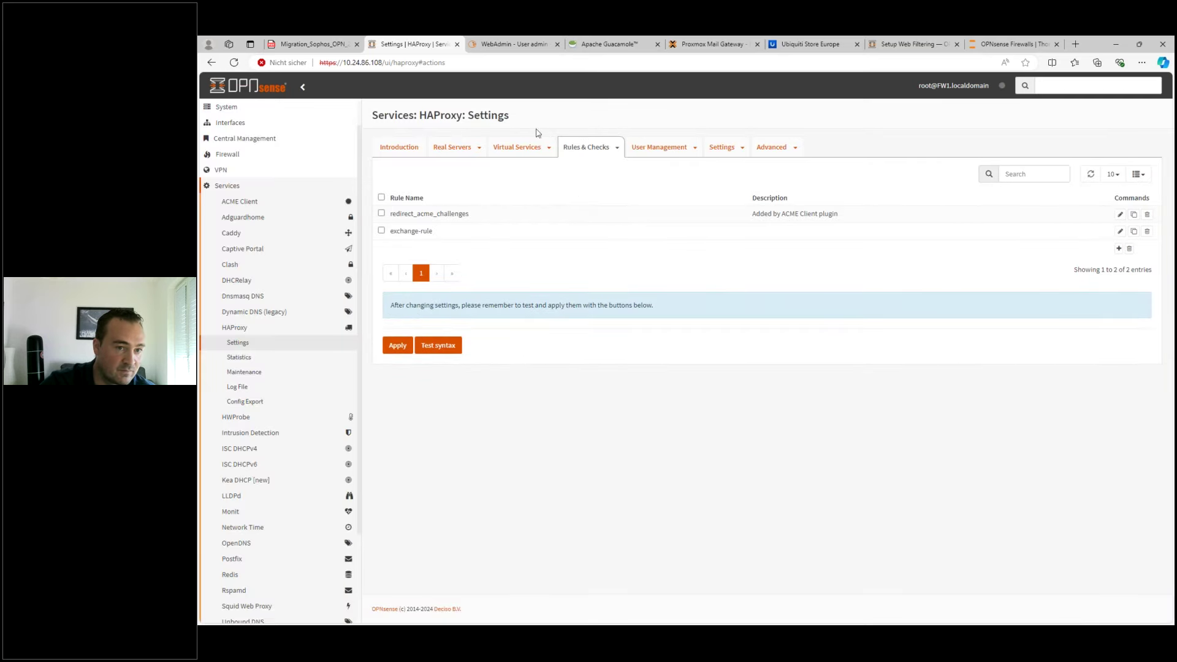
{"action": "left_click", "coordinate": [548, 147]}
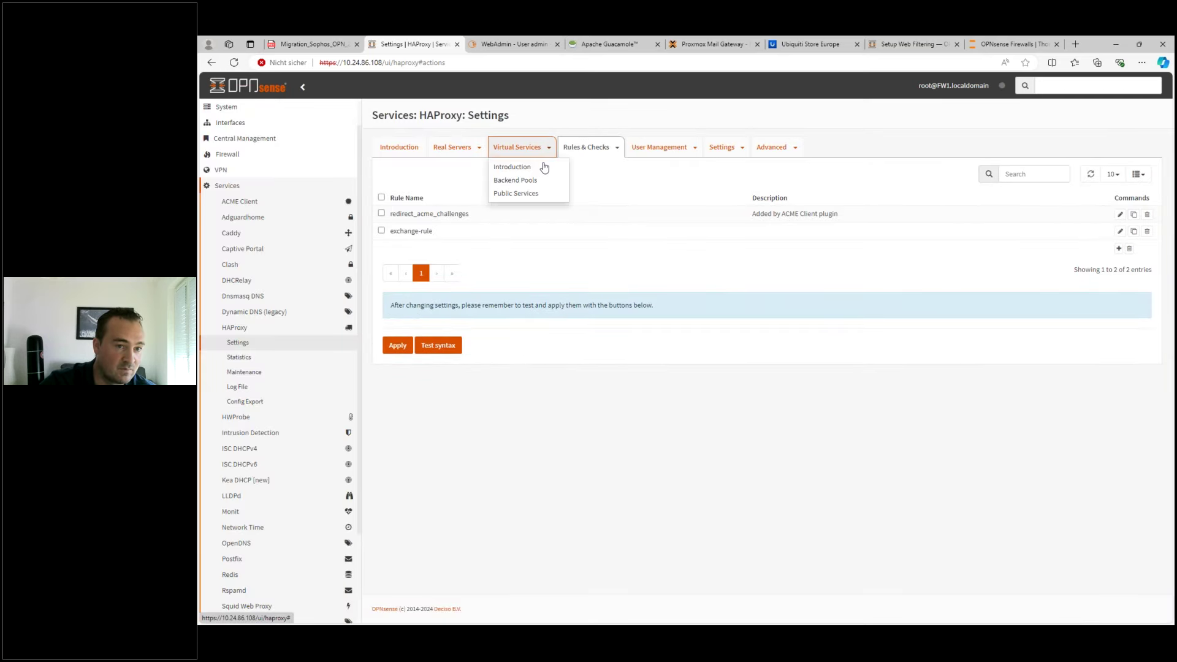
- Draft a public service named Master-FW with exchange-rule selected, then cancel it unsaved
{"action": "left_click", "coordinate": [514, 195]}
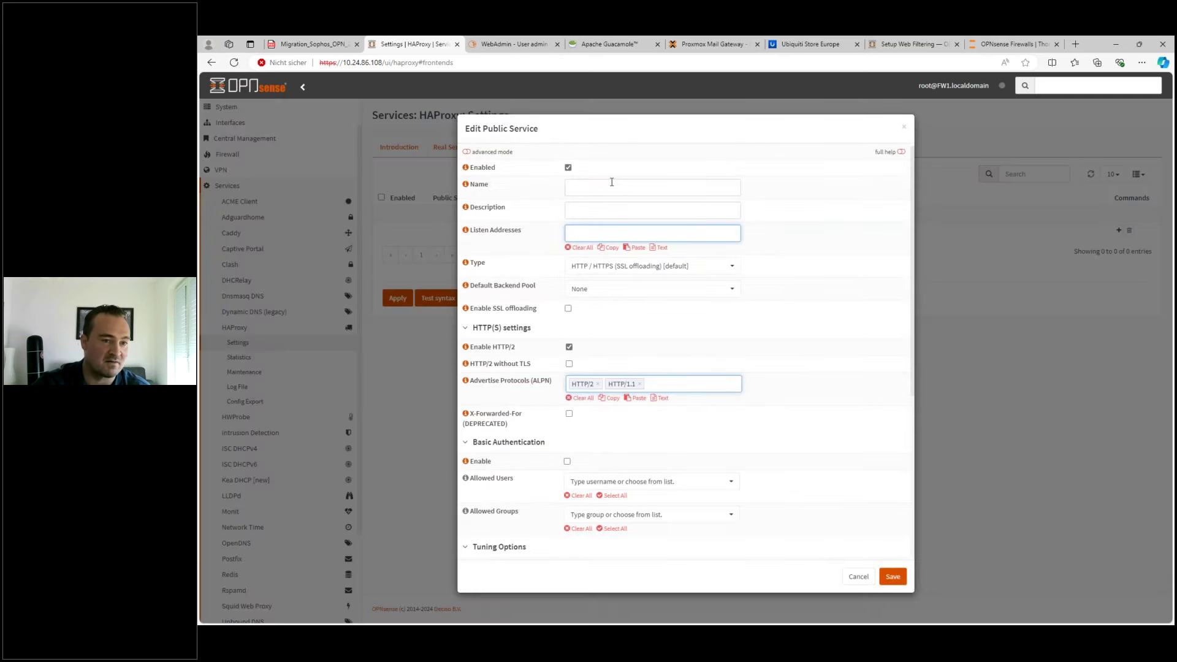
{"action": "left_click", "coordinate": [611, 186]}
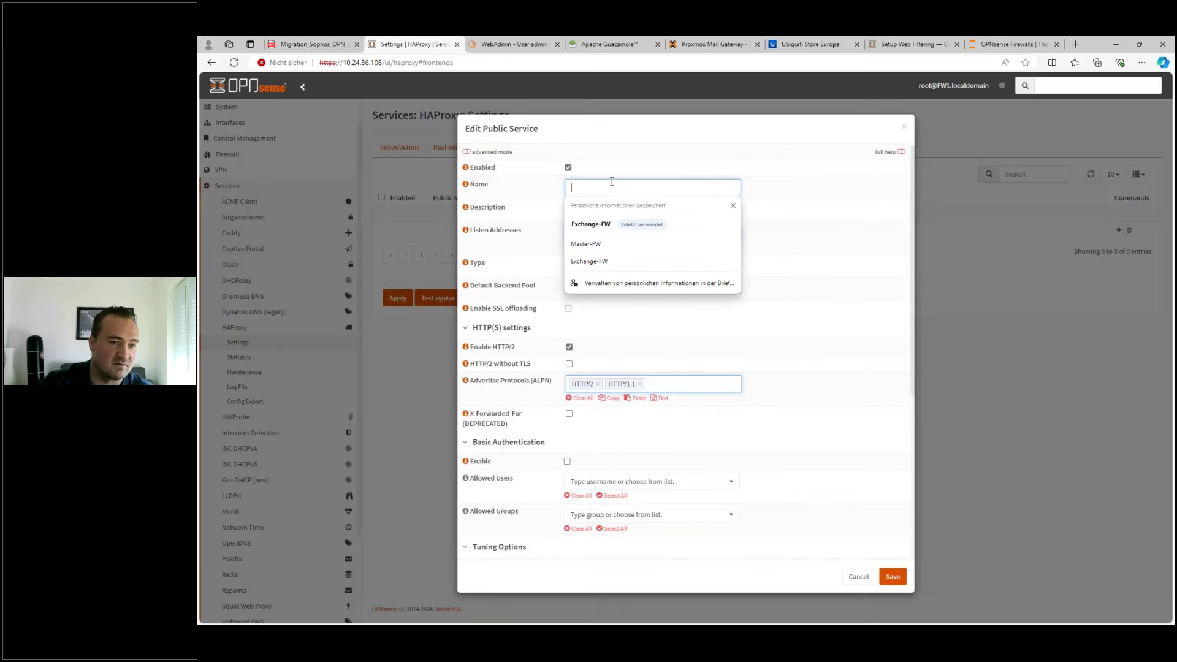
{"action": "left_click", "coordinate": [593, 245]}
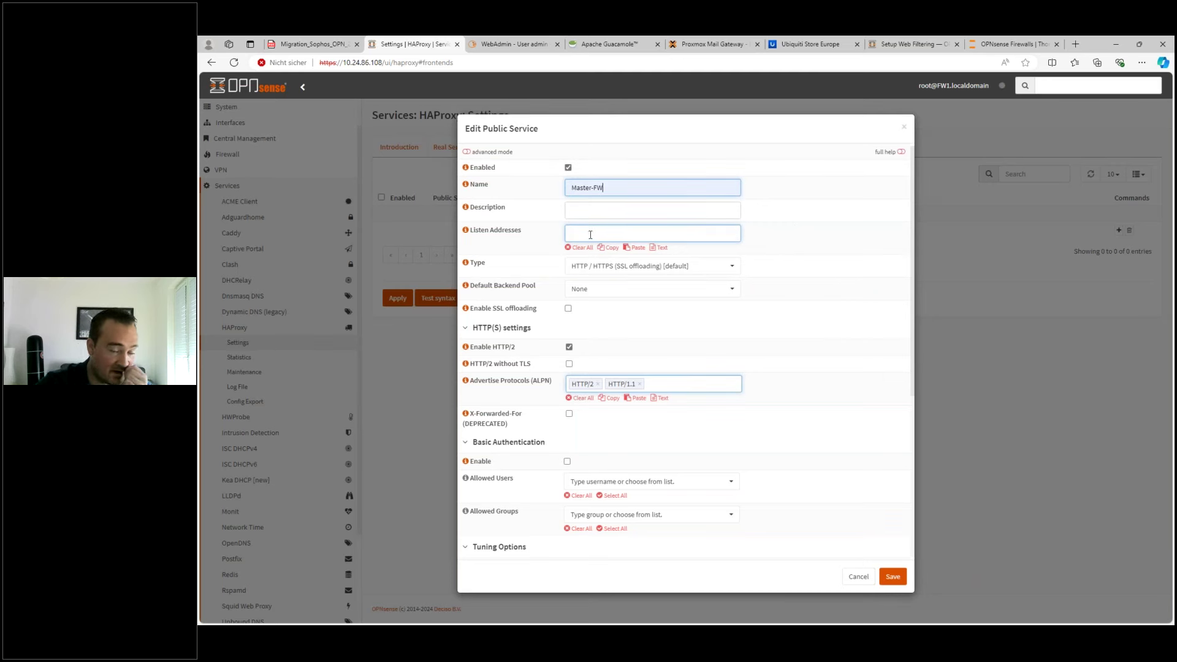
{"action": "left_click", "coordinate": [609, 237]}
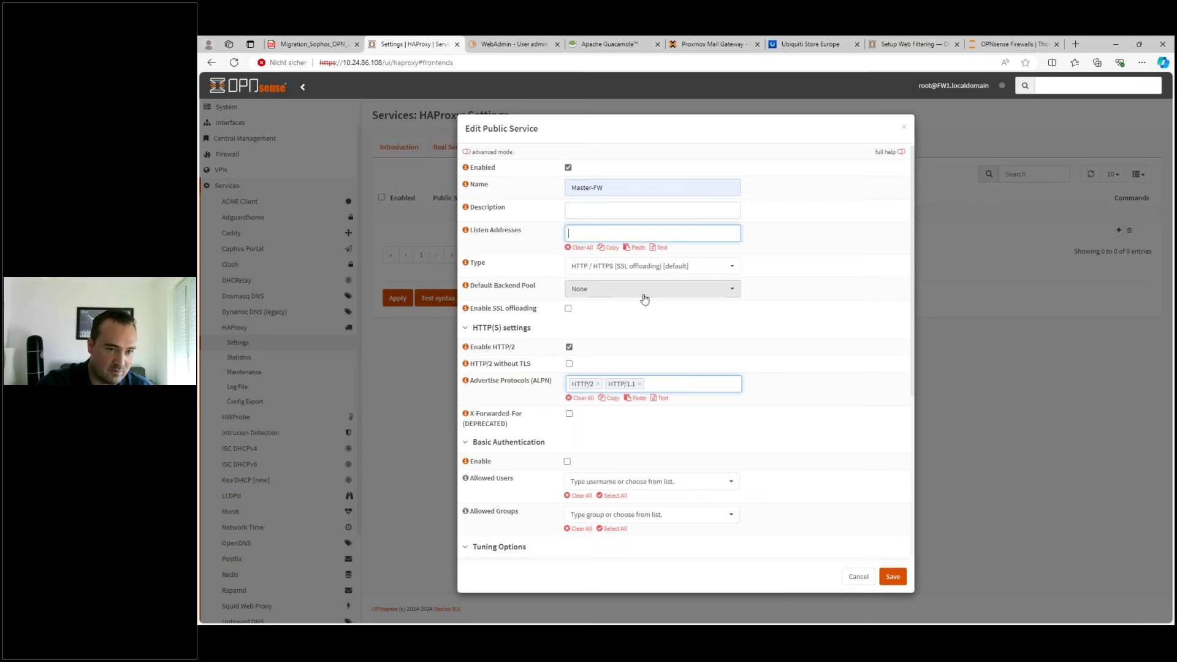
{"action": "scroll", "coordinate": [693, 328], "scroll_direction": "down", "scroll_amount": 5}
{"action": "scroll", "coordinate": [691, 328], "scroll_direction": "up", "scroll_amount": 5}
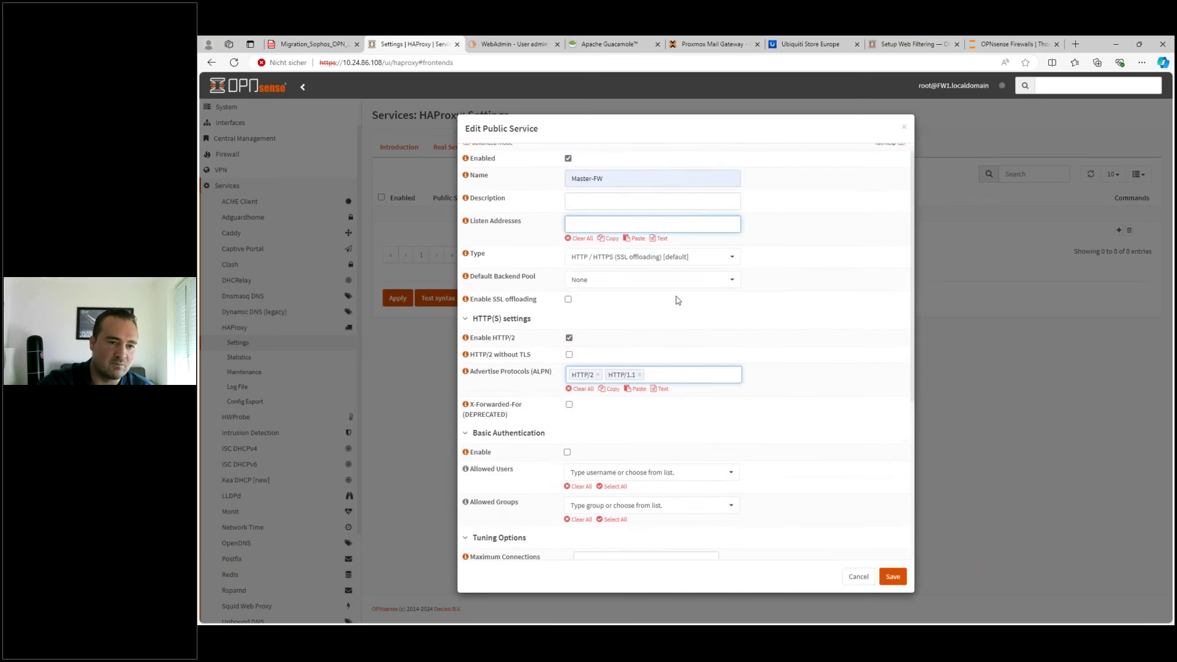
{"action": "scroll", "coordinate": [711, 341], "scroll_direction": "down", "scroll_amount": 5}
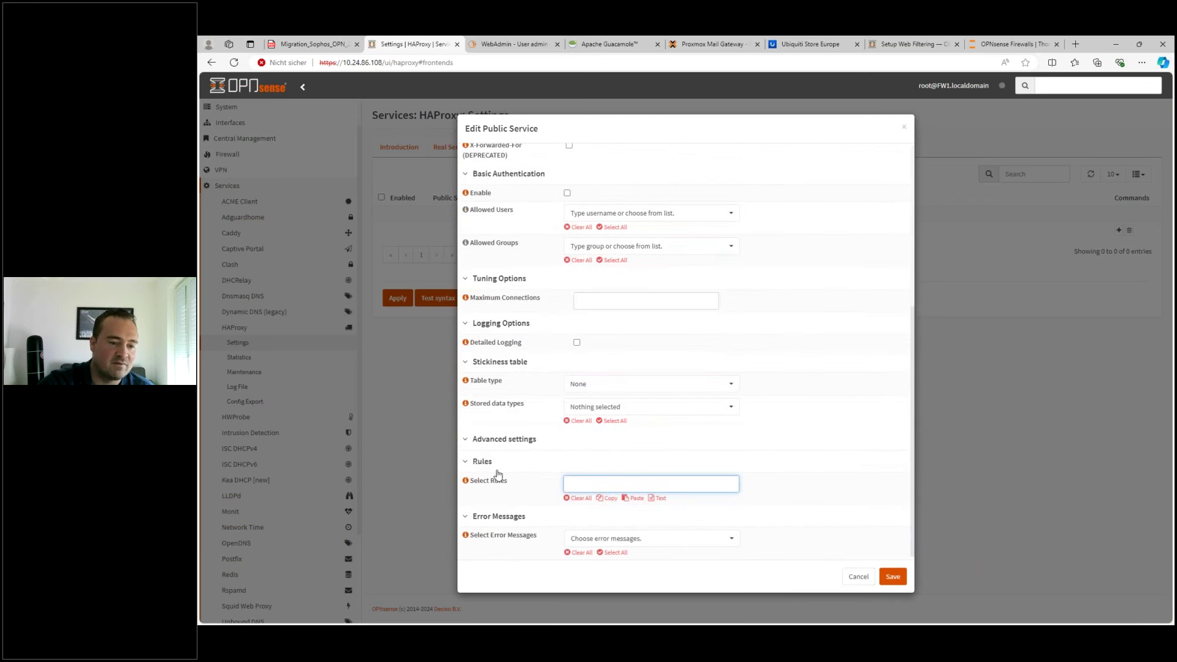
{"action": "left_click_drag", "start_coordinate": [471, 480], "coordinate": [500, 482]}
{"action": "left_click", "coordinate": [576, 484]}
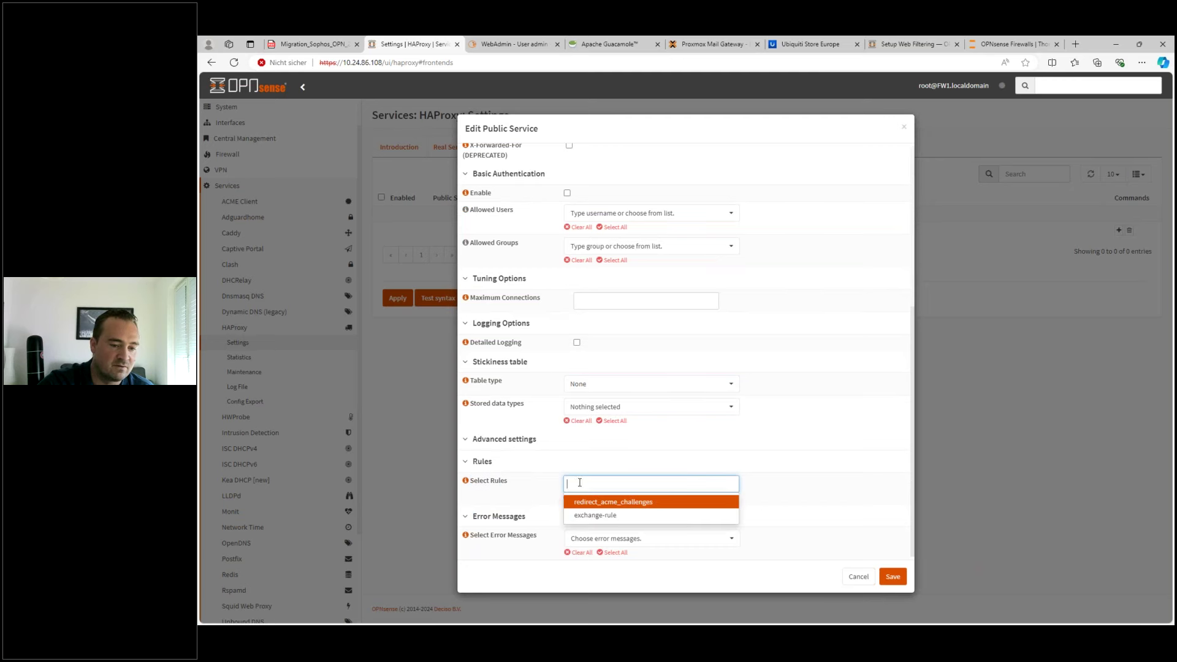
{"action": "left_click", "coordinate": [592, 515]}
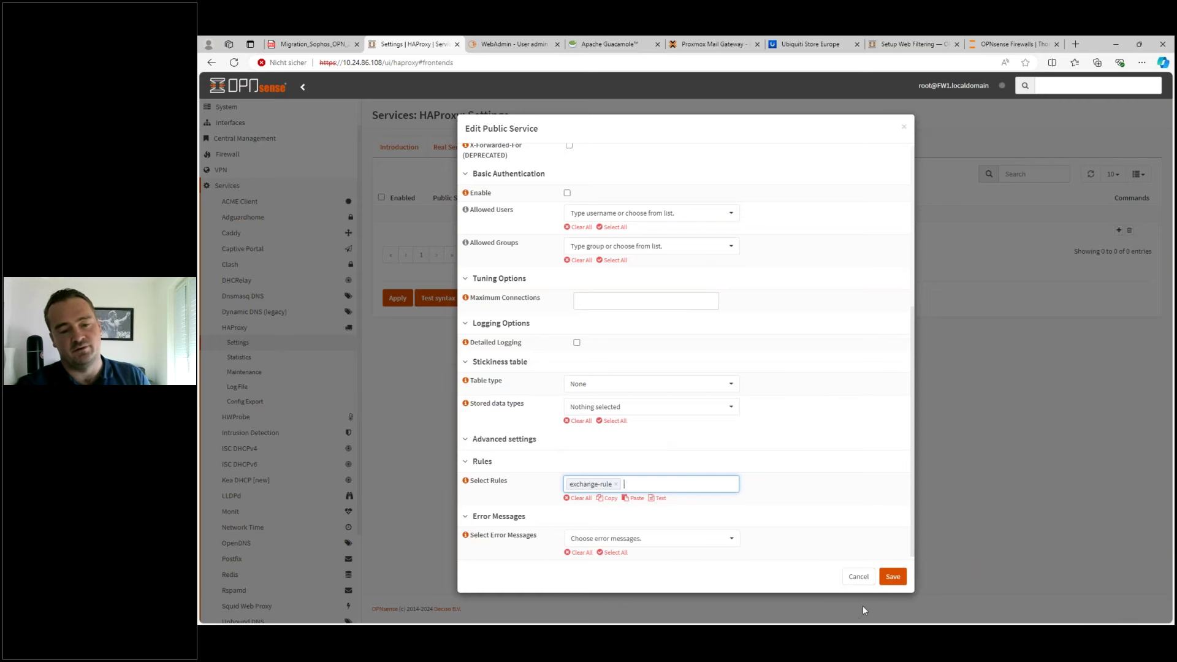
{"action": "left_click", "coordinate": [857, 579]}
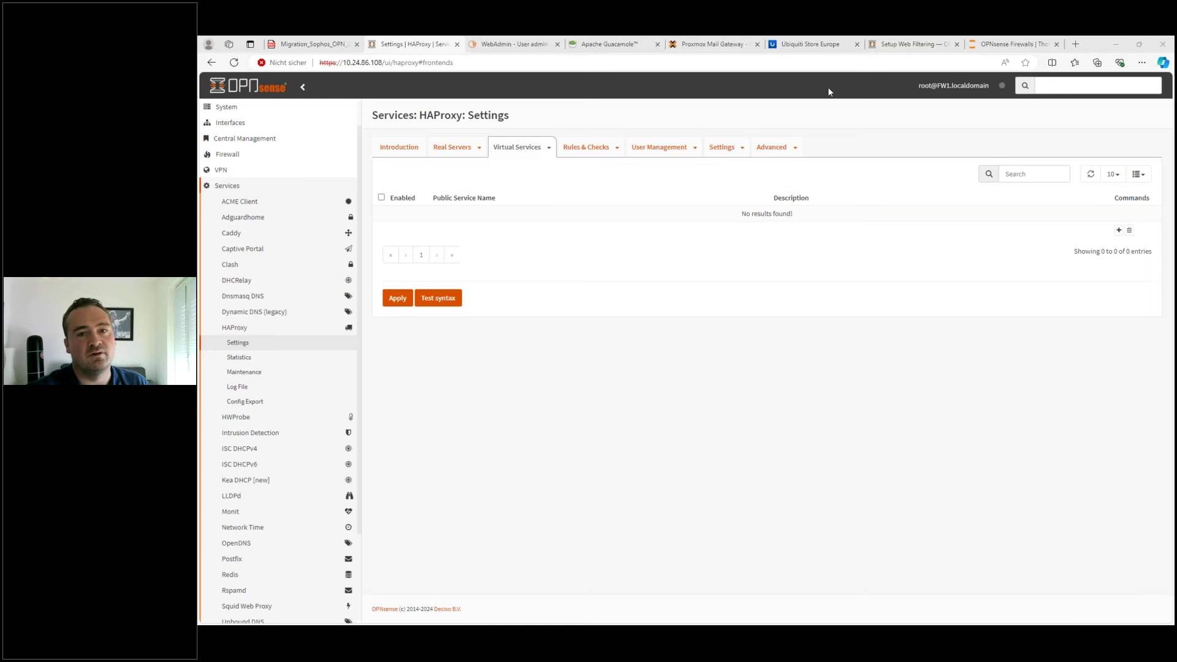
- Switch to the OPNsense Docs web filtering guide at Step 2, Configure Blacklist
{"action": "left_click", "coordinate": [899, 50]}
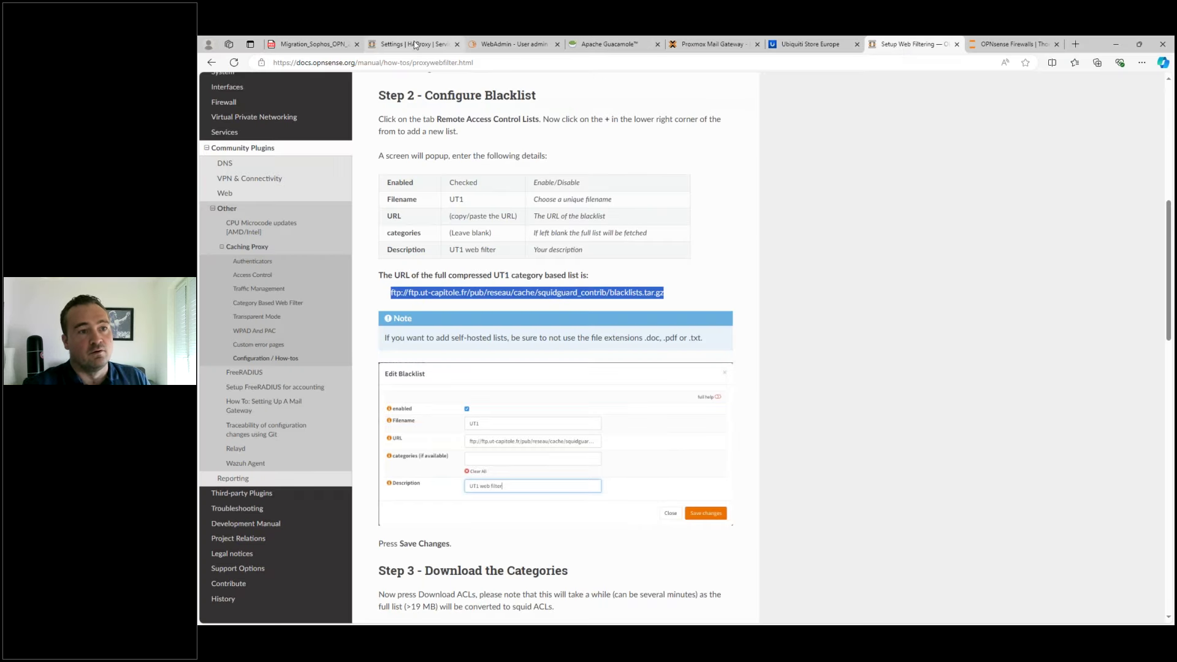
{"action": "mouse_move", "coordinate": [415, 45]}
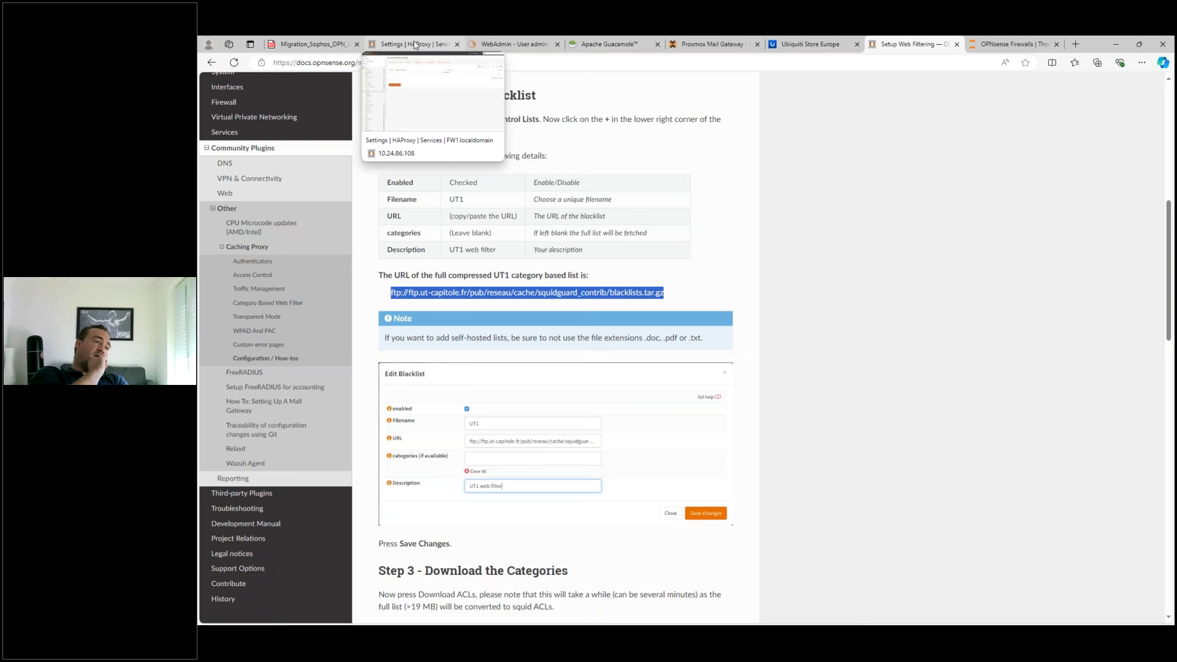
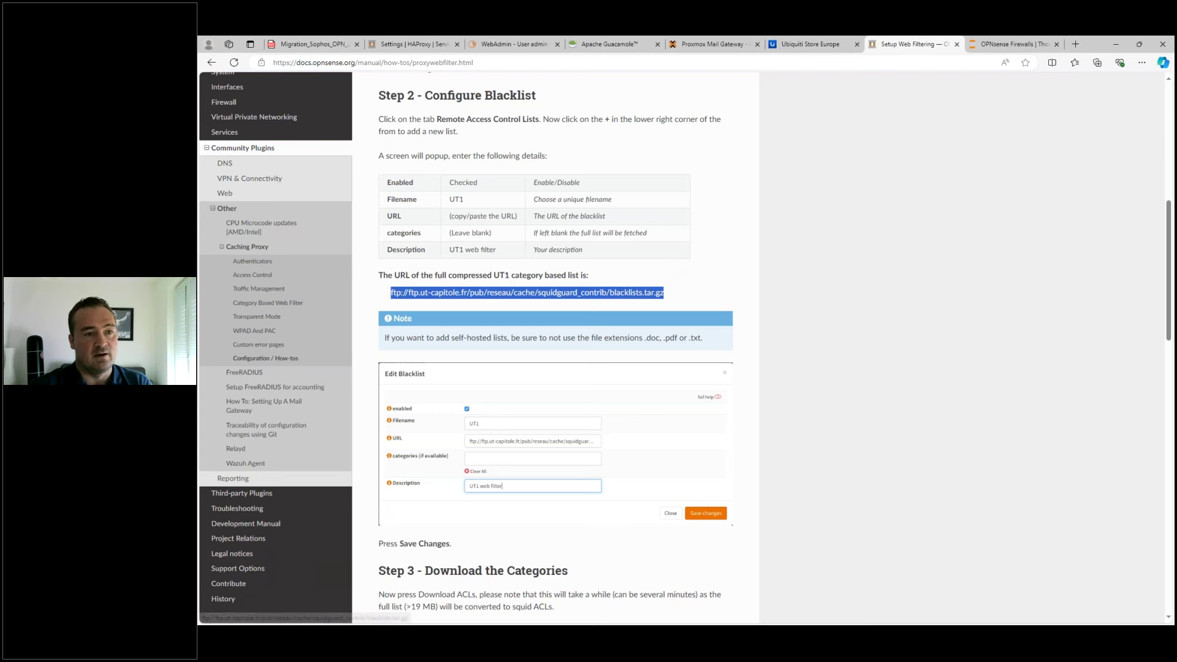
- Open the Squid Web Proxy forward proxy settings in OPNsense
{"action": "left_click", "coordinate": [412, 44]}
{"action": "scroll", "coordinate": [236, 565], "scroll_direction": "down", "scroll_amount": 2}
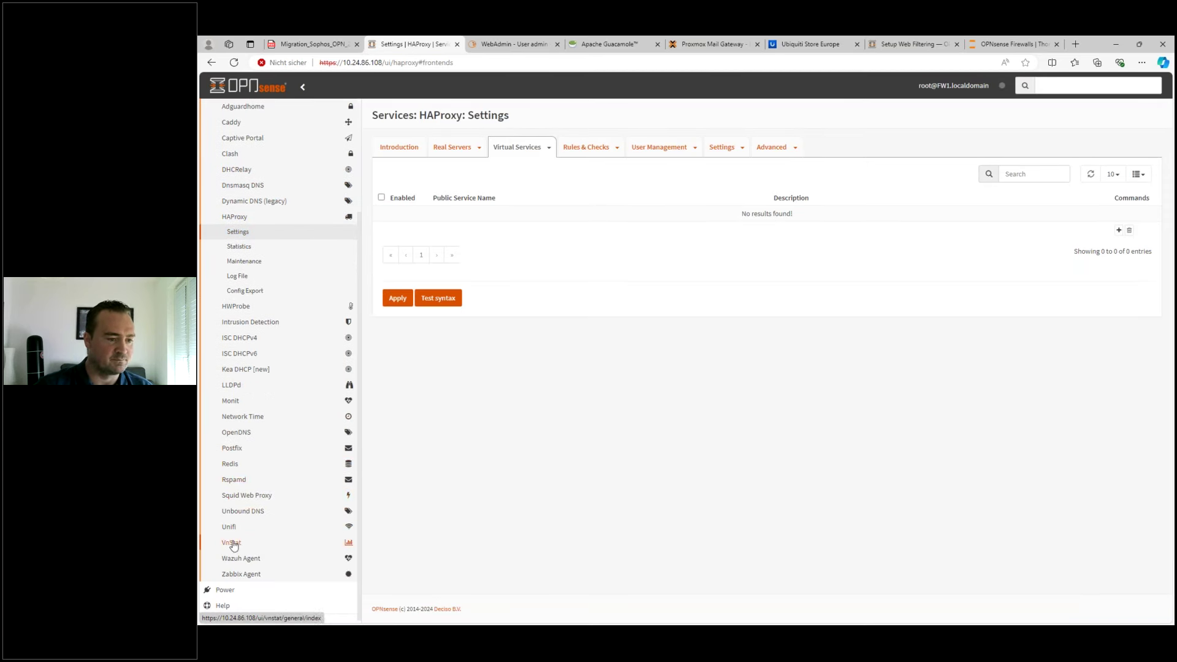
{"action": "left_click", "coordinate": [241, 495]}
{"action": "left_click", "coordinate": [242, 510]}
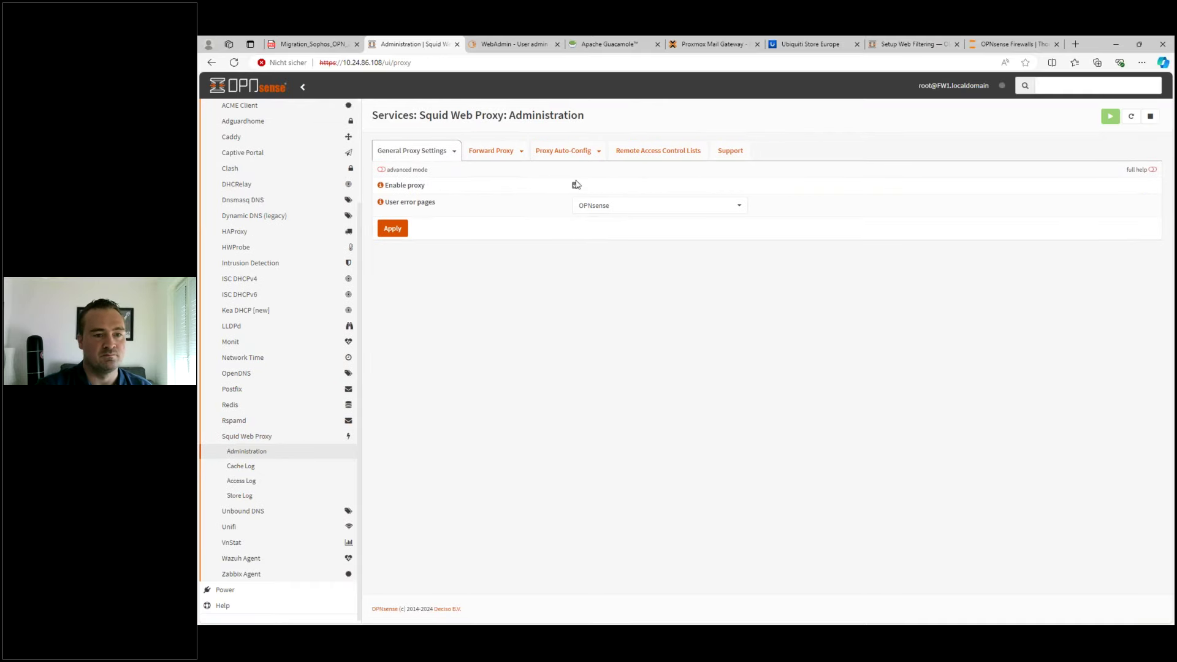
{"action": "left_click", "coordinate": [491, 150]}
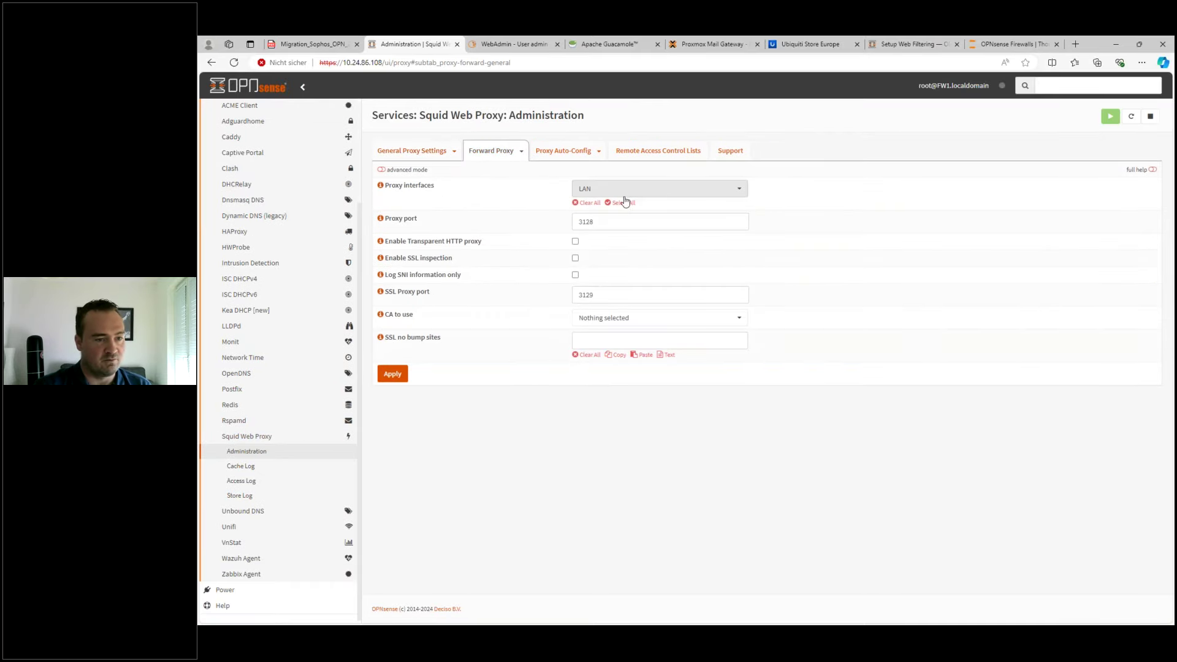
- Enable transparent HTTP proxy, SSL inspection and SNI-only logging on proxy port 3128
{"action": "double_click", "coordinate": [659, 222]}
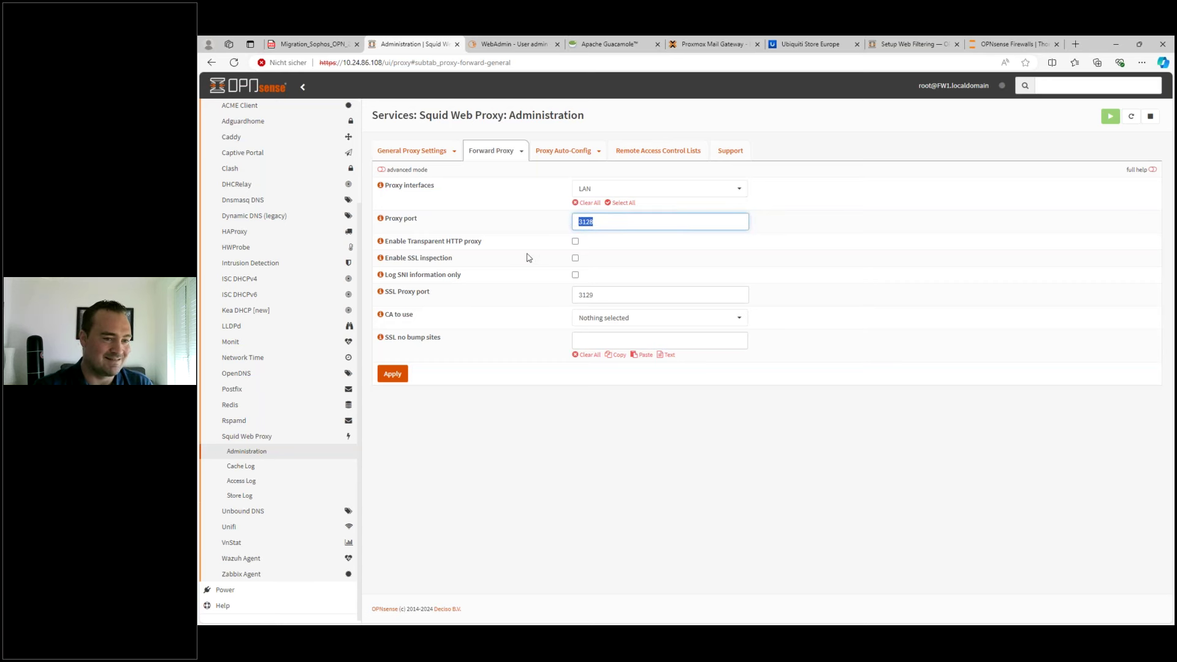
{"action": "left_click", "coordinate": [575, 242]}
{"action": "left_click", "coordinate": [576, 258]}
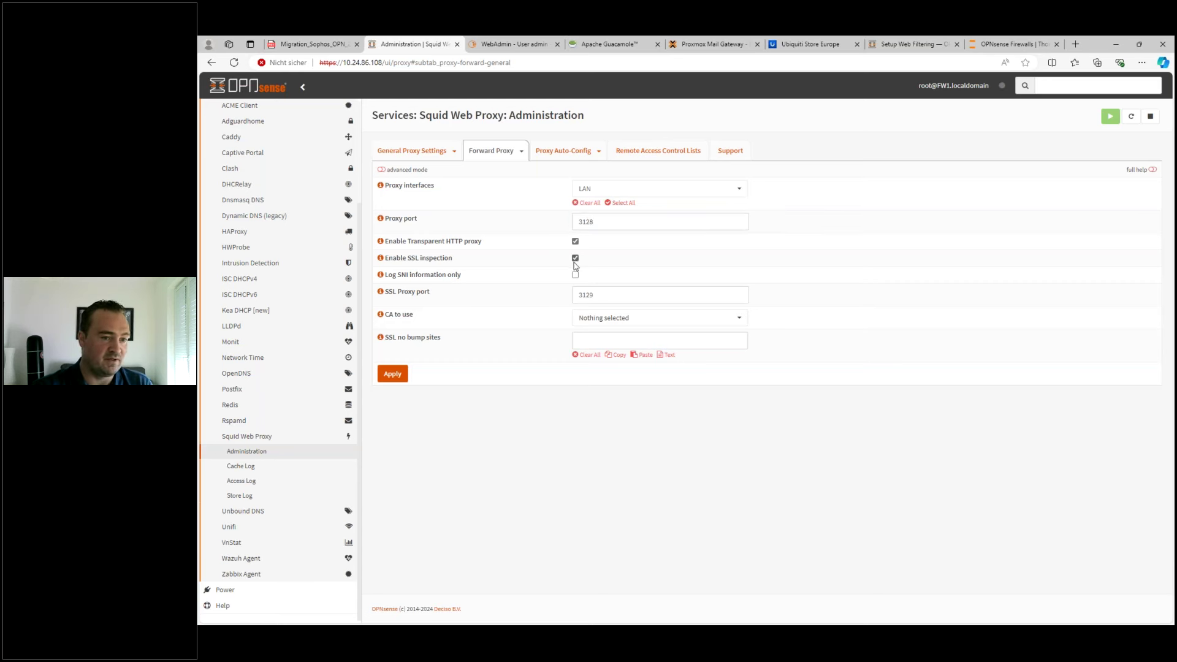
{"action": "left_click", "coordinate": [575, 275]}
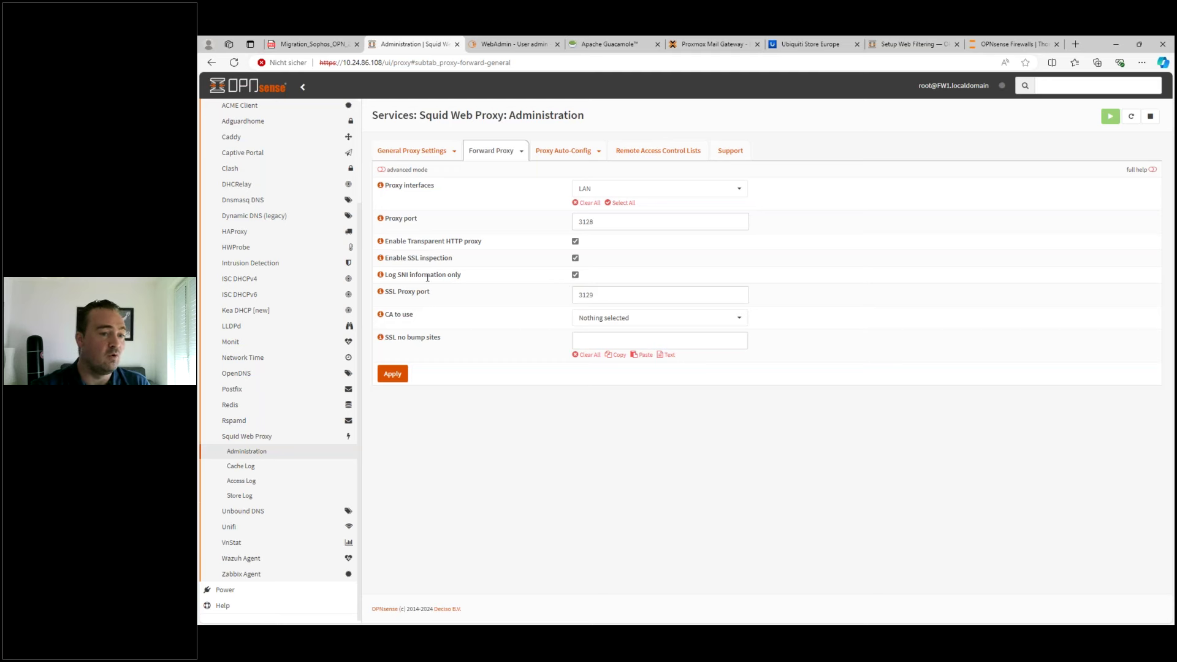
{"action": "left_click_drag", "start_coordinate": [386, 274], "coordinate": [470, 280]}
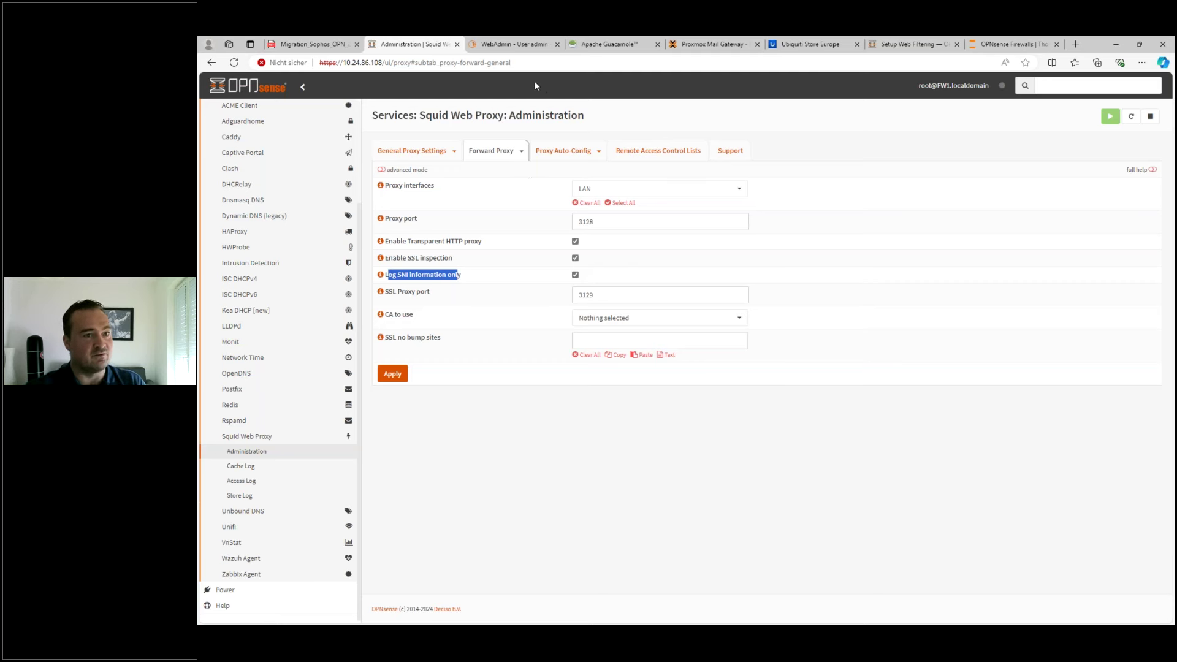
{"action": "left_click", "coordinate": [496, 44]}
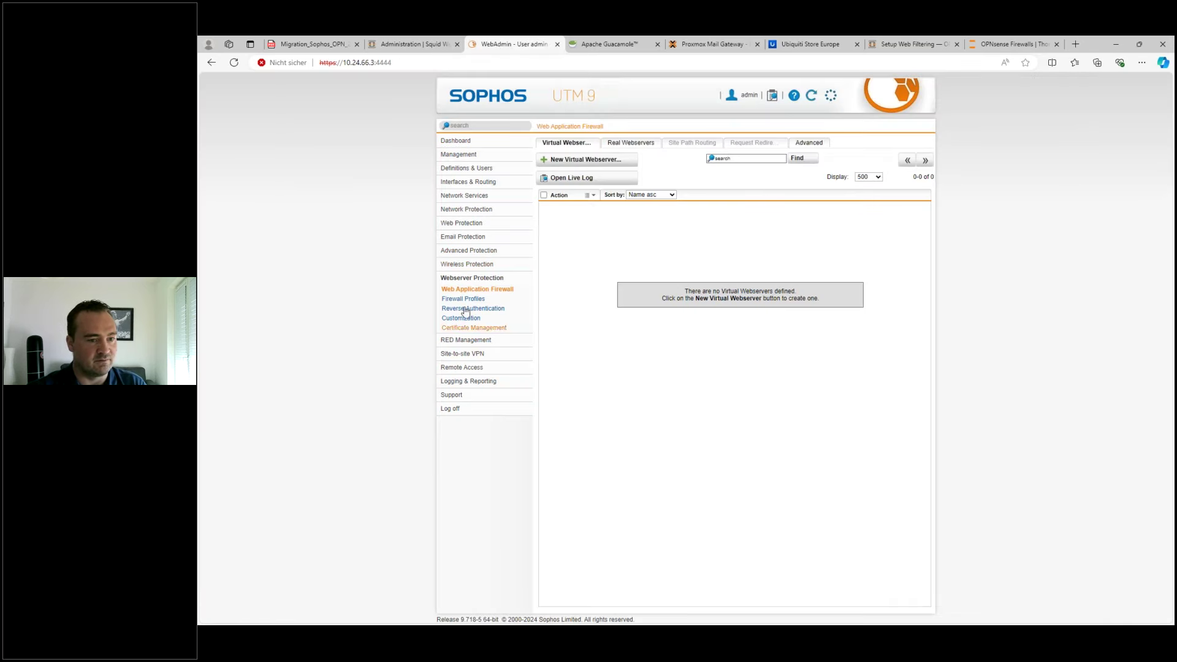
- Review Sophos Web Filtering settings, then return to the OPNsense Squid proxy tab
{"action": "left_click", "coordinate": [463, 223]}
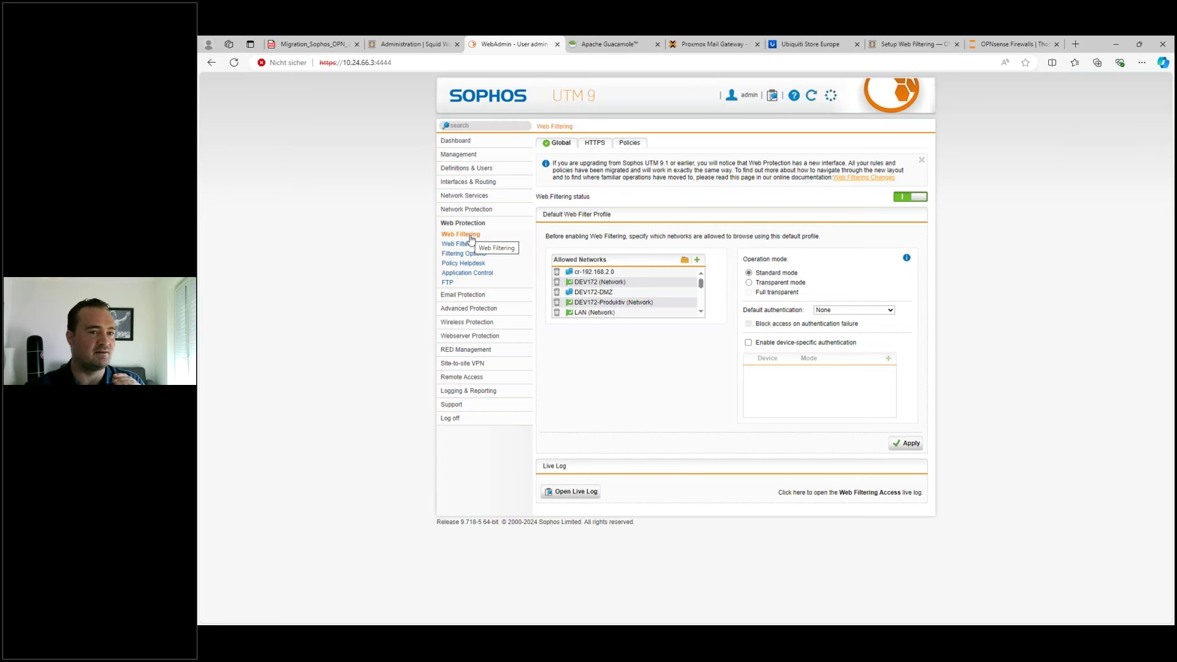
{"action": "left_click", "coordinate": [417, 45]}
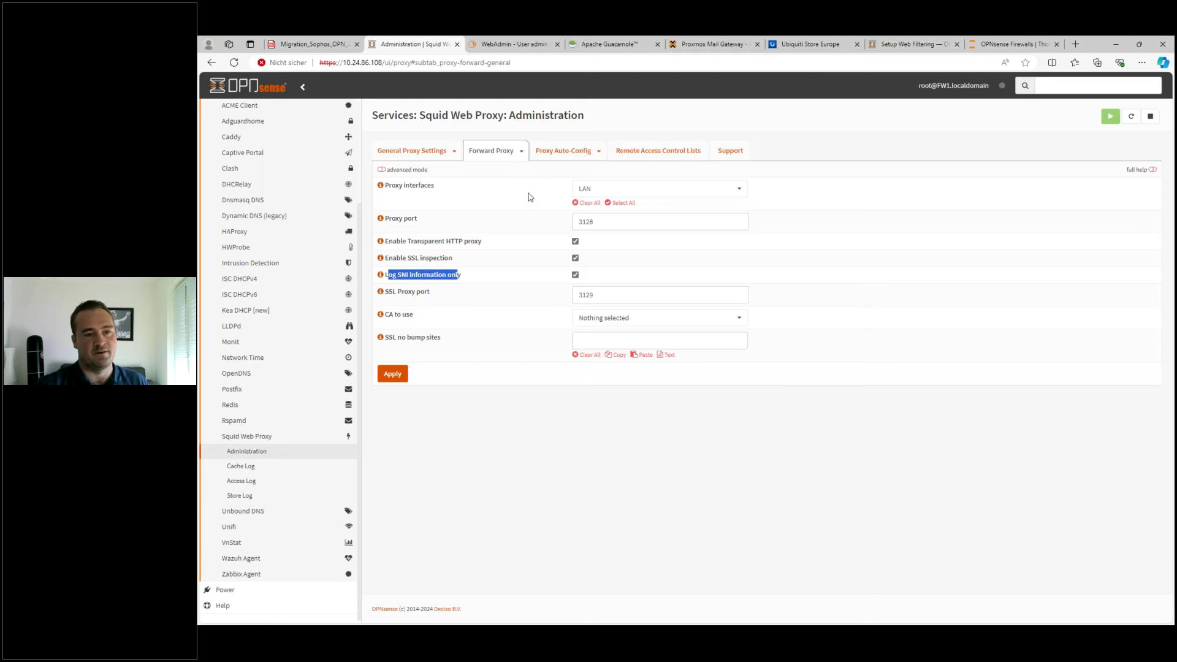
- Show the Remote Access Control Lists and consult the web filtering setup guide
{"action": "left_click", "coordinate": [388, 275]}
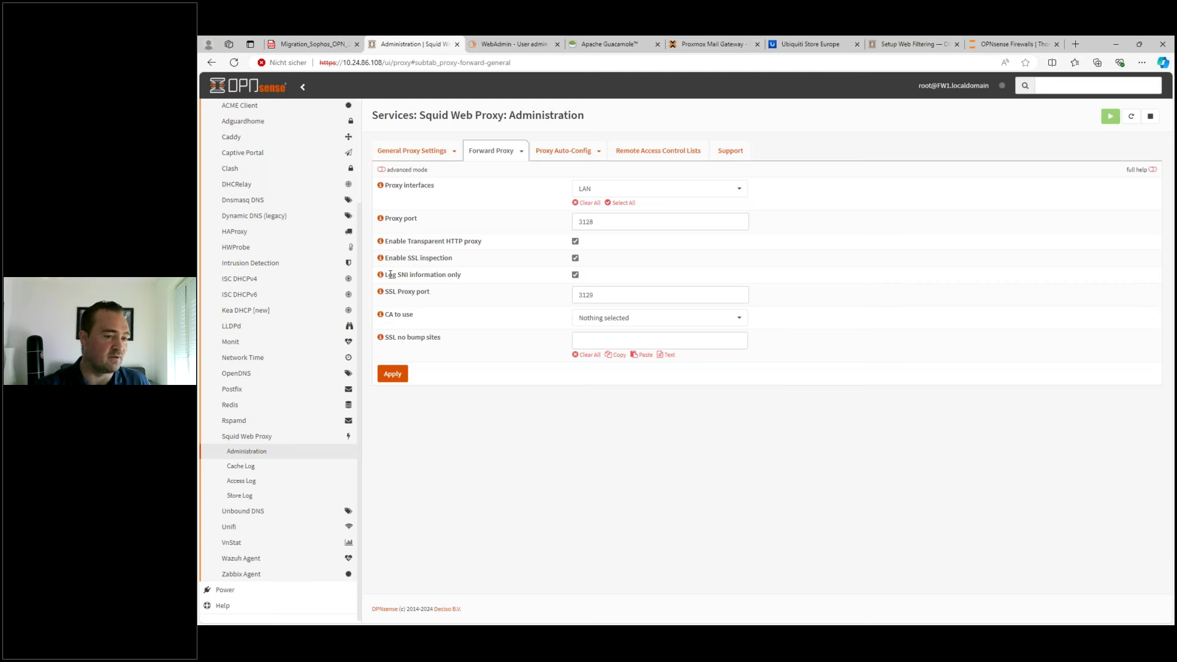
{"action": "left_click_drag", "start_coordinate": [385, 275], "coordinate": [455, 278]}
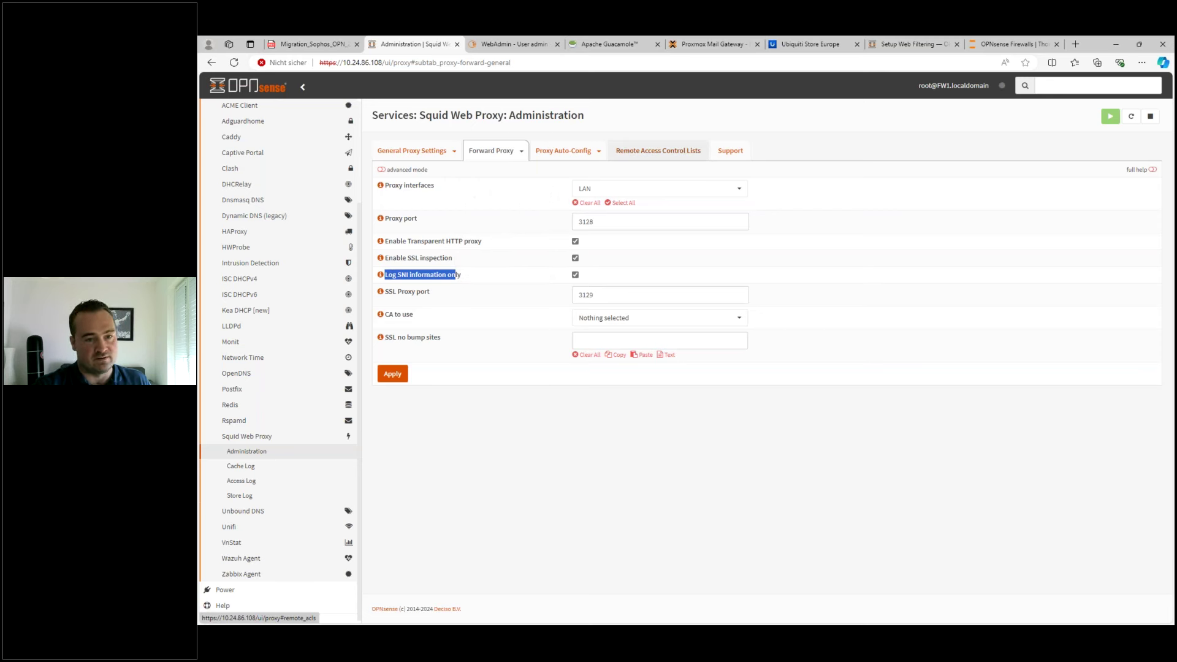
{"action": "left_click", "coordinate": [643, 156]}
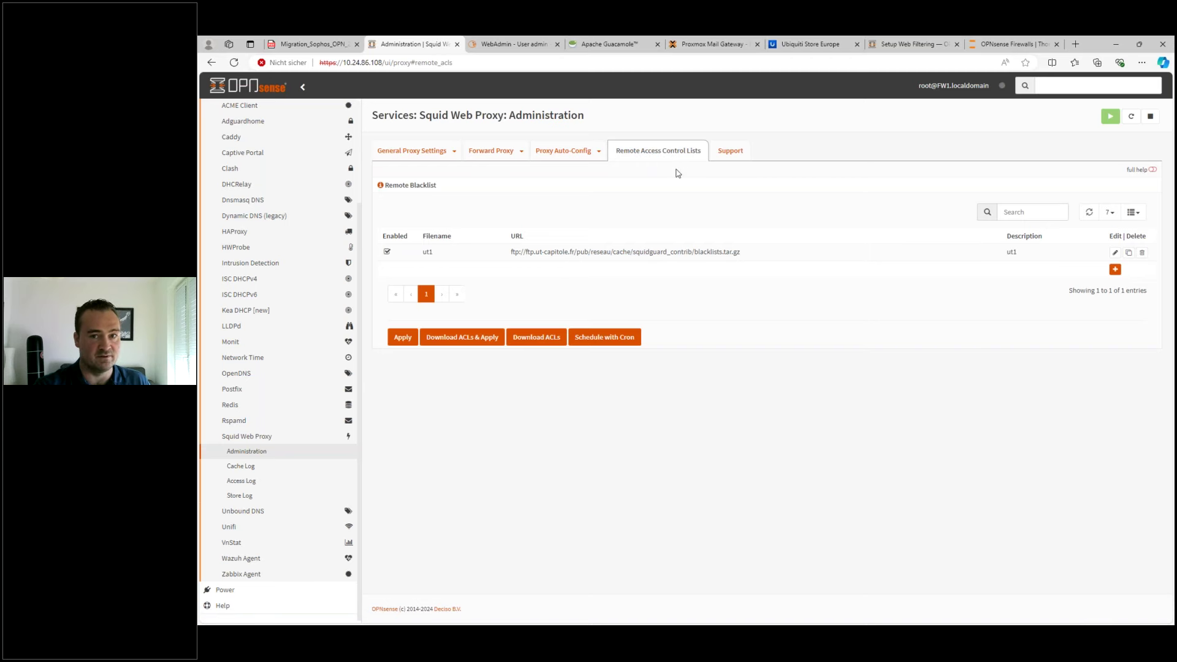
{"action": "left_click", "coordinate": [904, 44]}
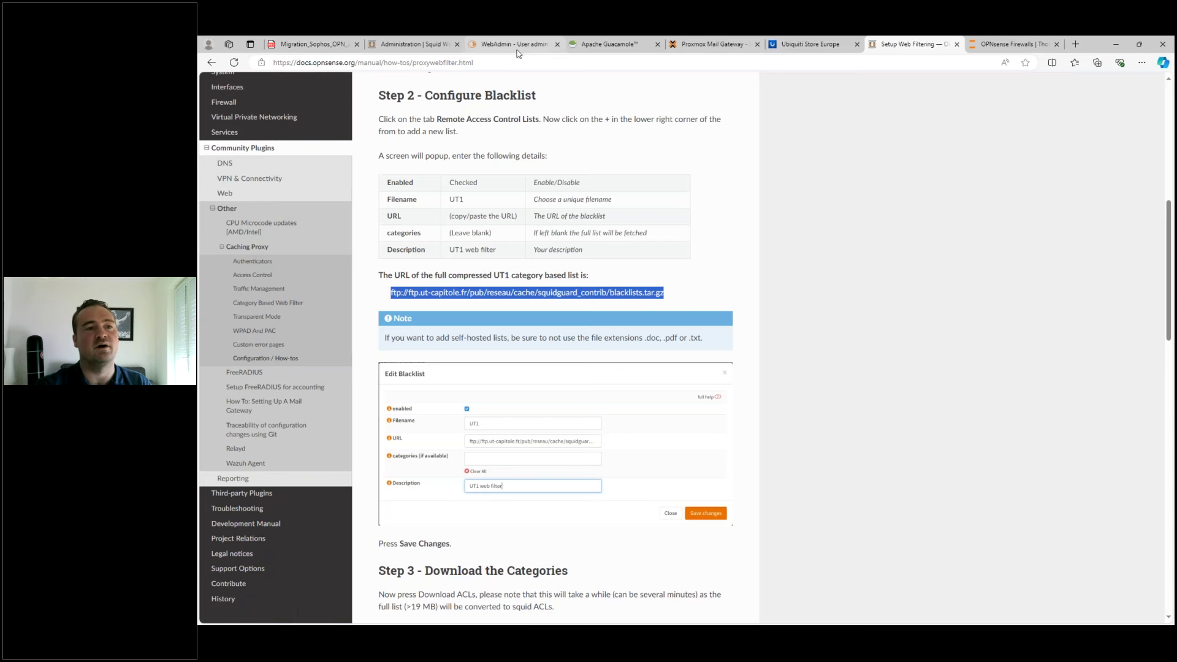
- Copy the ut1 blacklist URL and highlight its ut-capitole.fr domain
{"action": "left_click", "coordinate": [415, 46]}
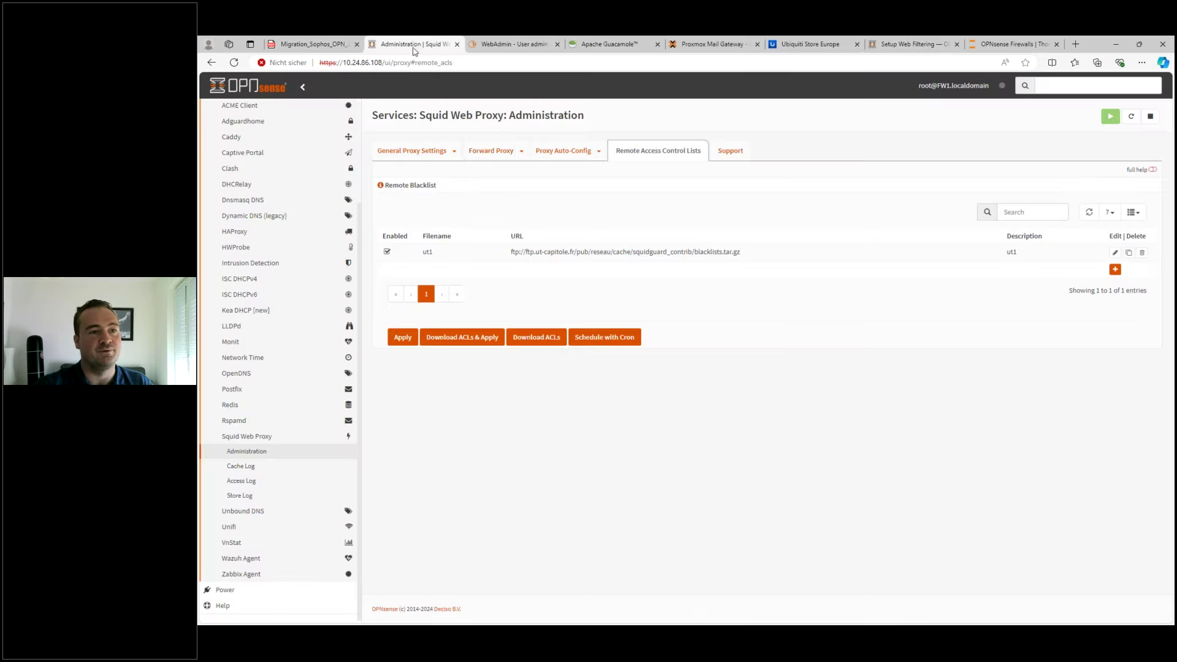
{"action": "left_click_drag", "start_coordinate": [515, 252], "coordinate": [741, 255]}
{"action": "key", "text": "ctrl+c"}
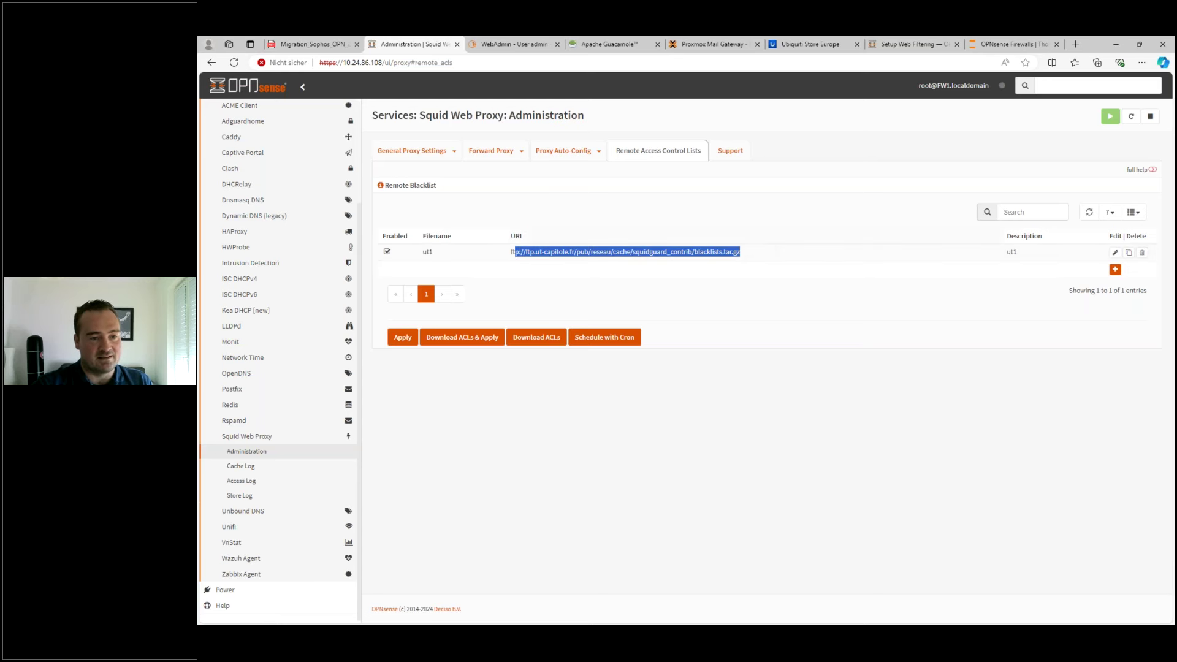
{"action": "left_click", "coordinate": [537, 252]}
{"action": "left_click_drag", "start_coordinate": [536, 252], "coordinate": [576, 254]}
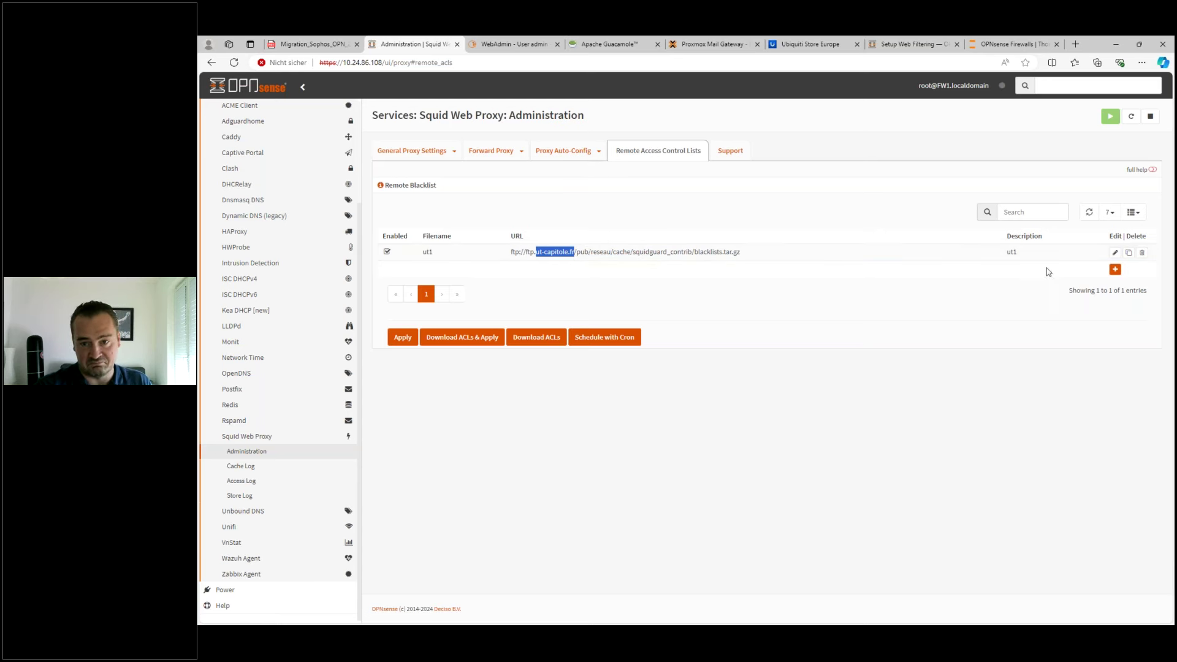
- Open the ut1 blacklist editor and browse its category choices
{"action": "left_click", "coordinate": [1115, 253]}
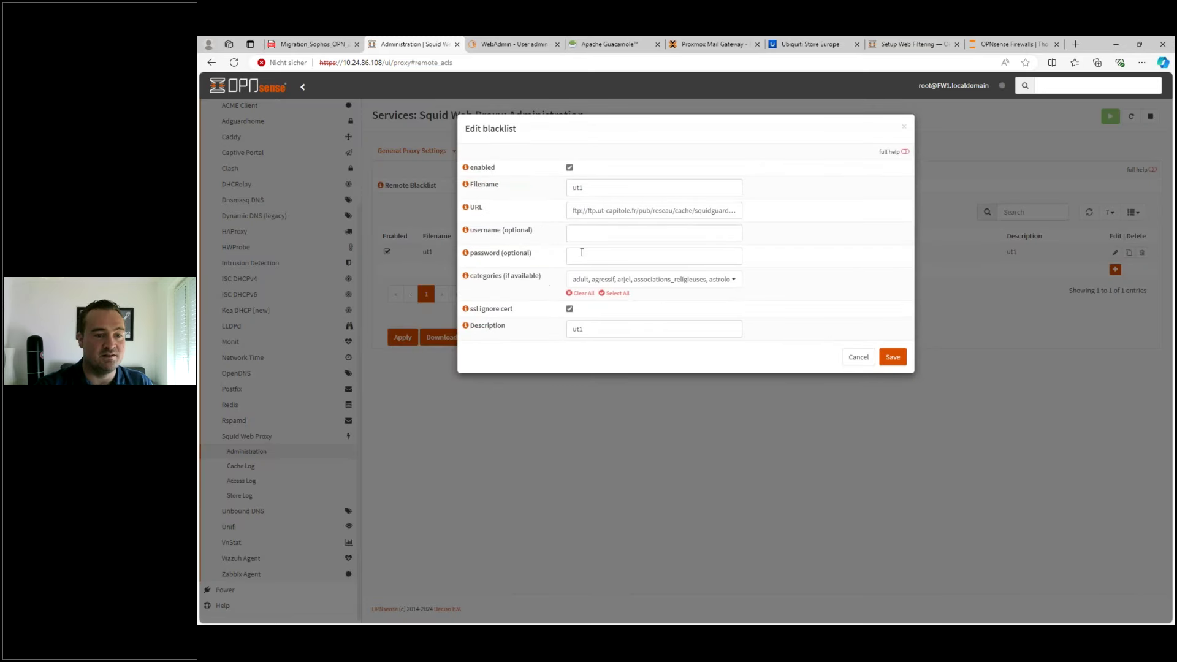
{"action": "left_click", "coordinate": [642, 279]}
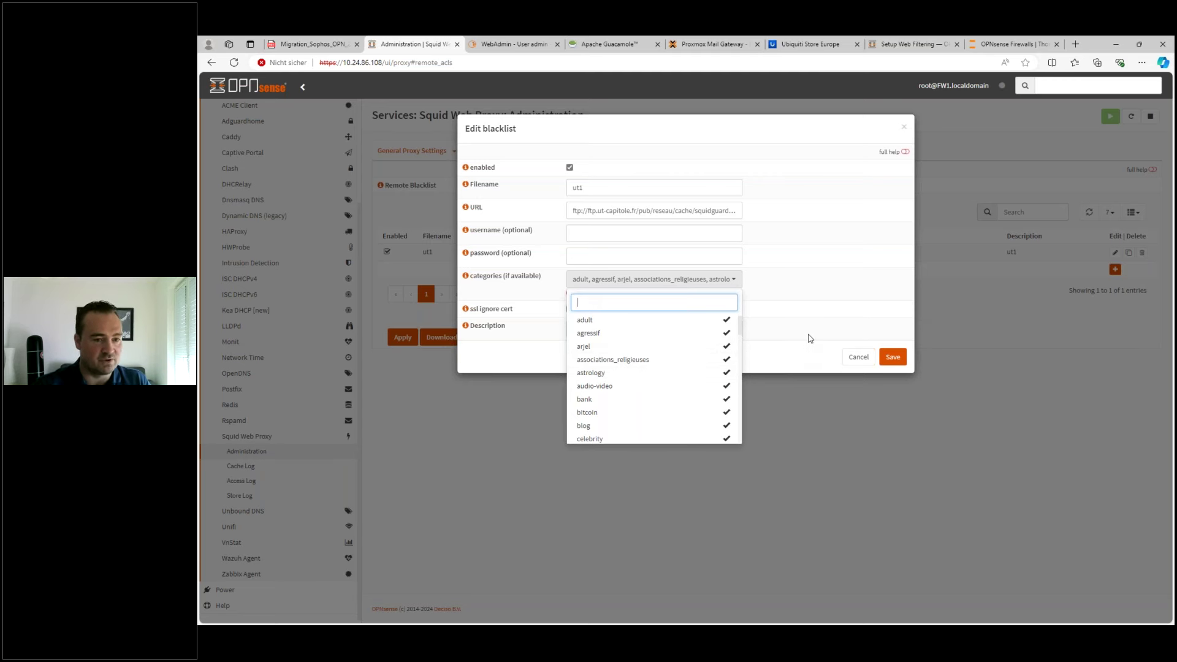
{"action": "scroll", "coordinate": [658, 385], "scroll_direction": "down", "scroll_amount": 6}
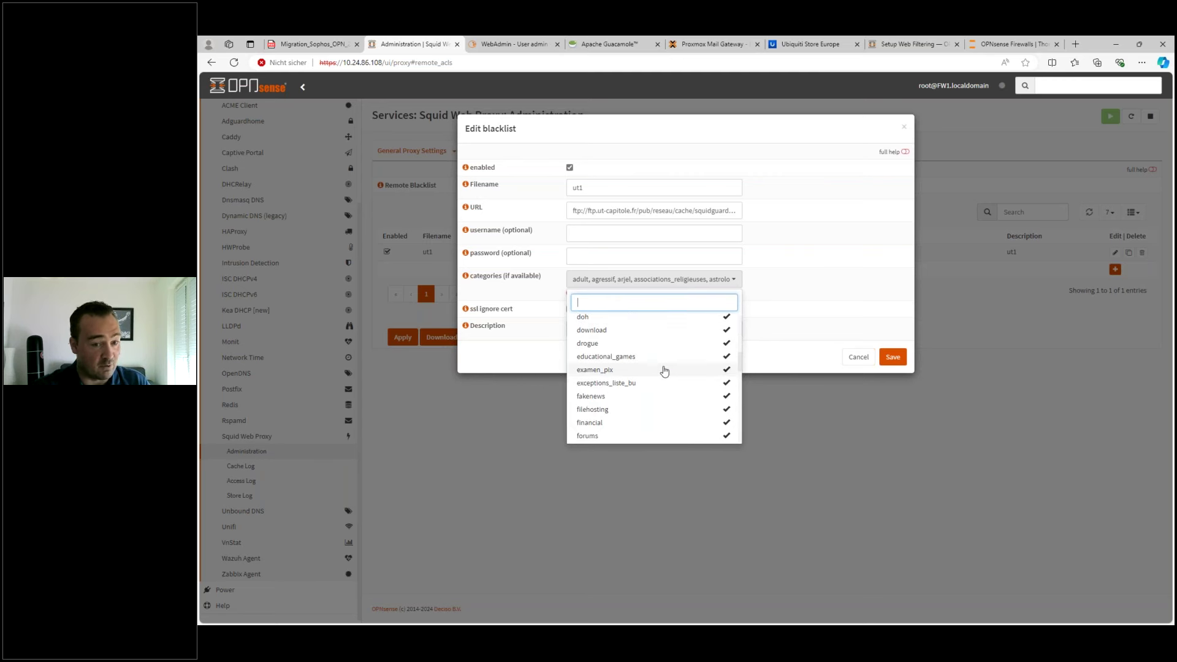
{"action": "scroll", "coordinate": [664, 370], "scroll_direction": "down", "scroll_amount": 2}
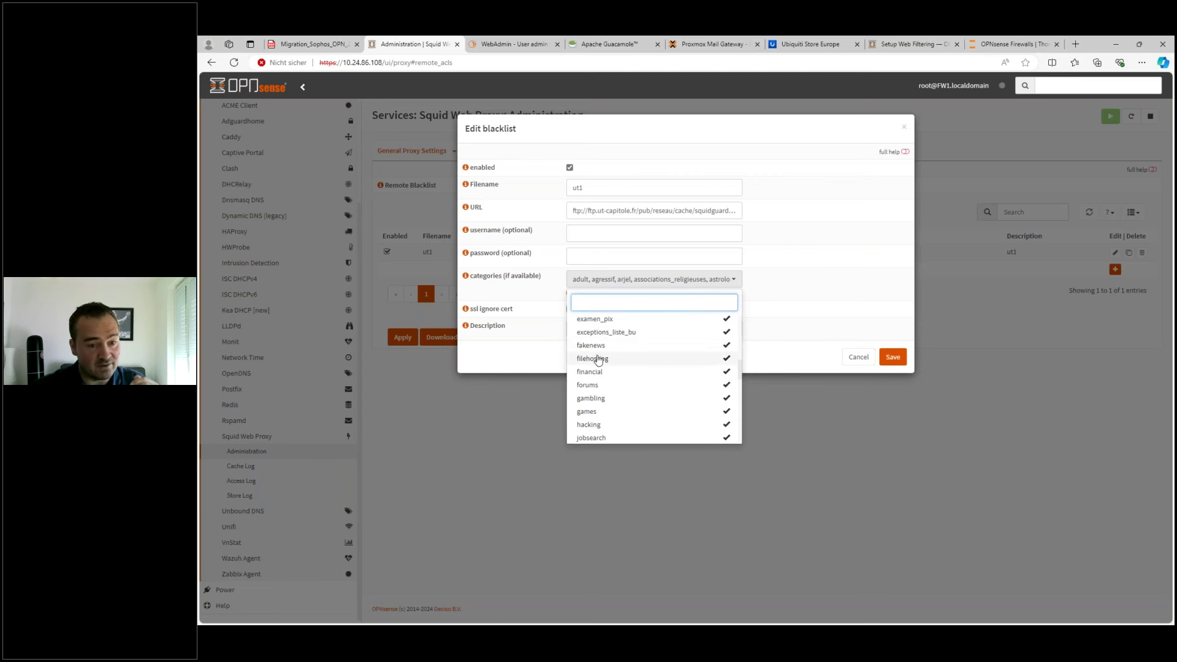
{"action": "scroll", "coordinate": [605, 380], "scroll_direction": "down", "scroll_amount": 2}
{"action": "scroll", "coordinate": [622, 380], "scroll_direction": "down", "scroll_amount": 8}
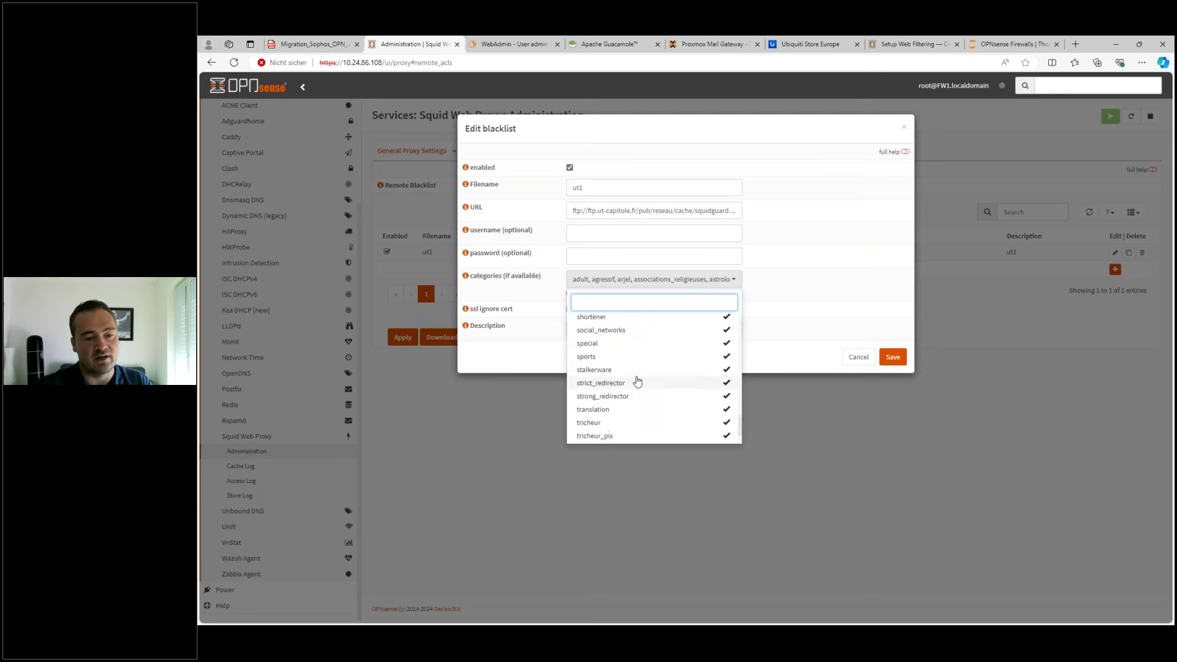
- Close the category list and cancel the blacklist editor without saving
{"action": "left_click", "coordinate": [800, 356]}
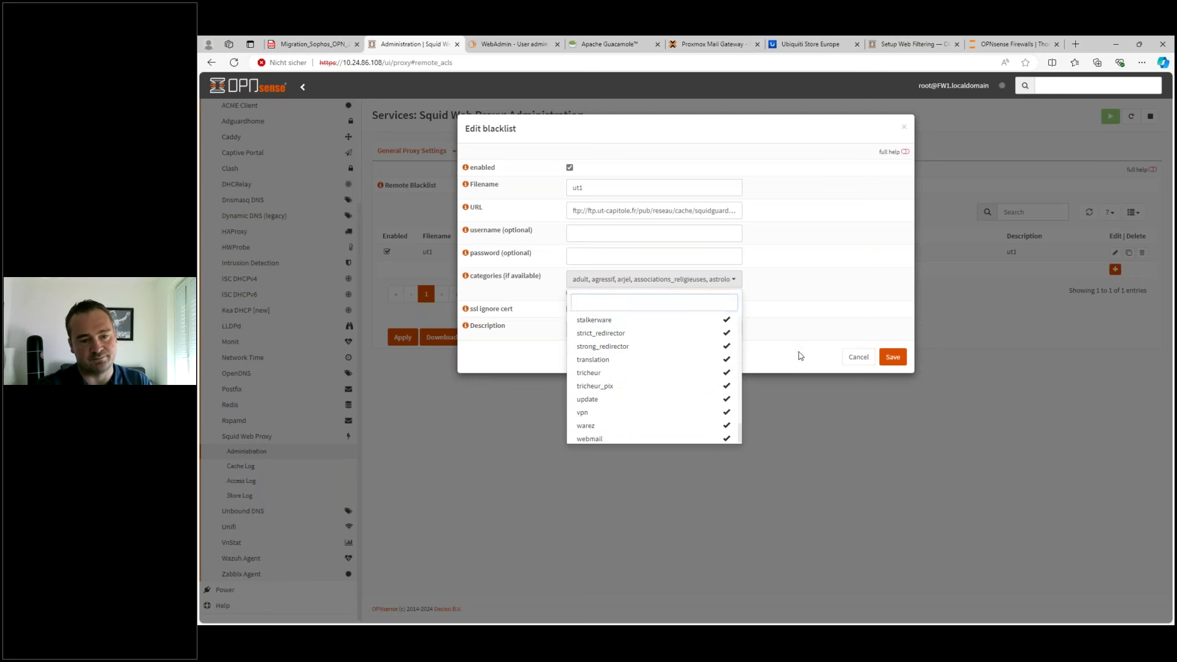
{"action": "left_click", "coordinate": [858, 358]}
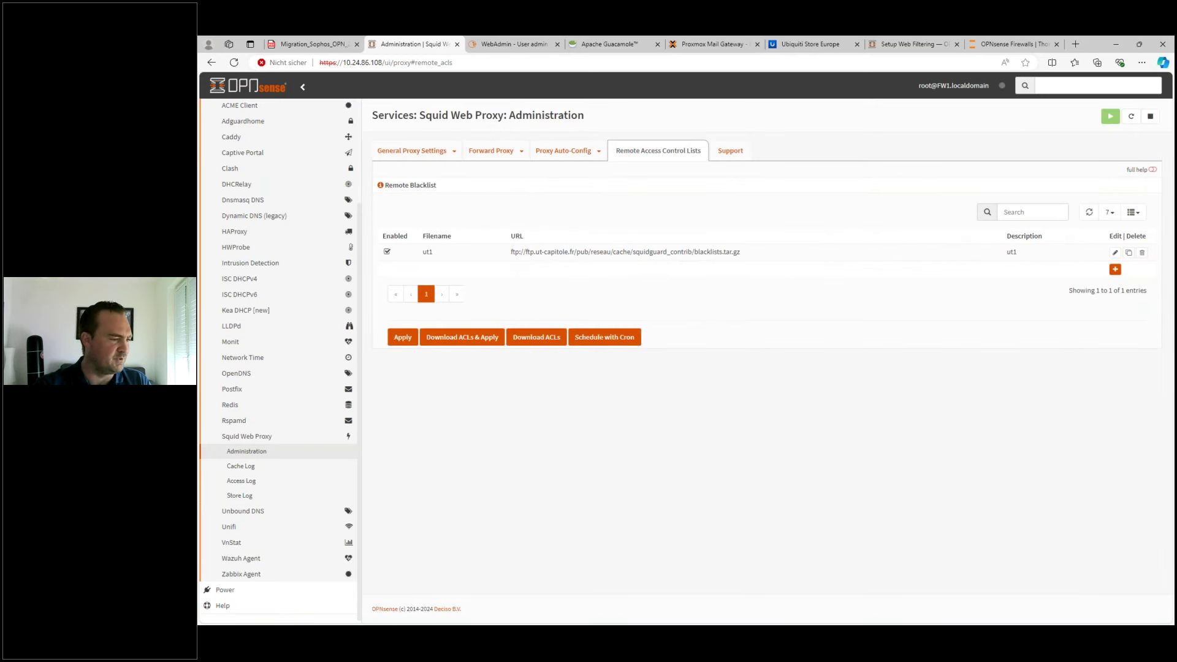
{"action": "left_click", "coordinate": [1002, 46]}
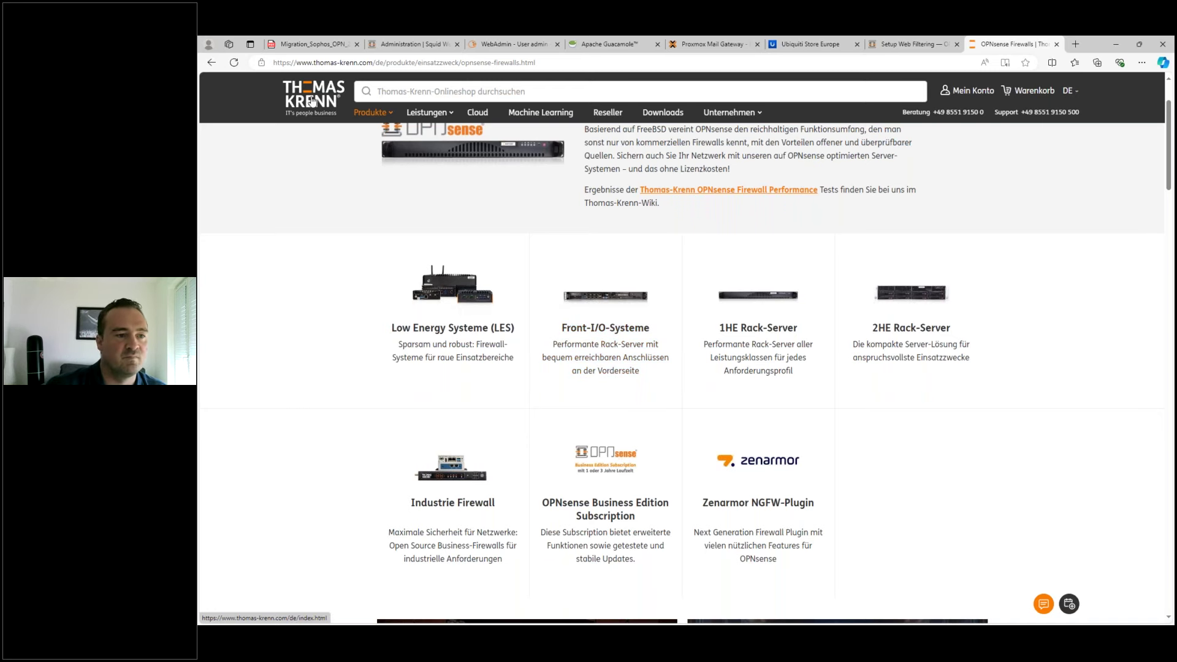
- Open Produkte > OPNsense Firewalls and filter to Low Energy Systeme
{"action": "mouse_move", "coordinate": [371, 116]}
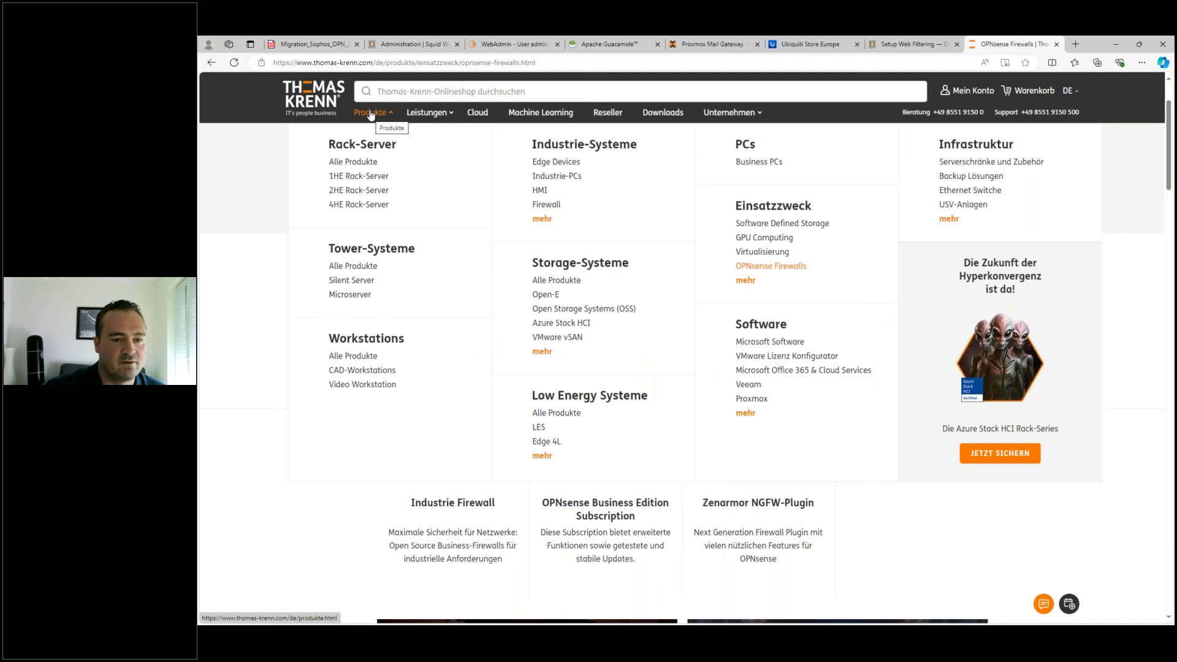
{"action": "left_click", "coordinate": [771, 265]}
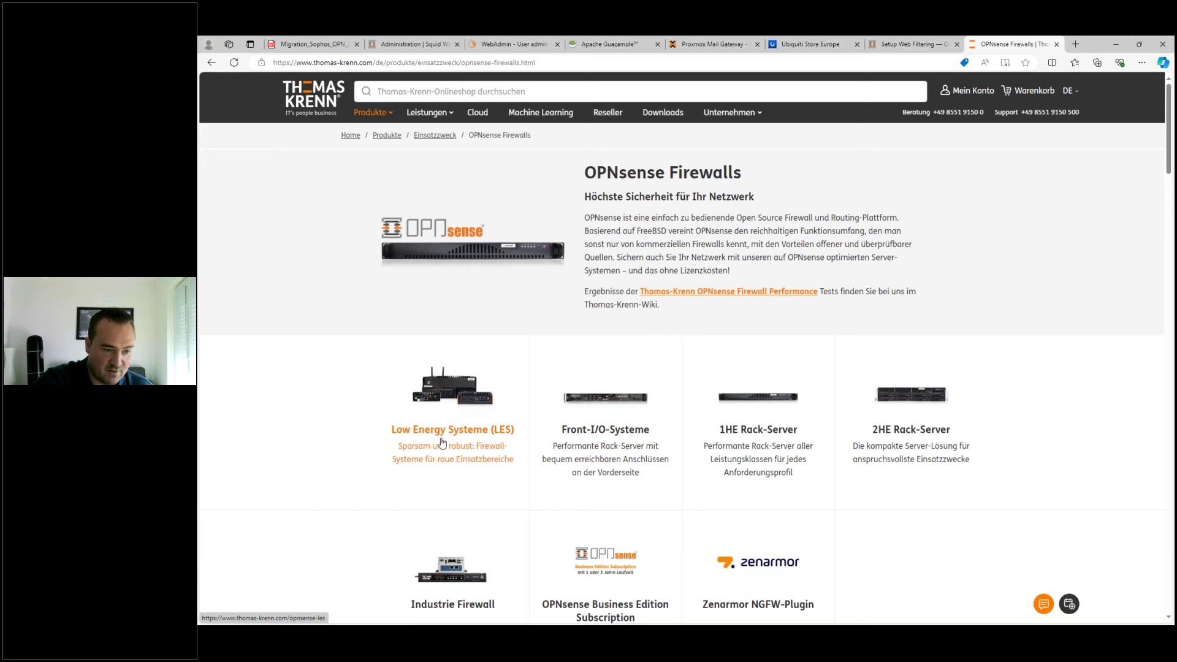
{"action": "scroll", "coordinate": [445, 442], "scroll_direction": "down", "scroll_amount": 3}
{"action": "left_click", "coordinate": [447, 279]}
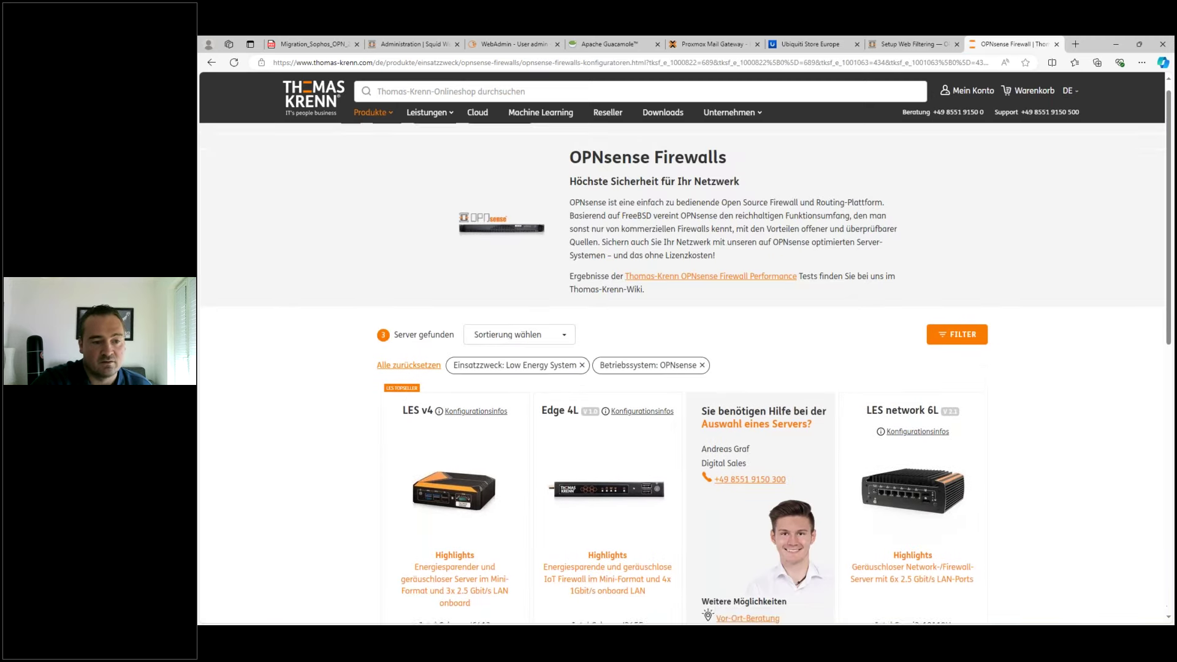
- Compare the LES servers, marking the LES v4 LAN ports and Intel Celeron J6412 processor
{"action": "scroll", "coordinate": [537, 411], "scroll_direction": "down", "scroll_amount": 4}
{"action": "scroll", "coordinate": [537, 411], "scroll_direction": "down", "scroll_amount": 1}
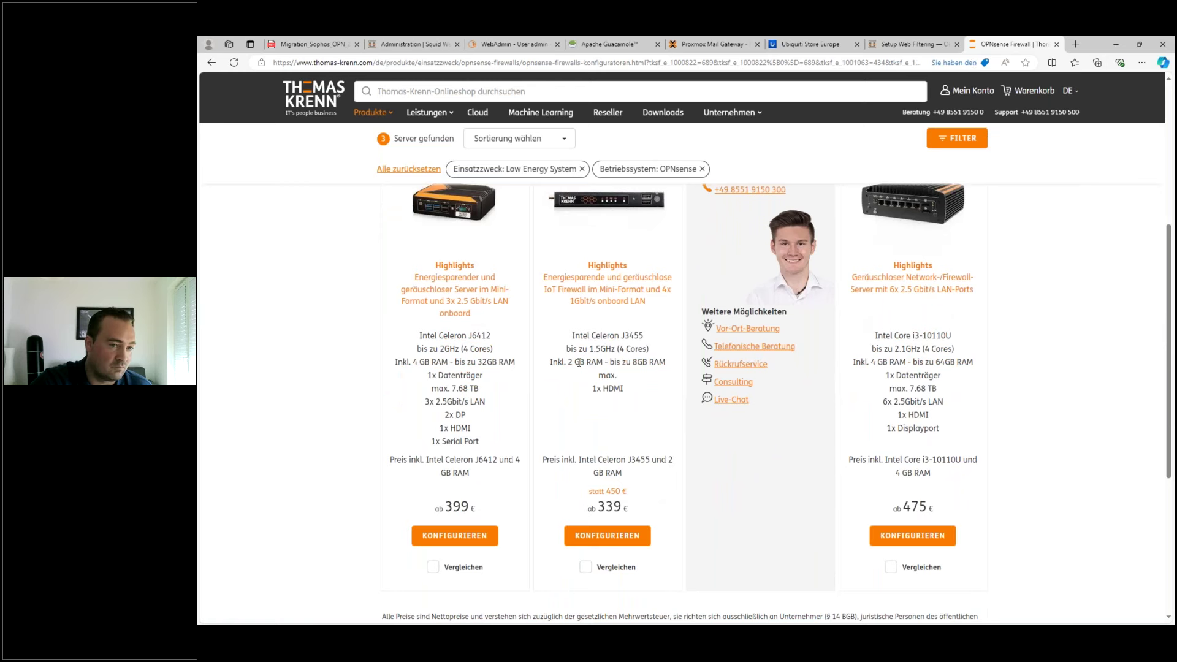
{"action": "scroll", "coordinate": [443, 274], "scroll_direction": "up", "scroll_amount": 1}
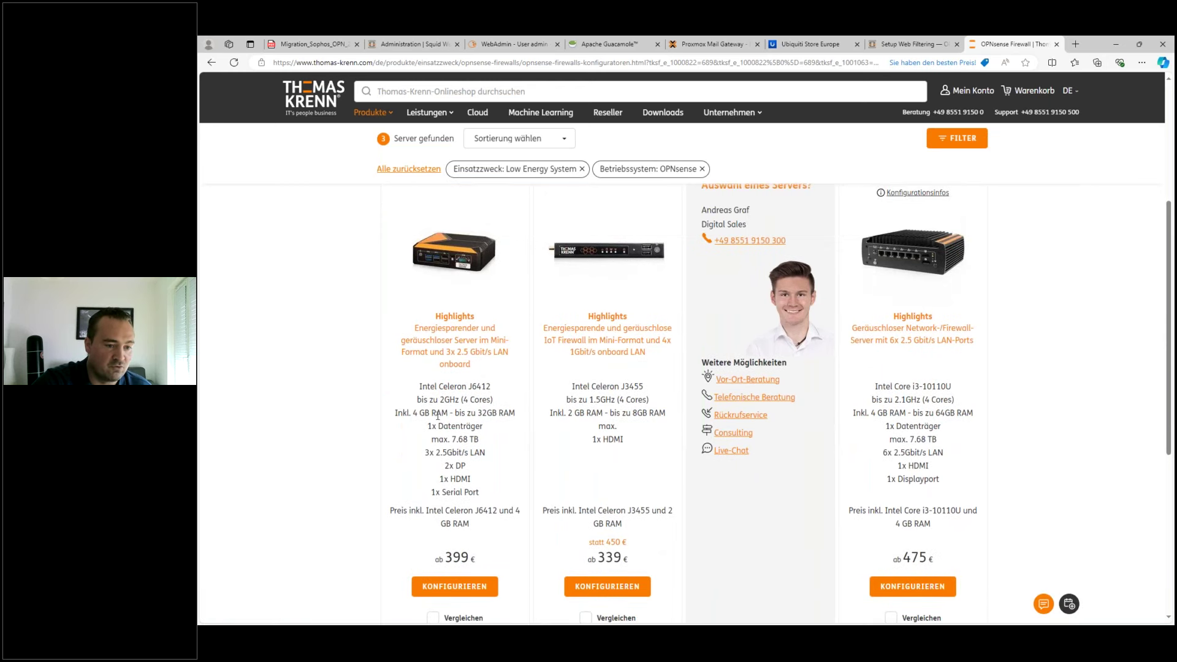
{"action": "left_click_drag", "start_coordinate": [425, 453], "coordinate": [472, 453]}
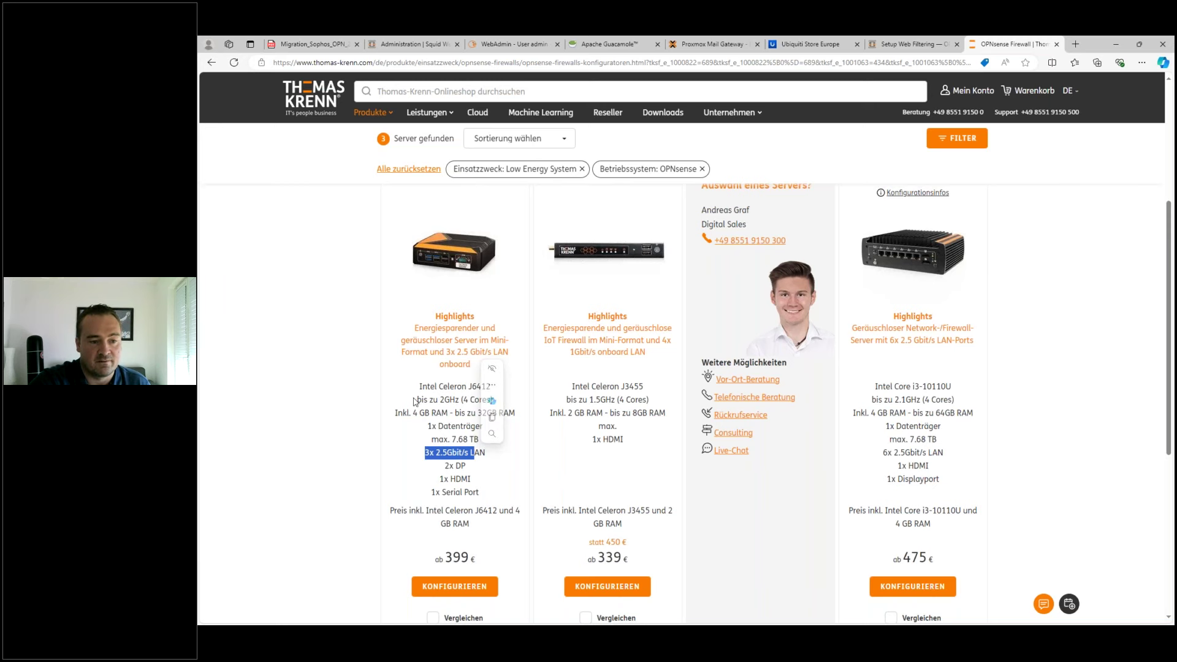
{"action": "left_click", "coordinate": [451, 387]}
{"action": "left_click_drag", "start_coordinate": [435, 387], "coordinate": [482, 388]}
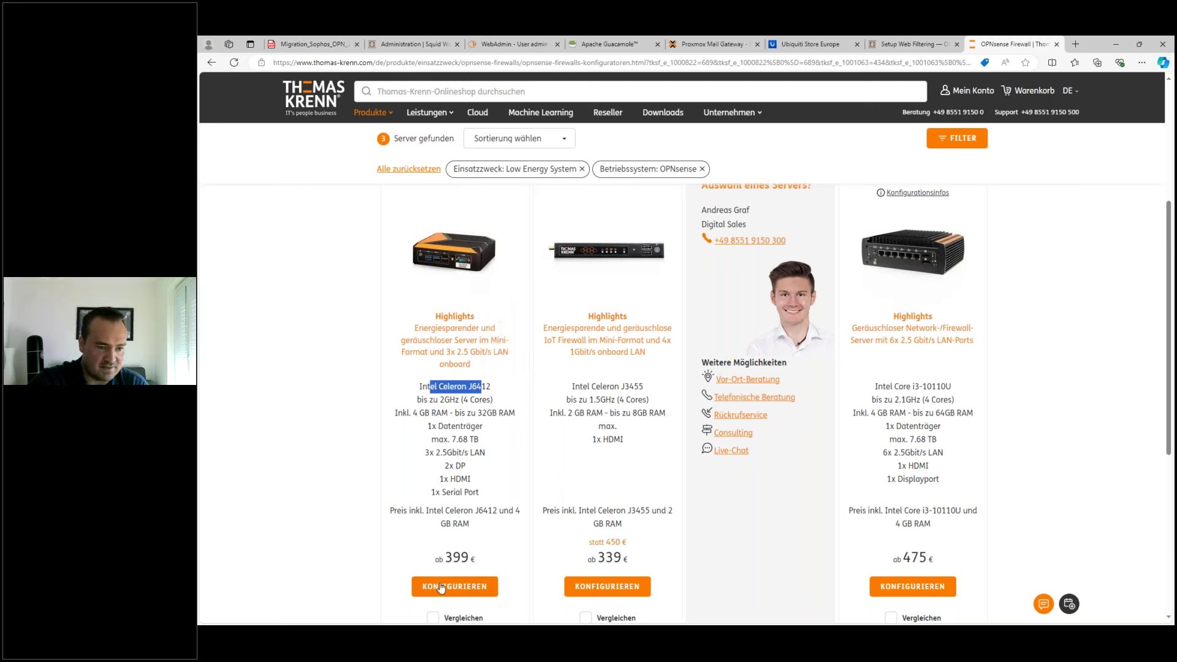
{"action": "left_click", "coordinate": [452, 513]}
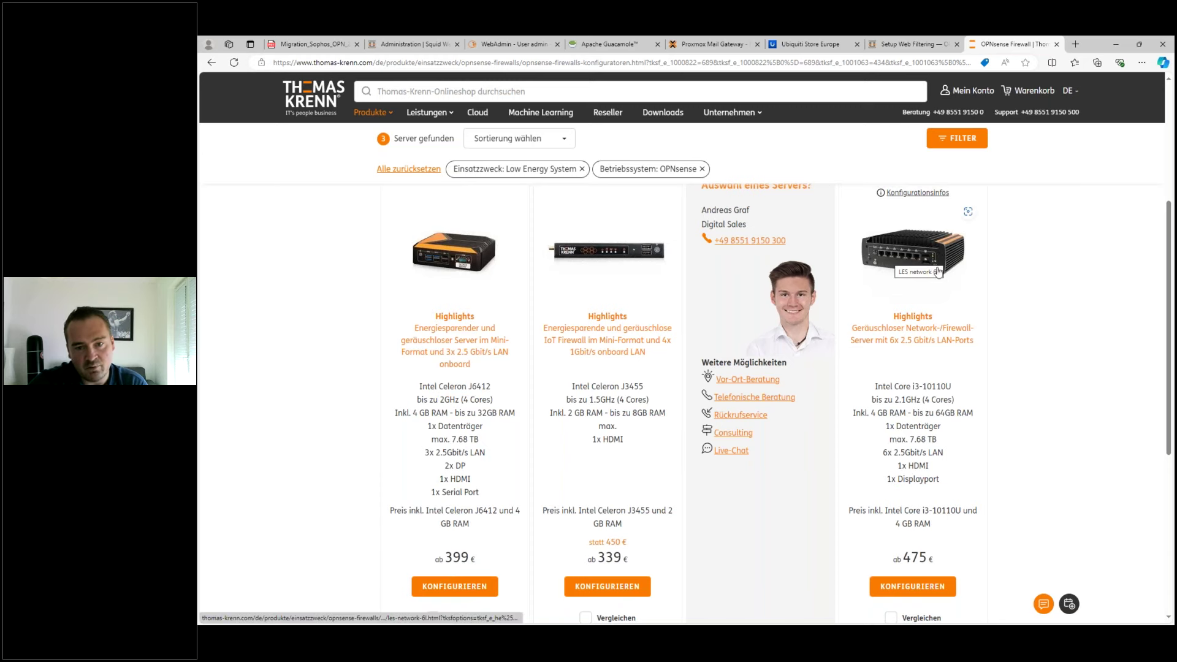
{"action": "scroll", "coordinate": [889, 263], "scroll_direction": "up", "scroll_amount": 1}
{"action": "scroll", "coordinate": [910, 455], "scroll_direction": "up", "scroll_amount": 3}
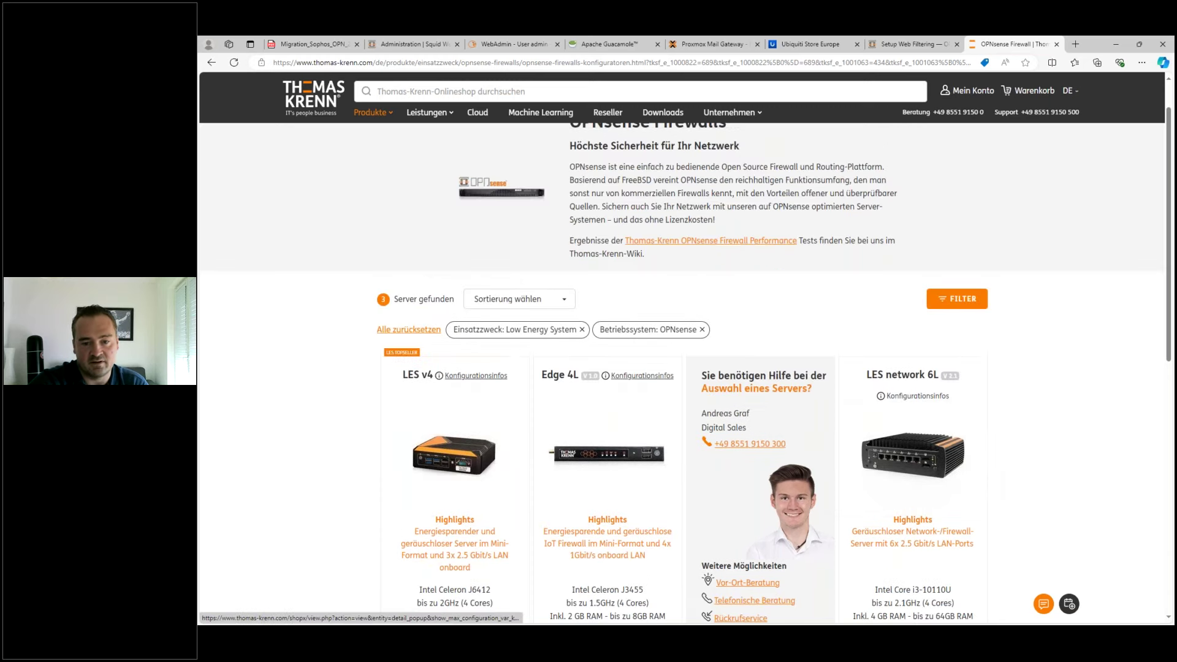
{"action": "scroll", "coordinate": [910, 455], "scroll_direction": "down", "scroll_amount": 3}
{"action": "scroll", "coordinate": [910, 455], "scroll_direction": "down", "scroll_amount": 1}
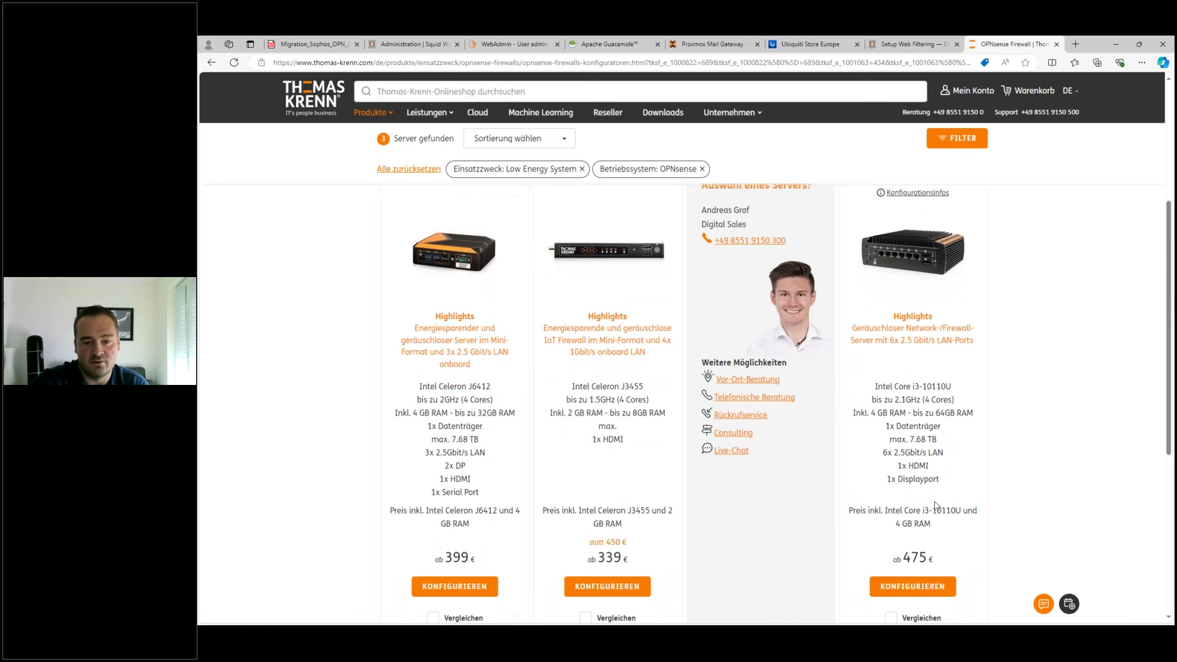
- Open the LES network 6L configurator, preset to OPNsense 24.7 at €475.00, and browse its options
{"action": "left_click", "coordinate": [899, 585]}
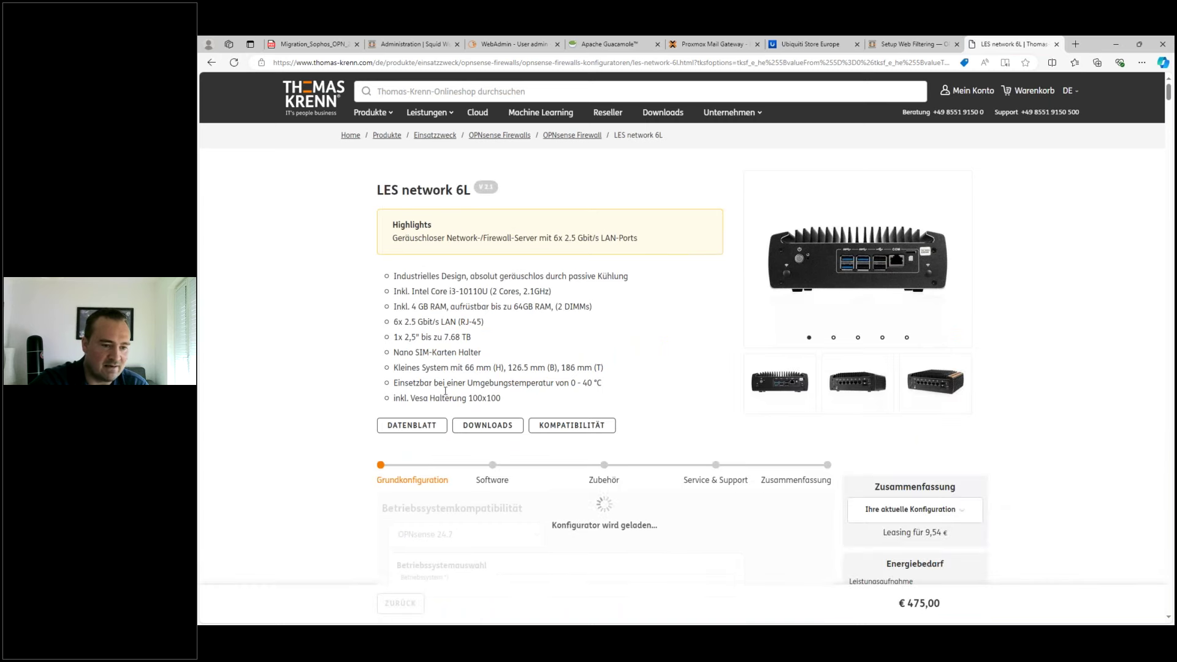
{"action": "scroll", "coordinate": [495, 367], "scroll_direction": "down", "scroll_amount": 4}
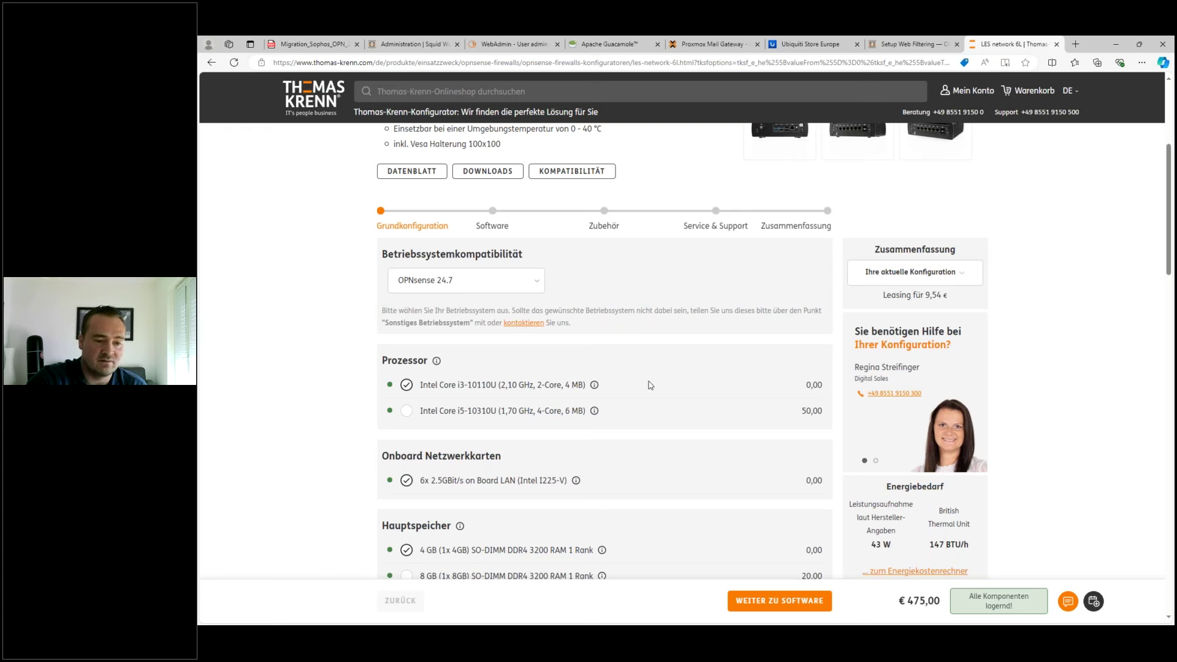
{"action": "scroll", "coordinate": [564, 487], "scroll_direction": "down", "scroll_amount": 5}
{"action": "scroll", "coordinate": [572, 465], "scroll_direction": "down", "scroll_amount": 4}
{"action": "scroll", "coordinate": [595, 452], "scroll_direction": "down", "scroll_amount": 10}
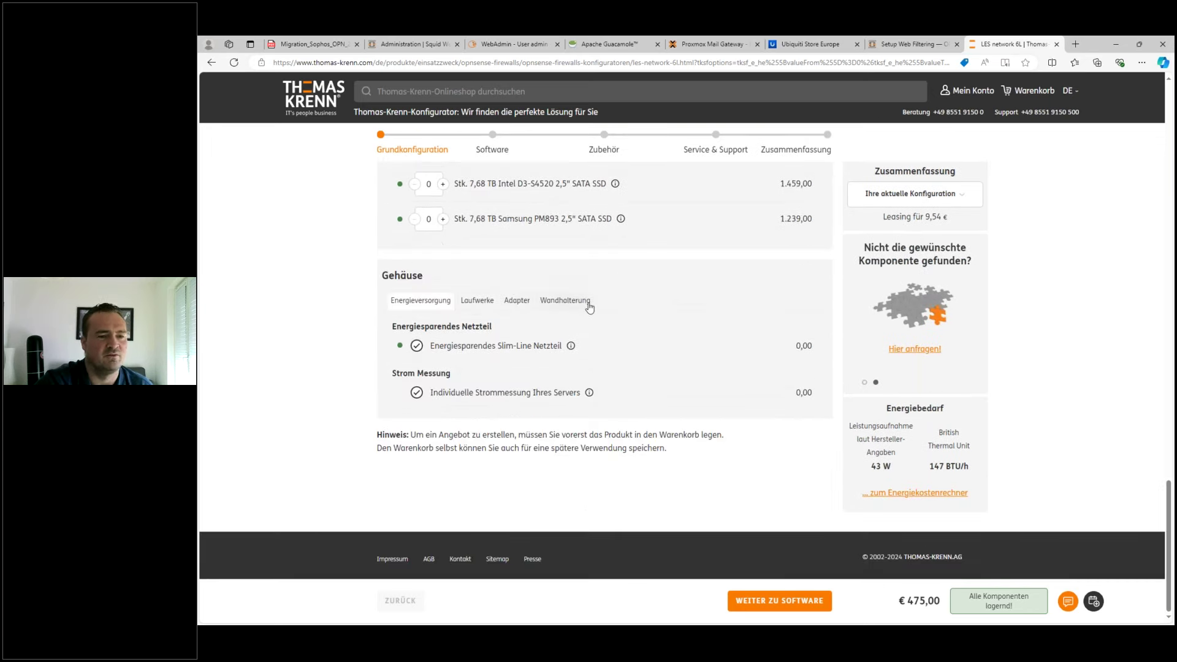
{"action": "scroll", "coordinate": [589, 307], "scroll_direction": "up", "scroll_amount": 20}
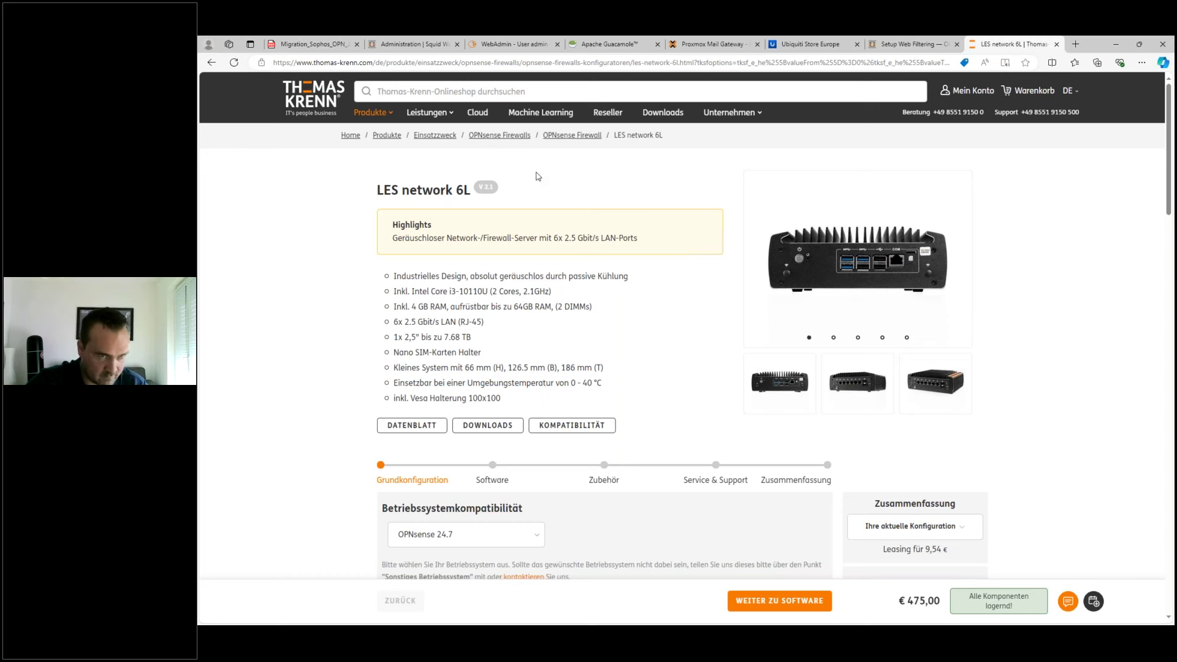
- Return to the OPNsense Firewalls category page via the Produkte menu
{"action": "mouse_move", "coordinate": [360, 125]}
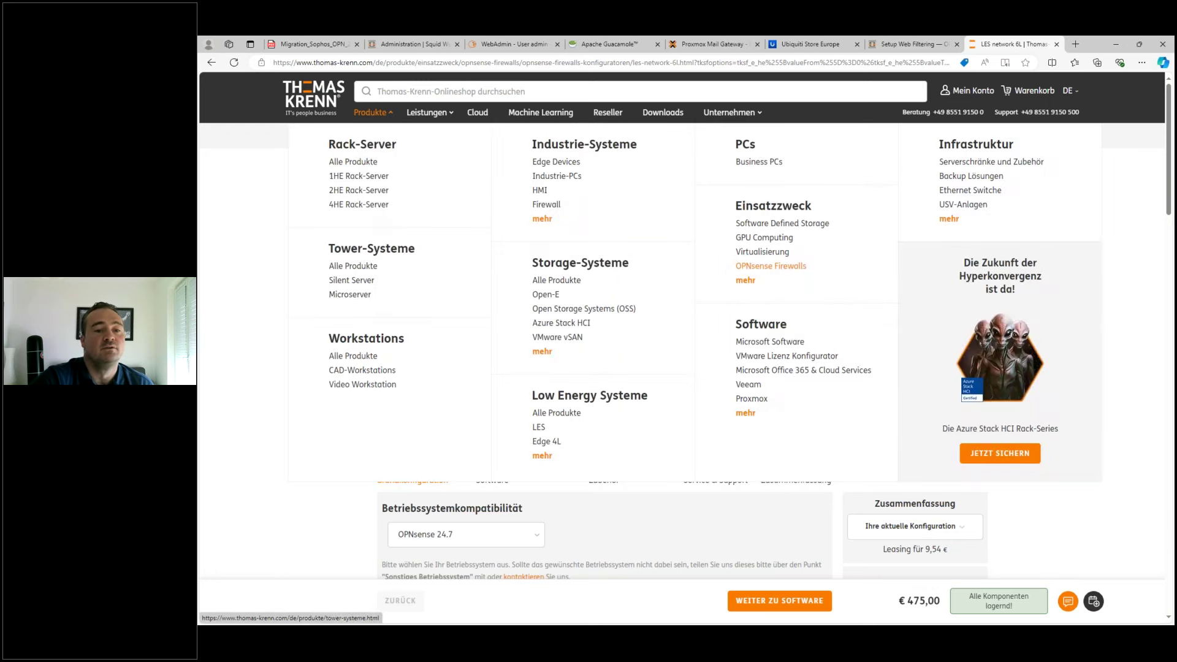
{"action": "left_click", "coordinate": [797, 269]}
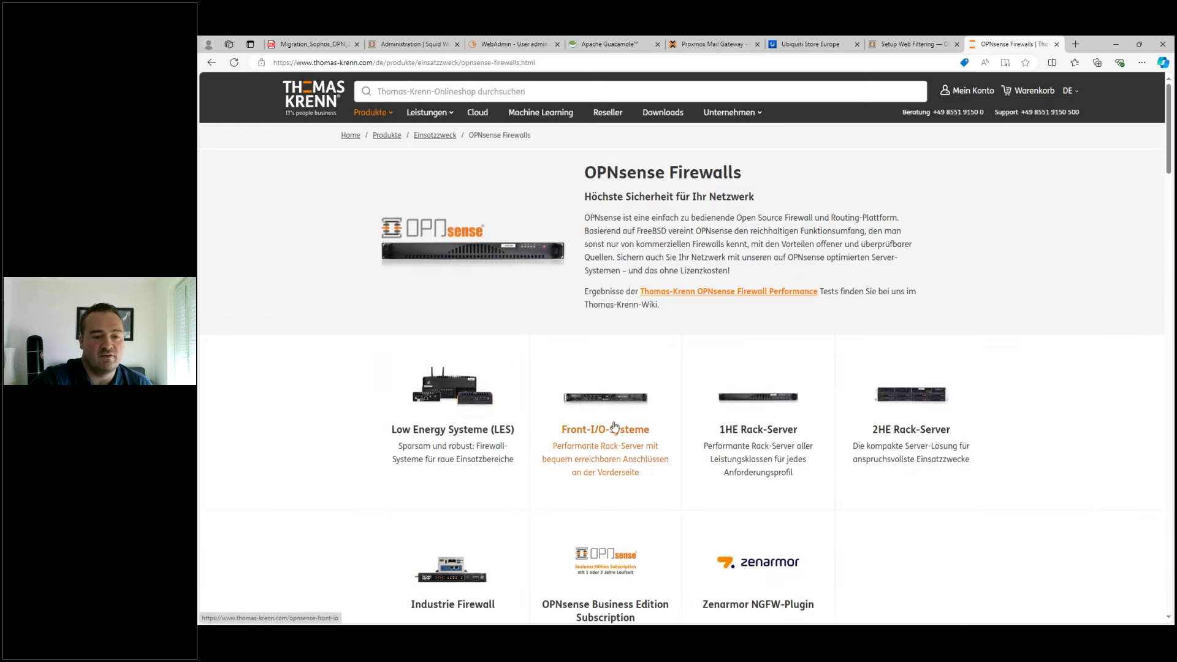
{"action": "scroll", "coordinate": [610, 423], "scroll_direction": "down", "scroll_amount": 2}
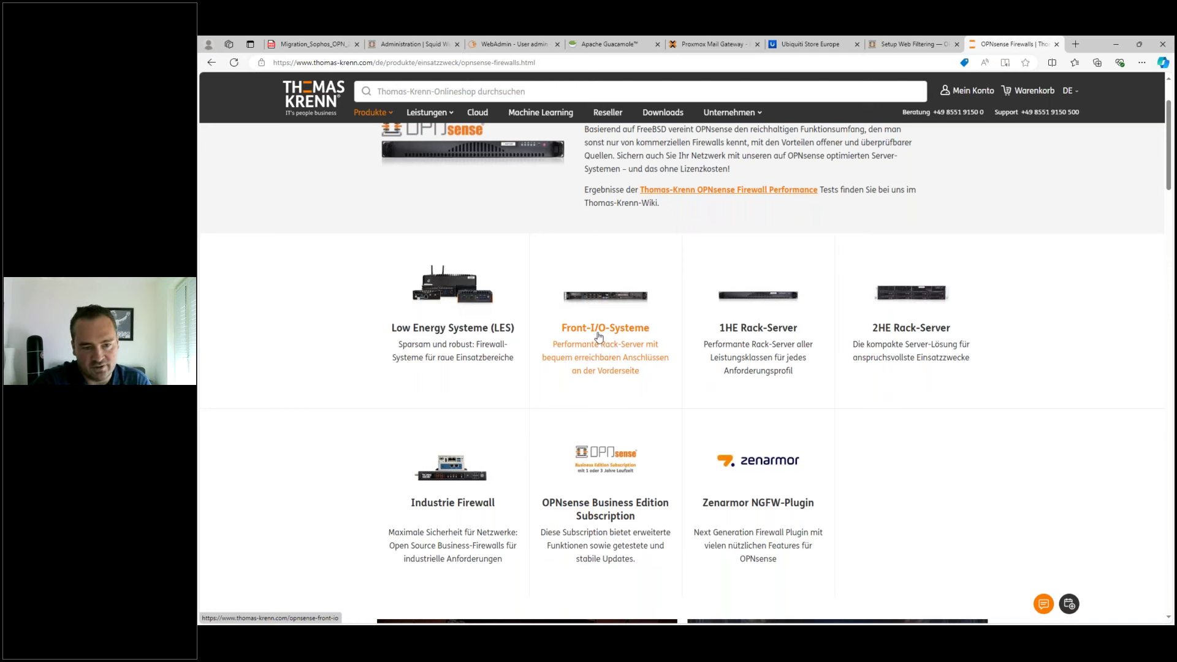
- List Front-I/O servers and compare the second and third servers' Xeon CPUs, LAN ports and 1.095 € price
{"action": "left_click", "coordinate": [598, 336]}
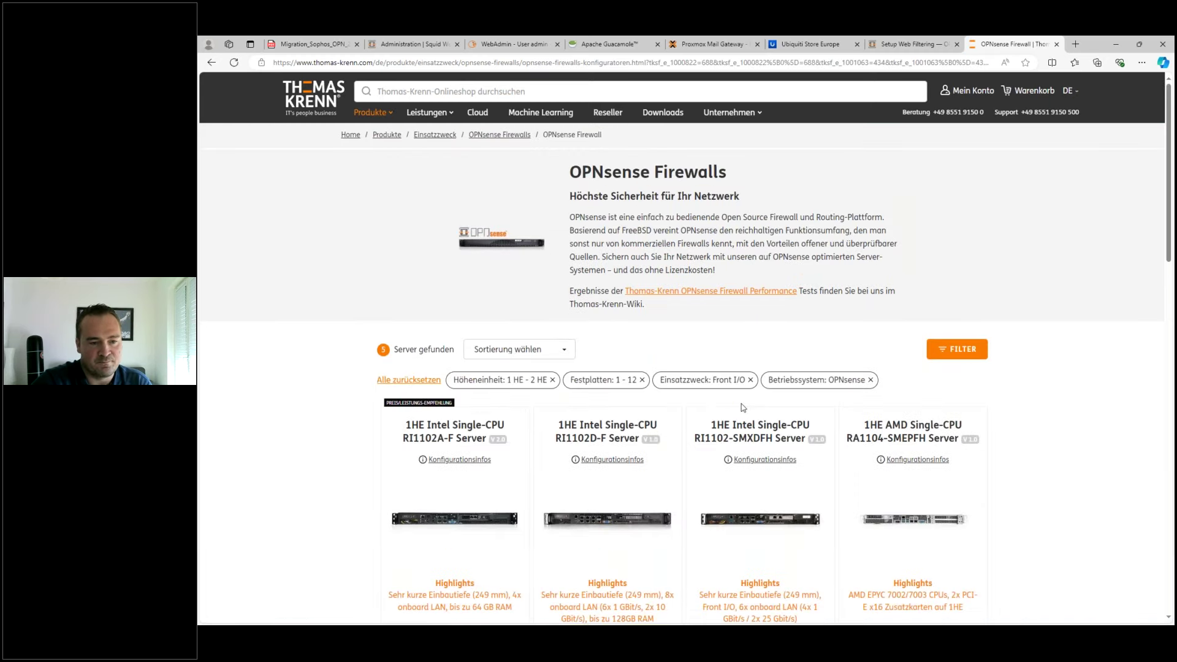
{"action": "scroll", "coordinate": [674, 398], "scroll_direction": "down", "scroll_amount": 3}
{"action": "scroll", "coordinate": [667, 406], "scroll_direction": "up", "scroll_amount": 2}
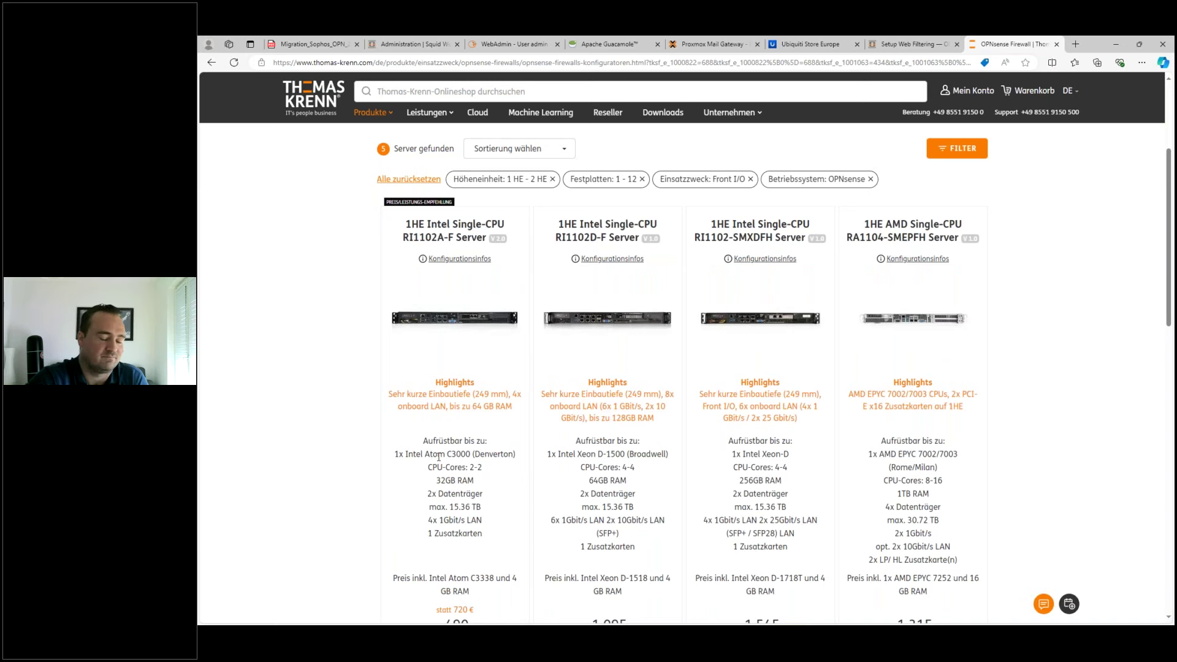
{"action": "scroll", "coordinate": [460, 423], "scroll_direction": "down", "scroll_amount": 2}
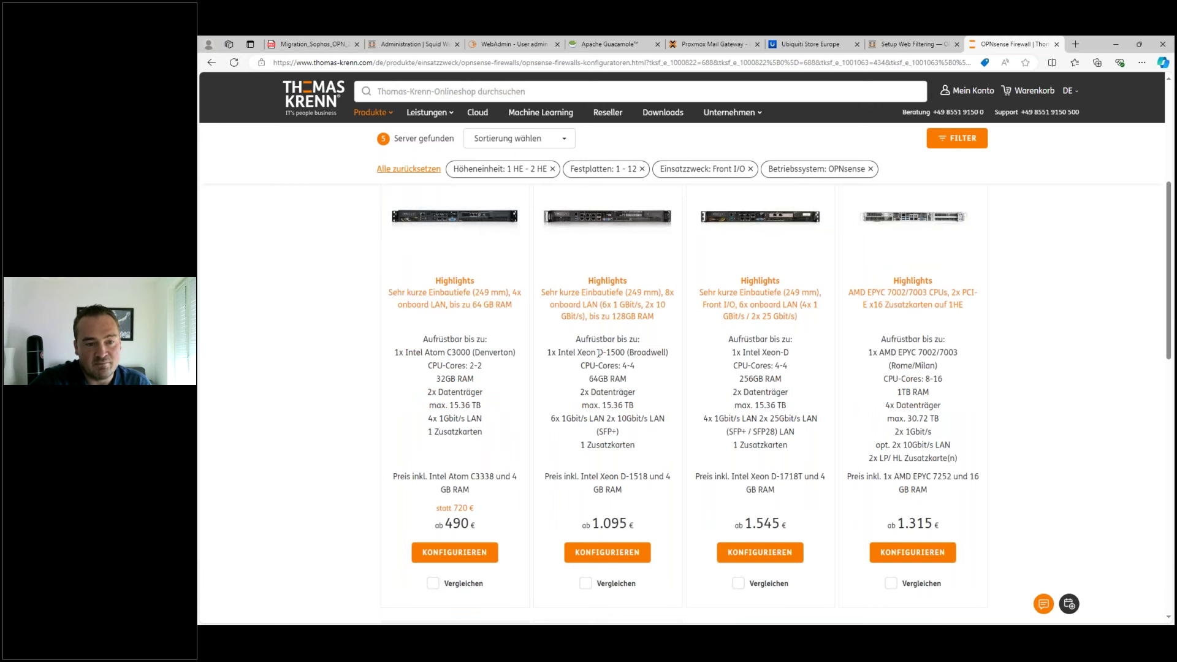
{"action": "left_click_drag", "start_coordinate": [599, 353], "coordinate": [625, 353]}
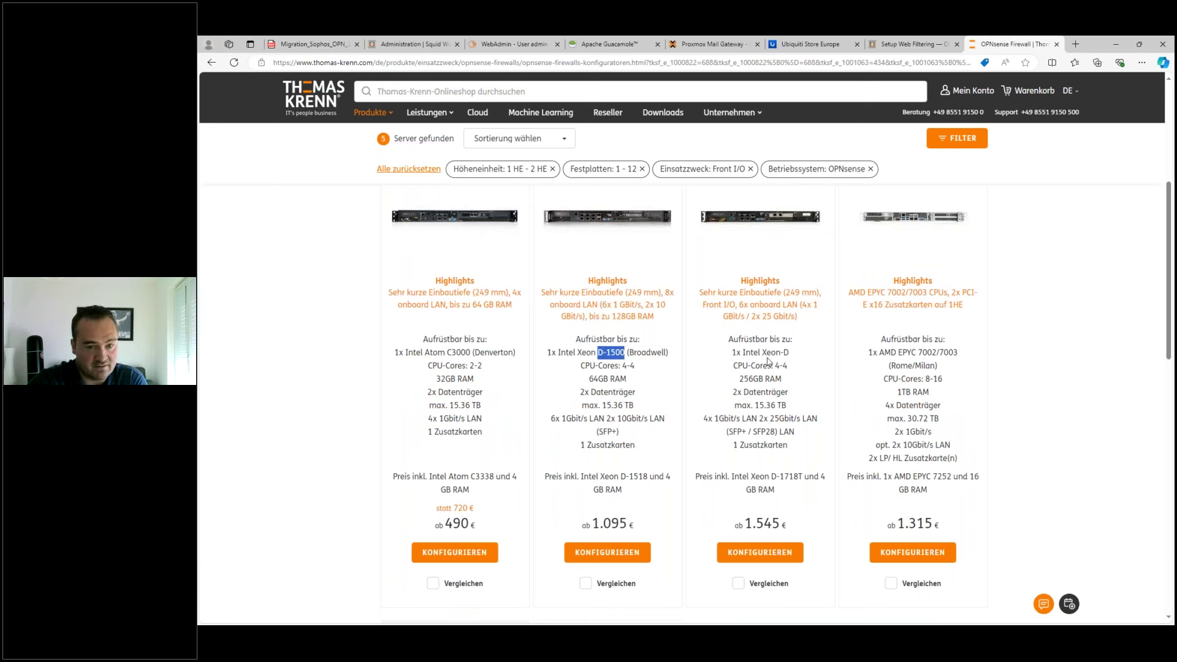
{"action": "left_click_drag", "start_coordinate": [761, 353], "coordinate": [790, 353]}
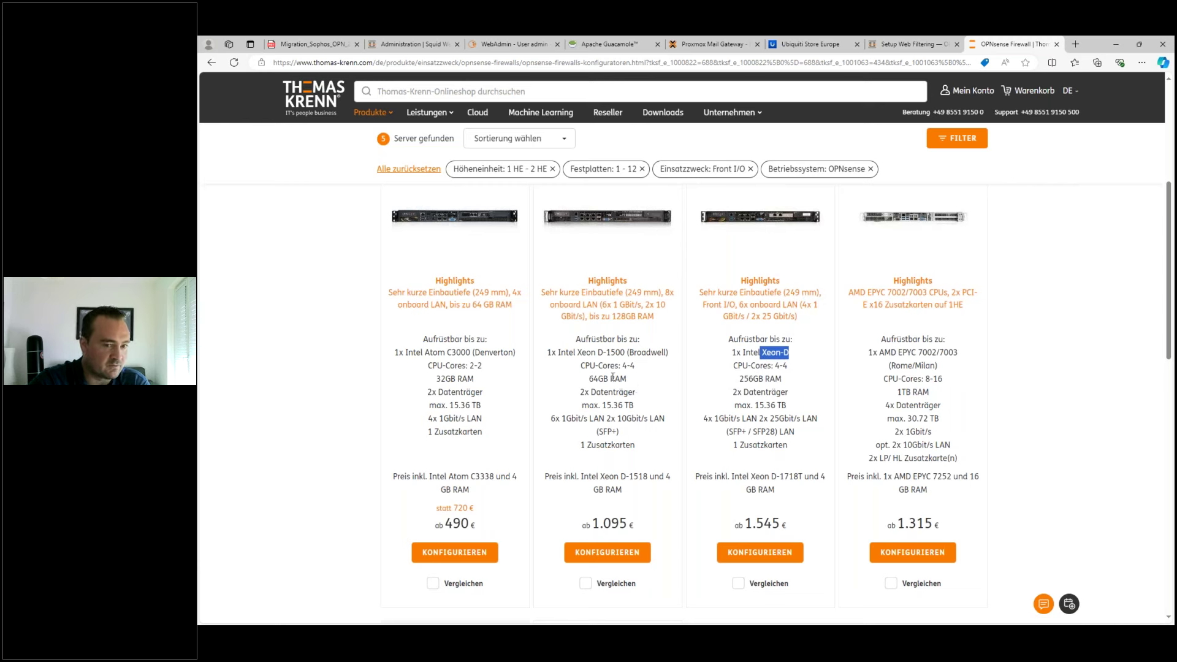
{"action": "left_click_drag", "start_coordinate": [551, 418], "coordinate": [628, 434]}
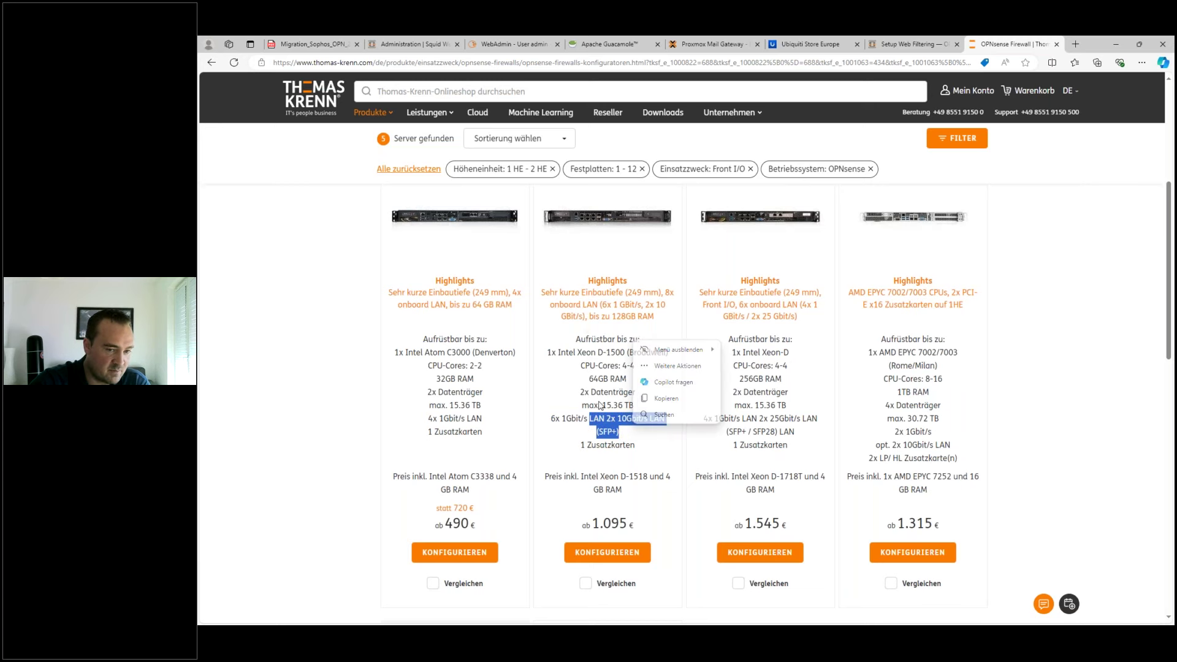
{"action": "left_click", "coordinate": [588, 368]}
{"action": "left_click_drag", "start_coordinate": [588, 524], "coordinate": [627, 521]}
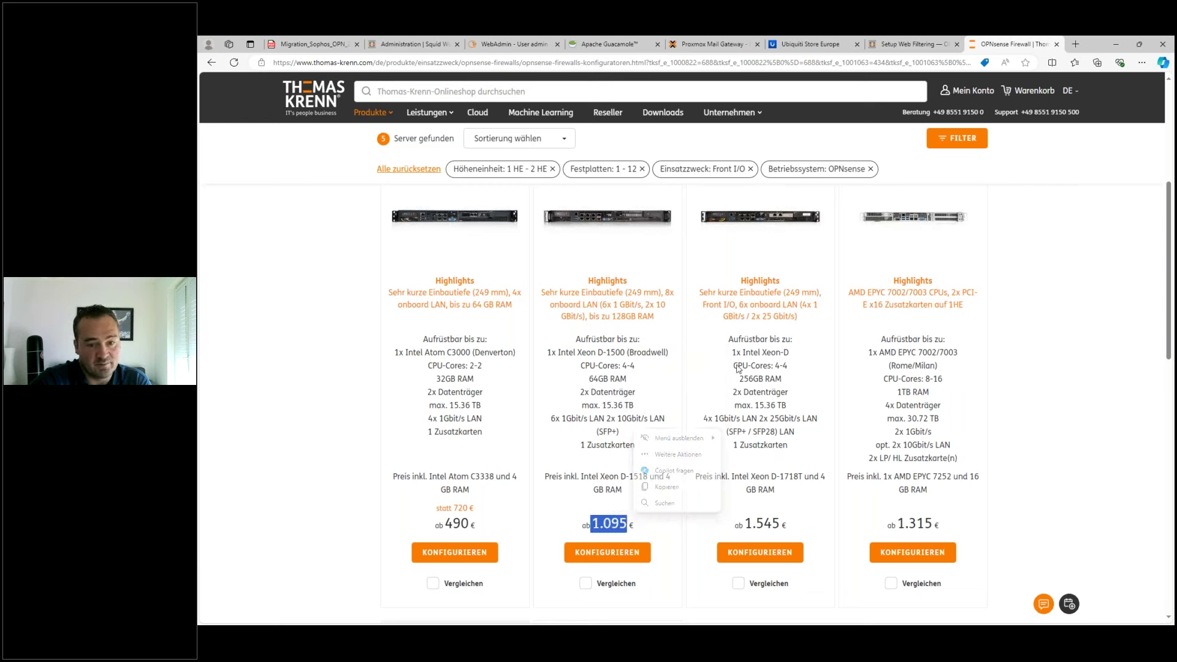
{"action": "left_click", "coordinate": [749, 380]}
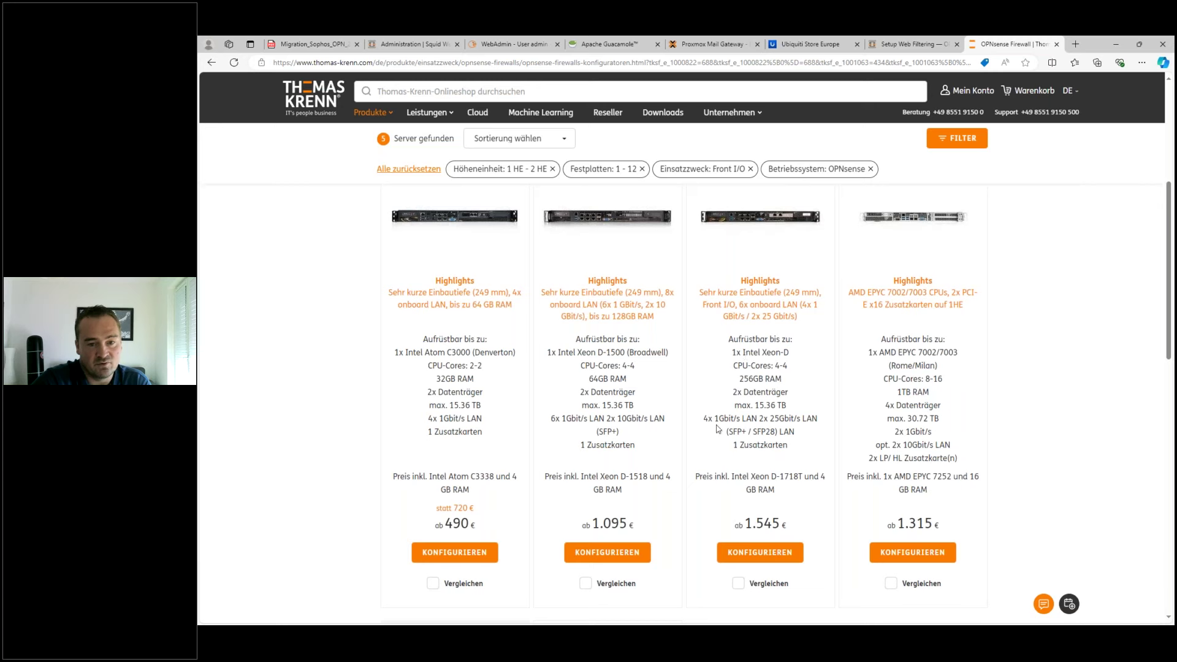
{"action": "left_click_drag", "start_coordinate": [704, 422], "coordinate": [798, 420]}
{"action": "left_click", "coordinate": [762, 421]}
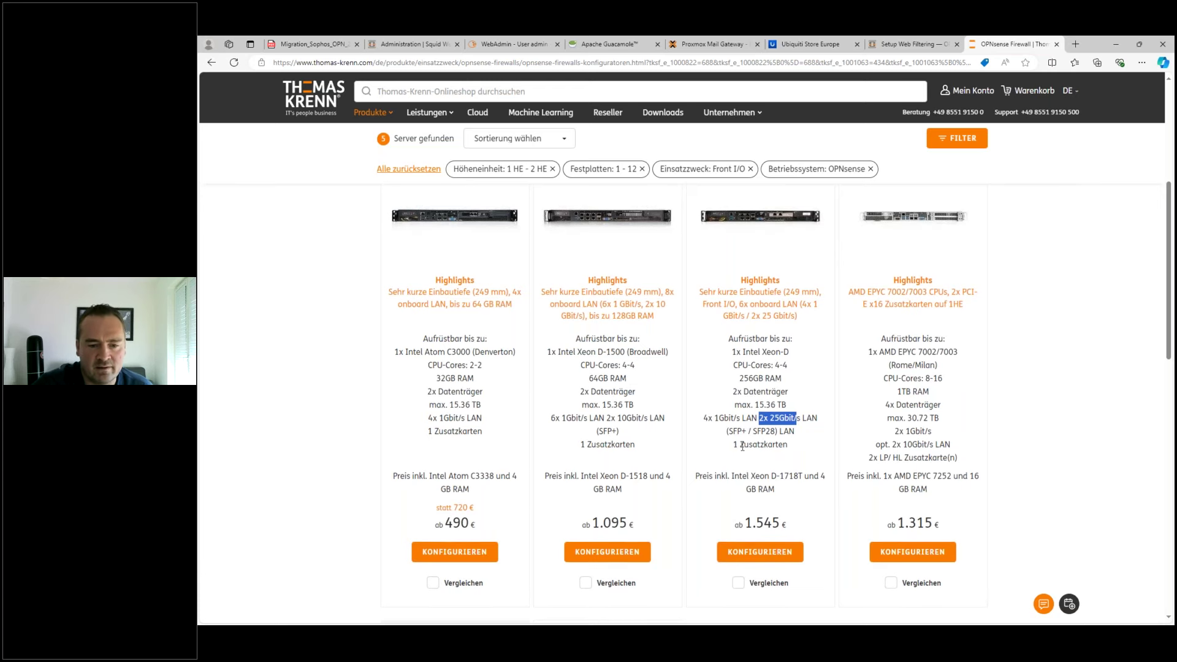
- Check the fifth server's Xeon E-2300 processor, 2x 1Gbit/s LAN and add-in card entry
{"action": "scroll", "coordinate": [760, 487], "scroll_direction": "down", "scroll_amount": 5}
{"action": "scroll", "coordinate": [777, 498], "scroll_direction": "down", "scroll_amount": 3}
{"action": "scroll", "coordinate": [797, 484], "scroll_direction": "up", "scroll_amount": 10}
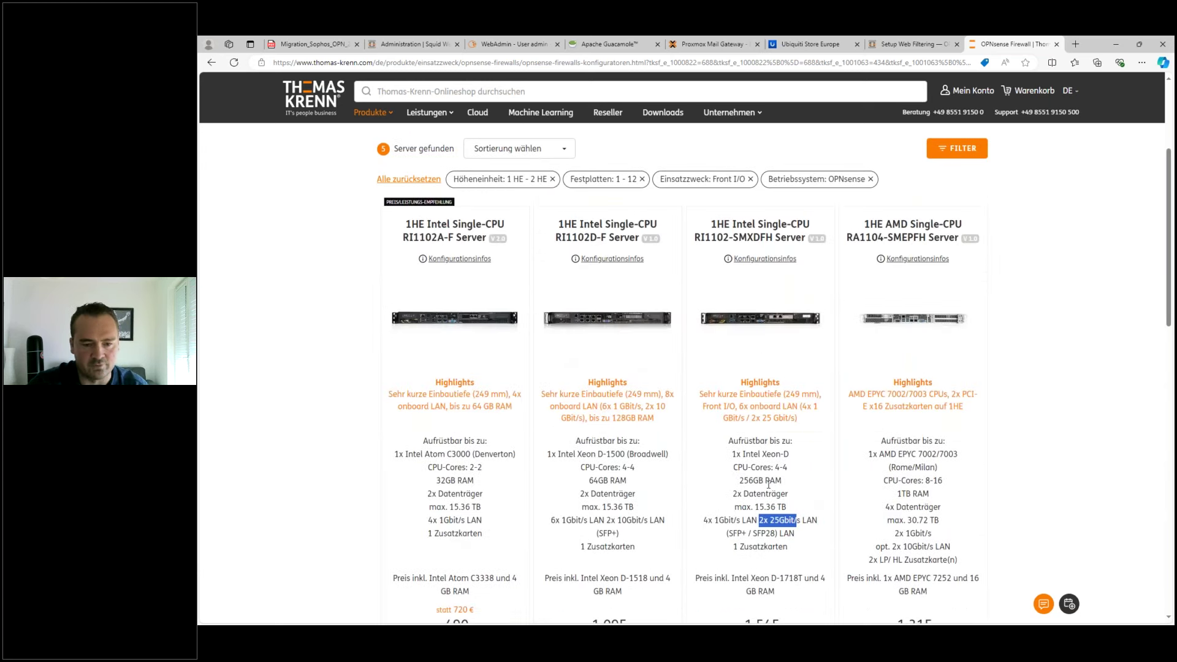
{"action": "scroll", "coordinate": [763, 478], "scroll_direction": "down", "scroll_amount": 3}
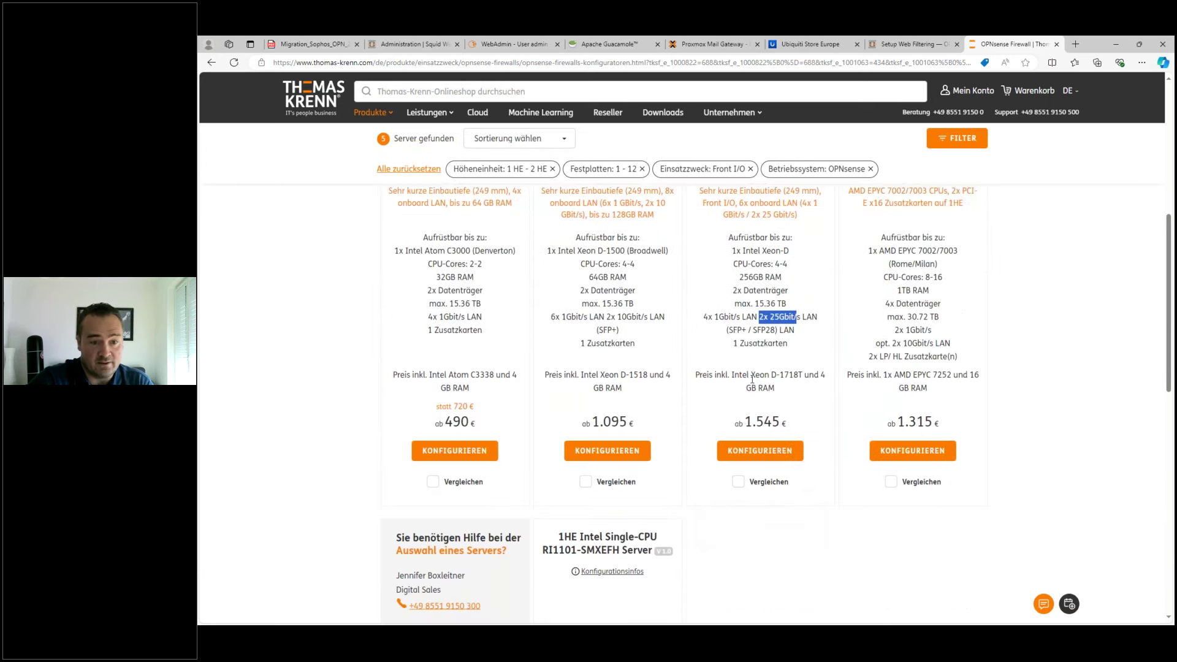
{"action": "scroll", "coordinate": [751, 368], "scroll_direction": "down", "scroll_amount": 2}
{"action": "scroll", "coordinate": [791, 429], "scroll_direction": "down", "scroll_amount": 4}
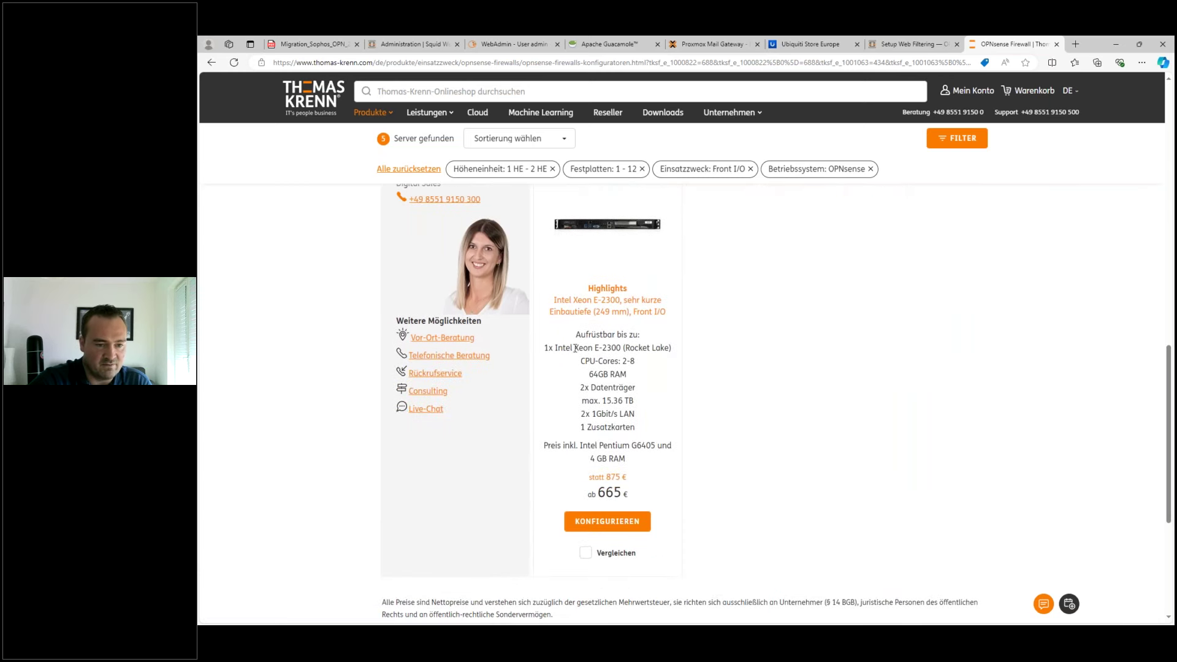
{"action": "left_click_drag", "start_coordinate": [575, 347], "coordinate": [645, 346]}
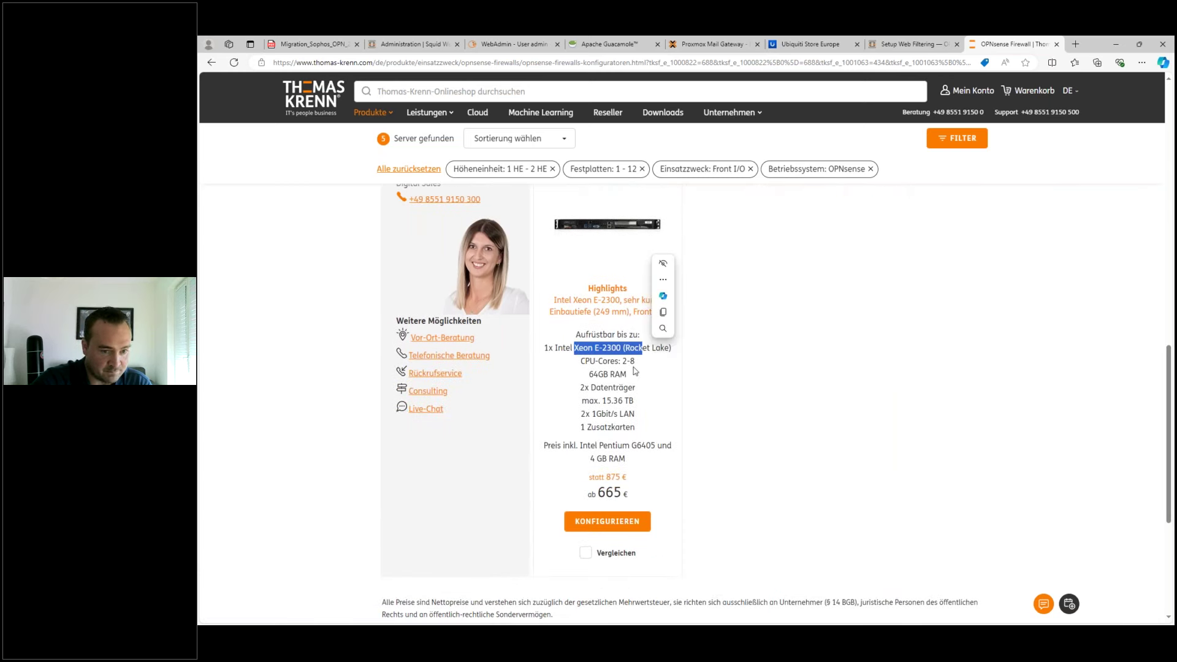
{"action": "left_click_drag", "start_coordinate": [581, 427], "coordinate": [632, 415]}
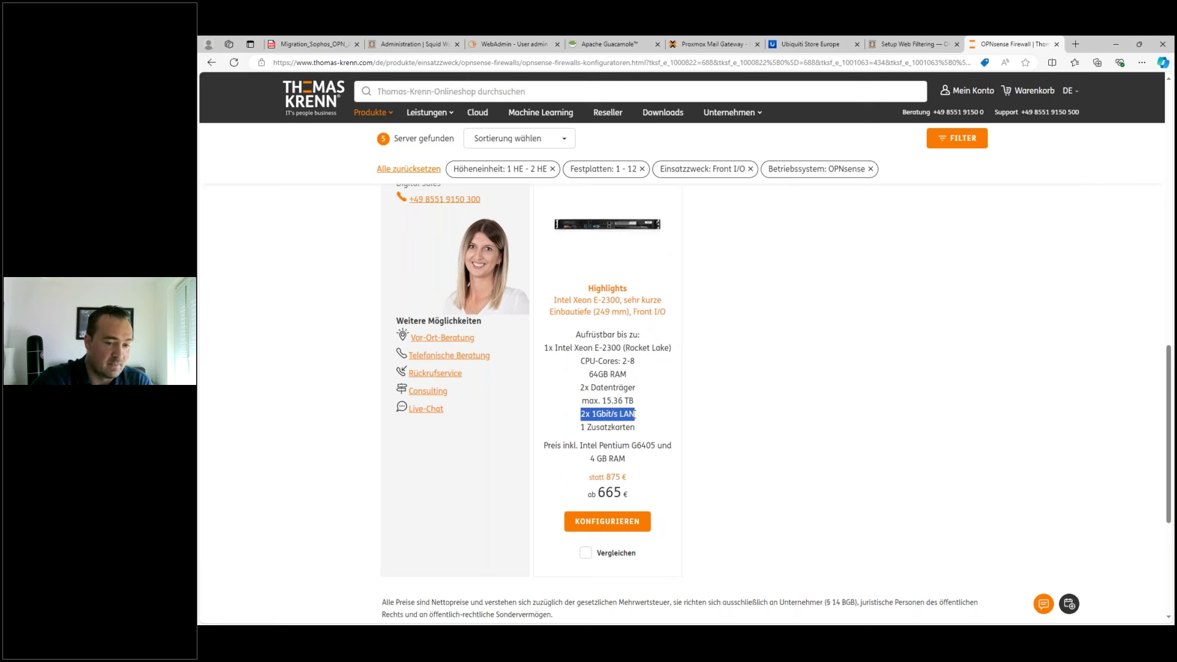
{"action": "left_click_drag", "start_coordinate": [582, 428], "coordinate": [634, 432]}
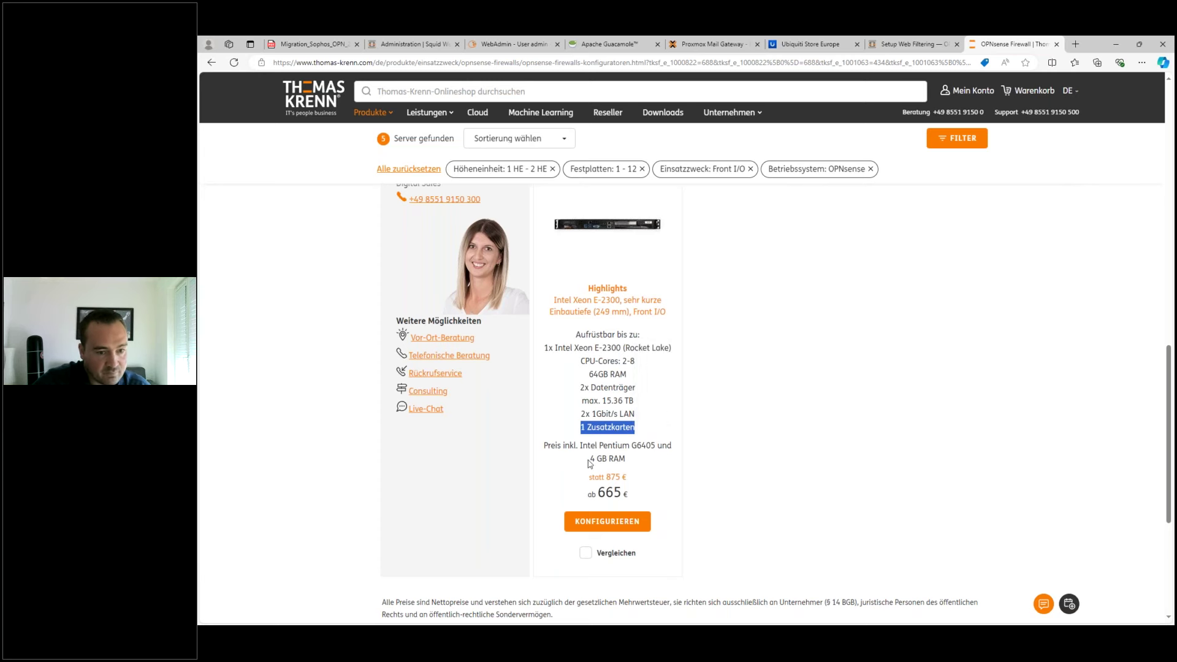
- Note the AMD EPYC server's processor and optional 10Gbit LAN, then open its configurator
{"action": "scroll", "coordinate": [750, 470], "scroll_direction": "up", "scroll_amount": 8}
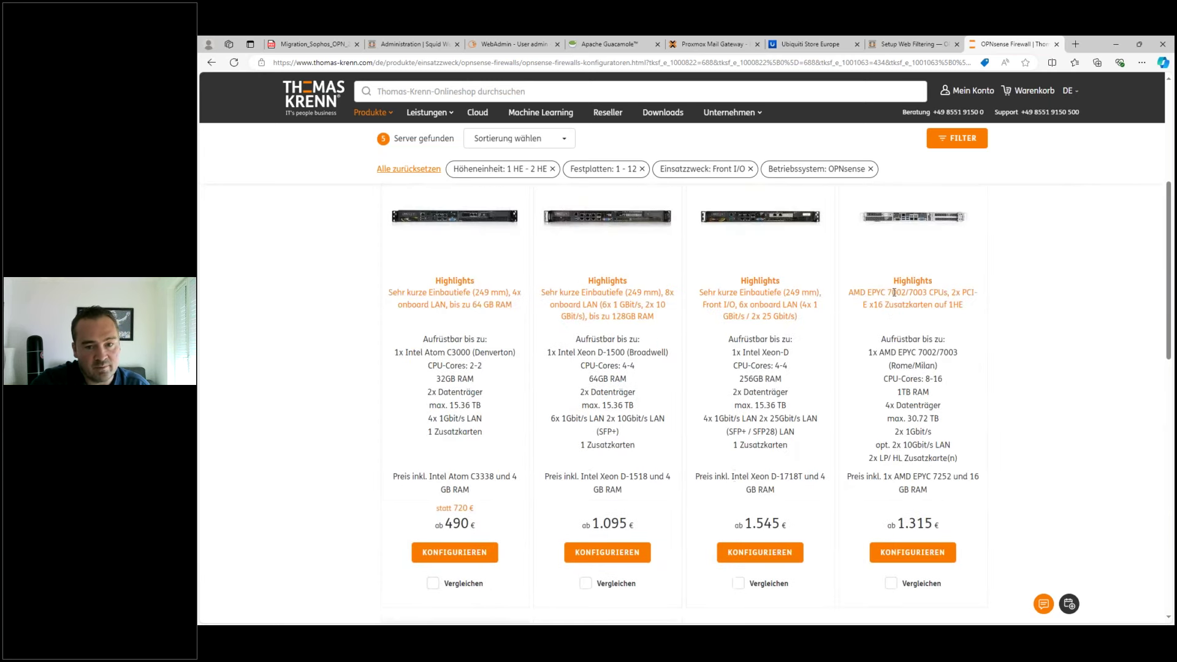
{"action": "left_click_drag", "start_coordinate": [859, 295], "coordinate": [922, 293]}
{"action": "left_click_drag", "start_coordinate": [869, 459], "coordinate": [930, 445]}
{"action": "left_click", "coordinate": [915, 544]}
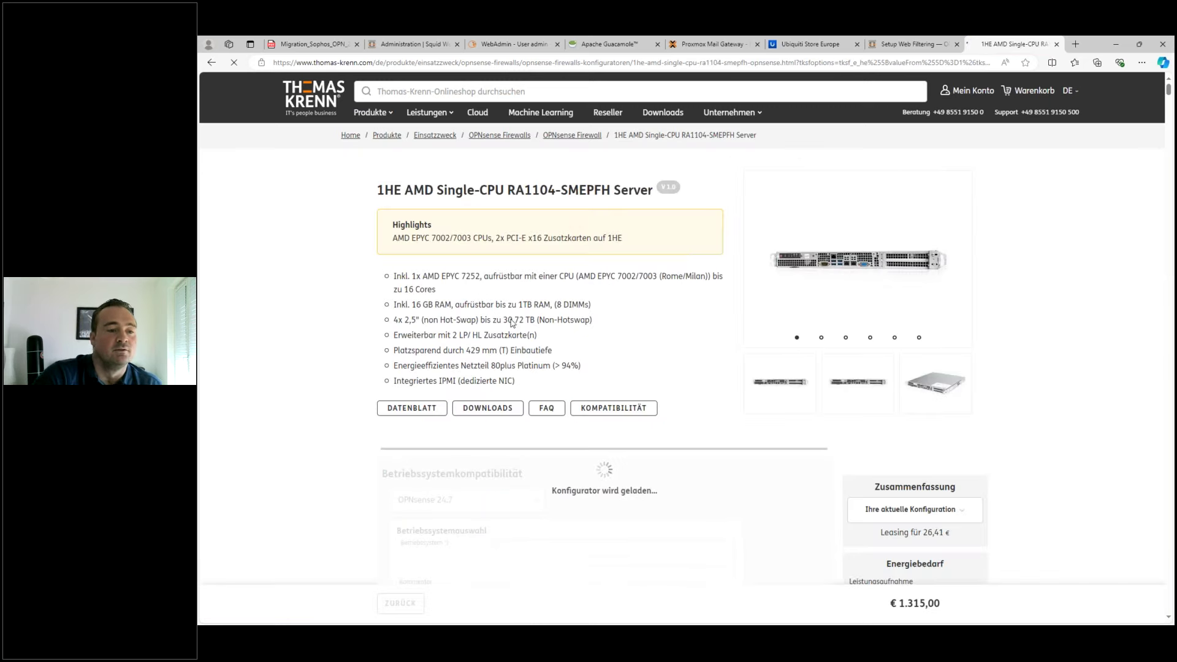
- Select the Supermicro H12SSW-NT mainboard with 10 Gbit LAN and review the AMD EPYC 7282 processor
{"action": "scroll", "coordinate": [535, 304], "scroll_direction": "down", "scroll_amount": 8}
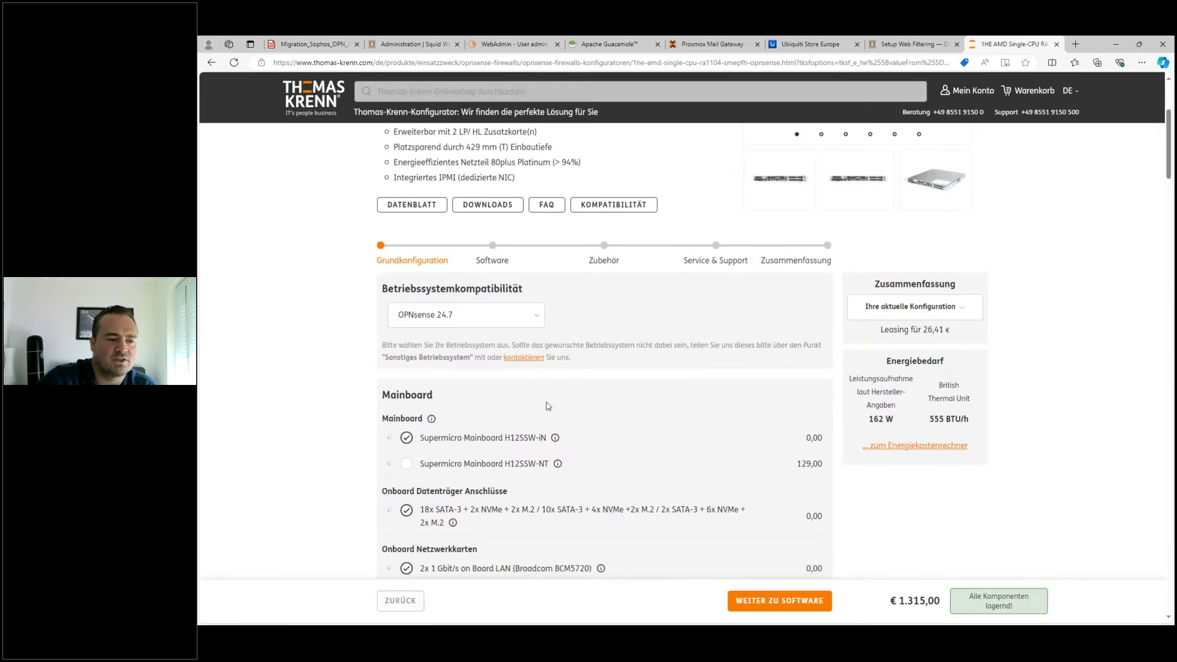
{"action": "left_click", "coordinate": [515, 368]}
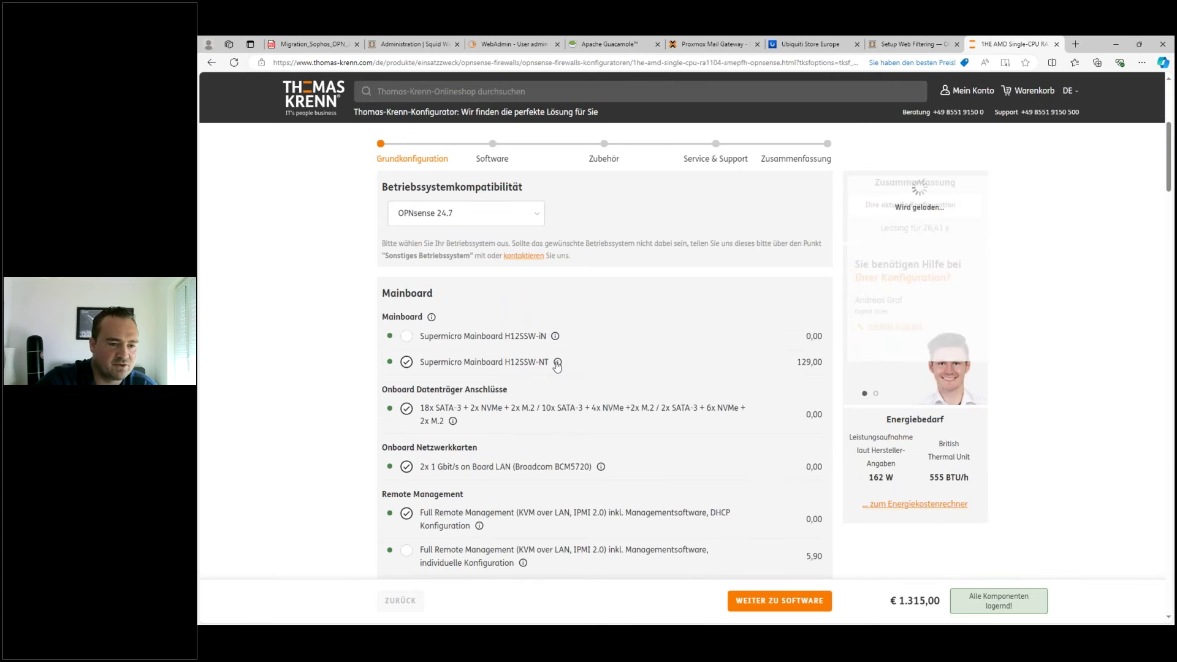
{"action": "scroll", "coordinate": [491, 367], "scroll_direction": "down", "scroll_amount": 2}
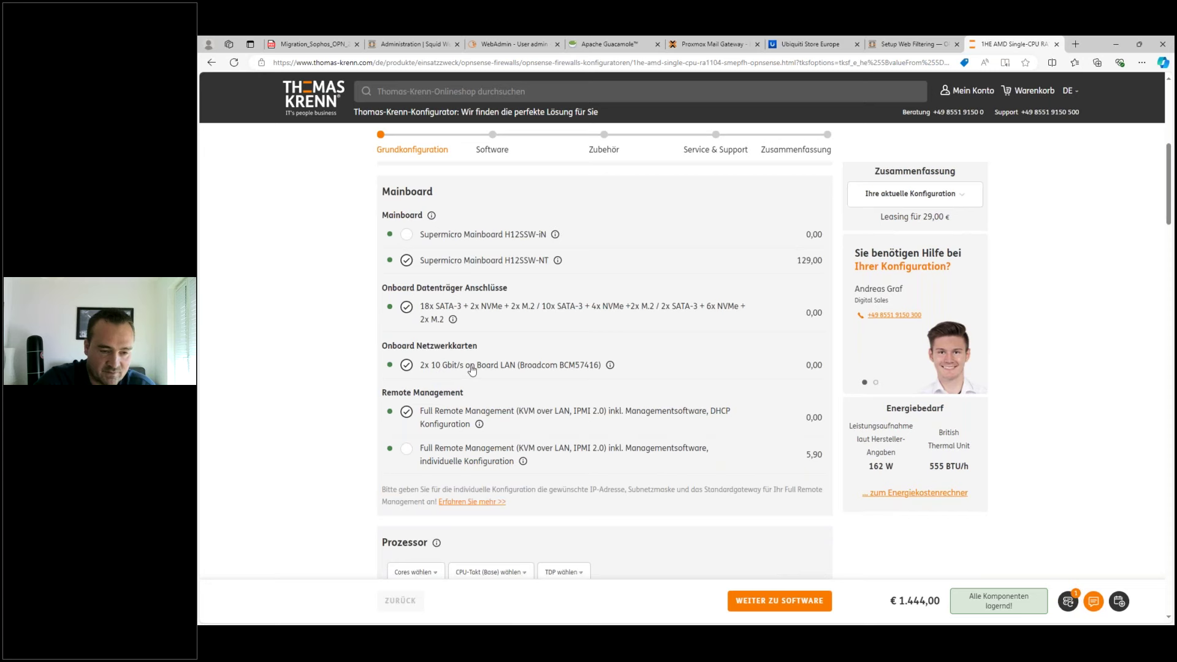
{"action": "scroll", "coordinate": [539, 404], "scroll_direction": "down", "scroll_amount": 6}
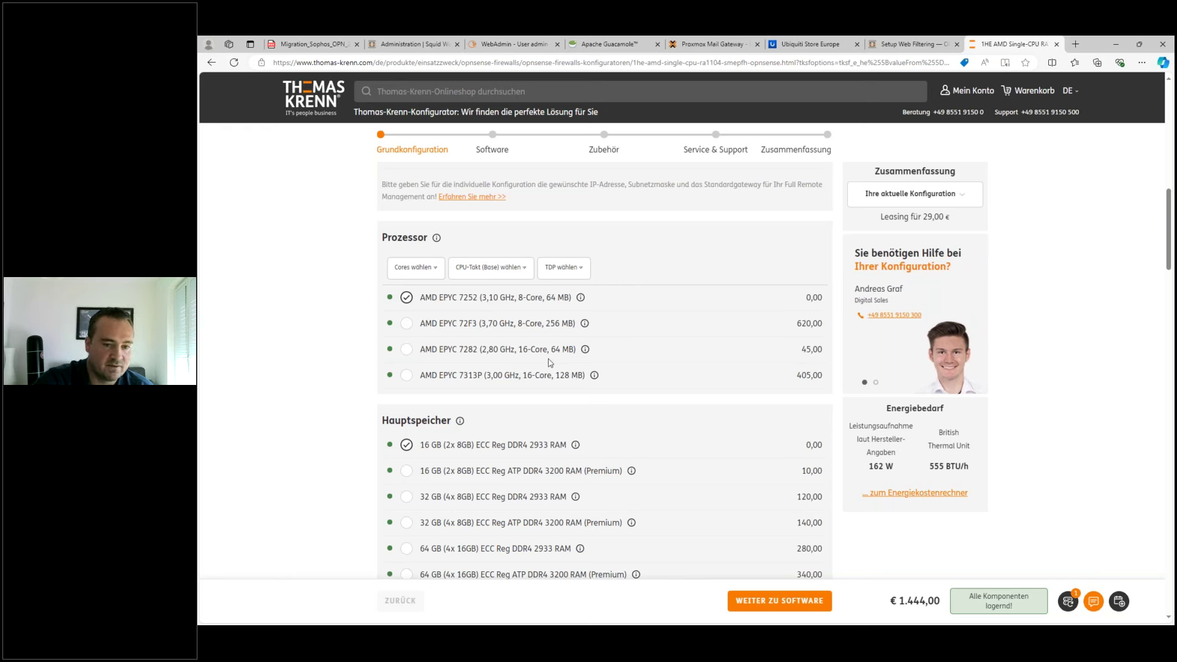
{"action": "left_click_drag", "start_coordinate": [500, 351], "coordinate": [558, 353]}
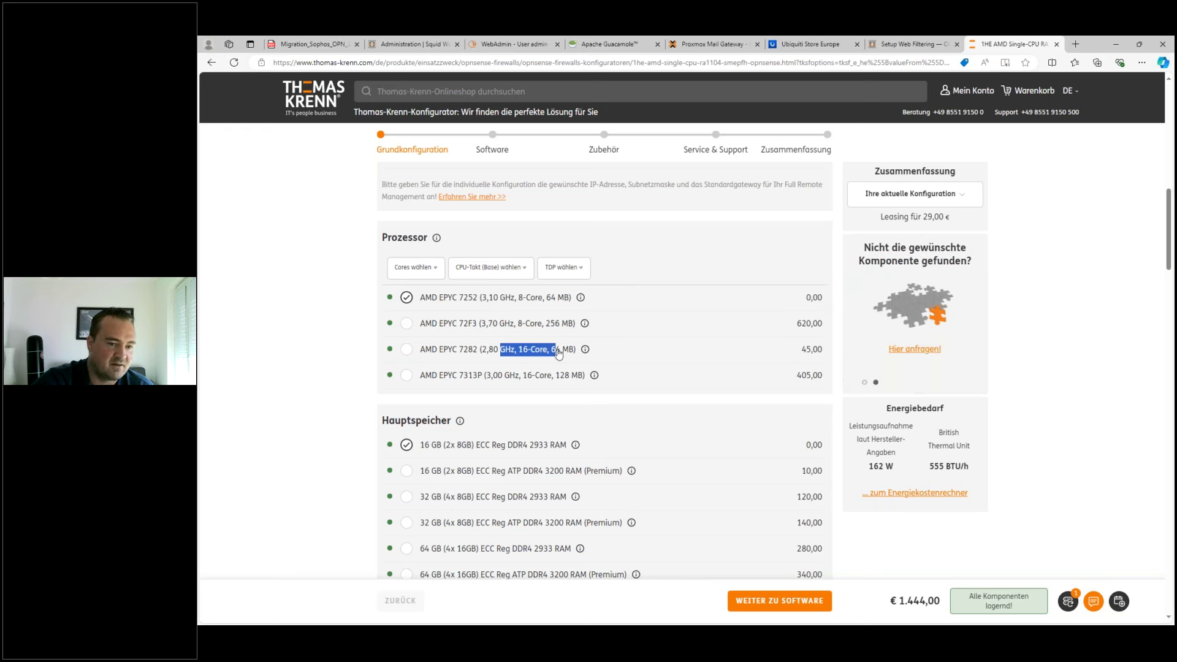
{"action": "left_click", "coordinate": [482, 302]}
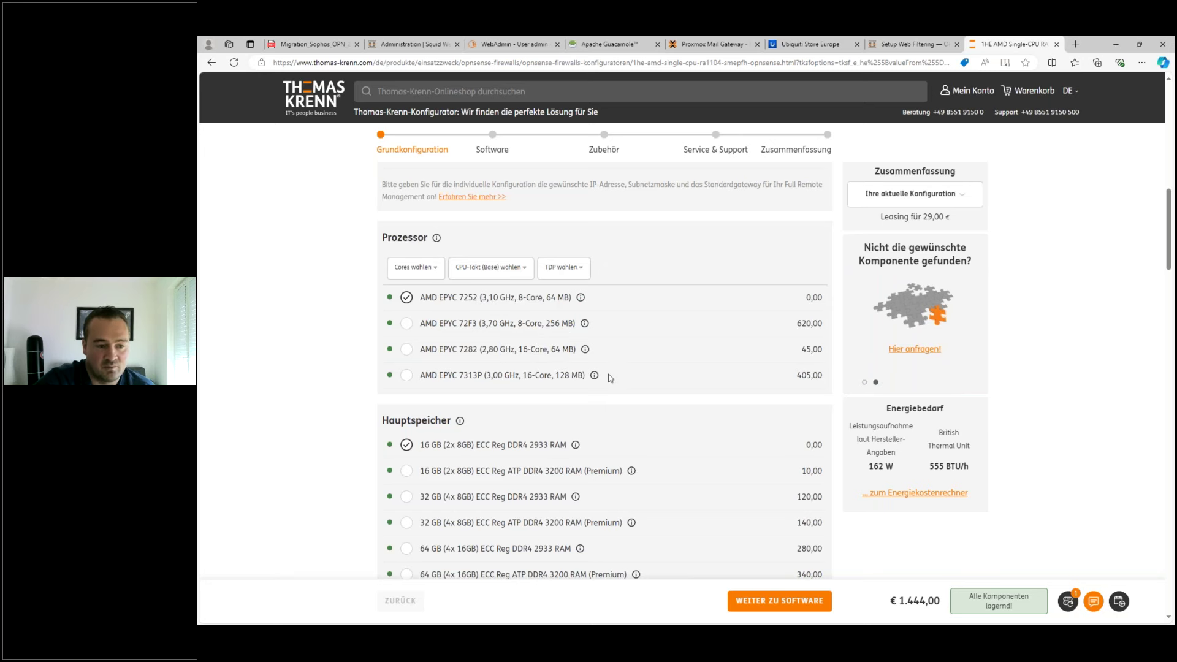
- Choose 16 GB ATP DDR4 3200 Premium memory, bringing the total to €1,454.00
{"action": "scroll", "coordinate": [610, 374], "scroll_direction": "down", "scroll_amount": 2}
{"action": "left_click_drag", "start_coordinate": [590, 370], "coordinate": [612, 370]}
{"action": "left_click", "coordinate": [406, 369]}
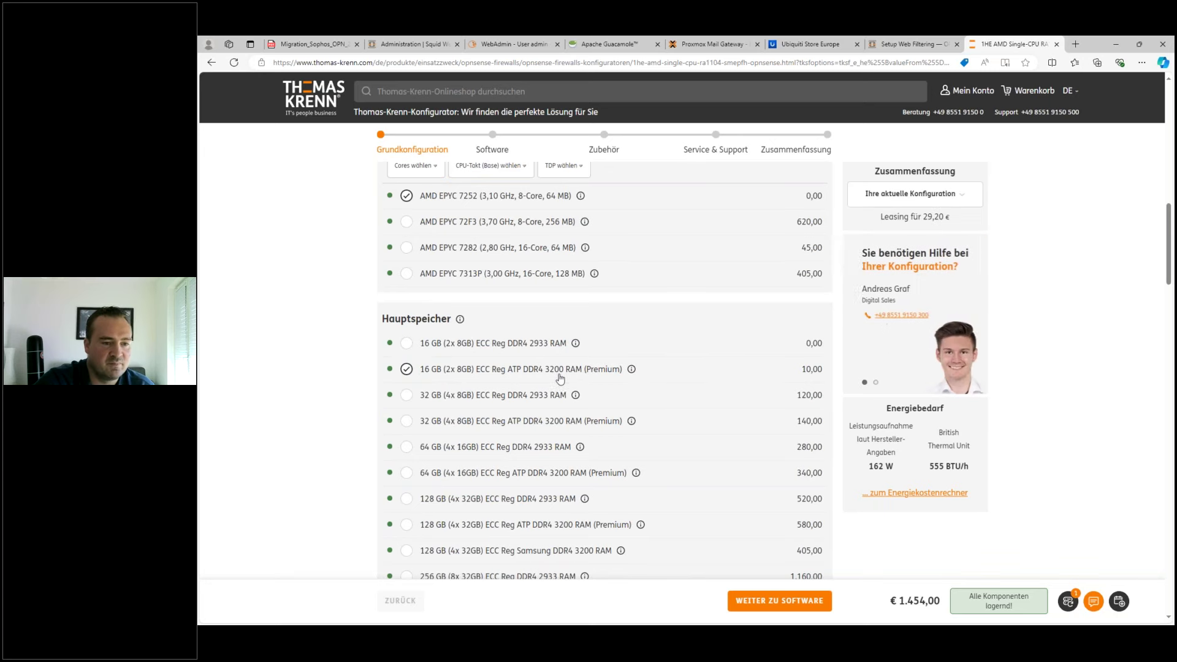
{"action": "scroll", "coordinate": [607, 374], "scroll_direction": "down", "scroll_amount": 2}
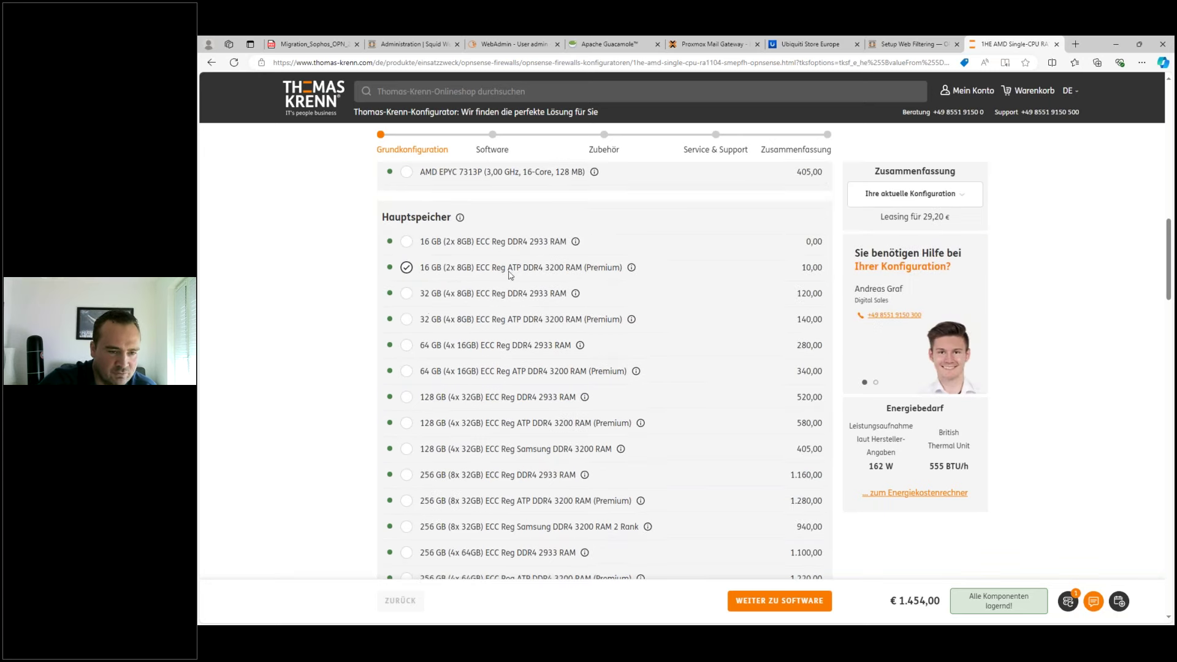
{"action": "scroll", "coordinate": [622, 346], "scroll_direction": "down", "scroll_amount": 3}
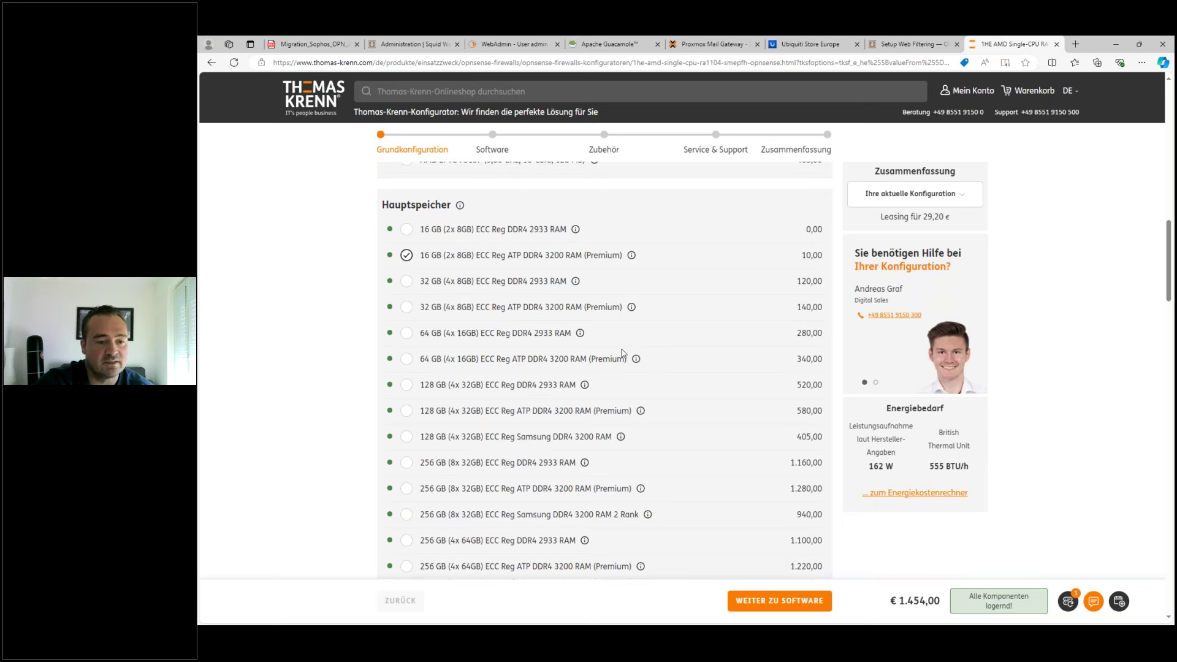
{"action": "scroll", "coordinate": [620, 432], "scroll_direction": "down", "scroll_amount": 8}
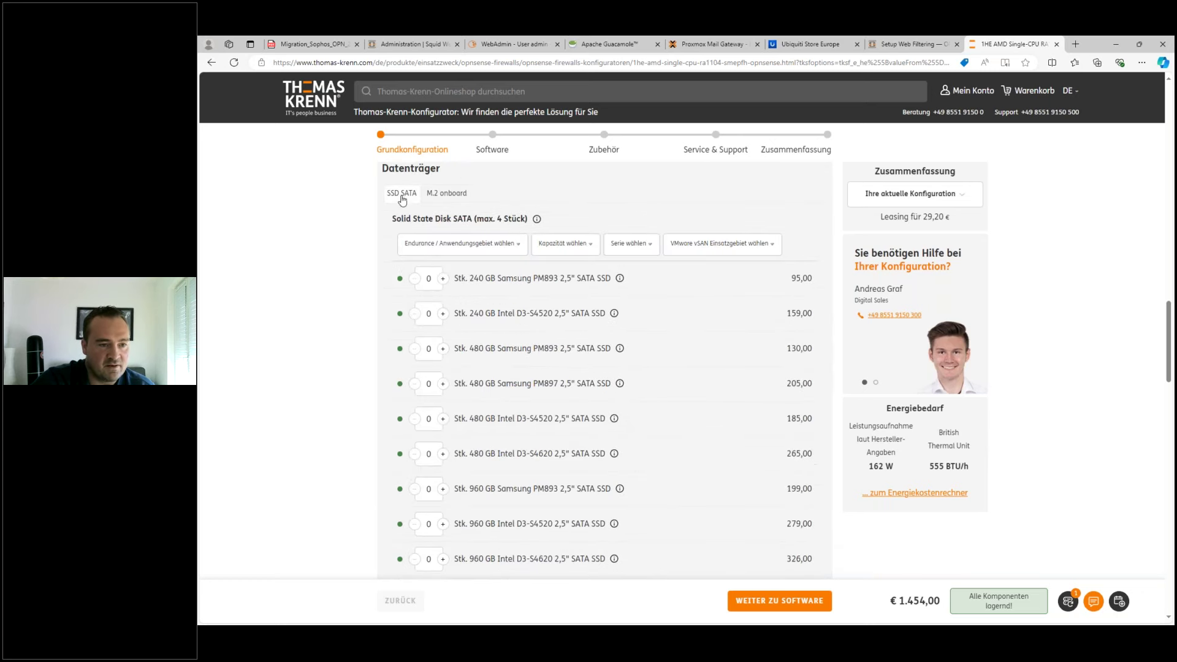
- Add one 240 GB Samsung PM893 SATA SSD, raising the total to €1,608.00
{"action": "left_click", "coordinate": [445, 282]}
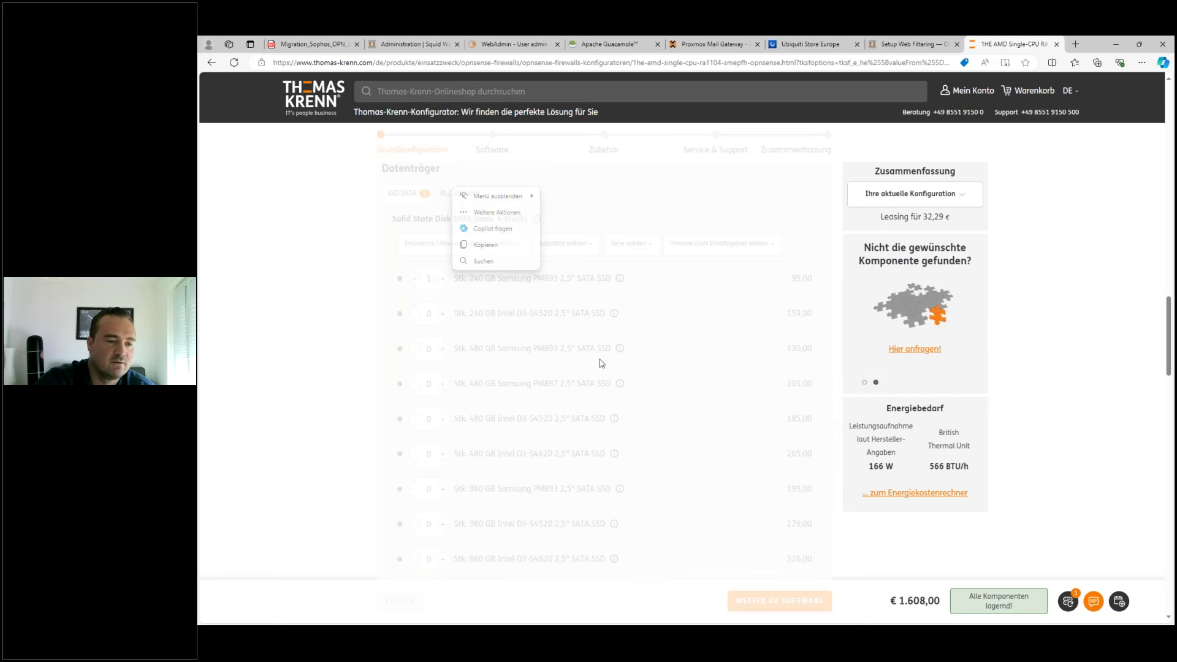
{"action": "scroll", "coordinate": [840, 342], "scroll_direction": "down", "scroll_amount": 10}
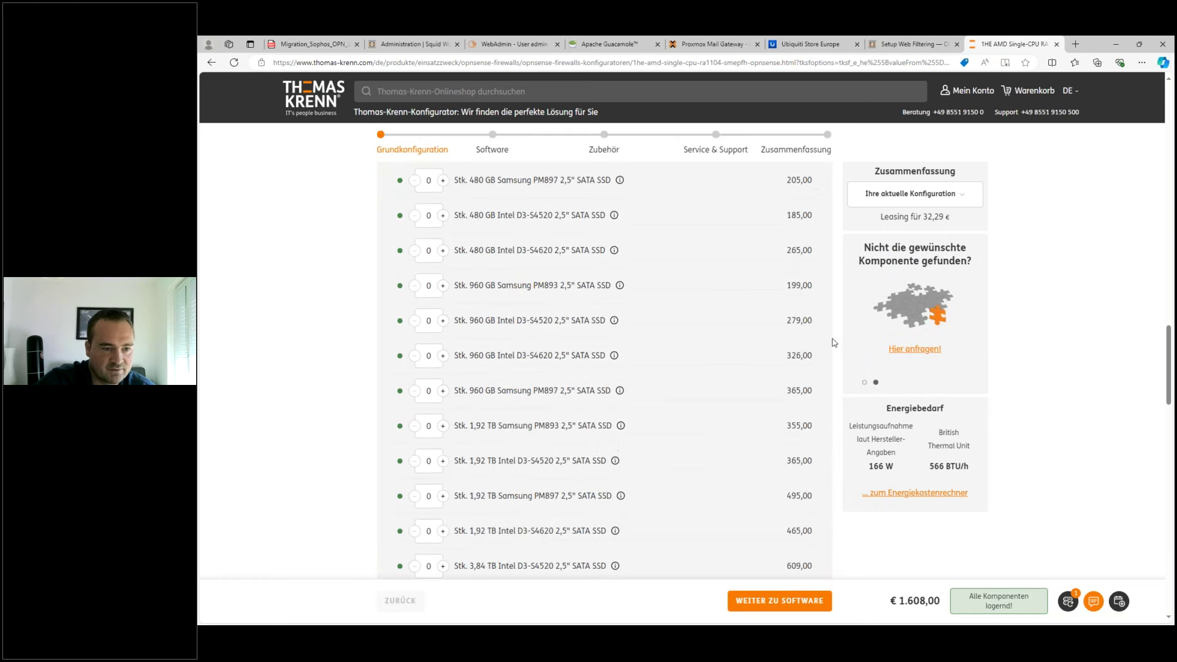
{"action": "scroll", "coordinate": [504, 351], "scroll_direction": "up", "scroll_amount": 1}
{"action": "scroll", "coordinate": [504, 350], "scroll_direction": "down", "scroll_amount": 4}
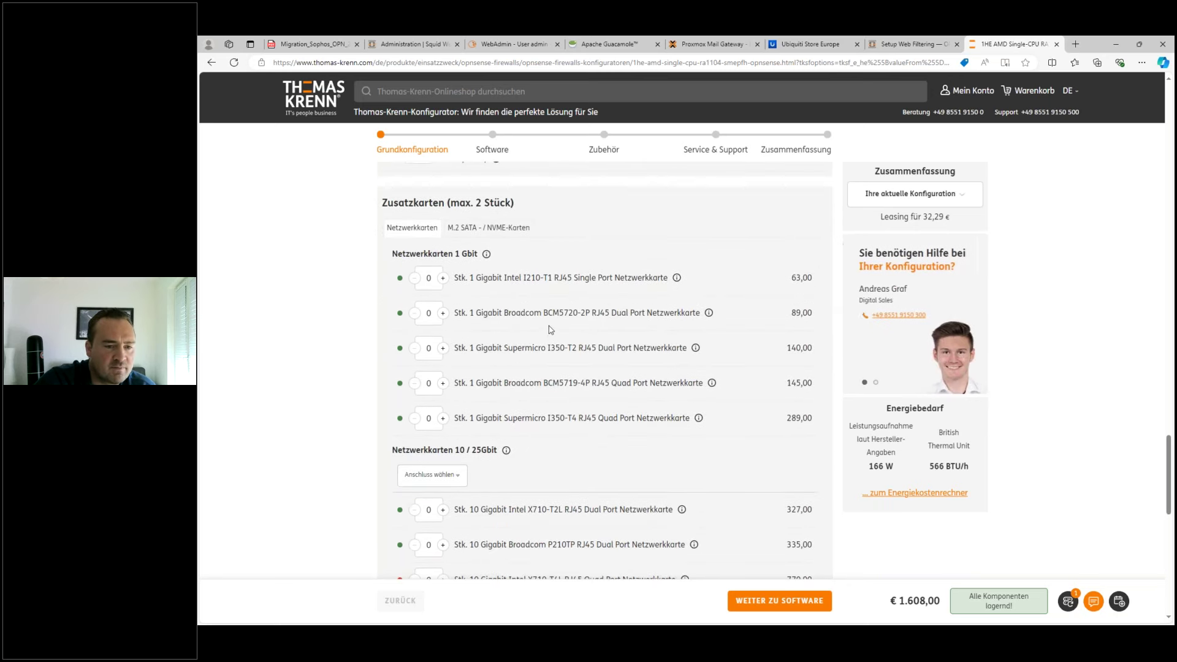
{"action": "scroll", "coordinate": [550, 346], "scroll_direction": "down", "scroll_amount": 1}
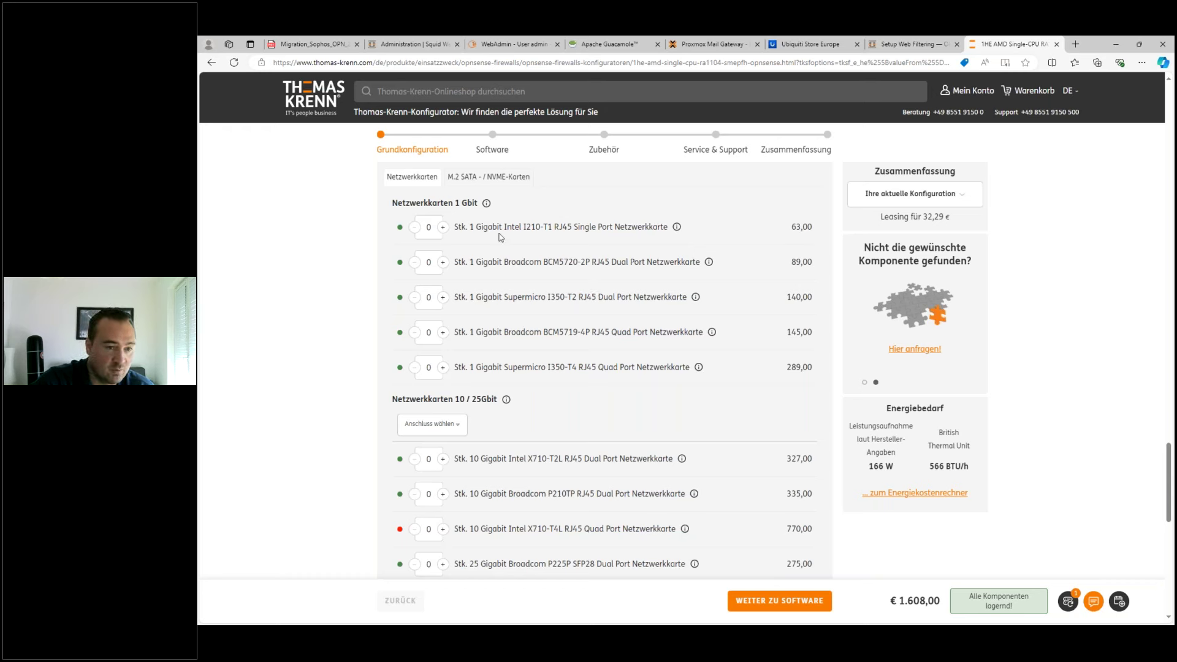
- Review the network card options, noting the Broadcom P225P 25 Gigabit card, and the housing section
{"action": "scroll", "coordinate": [526, 449], "scroll_direction": "down", "scroll_amount": 2}
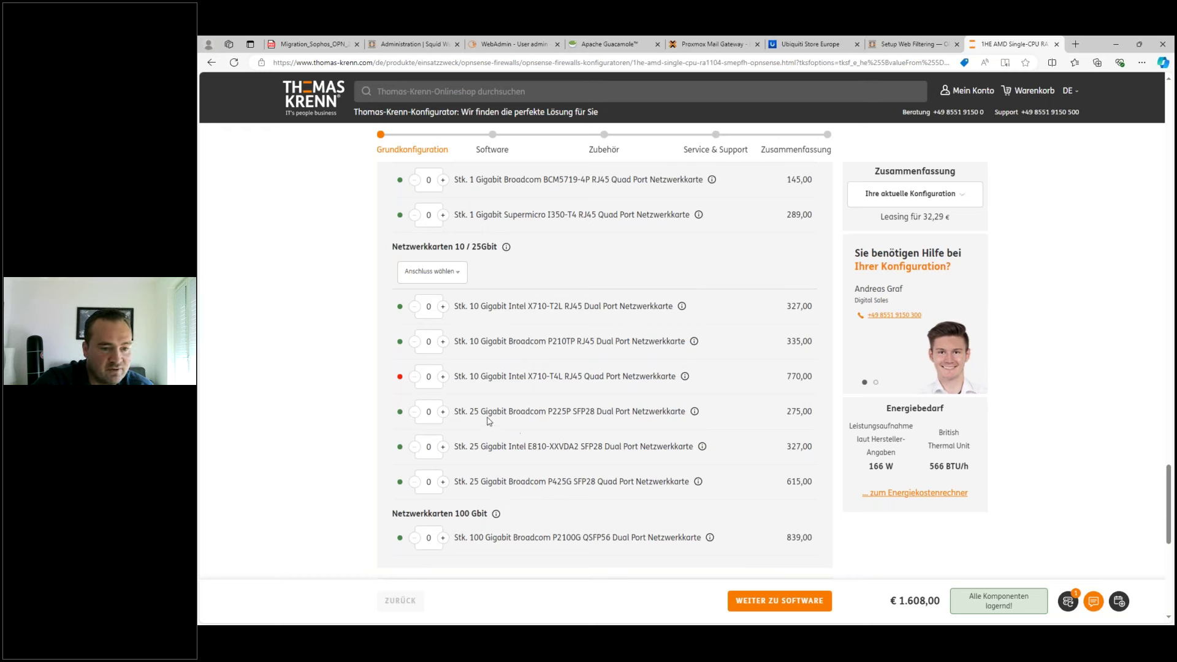
{"action": "left_click_drag", "start_coordinate": [476, 412], "coordinate": [662, 412]}
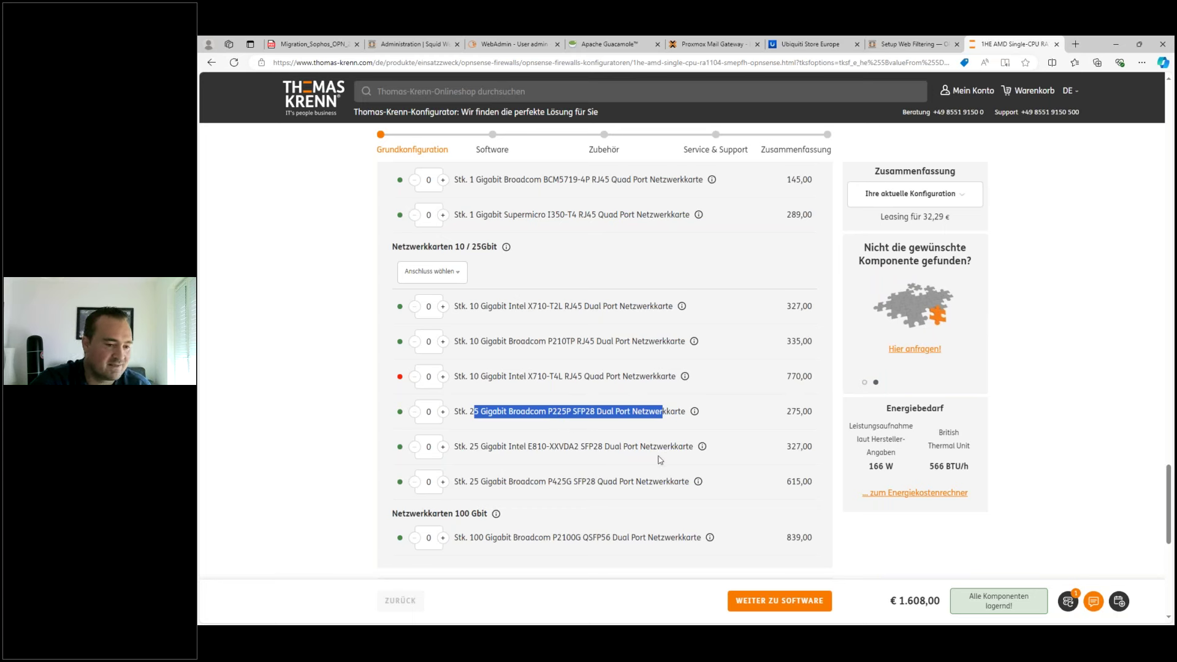
{"action": "scroll", "coordinate": [650, 456], "scroll_direction": "down", "scroll_amount": 2}
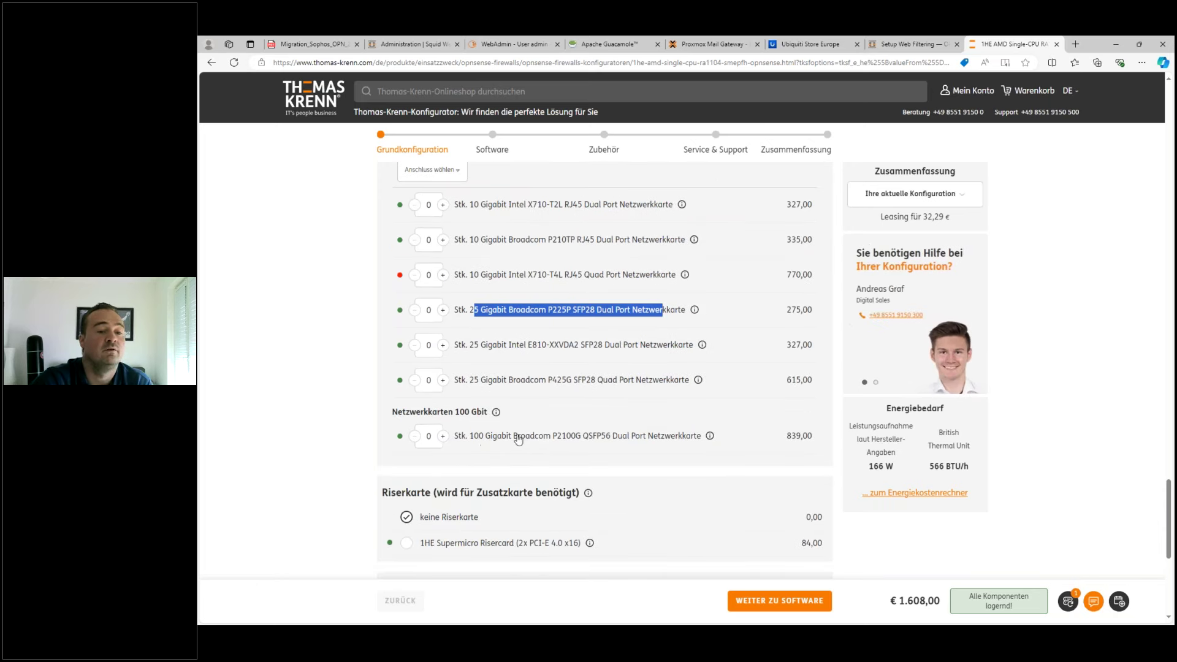
{"action": "scroll", "coordinate": [656, 472], "scroll_direction": "down", "scroll_amount": 2}
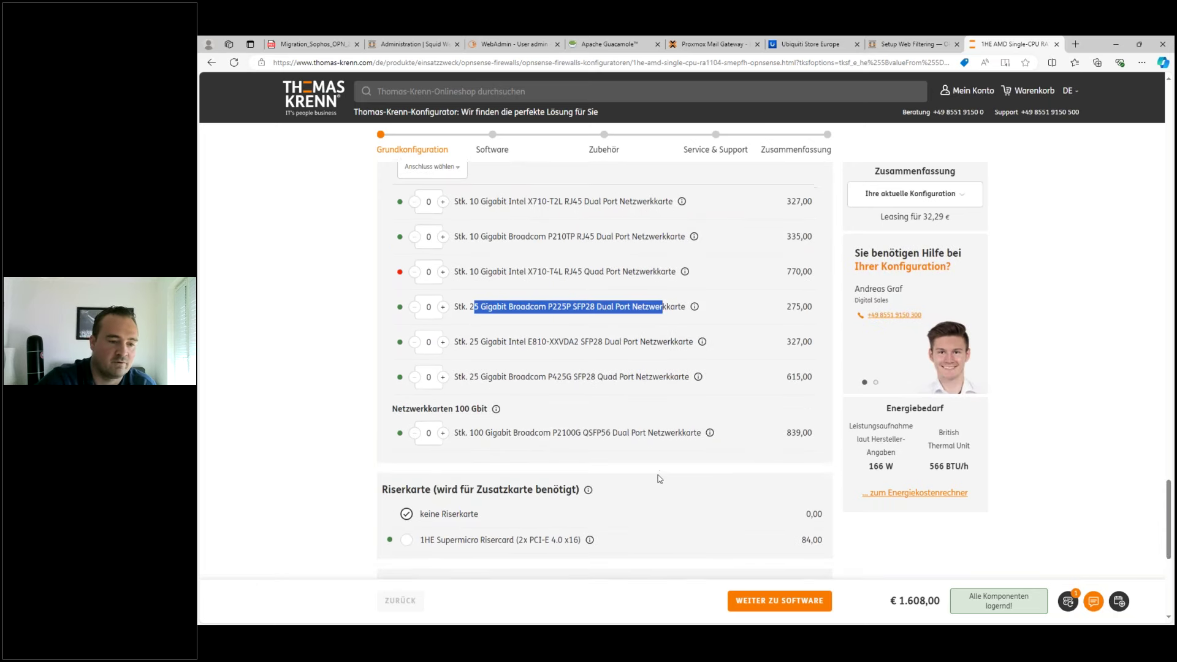
{"action": "scroll", "coordinate": [624, 473], "scroll_direction": "down", "scroll_amount": 5}
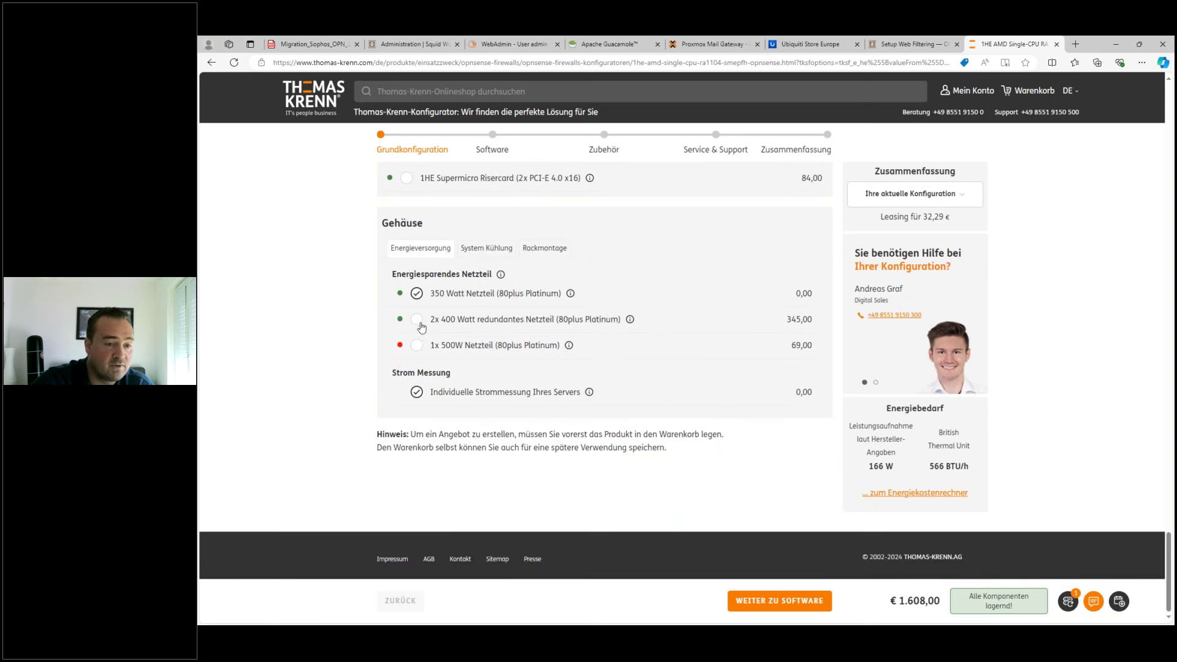
- Choose the 2x 400 Watt redundant power supply (total €1,939.00) and go to the Software step
{"action": "left_click", "coordinate": [417, 320]}
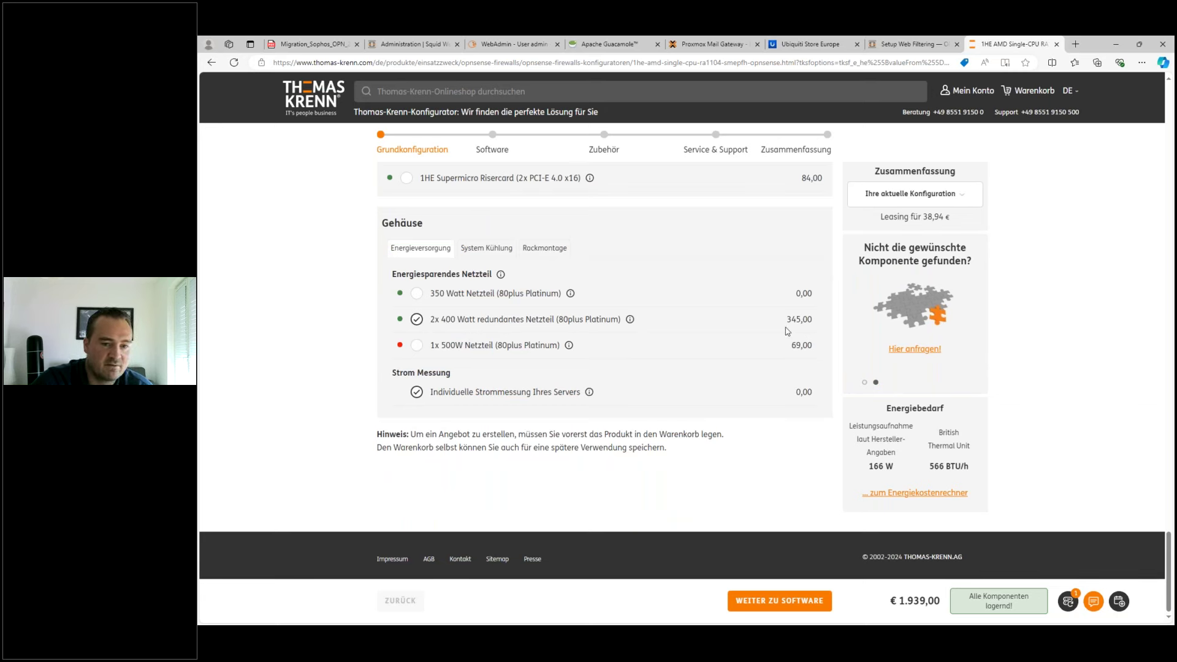
{"action": "scroll", "coordinate": [498, 173], "scroll_direction": "up", "scroll_amount": 5}
{"action": "left_click", "coordinate": [489, 155]}
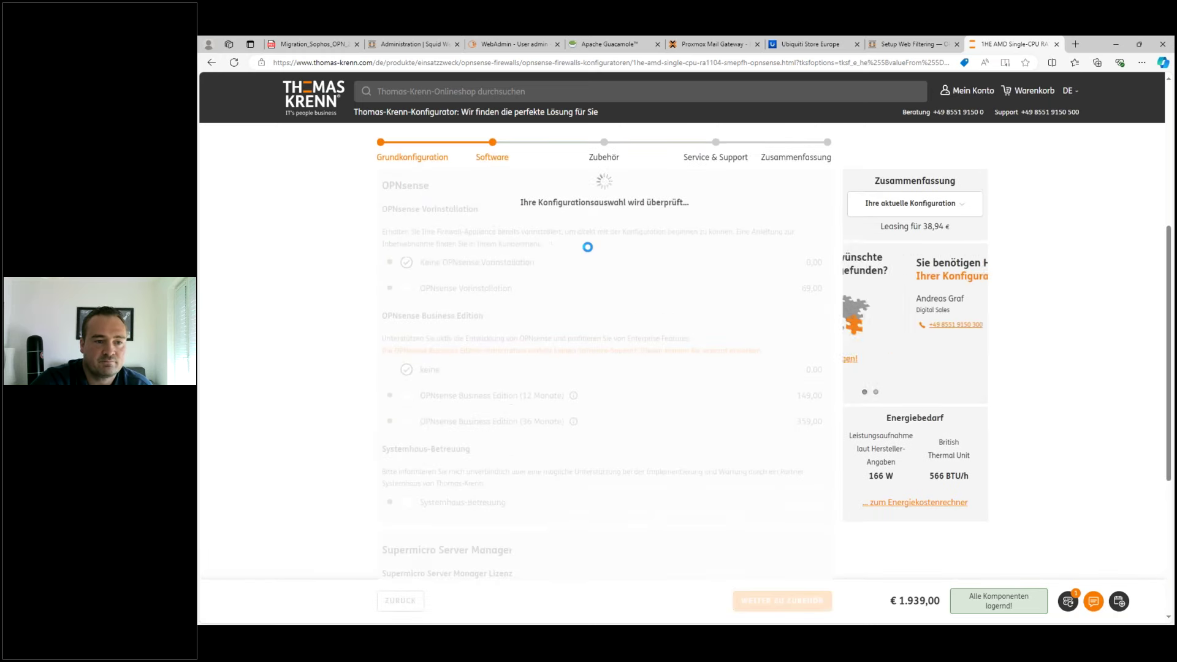
- Review the Software step options, noting the 36-month Business Edition price
{"action": "mouse_move", "coordinate": [435, 294]}
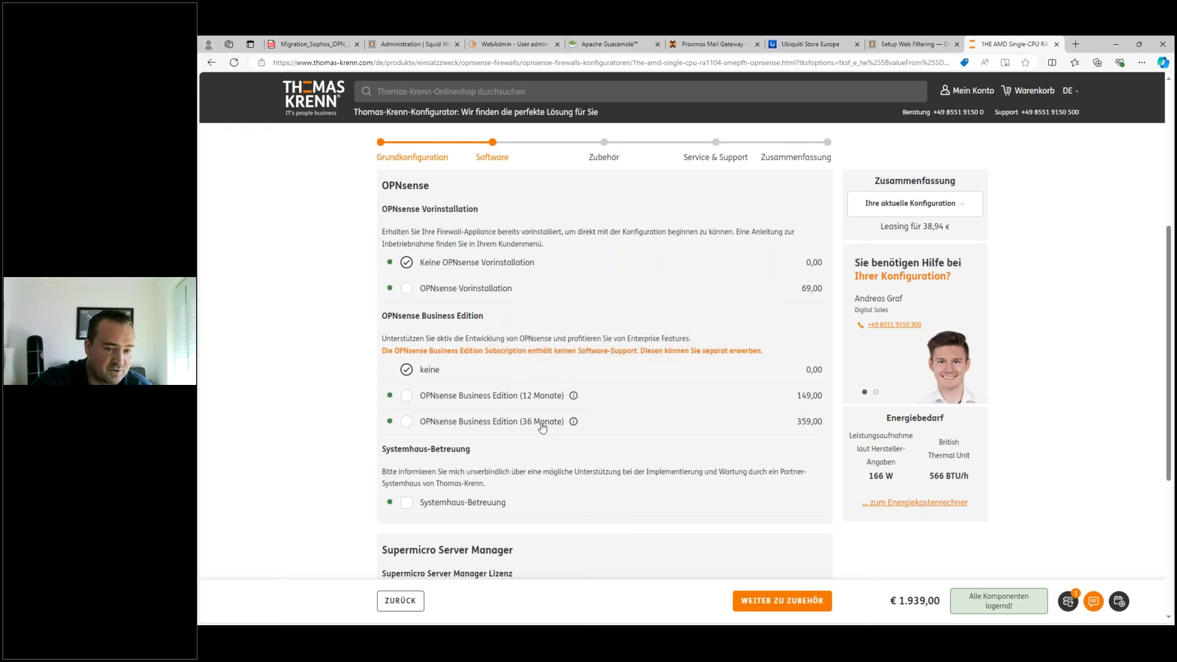
{"action": "left_click_drag", "start_coordinate": [797, 422], "coordinate": [819, 421]}
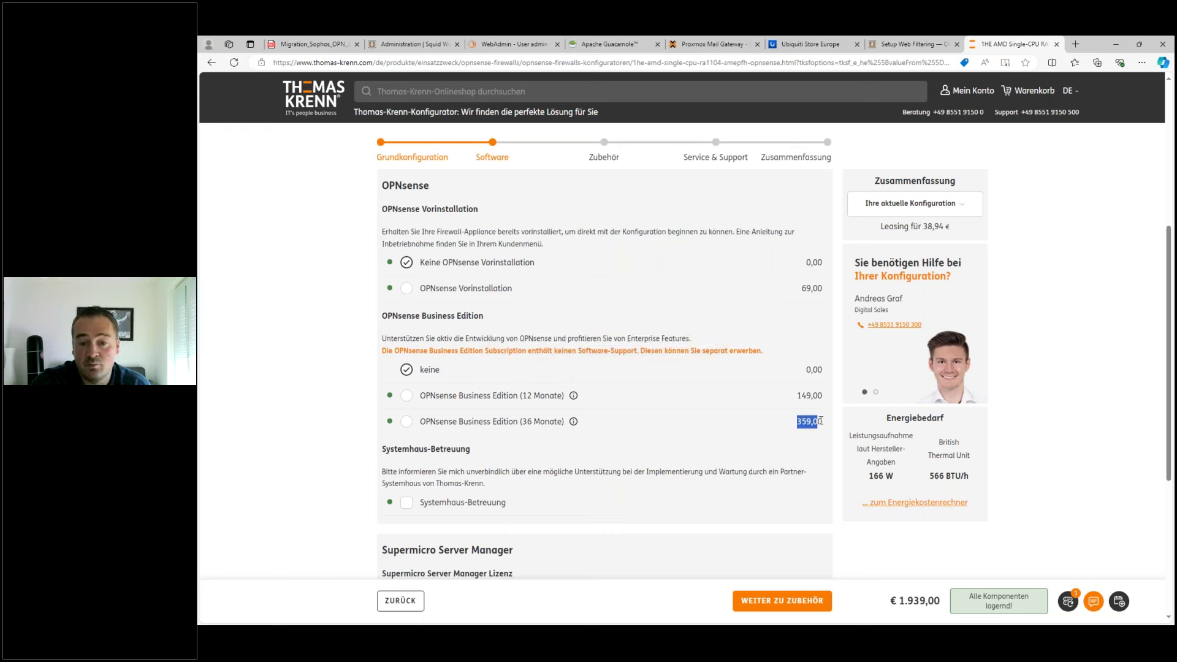
{"action": "scroll", "coordinate": [613, 417], "scroll_direction": "down", "scroll_amount": 3}
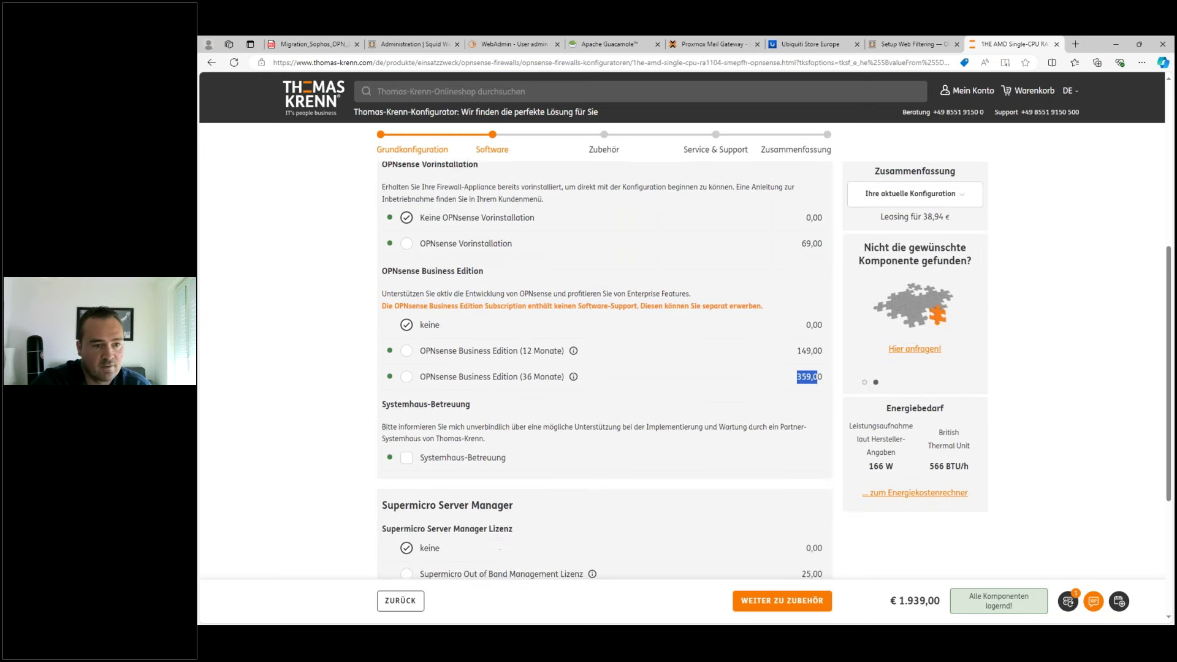
{"action": "scroll", "coordinate": [532, 392], "scroll_direction": "down", "scroll_amount": 1}
{"action": "scroll", "coordinate": [532, 392], "scroll_direction": "up", "scroll_amount": 3}
{"action": "scroll", "coordinate": [499, 509], "scroll_direction": "up", "scroll_amount": 1}
{"action": "scroll", "coordinate": [520, 504], "scroll_direction": "down", "scroll_amount": 2}
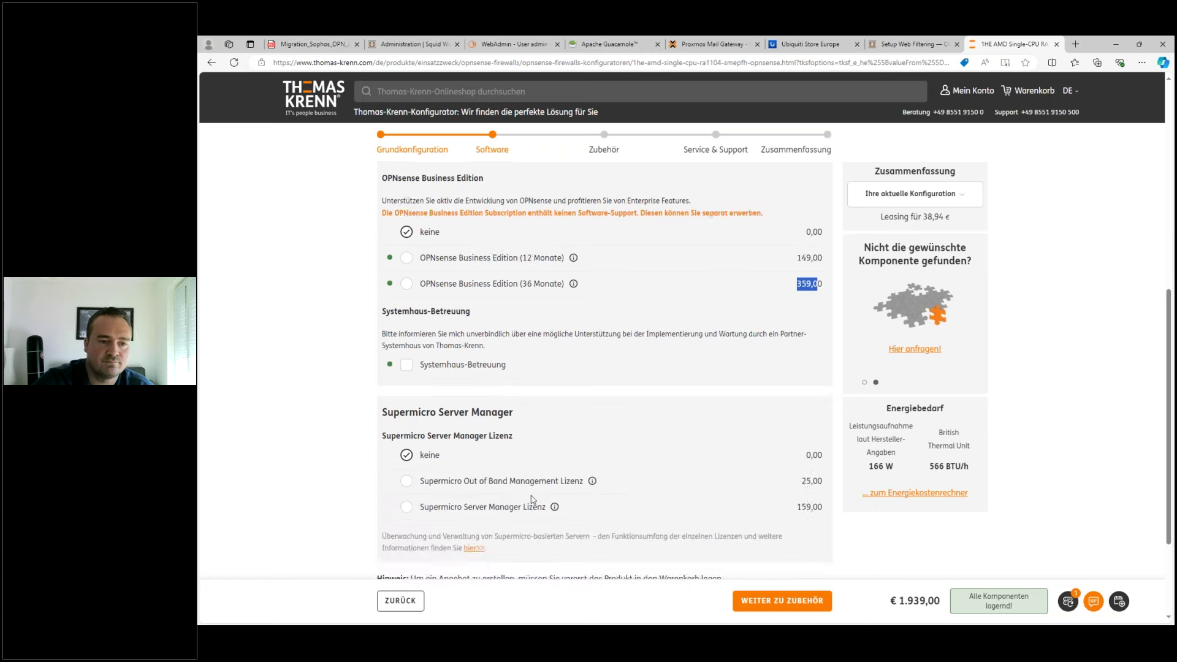
{"action": "scroll", "coordinate": [531, 491], "scroll_direction": "up", "scroll_amount": 6}
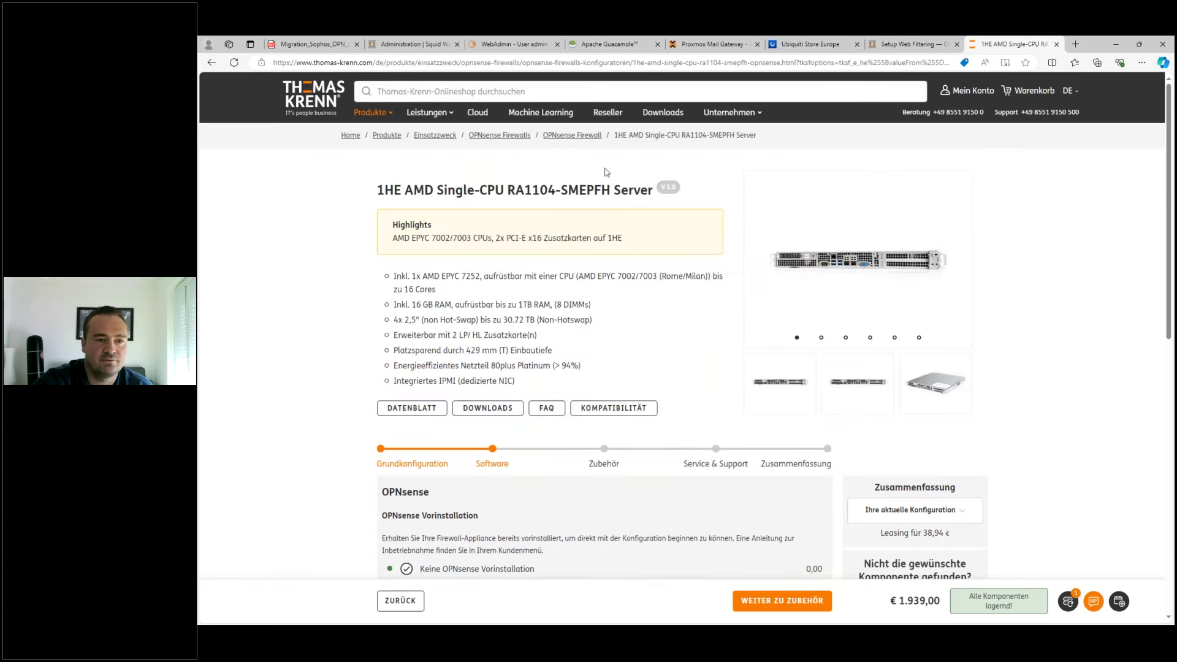
- Move on to the Zubehör accessories step and browse the available accessories
{"action": "left_click", "coordinate": [613, 463]}
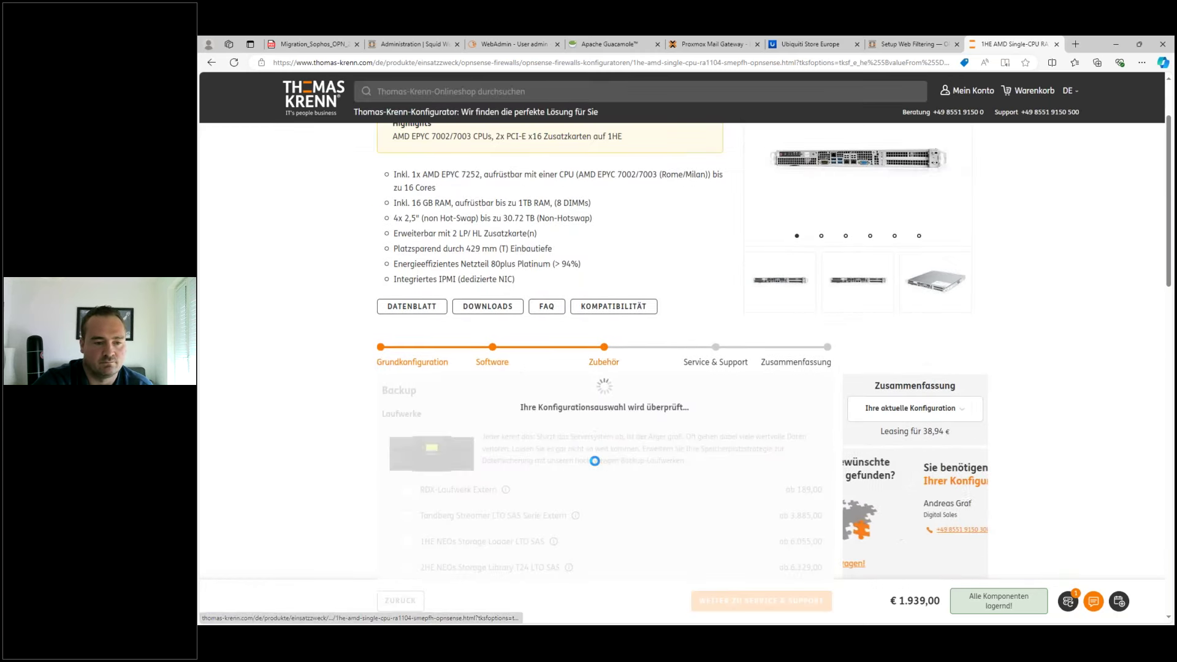
{"action": "scroll", "coordinate": [671, 481], "scroll_direction": "down", "scroll_amount": 5}
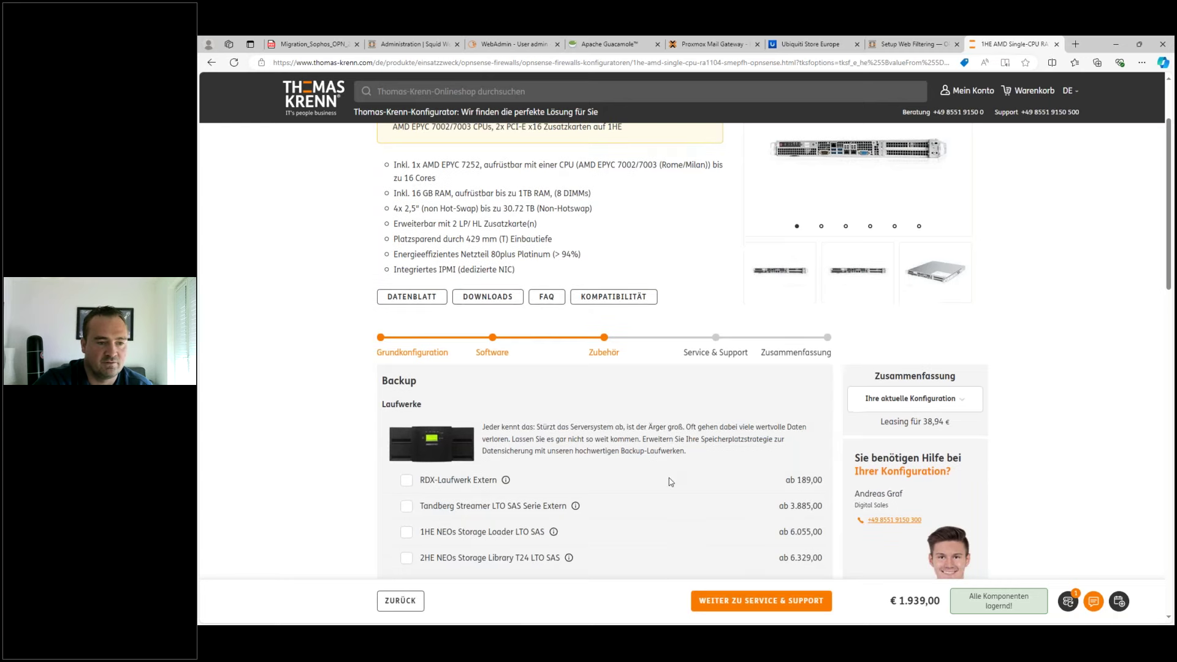
{"action": "scroll", "coordinate": [688, 426], "scroll_direction": "down", "scroll_amount": 10}
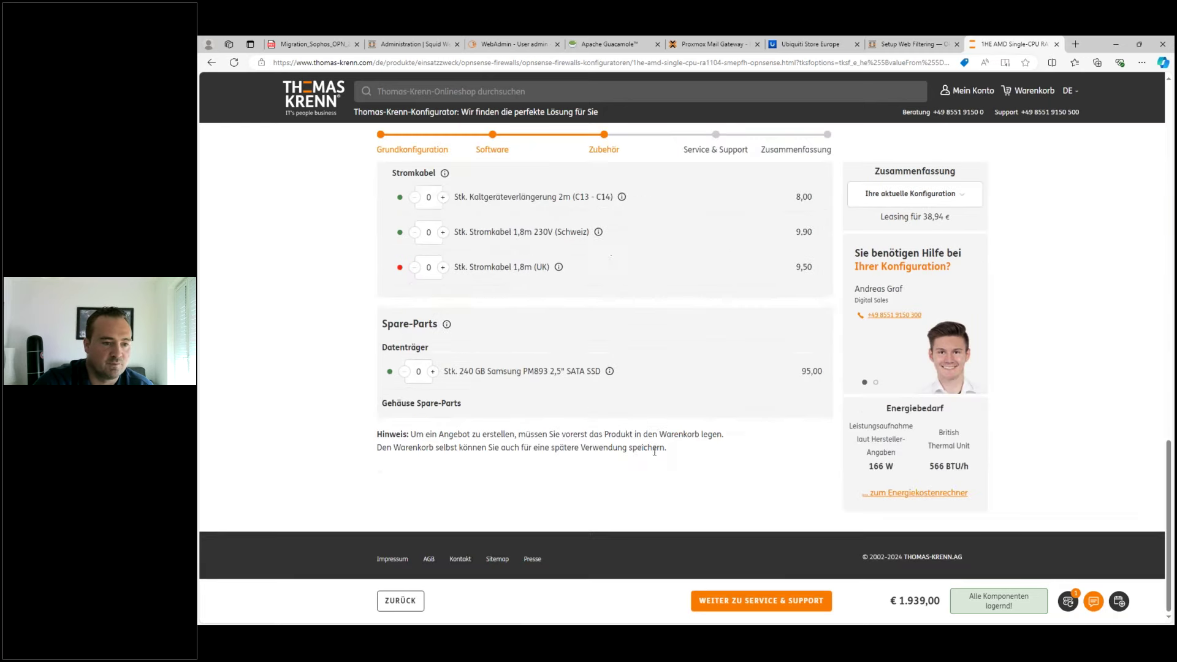
{"action": "scroll", "coordinate": [687, 425], "scroll_direction": "up", "scroll_amount": 4}
{"action": "scroll", "coordinate": [688, 425], "scroll_direction": "up", "scroll_amount": 20}
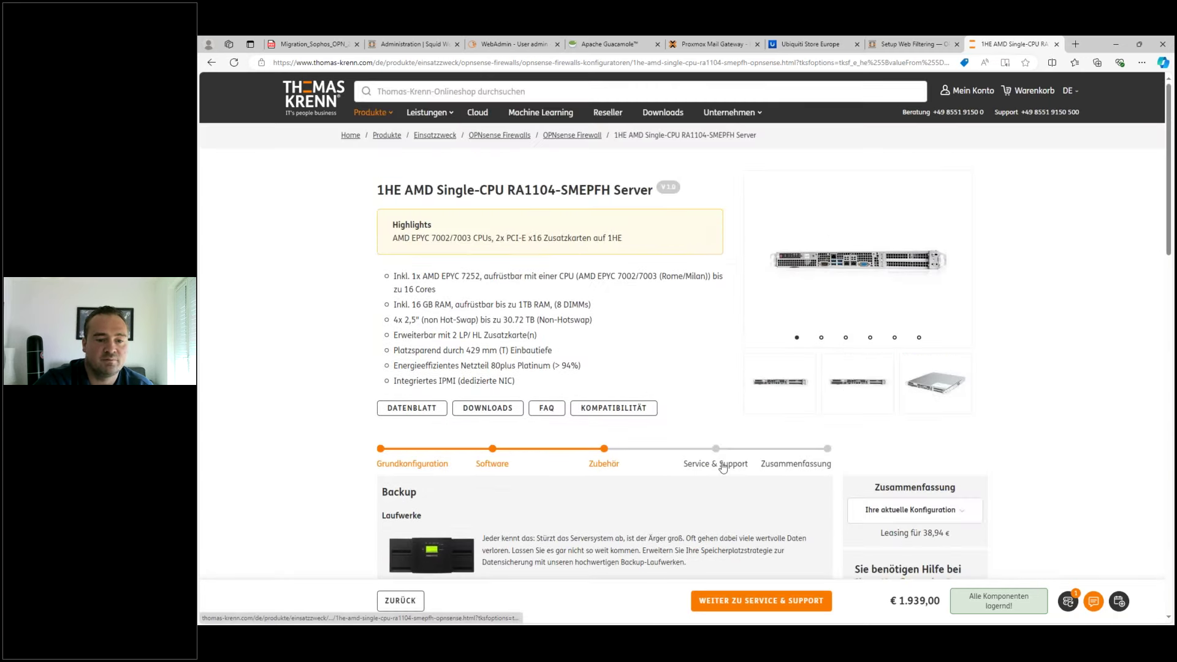
{"action": "left_click", "coordinate": [700, 457]}
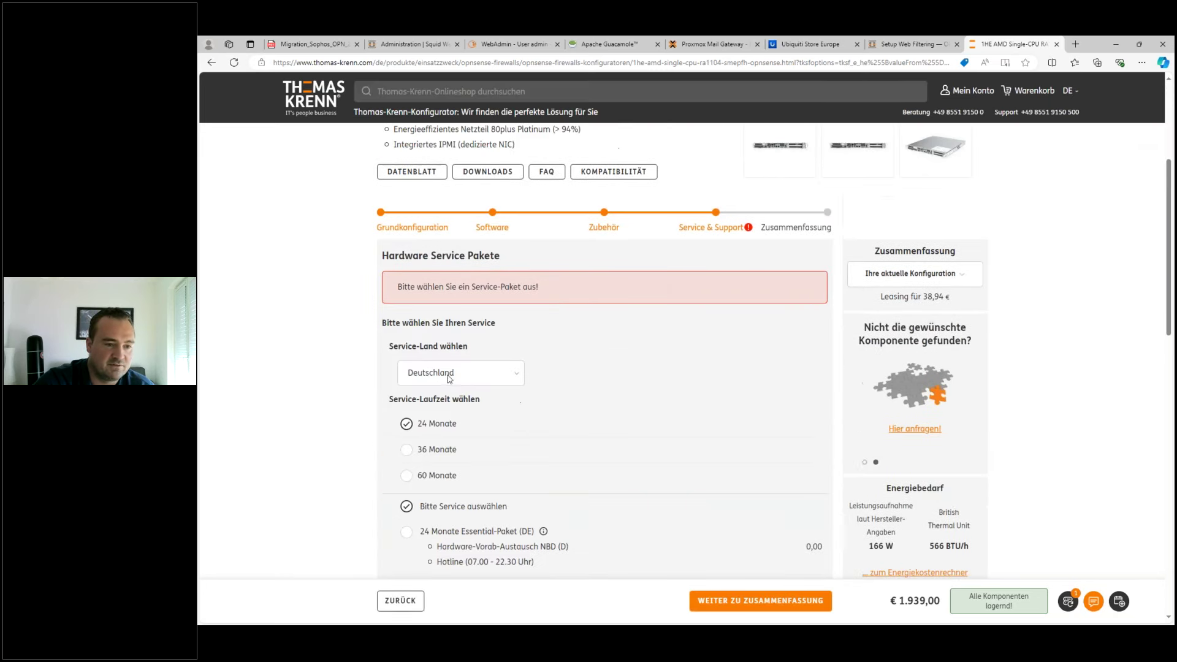
{"action": "left_click", "coordinate": [408, 480]}
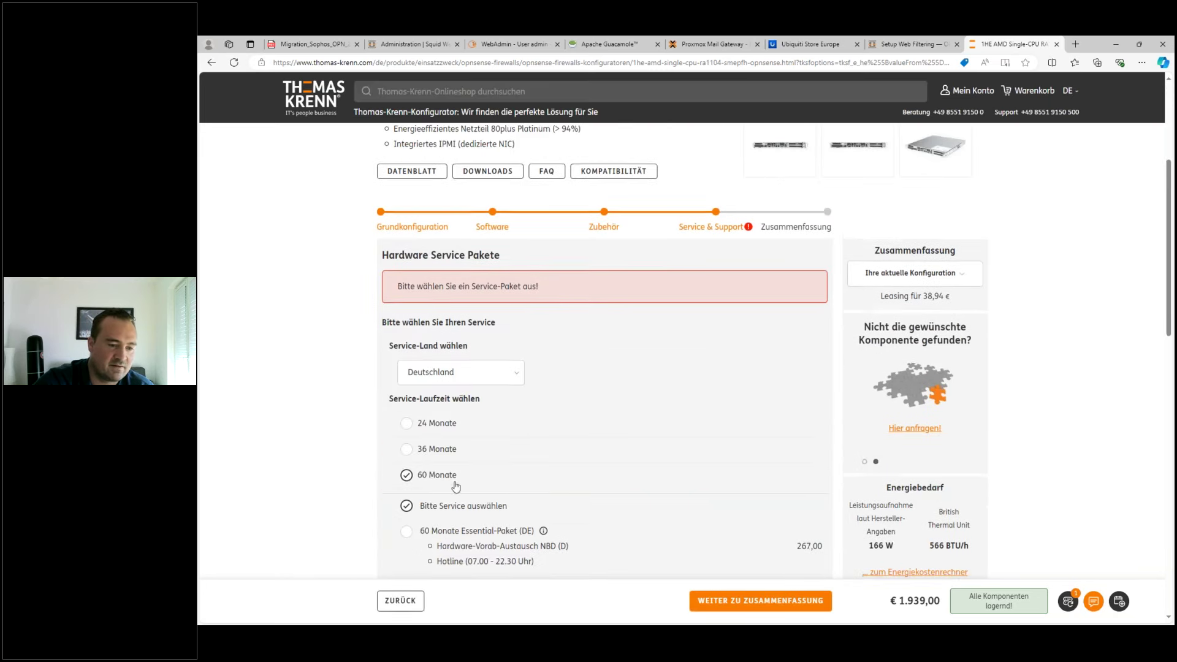
{"action": "left_click", "coordinate": [406, 380]}
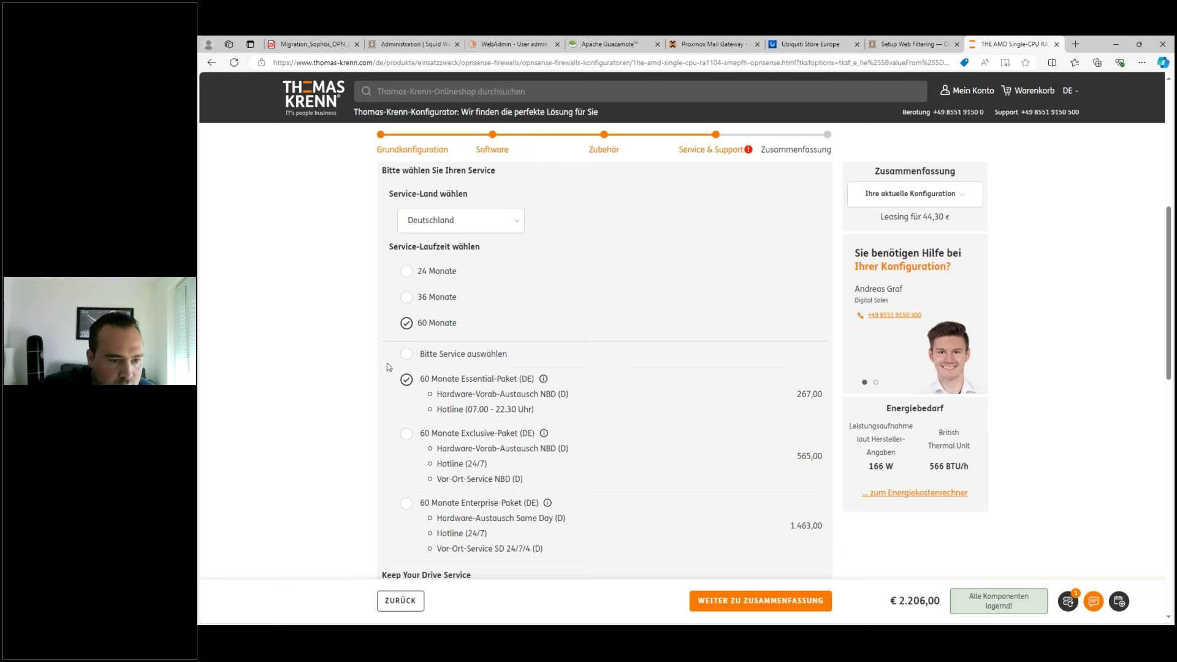
{"action": "scroll", "coordinate": [470, 414], "scroll_direction": "down", "scroll_amount": 2}
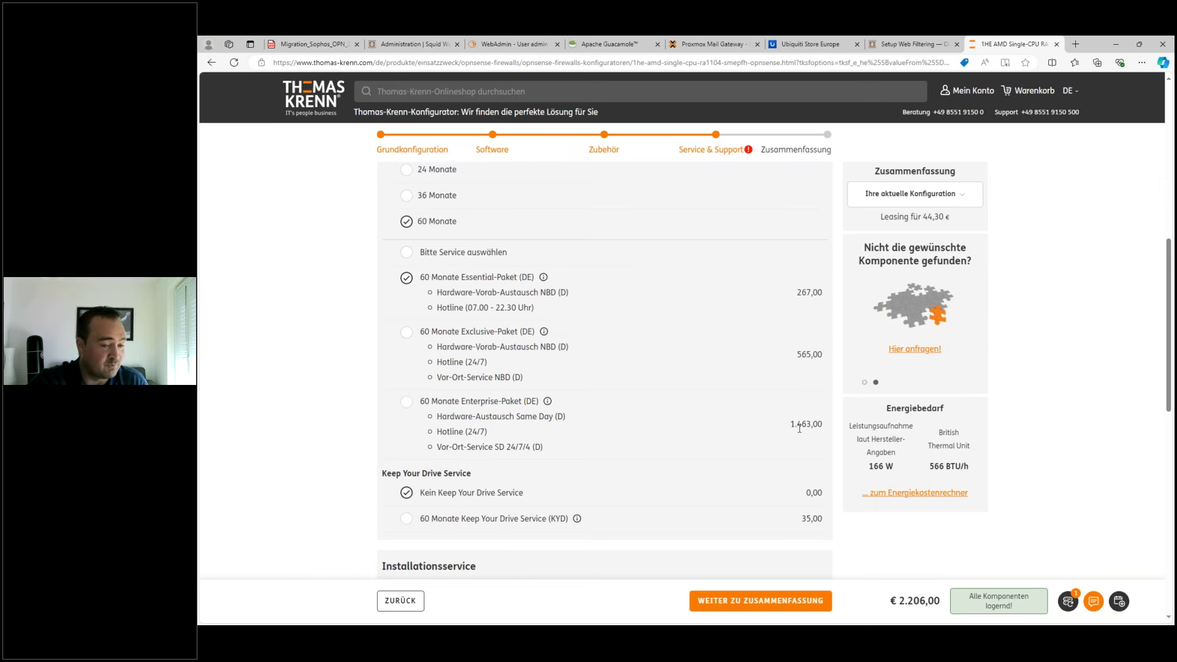
{"action": "scroll", "coordinate": [778, 431], "scroll_direction": "up", "scroll_amount": 10}
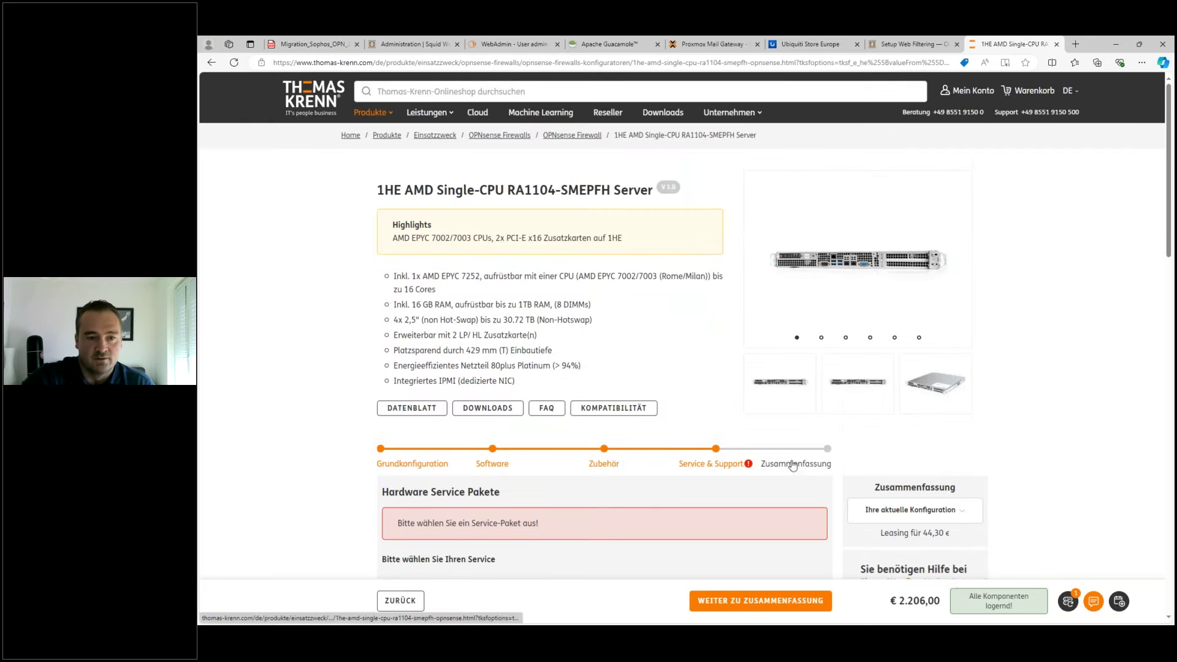
- Search the shop for 'zenarmor' and open the Zenarmor product page down to its licence lists
{"action": "left_click", "coordinate": [498, 92]}
{"action": "type", "text": "zenarmor"}
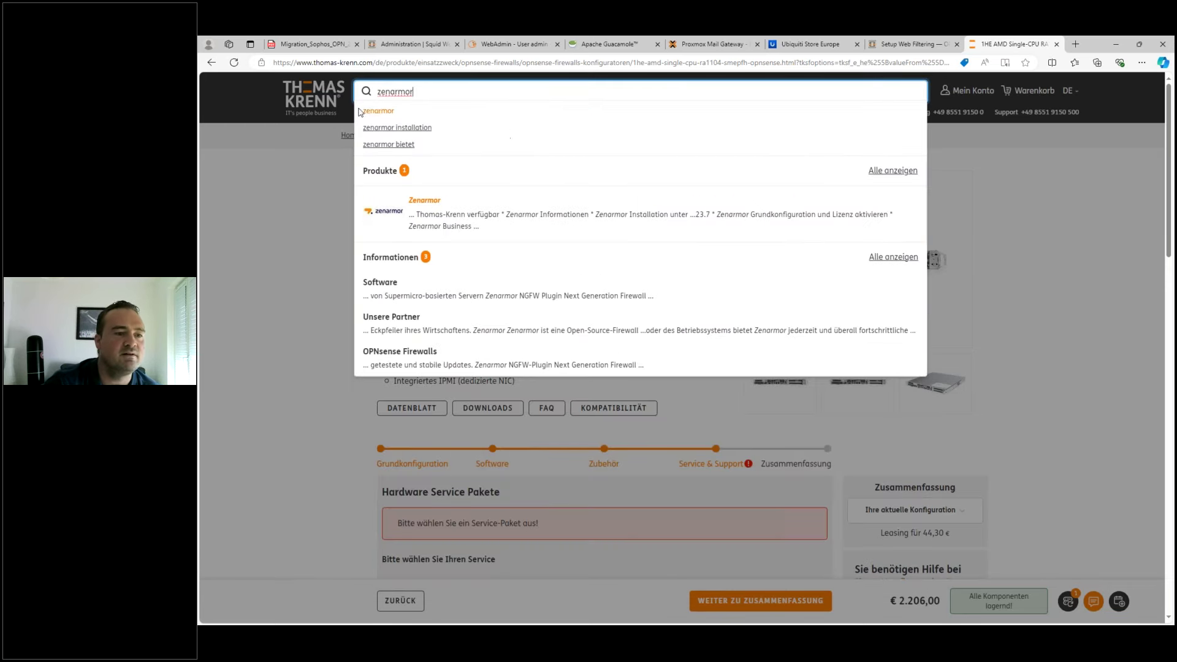
{"action": "left_click", "coordinate": [431, 222]}
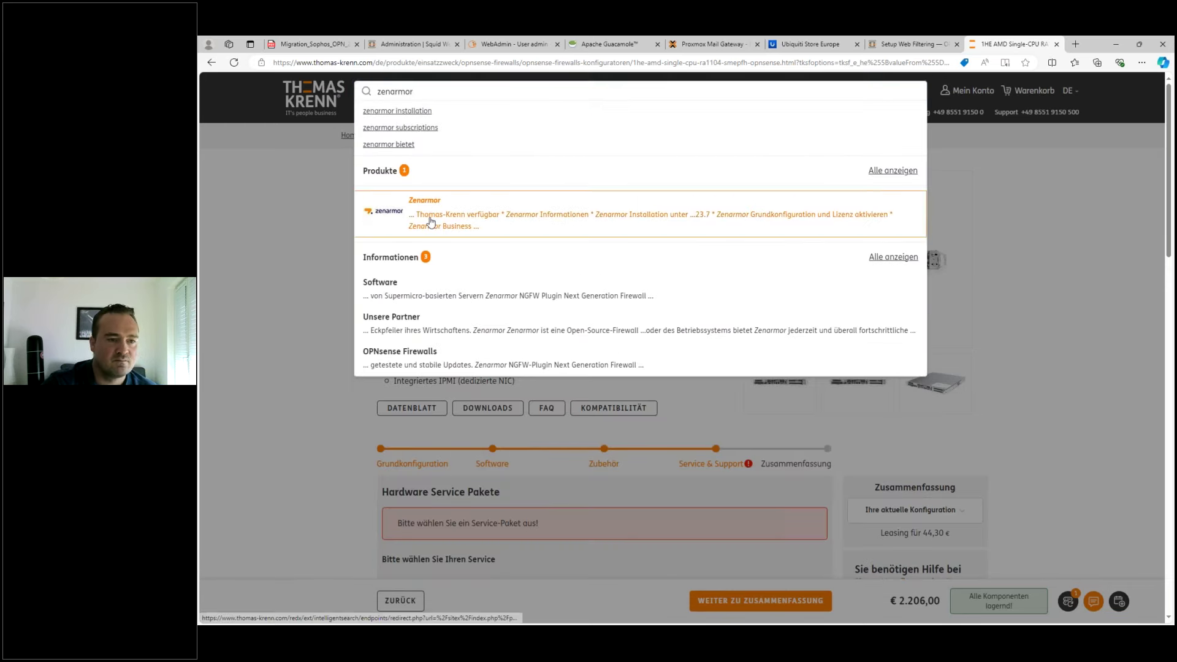
{"action": "scroll", "coordinate": [698, 379], "scroll_direction": "down", "scroll_amount": 1}
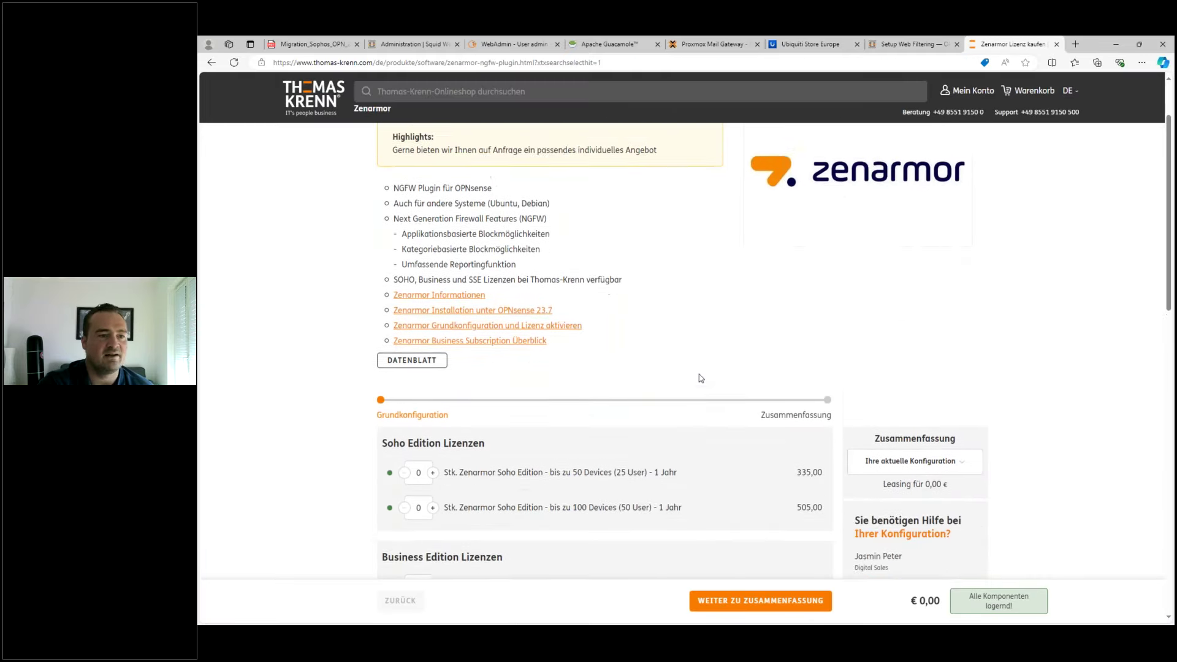
{"action": "scroll", "coordinate": [696, 372], "scroll_direction": "up", "scroll_amount": 2}
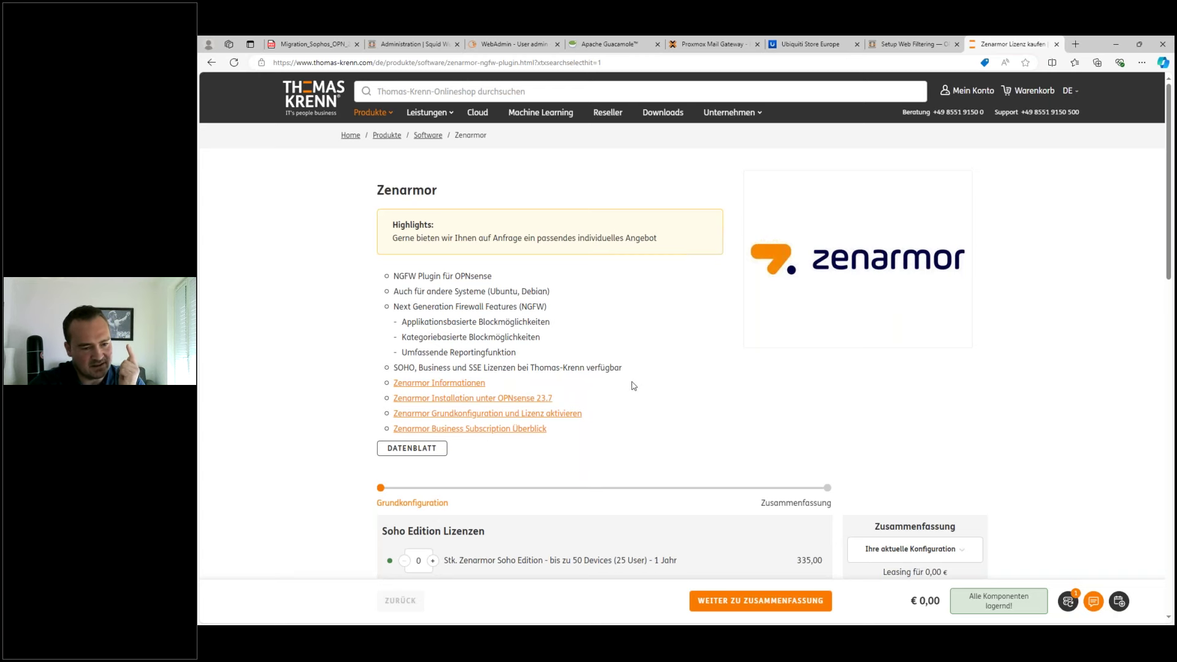
{"action": "scroll", "coordinate": [641, 394], "scroll_direction": "down", "scroll_amount": 4}
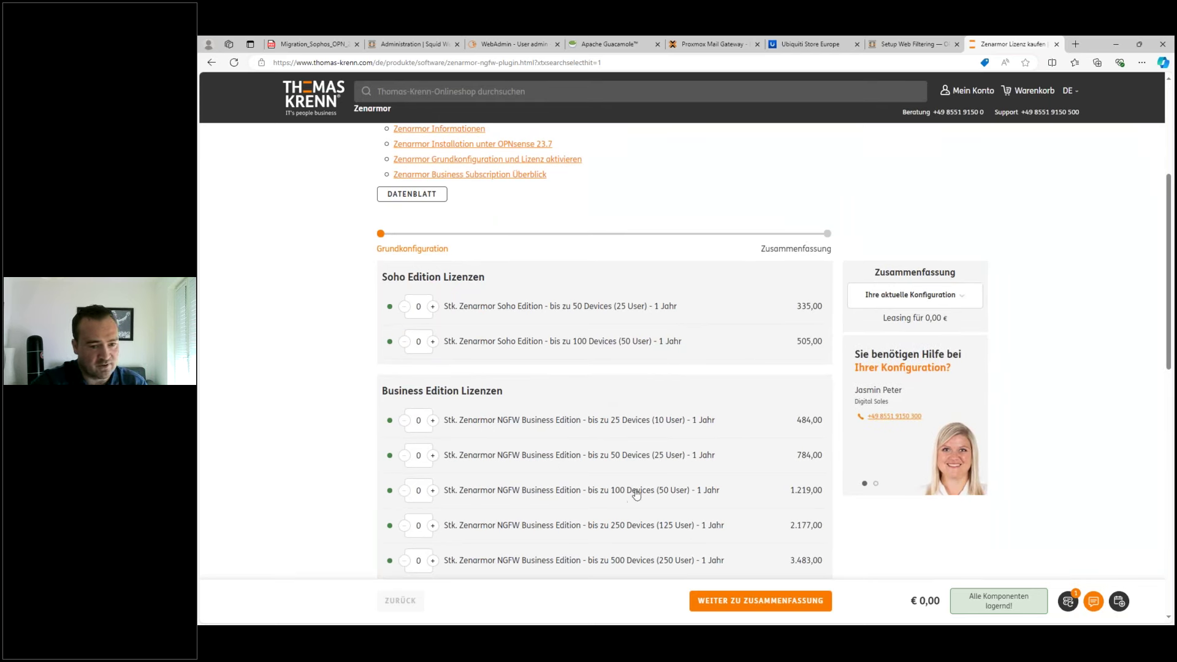
- Select the 1.219,00 price of the 100-device Zenarmor NGFW Business Edition licence
{"action": "double_click", "coordinate": [796, 492]}
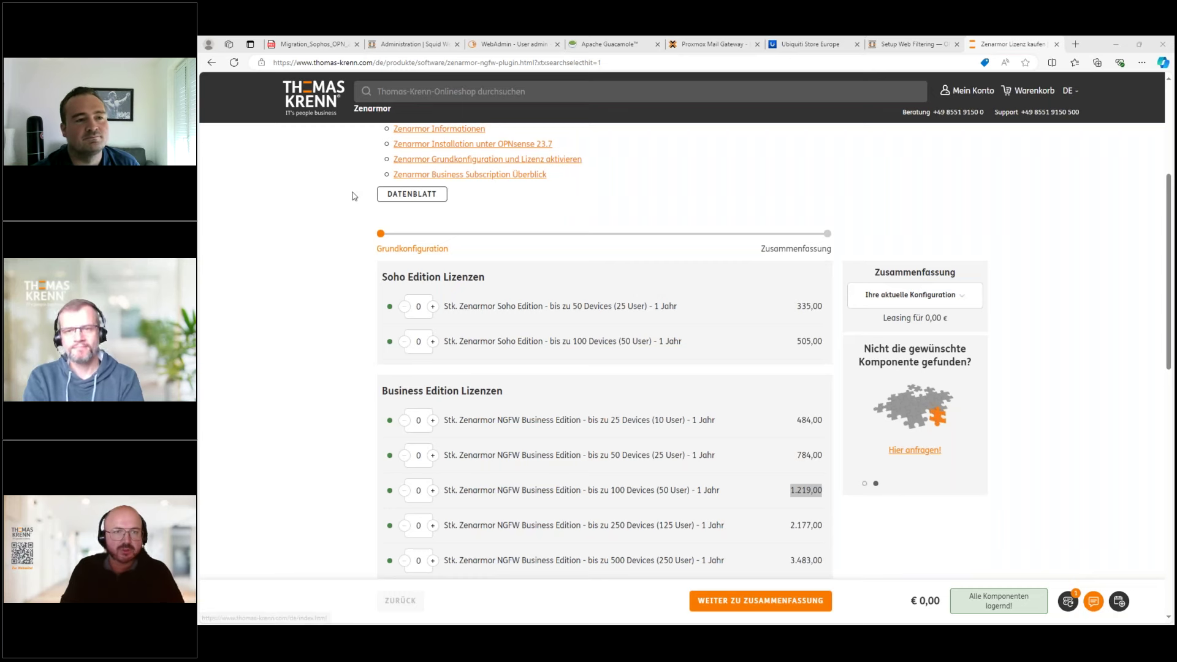
- Browse Produkte > OPNsense Firewalls > Front-I/O-Systeme to list the five front-I/O firewall servers
{"action": "scroll", "coordinate": [352, 196], "scroll_direction": "up", "scroll_amount": 5}
{"action": "left_click", "coordinate": [370, 112]}
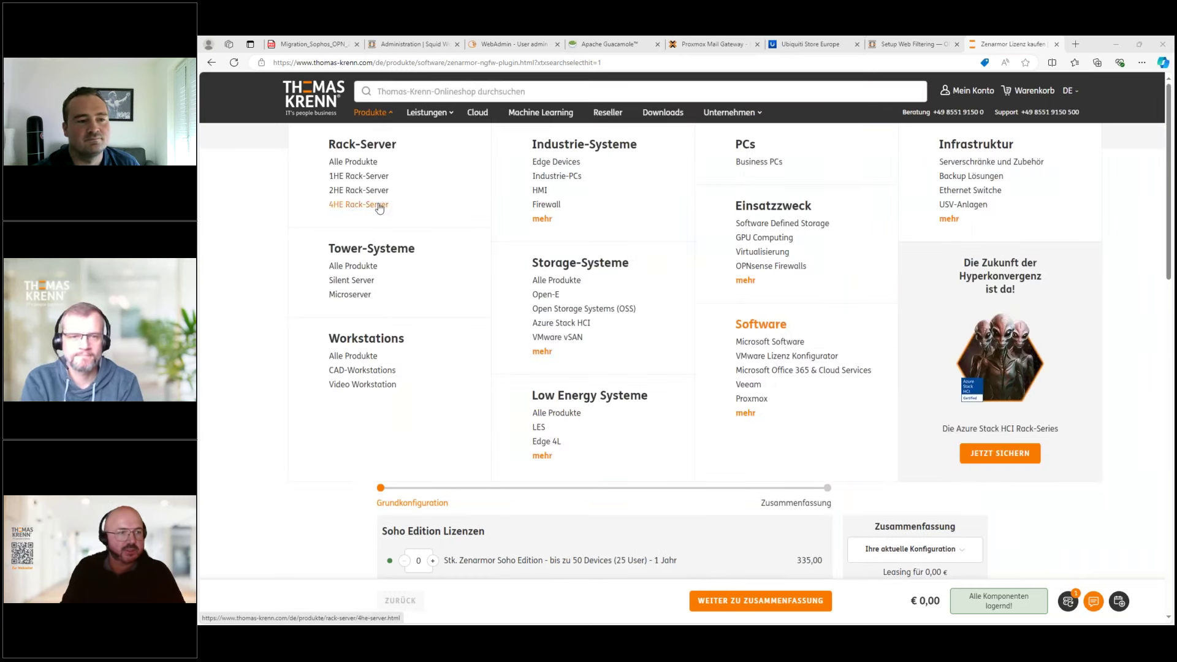
{"action": "left_click", "coordinate": [771, 268]}
{"action": "left_click", "coordinate": [579, 444]}
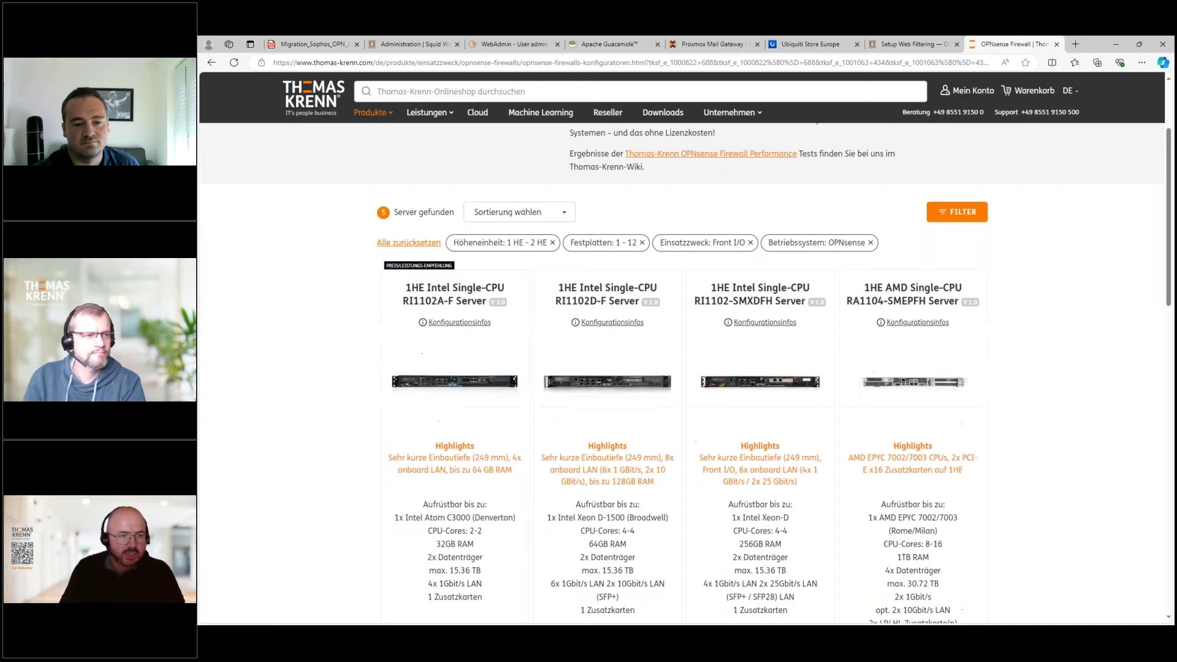
{"action": "scroll", "coordinate": [762, 480], "scroll_direction": "down", "scroll_amount": 5}
{"action": "scroll", "coordinate": [762, 480], "scroll_direction": "up", "scroll_amount": 3}
{"action": "scroll", "coordinate": [762, 480], "scroll_direction": "down", "scroll_amount": 2}
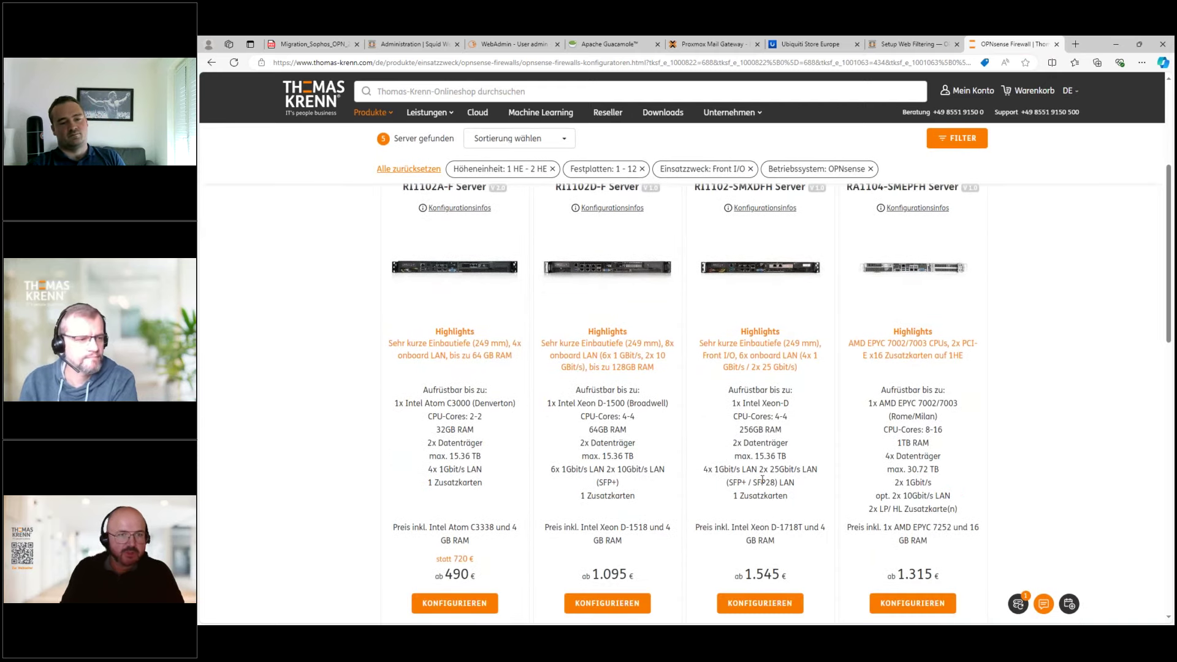
- Open the configurator for the 1HE Intel RI1102-SMXDFH server and look through its options
{"action": "left_click", "coordinate": [738, 594]}
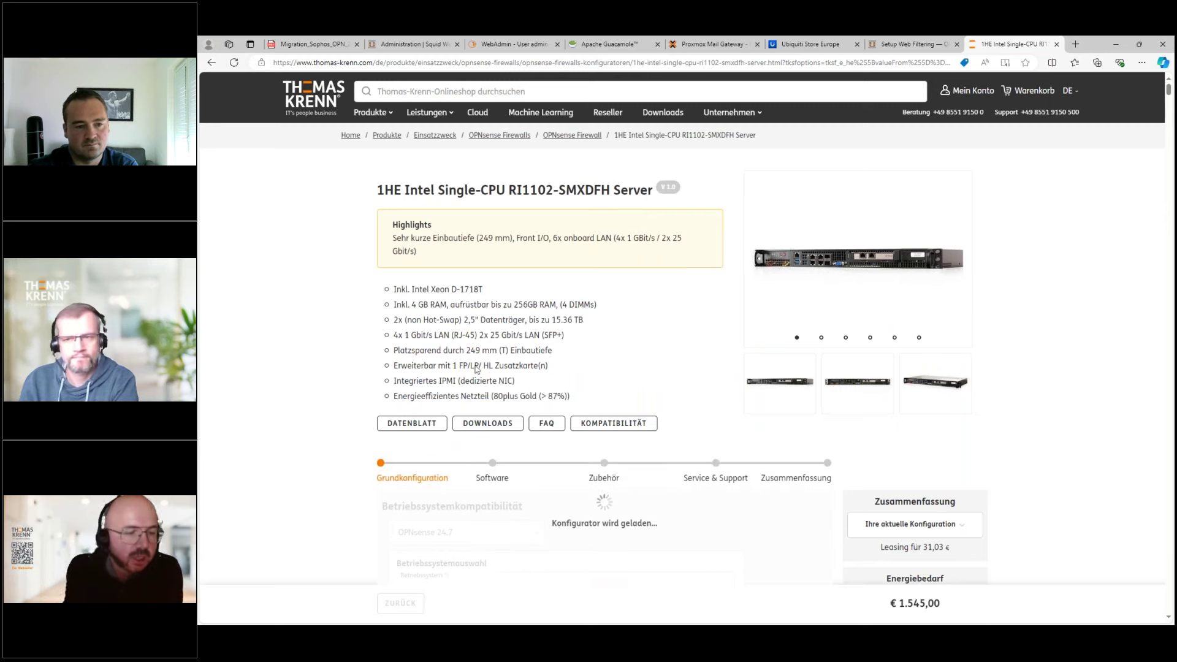
{"action": "scroll", "coordinate": [531, 458], "scroll_direction": "down", "scroll_amount": 5}
{"action": "scroll", "coordinate": [572, 512], "scroll_direction": "down", "scroll_amount": 20}
{"action": "scroll", "coordinate": [572, 512], "scroll_direction": "down", "scroll_amount": 5}
{"action": "scroll", "coordinate": [525, 375], "scroll_direction": "up", "scroll_amount": 3}
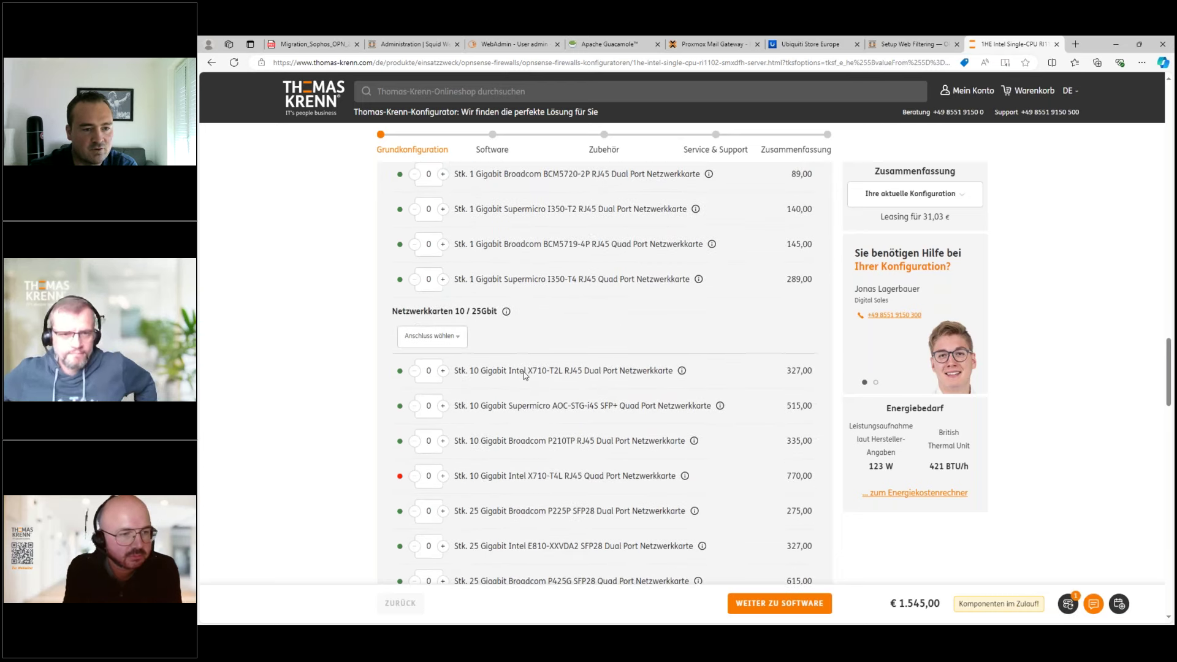
{"action": "scroll", "coordinate": [524, 375], "scroll_direction": "up", "scroll_amount": 2}
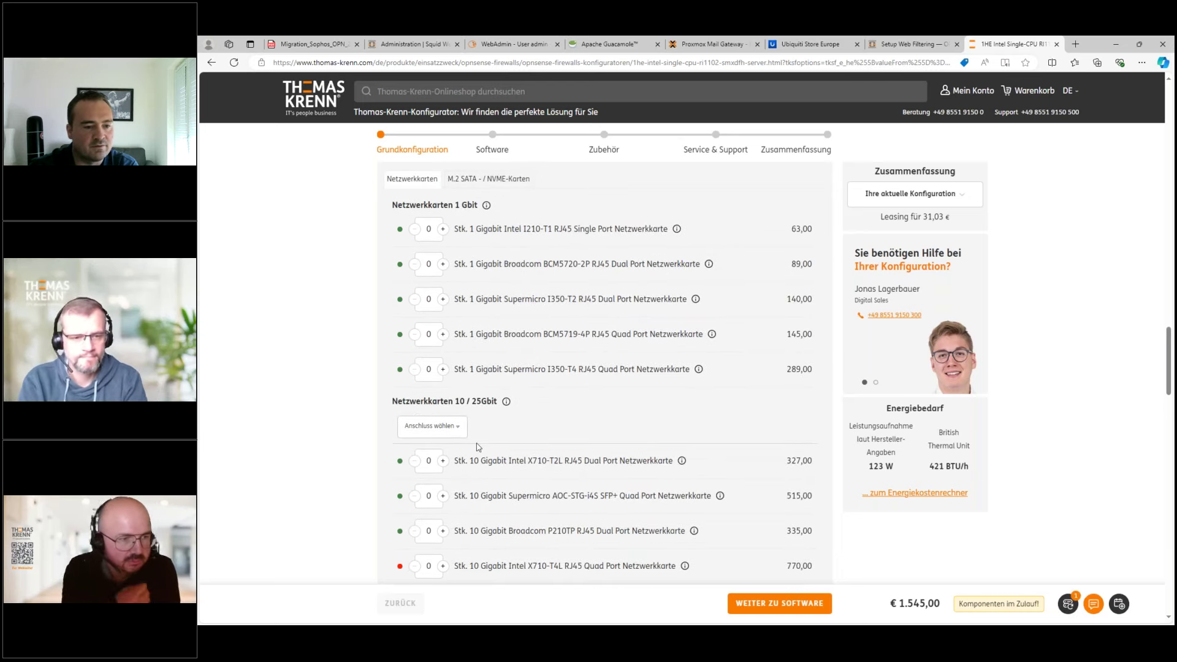
{"action": "scroll", "coordinate": [500, 450], "scroll_direction": "down", "scroll_amount": 3}
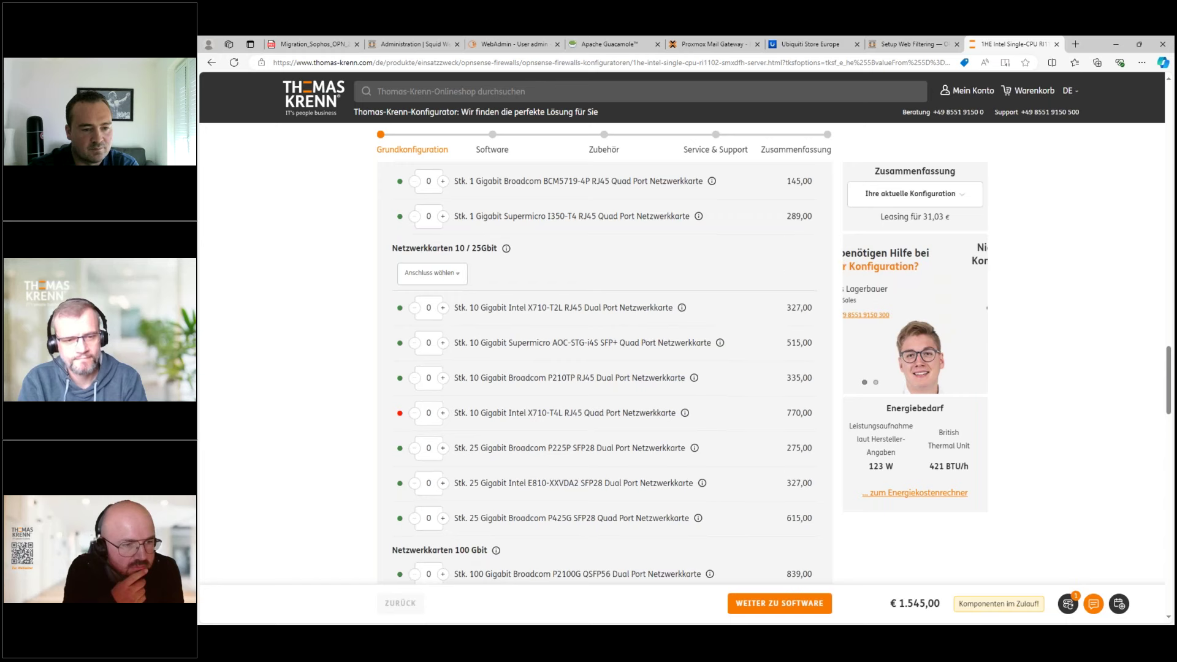
{"action": "scroll", "coordinate": [515, 407], "scroll_direction": "down", "scroll_amount": 2}
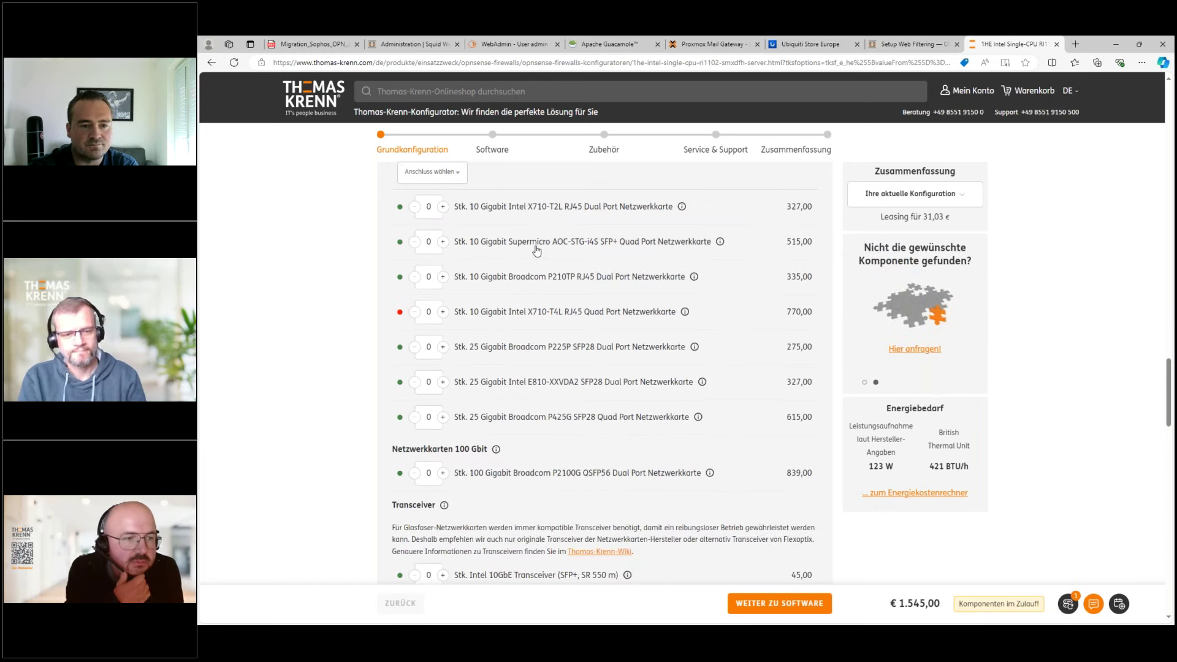
{"action": "scroll", "coordinate": [536, 249], "scroll_direction": "up", "scroll_amount": 2}
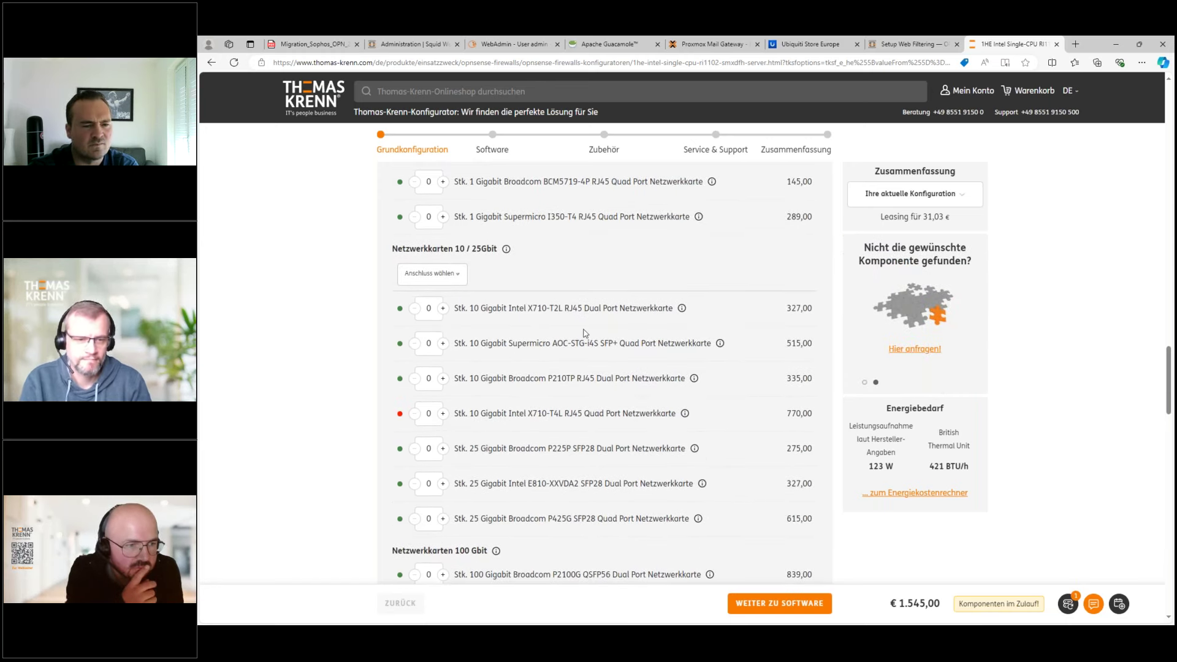
{"action": "scroll", "coordinate": [586, 334], "scroll_direction": "up", "scroll_amount": 5}
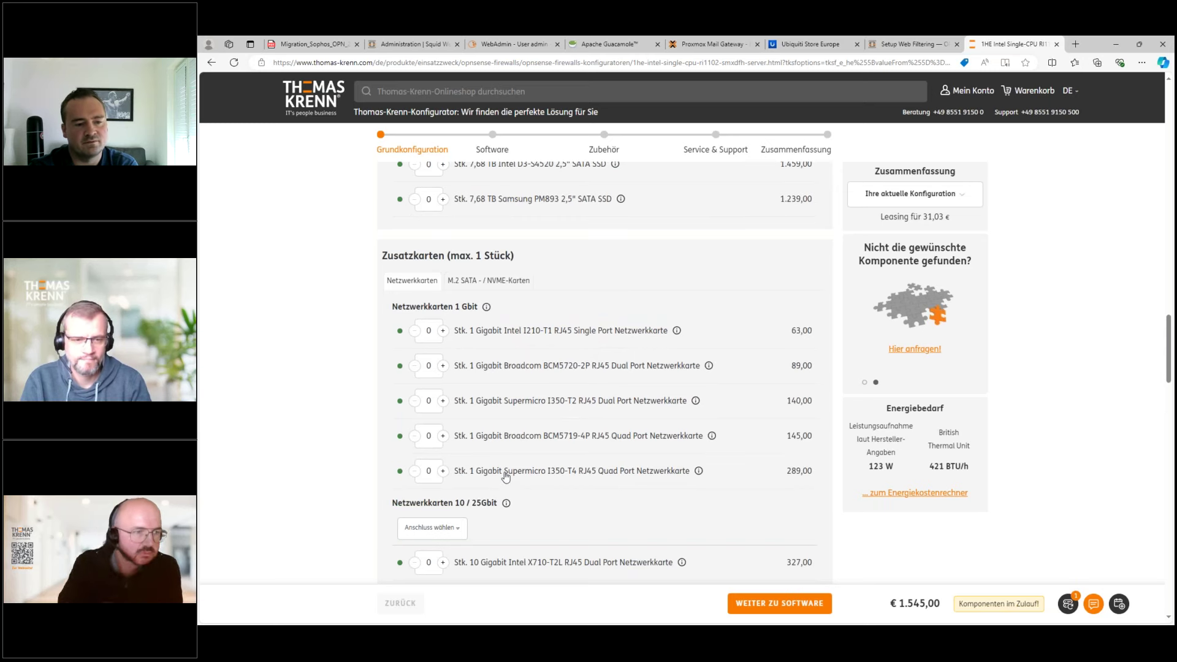
- Filter the 10/25 Gbit network cards to RJ45 (10 Gbit/s) connectors
{"action": "left_click", "coordinate": [459, 530]}
{"action": "scroll", "coordinate": [517, 531], "scroll_direction": "down", "scroll_amount": 3}
{"action": "left_click", "coordinate": [405, 414]}
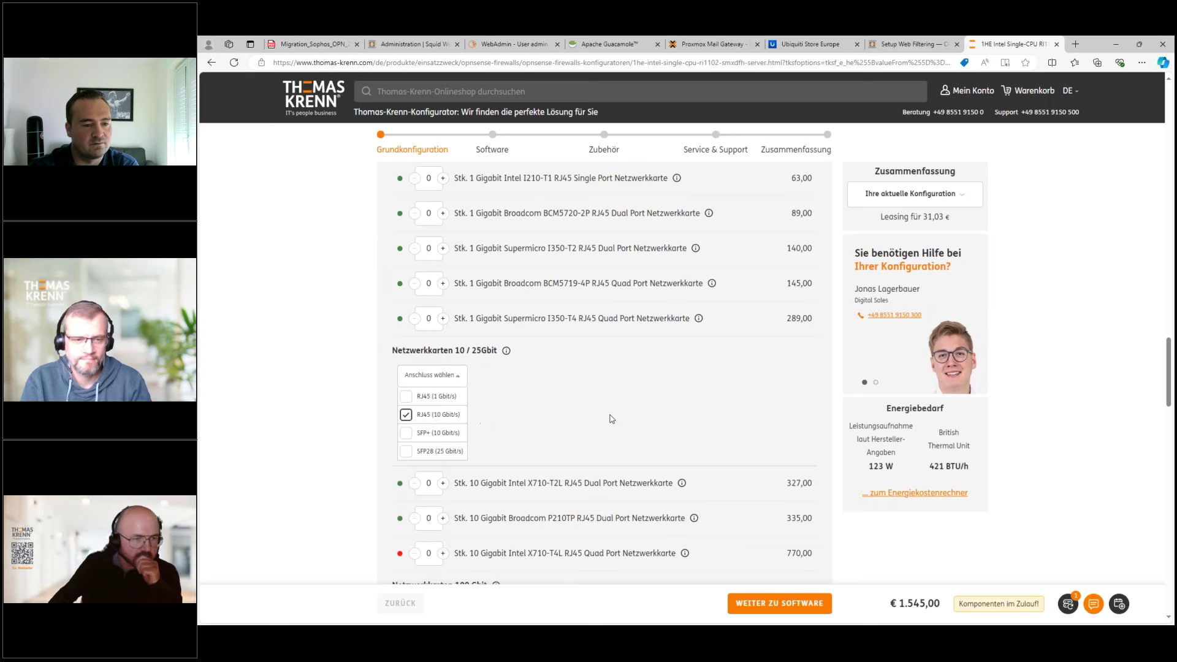
{"action": "scroll", "coordinate": [519, 495], "scroll_direction": "down", "scroll_amount": 1}
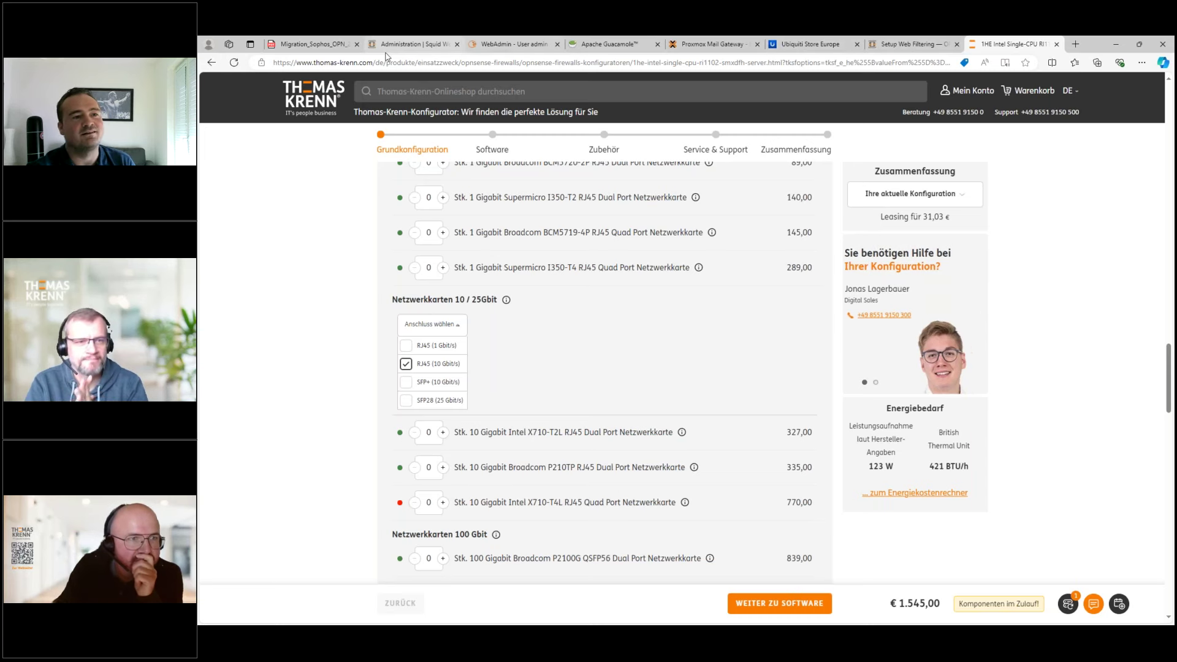
- In System > Settings > Administration, set the web GUI TCP port to 4444
{"action": "left_click", "coordinate": [420, 45]}
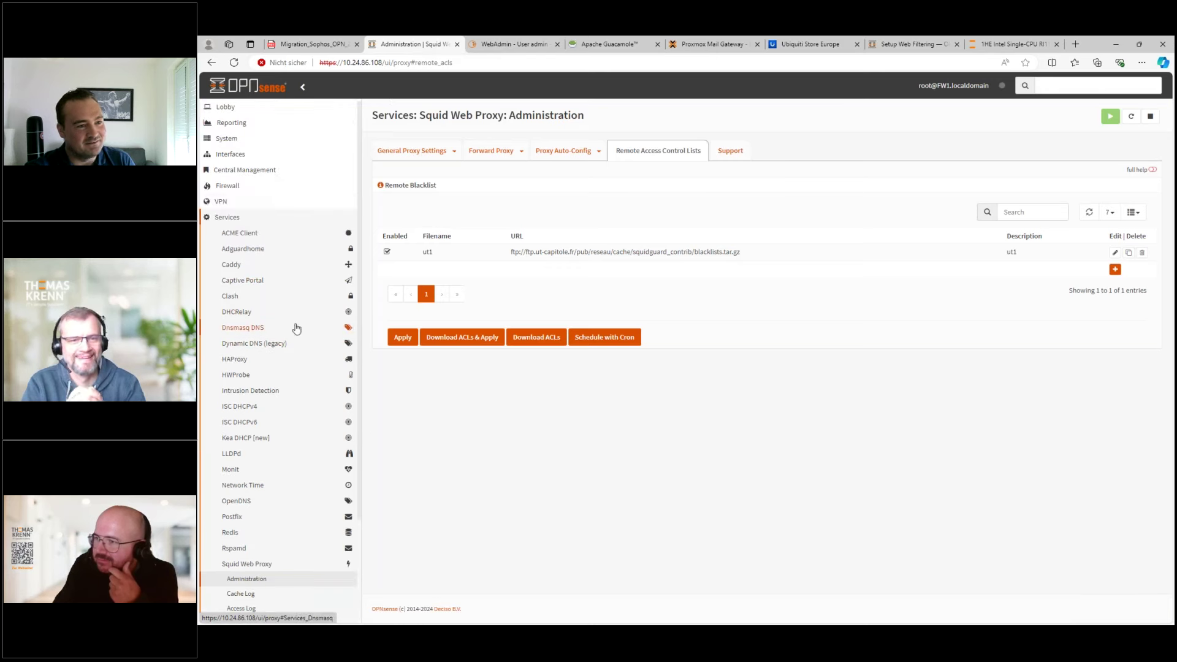
{"action": "left_click", "coordinate": [227, 139]}
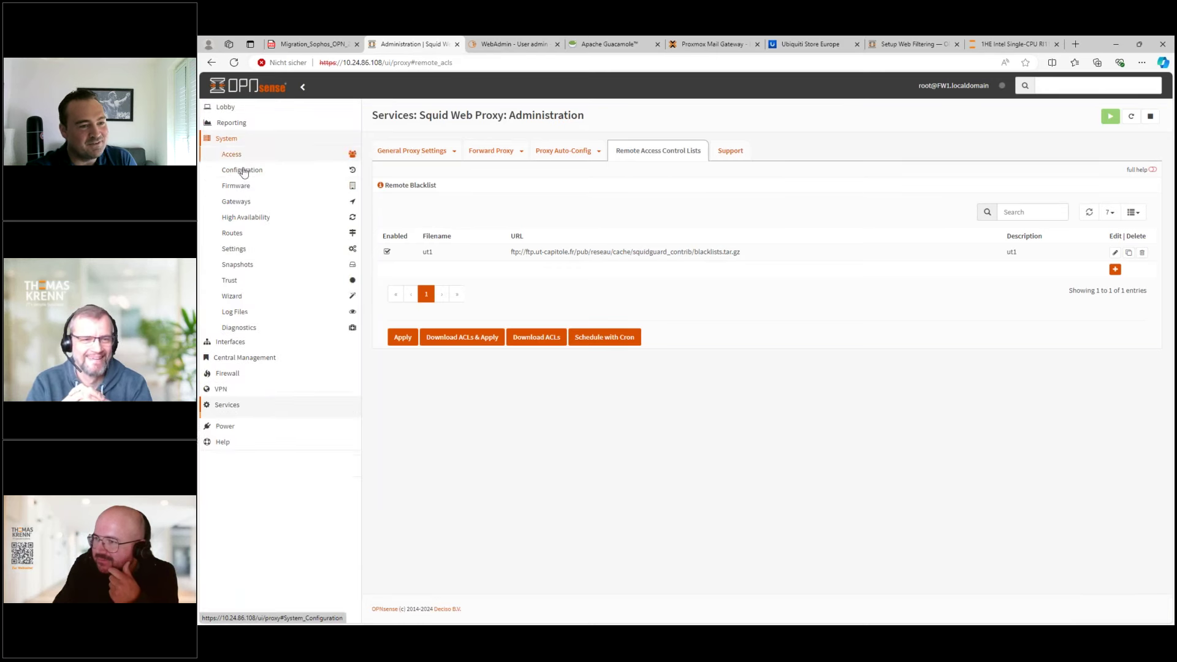
{"action": "left_click", "coordinate": [246, 248]}
{"action": "left_click", "coordinate": [248, 263]}
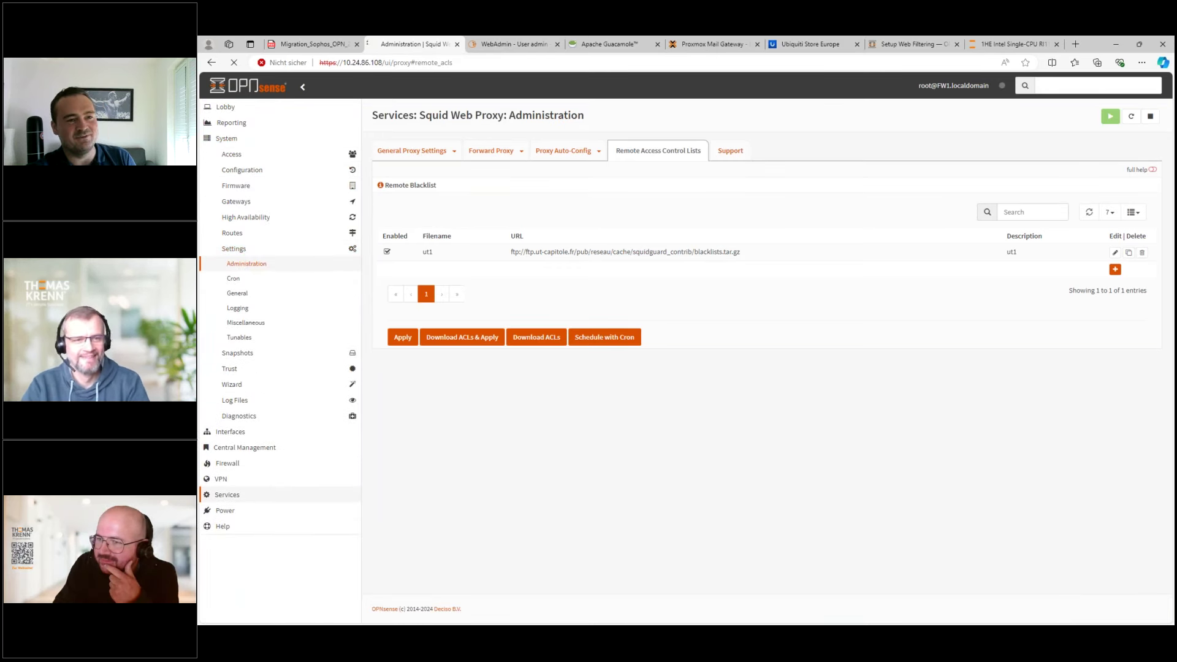
{"action": "left_click", "coordinate": [589, 269]}
{"action": "type", "text": "4444"}
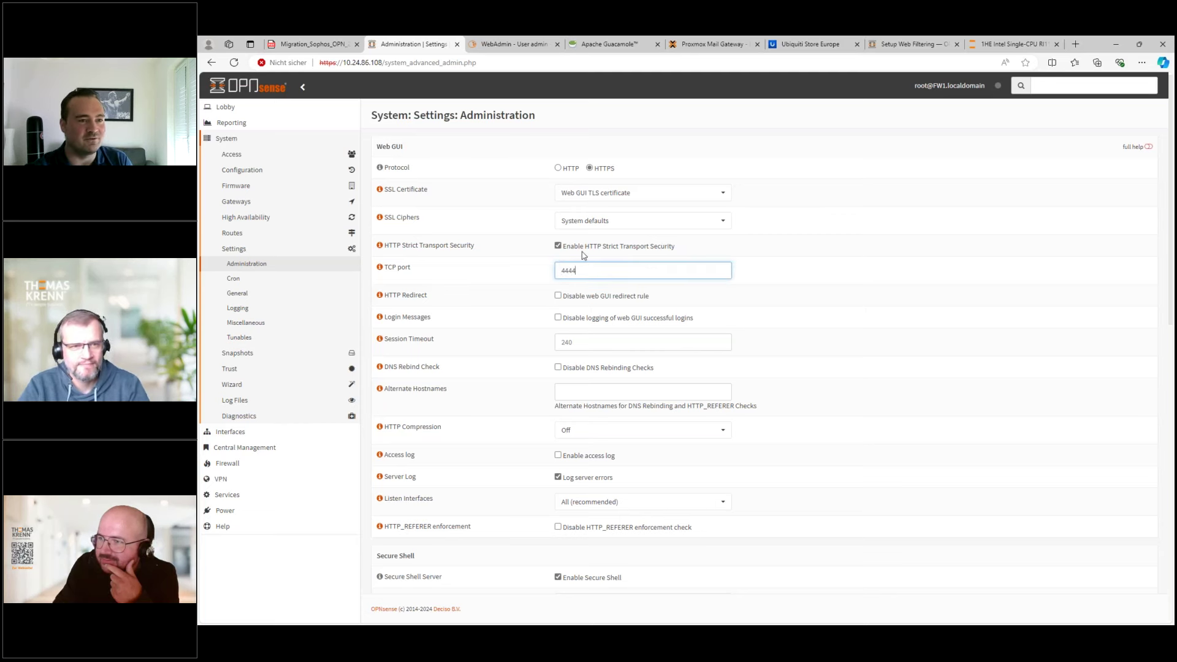
{"action": "left_click_drag", "start_coordinate": [370, 62], "coordinate": [395, 62]}
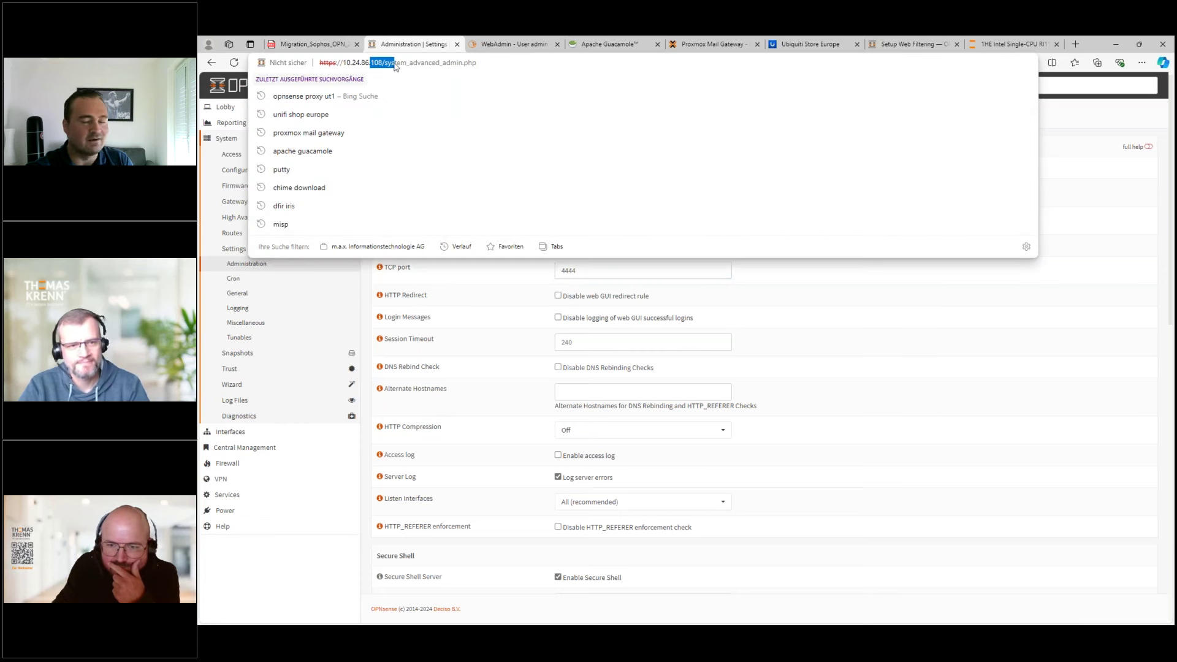
{"action": "left_click", "coordinate": [513, 326]}
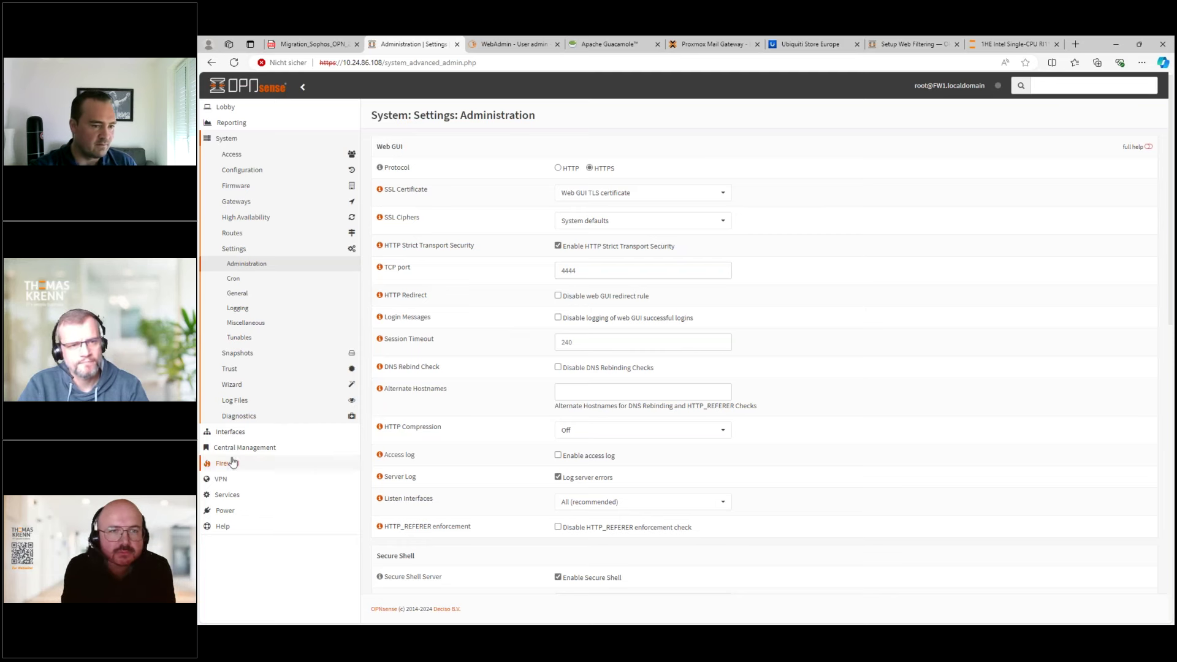
- Add a new instance under VPN > OpenVPN > Instances with its role set to Client
{"action": "left_click", "coordinate": [234, 481]}
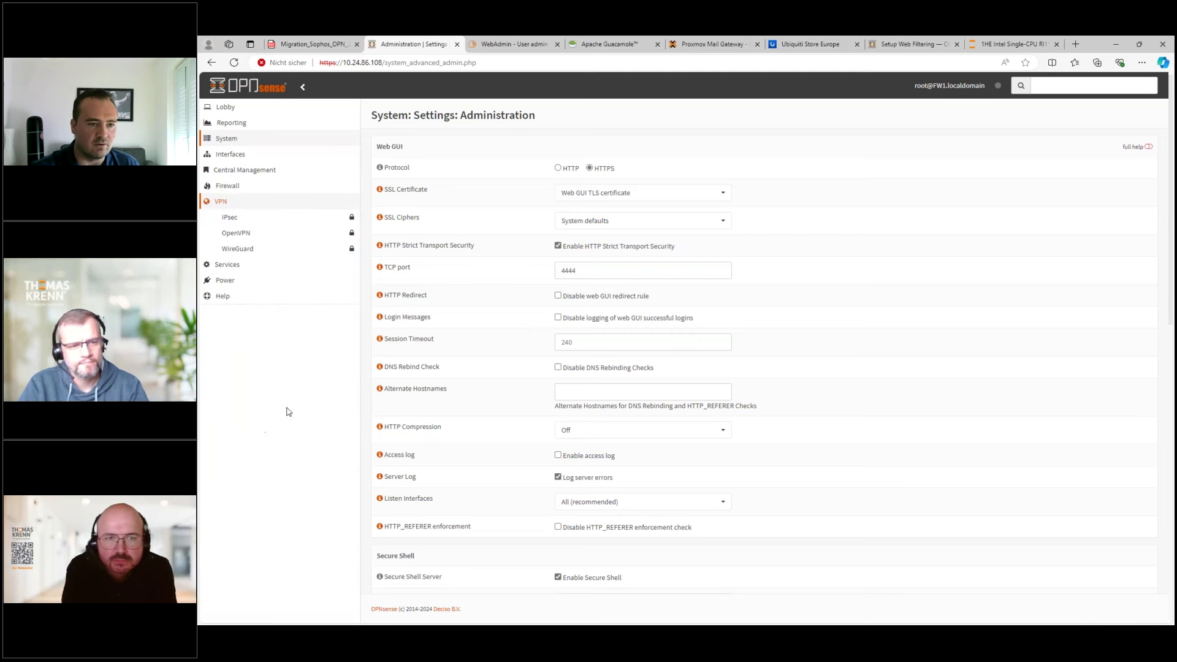
{"action": "left_click", "coordinate": [240, 232]}
{"action": "left_click", "coordinate": [251, 250]}
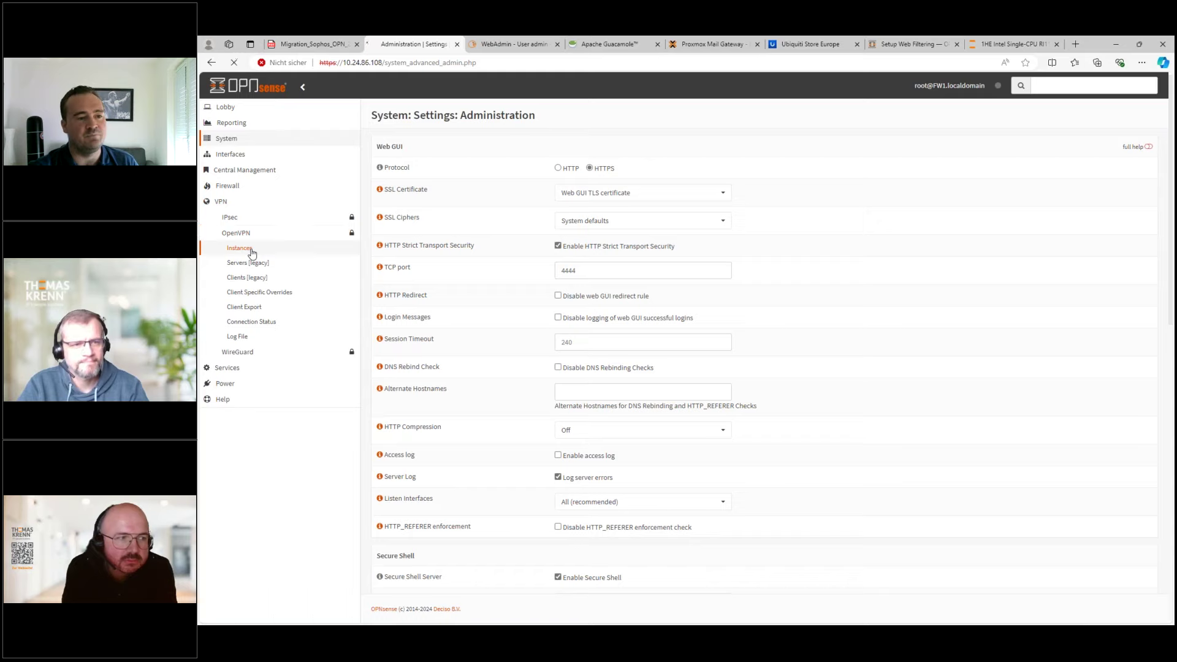
{"action": "left_click", "coordinate": [1119, 231]}
{"action": "left_click", "coordinate": [621, 193]}
{"action": "left_click", "coordinate": [613, 241]}
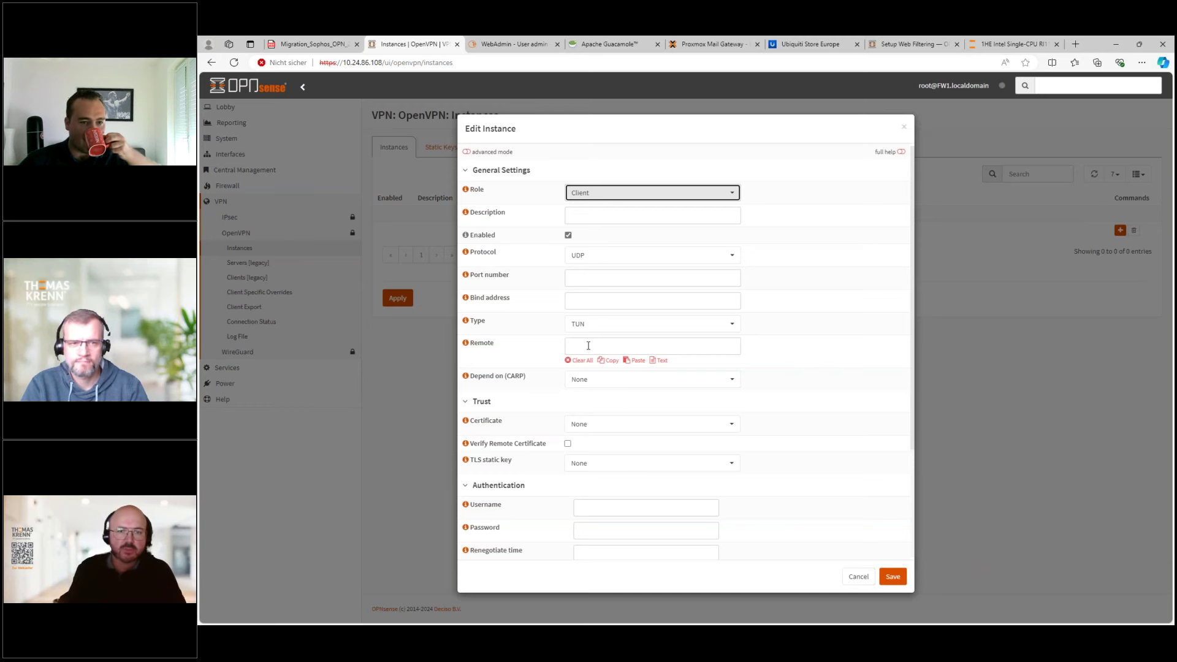
- Cancel the unsaved OpenVPN instance and expand the Services menu in the sidebar
{"action": "left_click", "coordinate": [858, 576]}
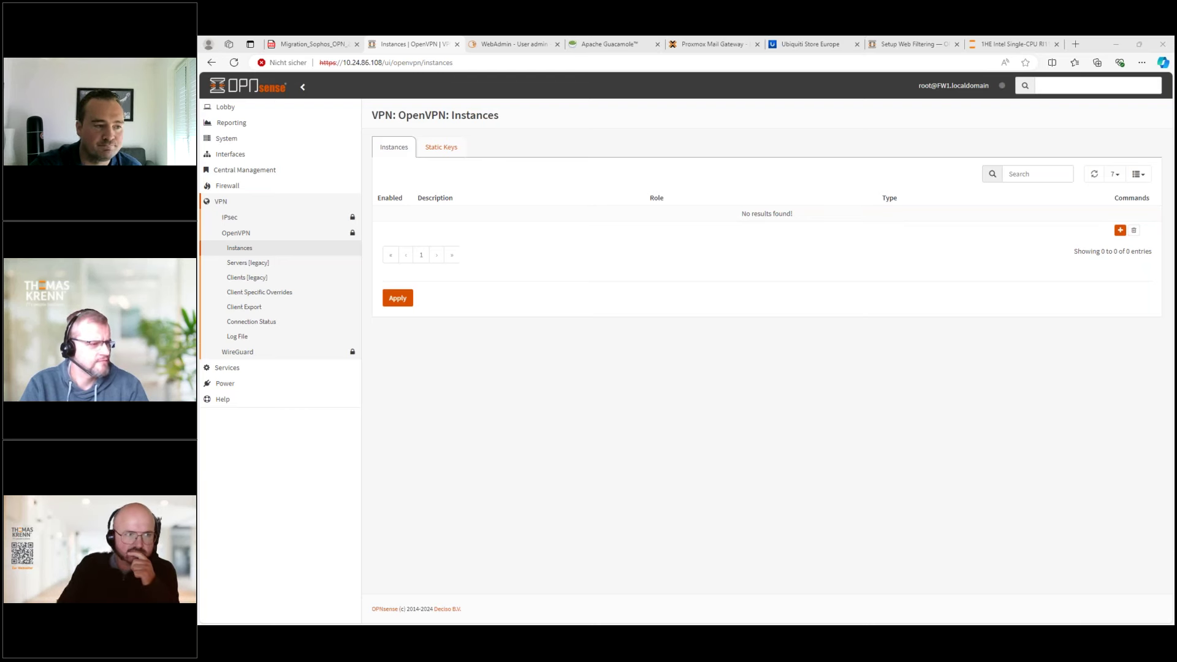
{"action": "left_click", "coordinate": [248, 368]}
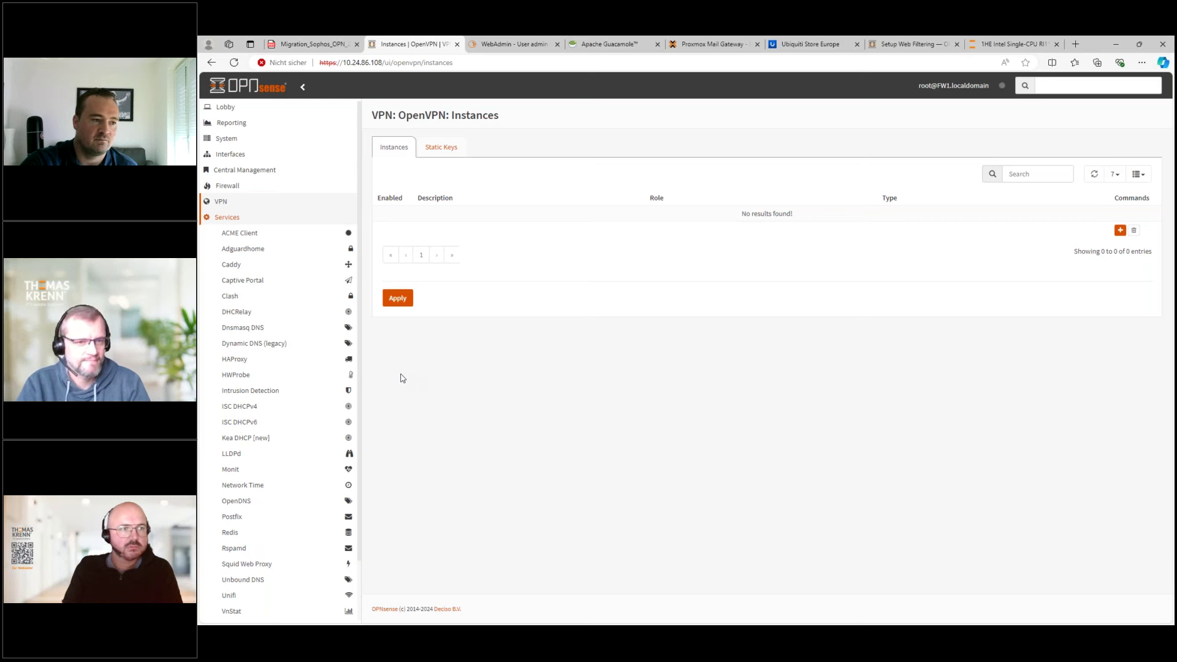
{"action": "scroll", "coordinate": [276, 392], "scroll_direction": "down", "scroll_amount": 1}
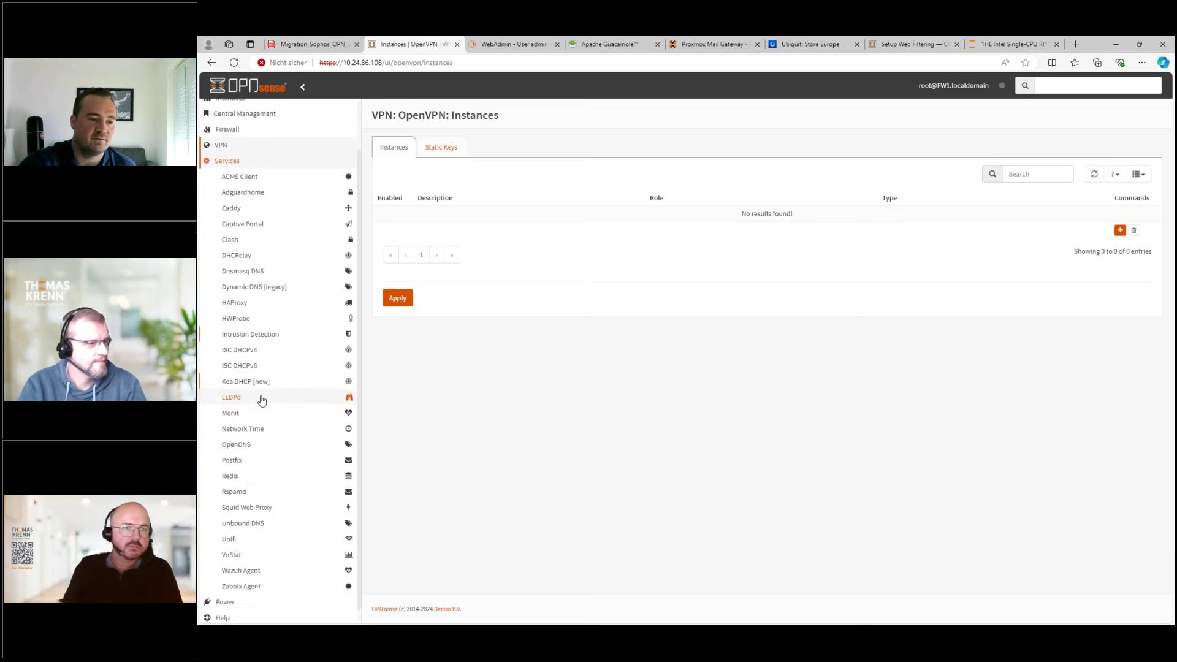
- Open the Unbound DNS Blocklist page from the Services menu
{"action": "left_click", "coordinate": [243, 511]}
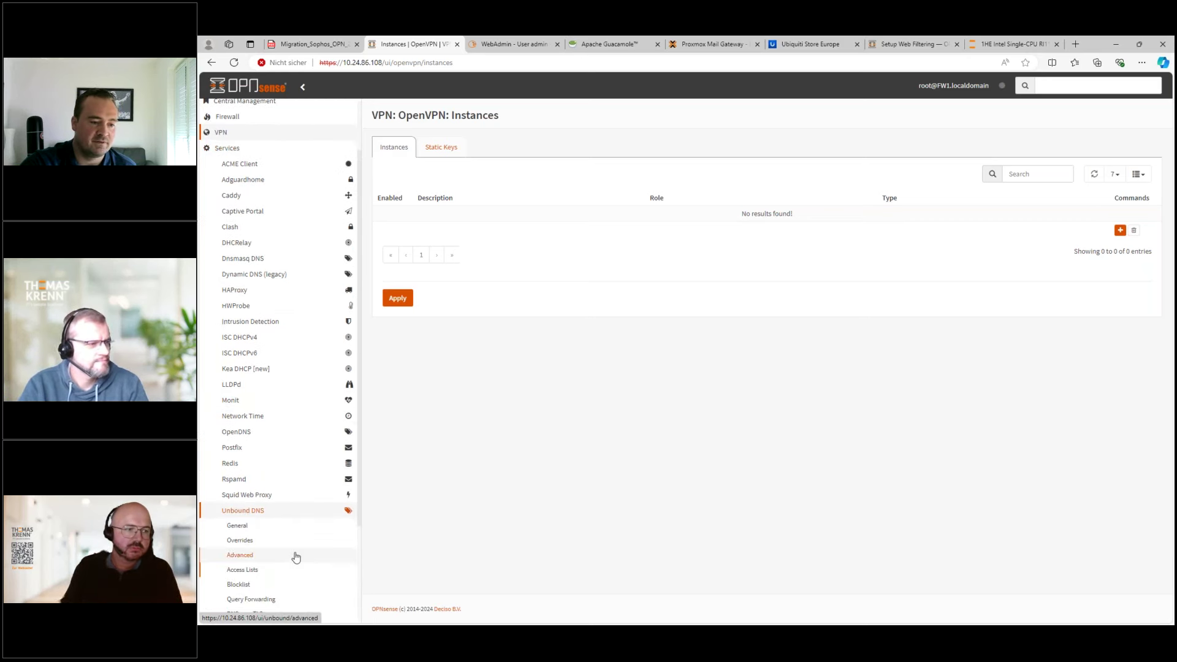
{"action": "scroll", "coordinate": [276, 521], "scroll_direction": "down", "scroll_amount": 2}
{"action": "left_click", "coordinate": [240, 484]}
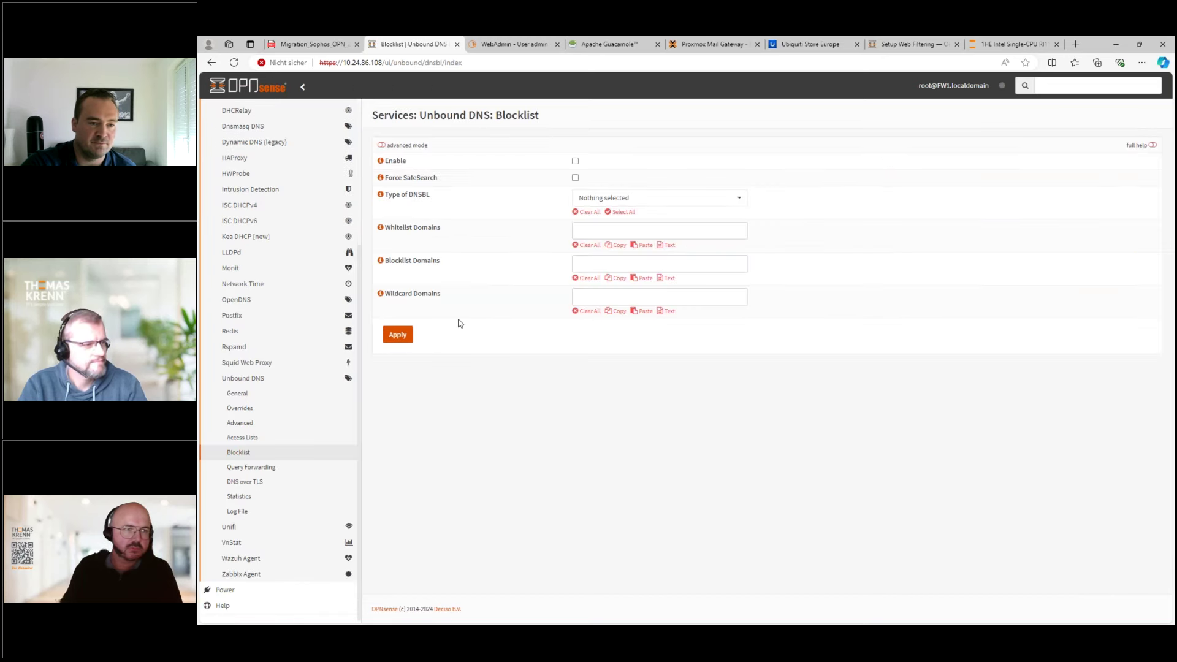
- Scroll through the Type of DNSBL list and back up to AdGuard List near the top
{"action": "left_click", "coordinate": [625, 200]}
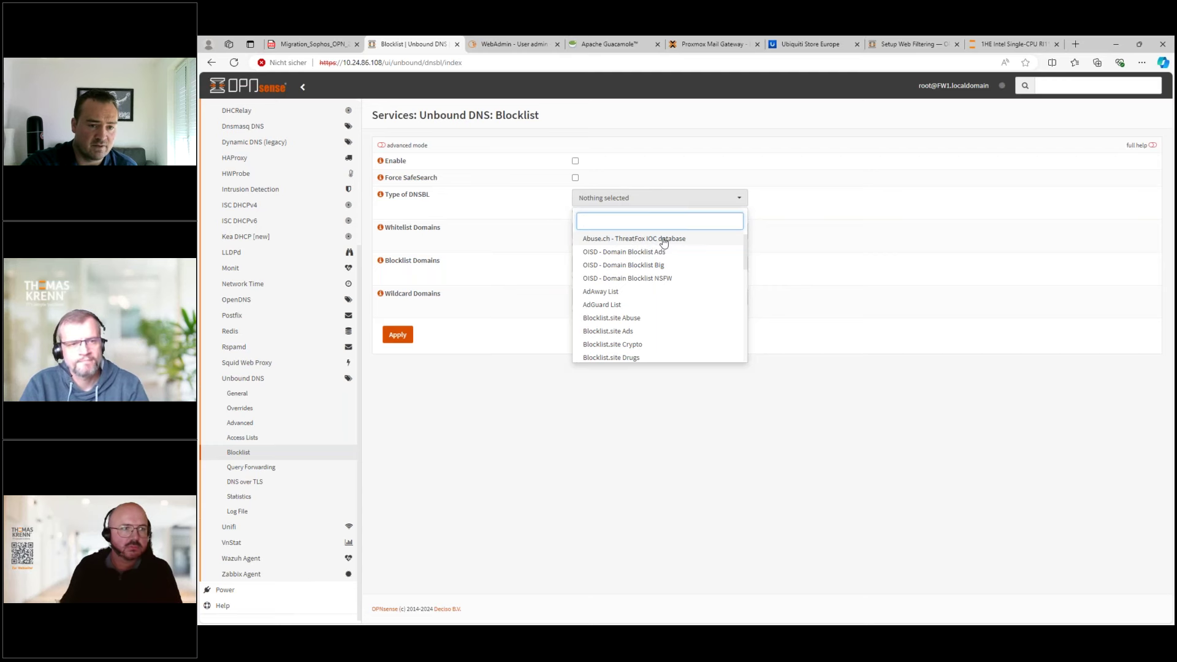
{"action": "scroll", "coordinate": [668, 257], "scroll_direction": "down", "scroll_amount": 2}
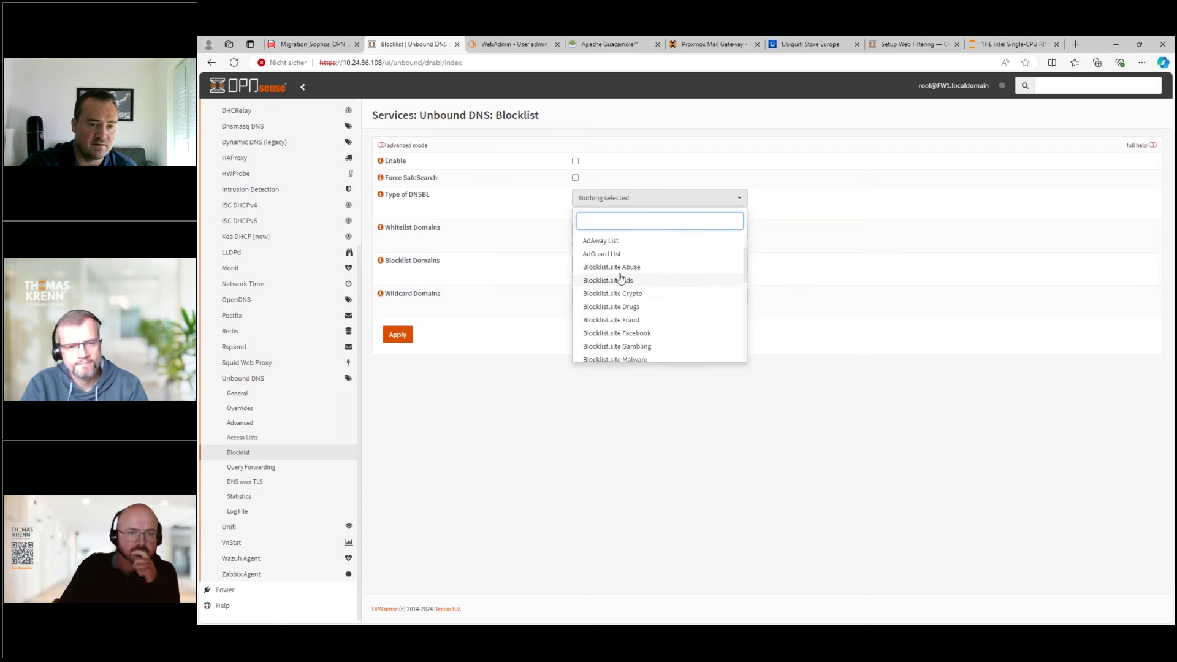
{"action": "scroll", "coordinate": [610, 282], "scroll_direction": "down", "scroll_amount": 2}
{"action": "scroll", "coordinate": [645, 319], "scroll_direction": "down", "scroll_amount": 6}
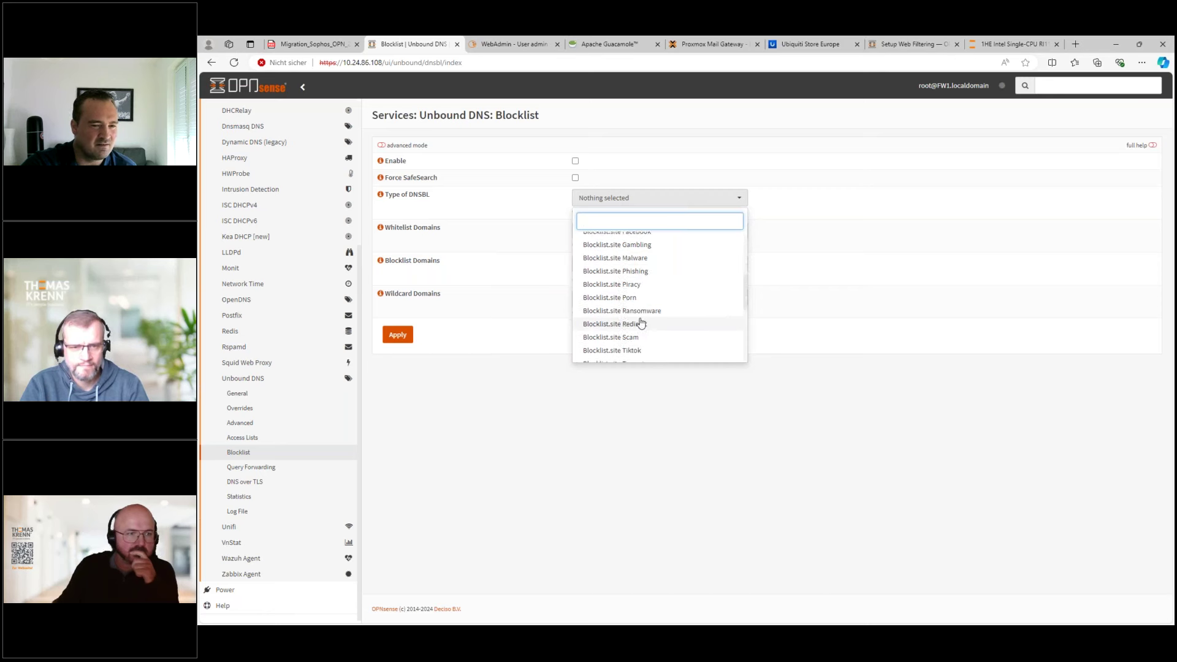
{"action": "scroll", "coordinate": [633, 316], "scroll_direction": "down", "scroll_amount": 4}
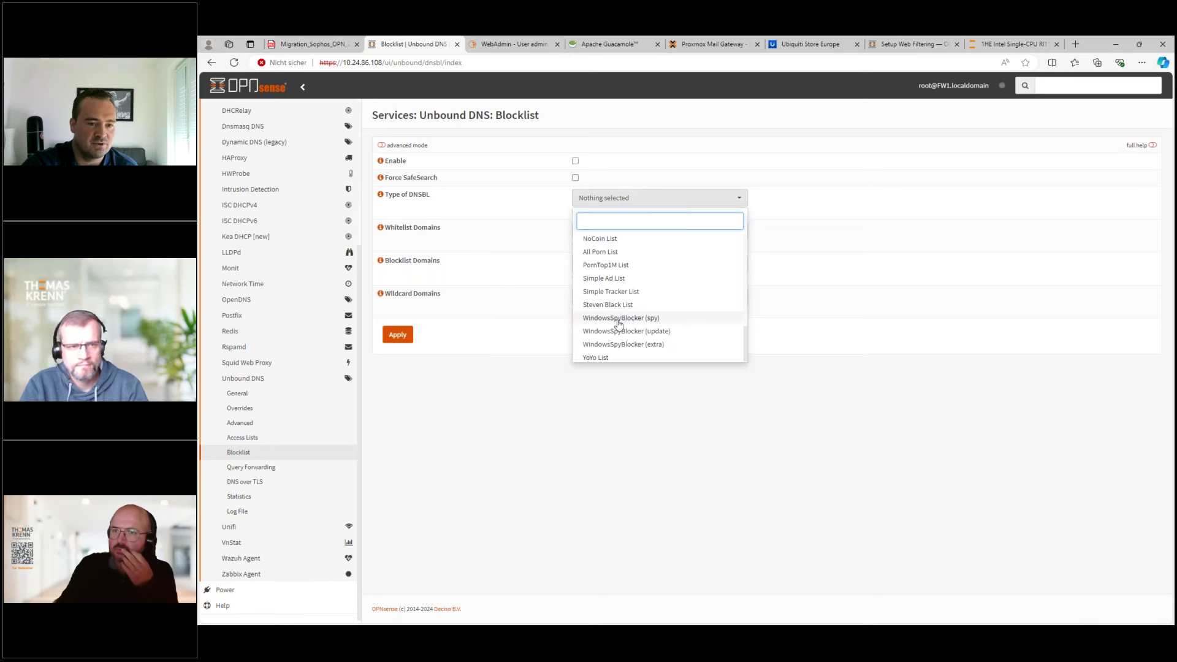
{"action": "scroll", "coordinate": [624, 334], "scroll_direction": "up", "scroll_amount": 1}
{"action": "scroll", "coordinate": [624, 333], "scroll_direction": "up", "scroll_amount": 8}
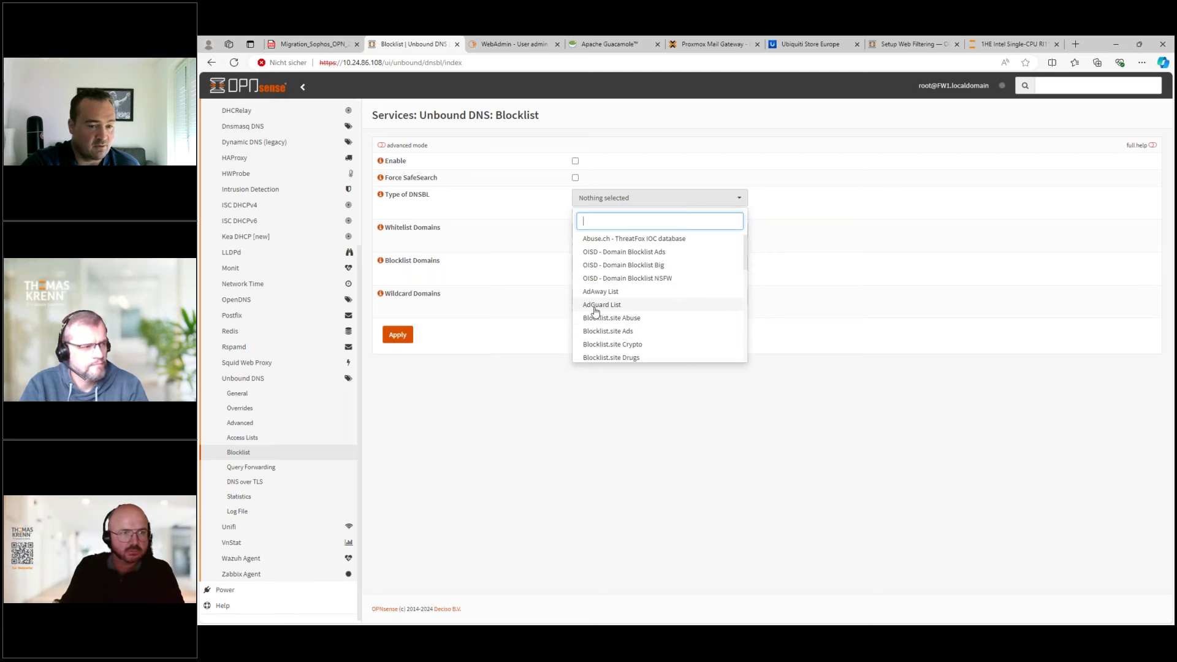
- Choose AdGuard List as the Type of DNSBL, leaving blocklisting disabled
{"action": "left_click", "coordinate": [599, 308]}
{"action": "left_click", "coordinate": [800, 286]}
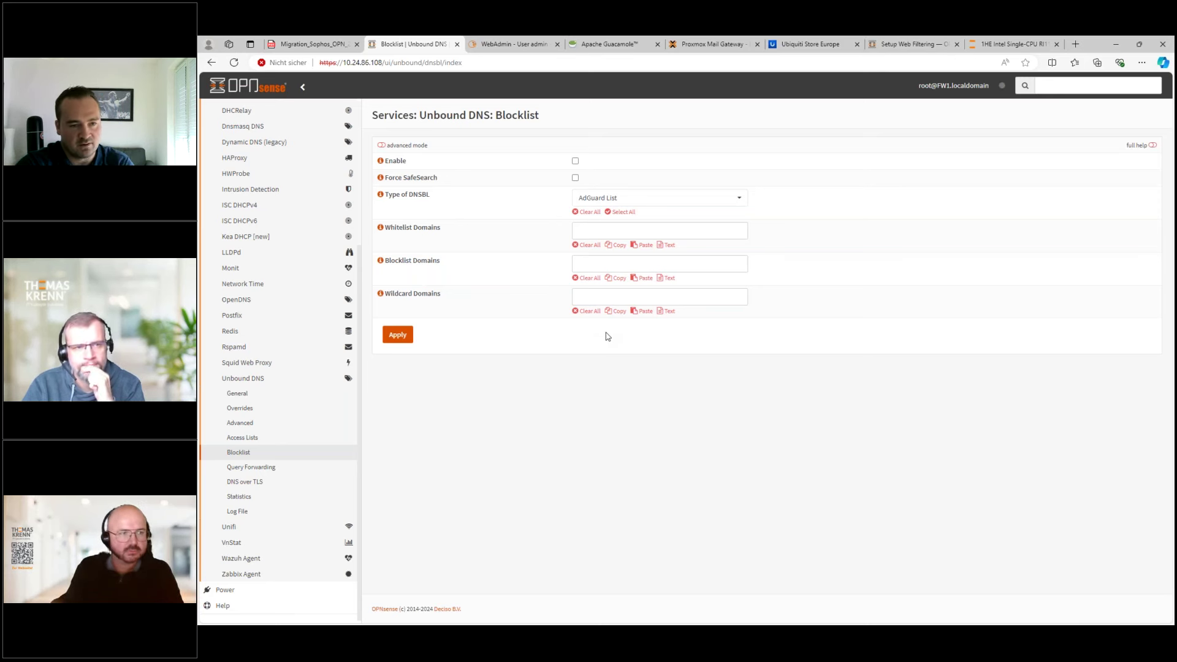
- Recheck the DNSBL type list, keeping AdGuard List, then expand Services > Adguardhome in the sidebar
{"action": "left_click", "coordinate": [695, 199]}
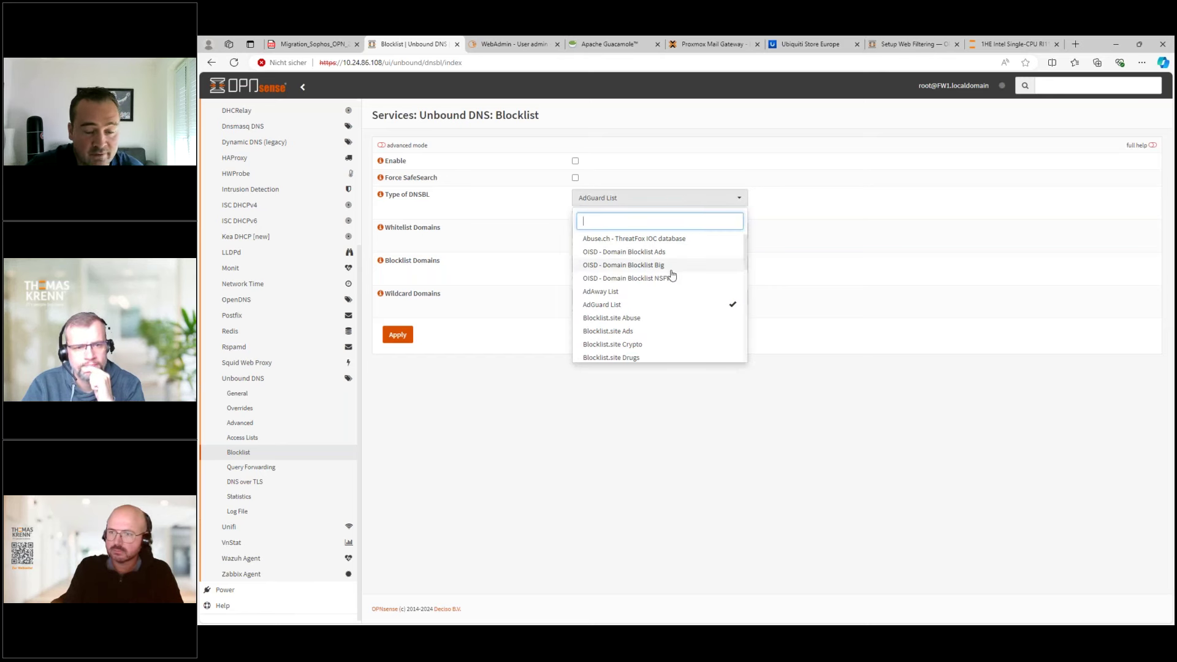
{"action": "scroll", "coordinate": [669, 314], "scroll_direction": "down", "scroll_amount": 5}
{"action": "scroll", "coordinate": [667, 303], "scroll_direction": "down", "scroll_amount": 5}
{"action": "scroll", "coordinate": [667, 304], "scroll_direction": "up", "scroll_amount": 10}
{"action": "left_click", "coordinate": [518, 360]}
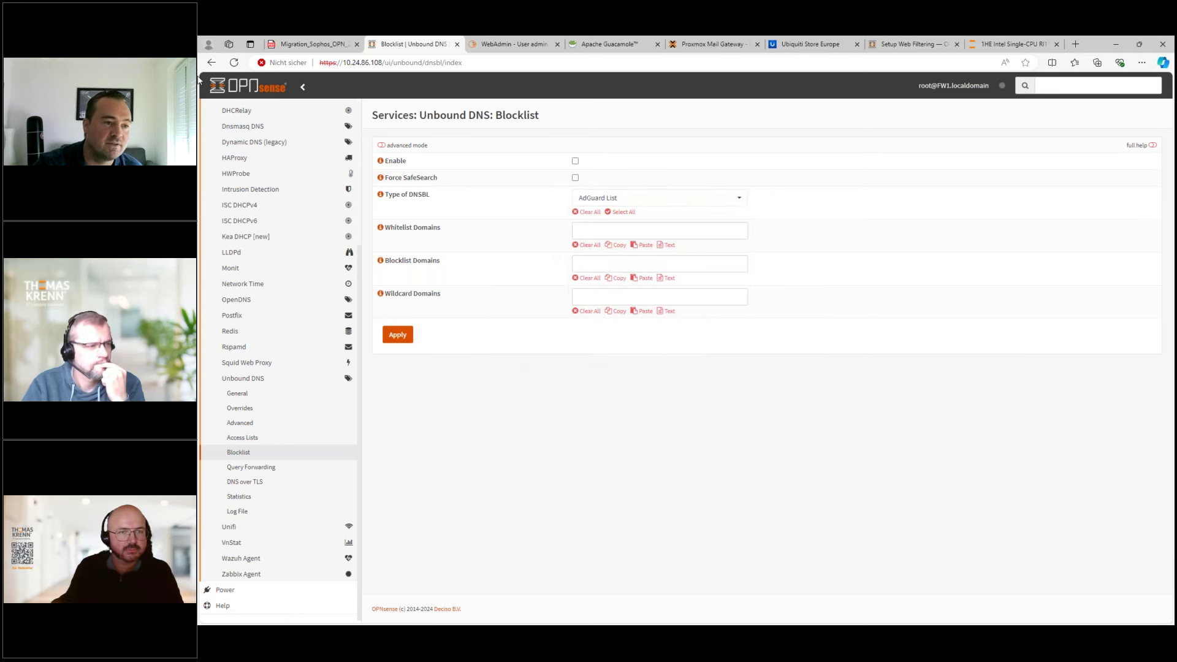
{"action": "scroll", "coordinate": [275, 265], "scroll_direction": "up", "scroll_amount": 5}
{"action": "left_click", "coordinate": [246, 249]}
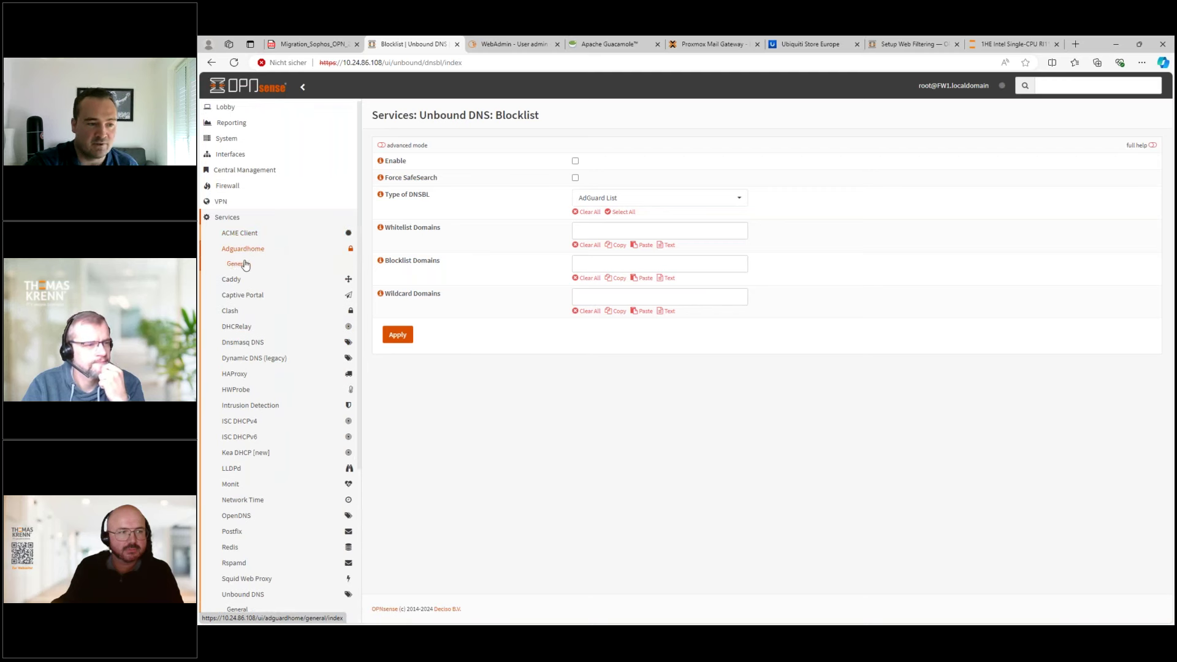
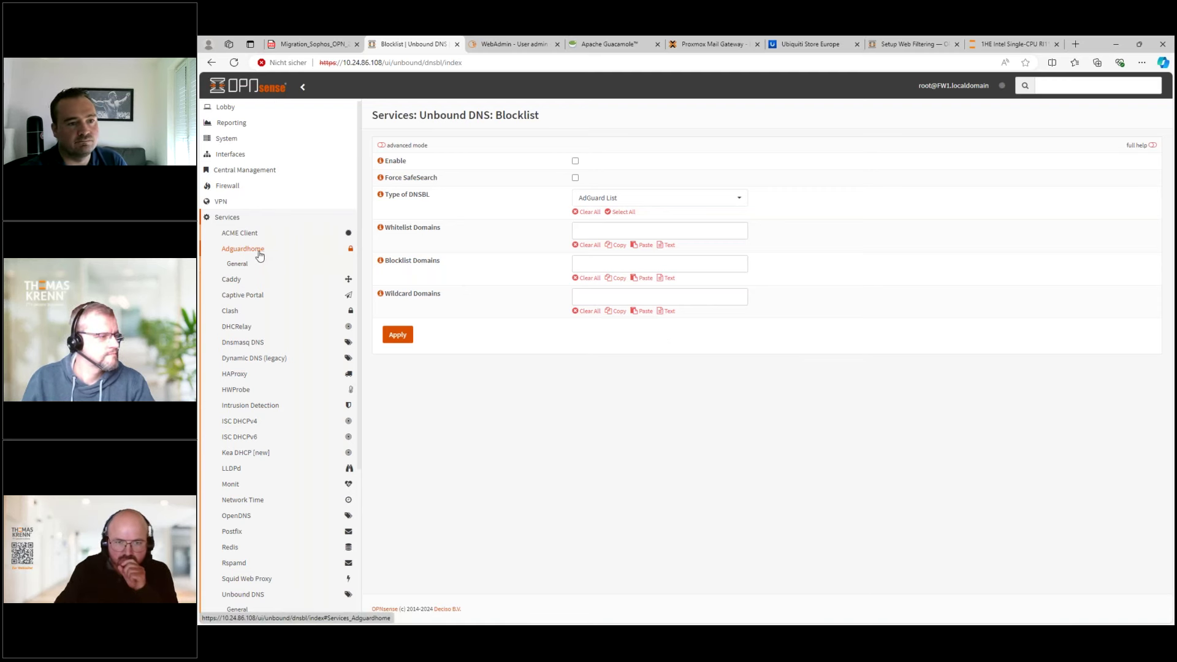
- Open the AdGuard Home general settings, with Enable and Primary DNS switched on
{"action": "left_click", "coordinate": [237, 264]}
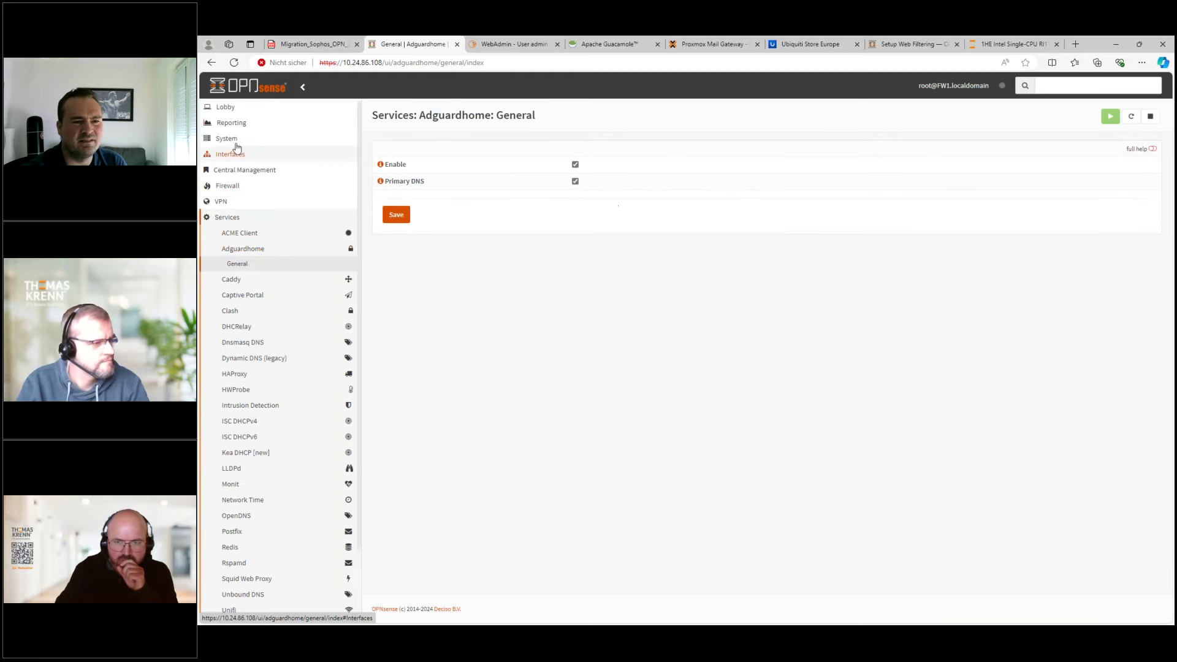
{"action": "double_click", "coordinate": [382, 63]}
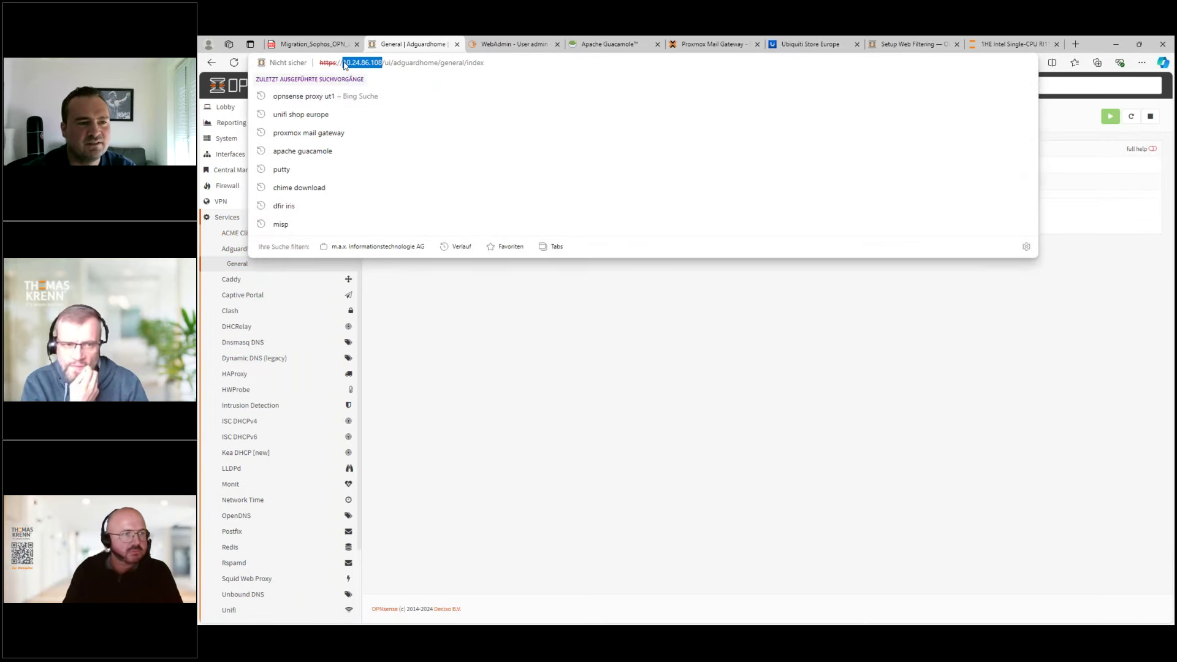
{"action": "left_click", "coordinate": [493, 323]}
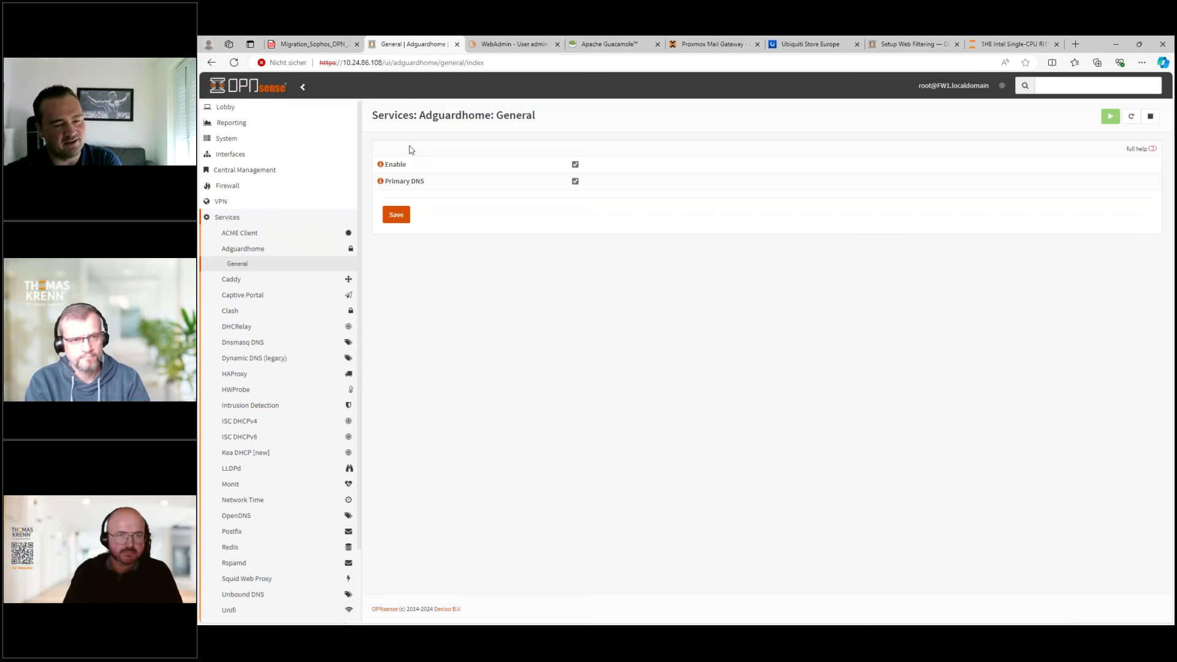
{"action": "left_click", "coordinate": [237, 145]}
- Download the current firewall configuration as an XML backup and keep the file
{"action": "left_click", "coordinate": [248, 170]}
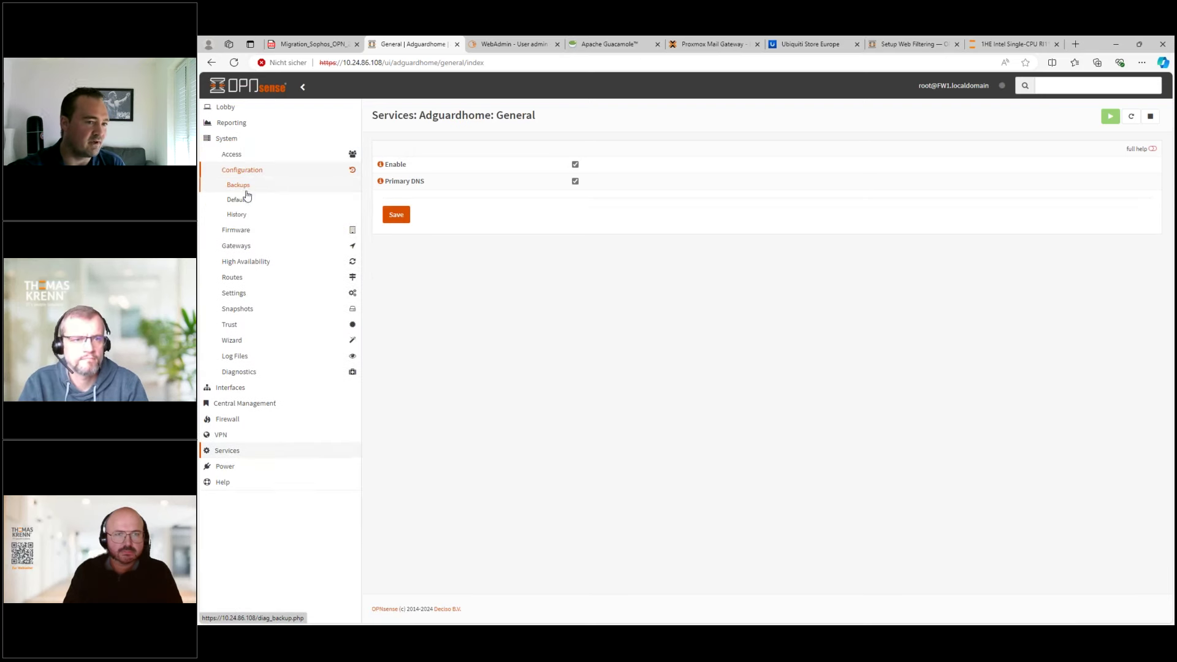
{"action": "left_click", "coordinate": [246, 187]}
{"action": "left_click", "coordinate": [448, 306]}
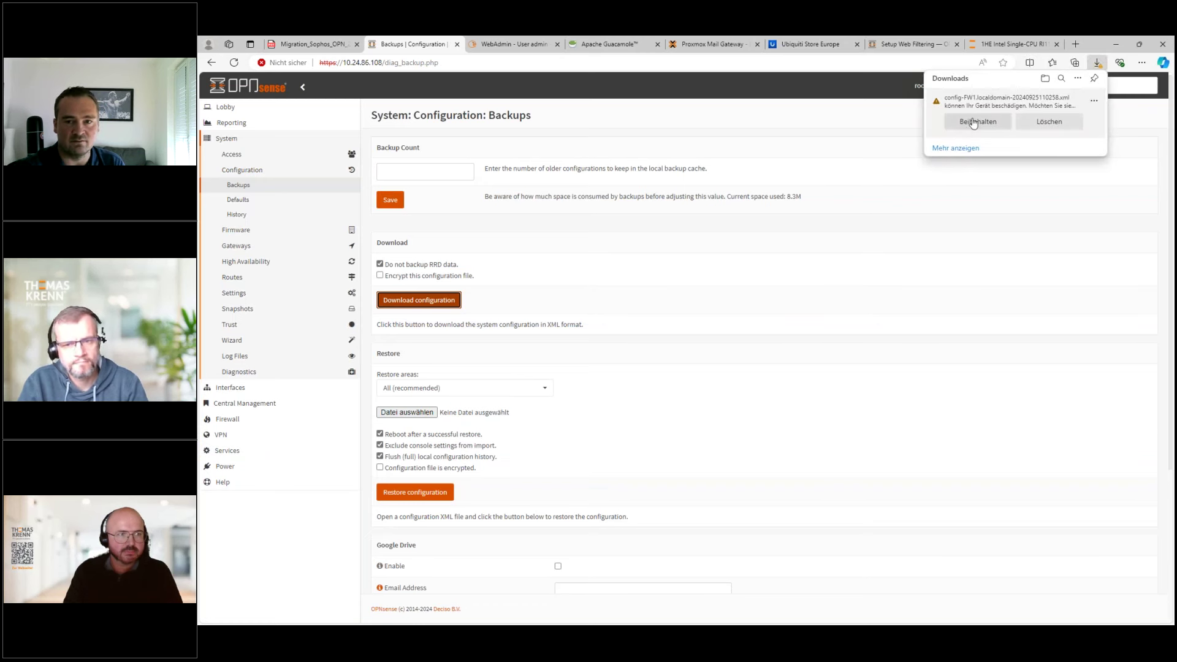
{"action": "left_click", "coordinate": [962, 124]}
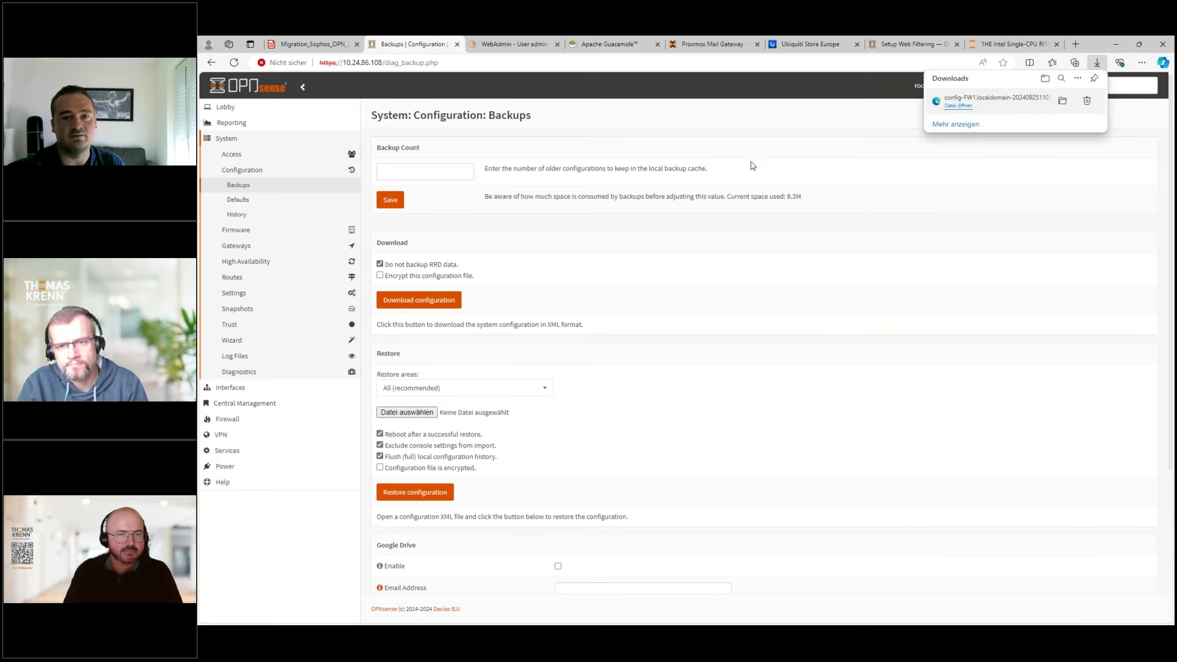
{"action": "left_click", "coordinate": [717, 146]}
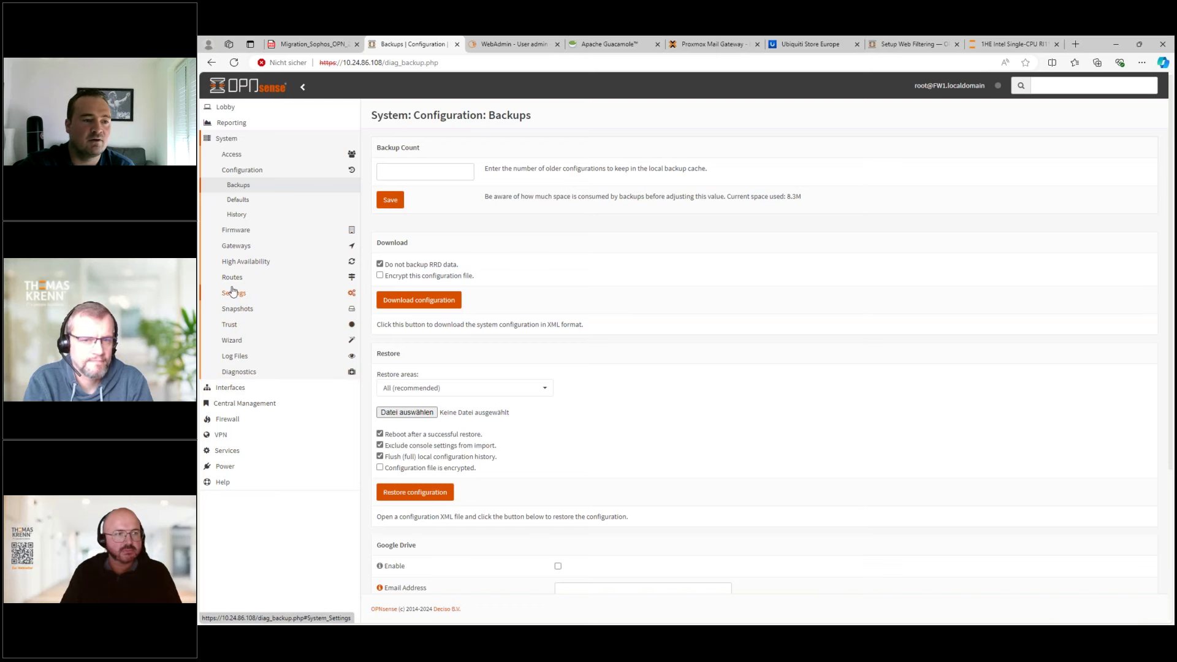
- Search the firmware plugins for nginx and install os-nginx
{"action": "left_click", "coordinate": [238, 230]}
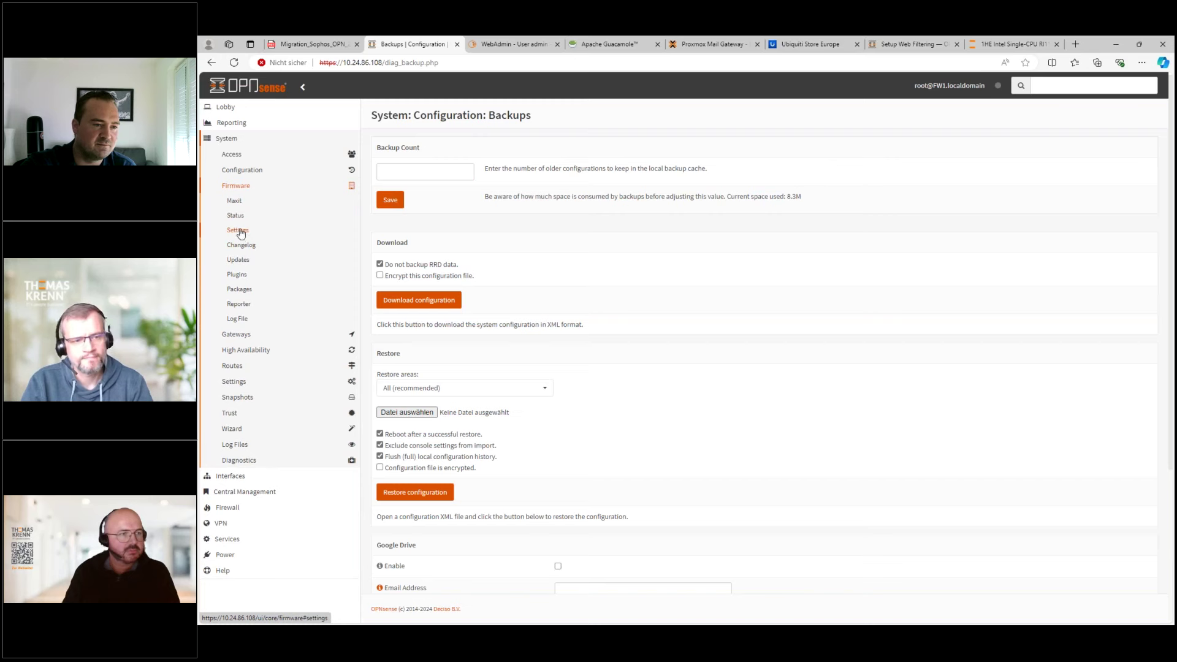
{"action": "left_click", "coordinate": [242, 280]}
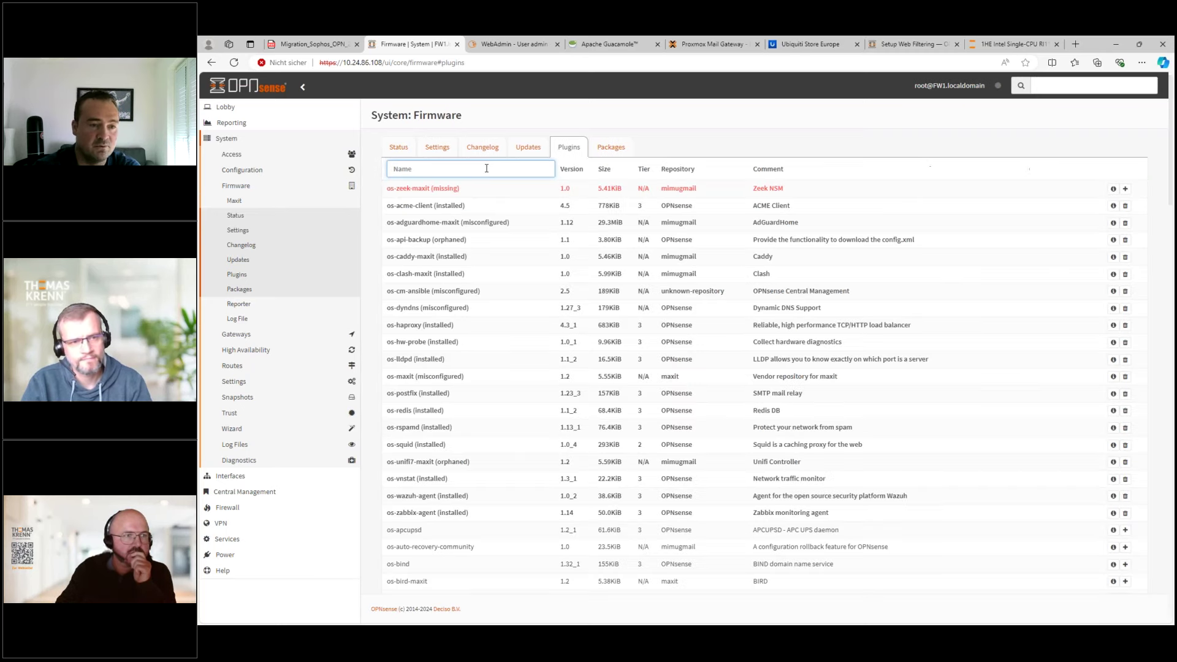
{"action": "type", "text": "ix"}
{"action": "key", "text": "BackSpace"}
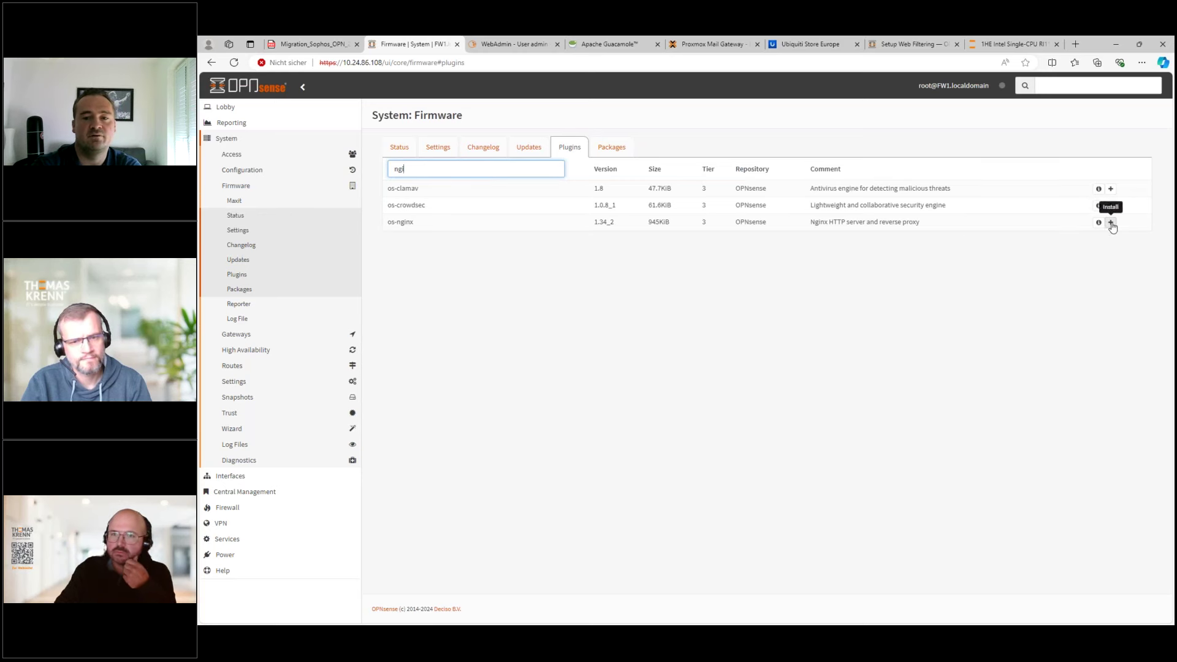
{"action": "left_click", "coordinate": [1111, 223]}
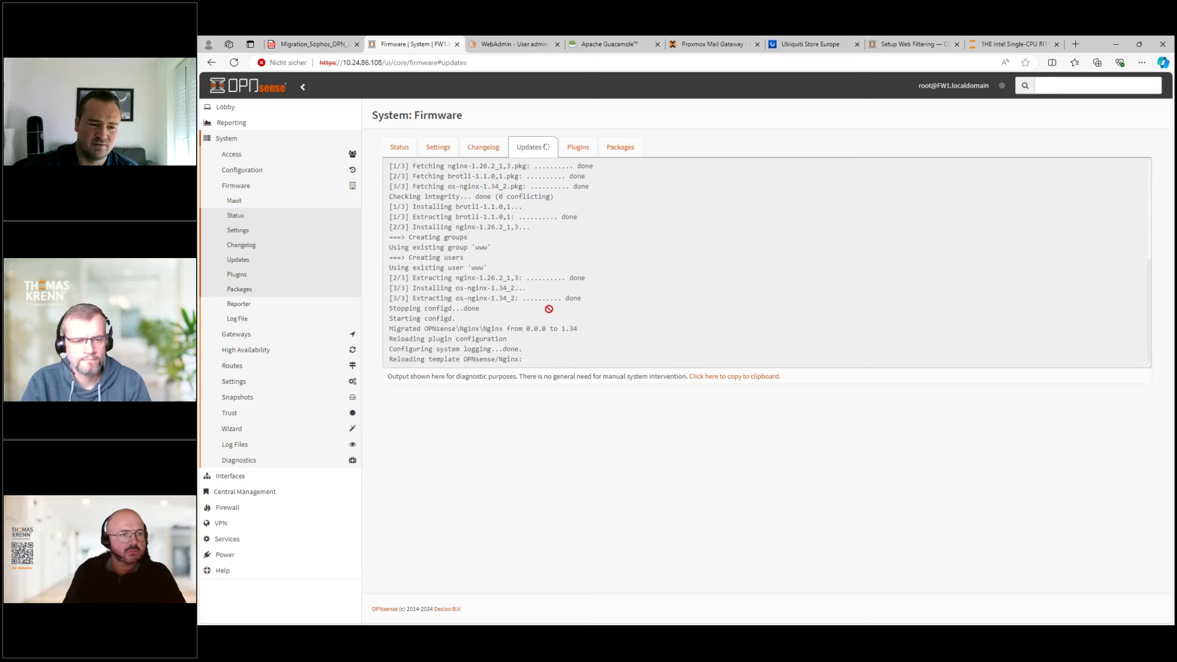
- Return to the Lobby dashboard
{"action": "left_click", "coordinate": [235, 114]}
{"action": "left_click", "coordinate": [238, 122]}
{"action": "left_click", "coordinate": [226, 280]}
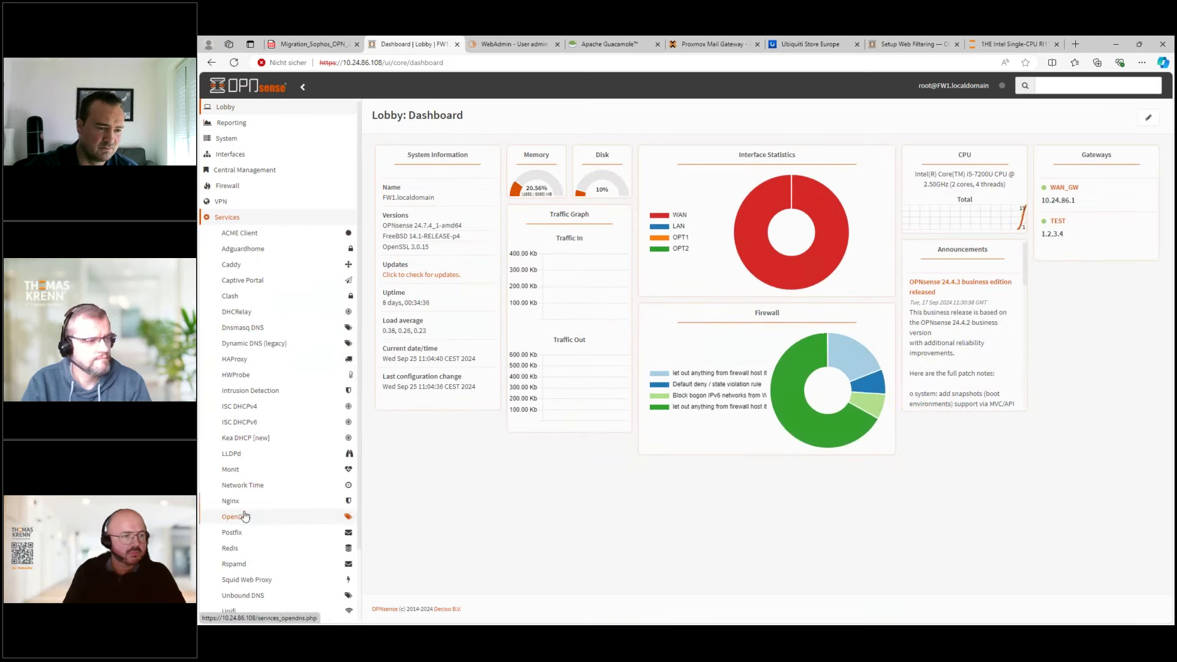
- Open the Nginx configuration's HTTP(S) Naxsi WAF Policy list, still empty
{"action": "left_click", "coordinate": [244, 516]}
{"action": "left_click", "coordinate": [233, 419]}
{"action": "left_click", "coordinate": [246, 431]}
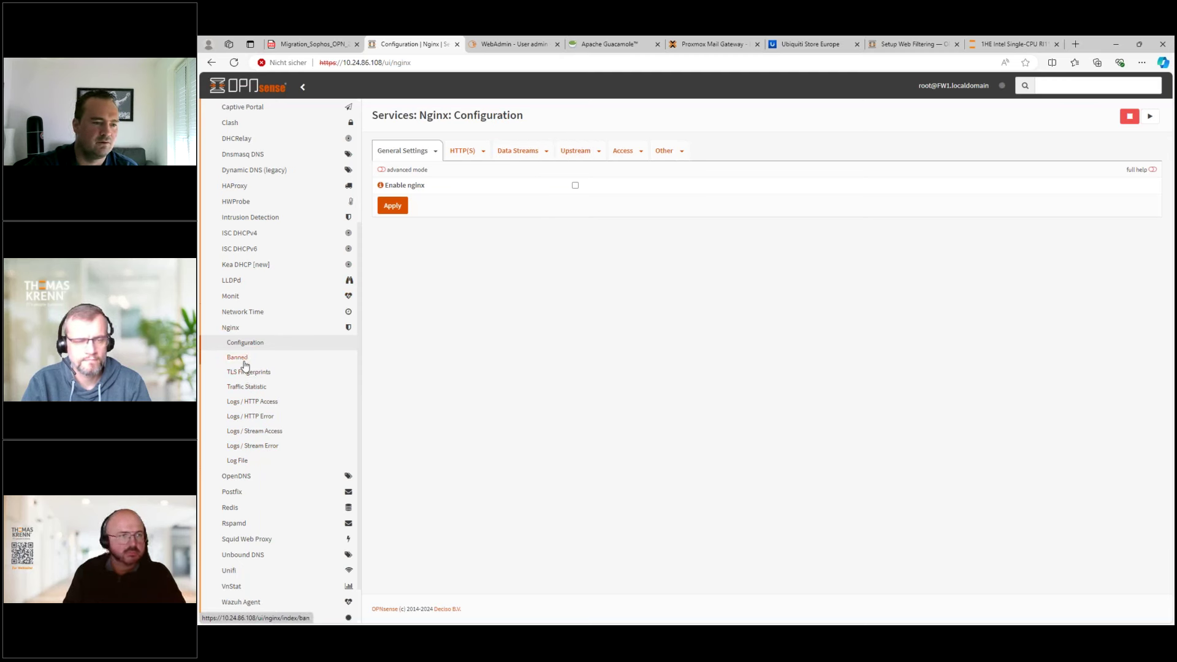
{"action": "left_click", "coordinate": [469, 154]}
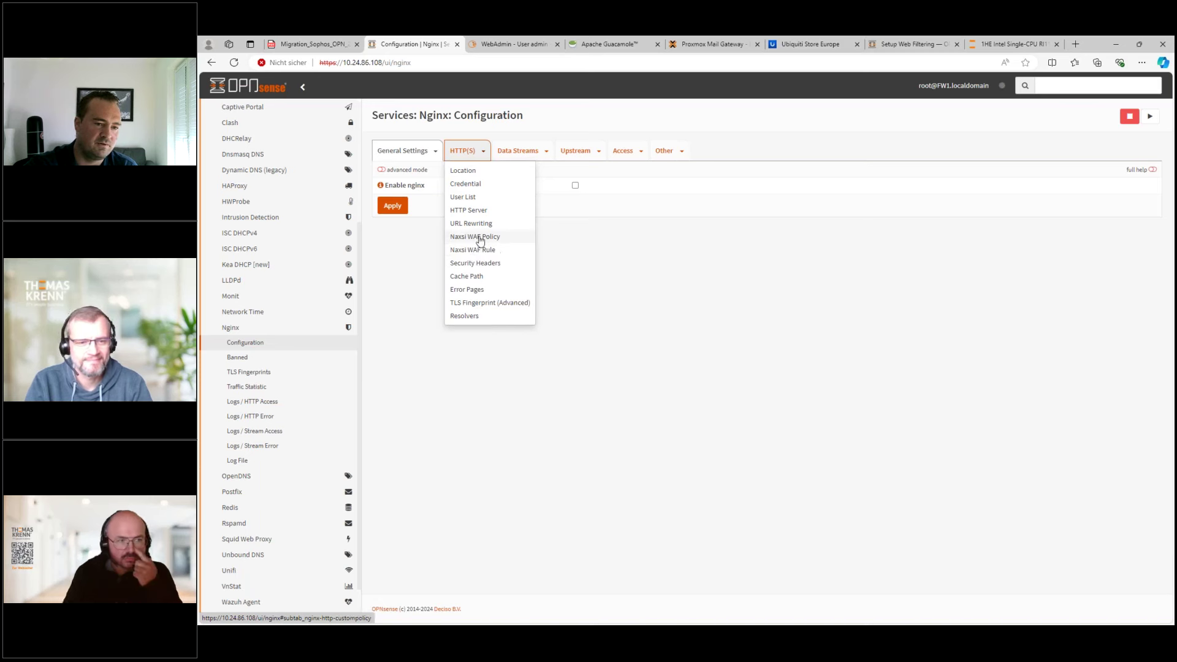
{"action": "left_click", "coordinate": [478, 239]}
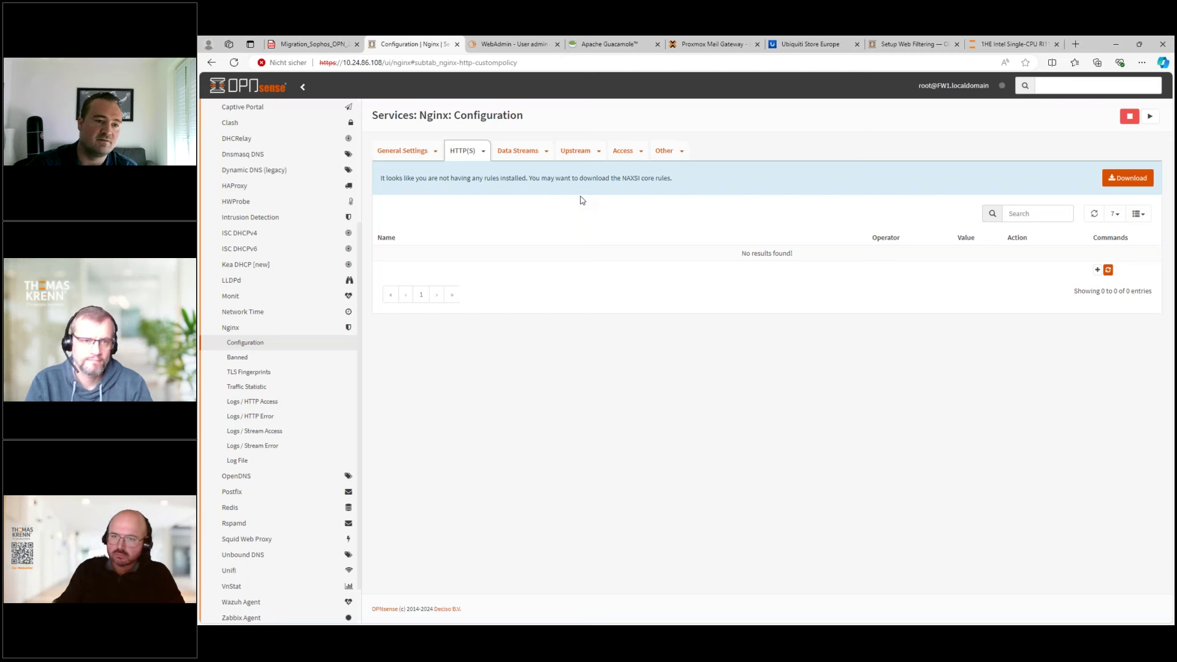
- Download and accept the NAXSI core rules, adding six Block Request policies
{"action": "left_click", "coordinate": [1128, 178]}
{"action": "left_click", "coordinate": [747, 194]}
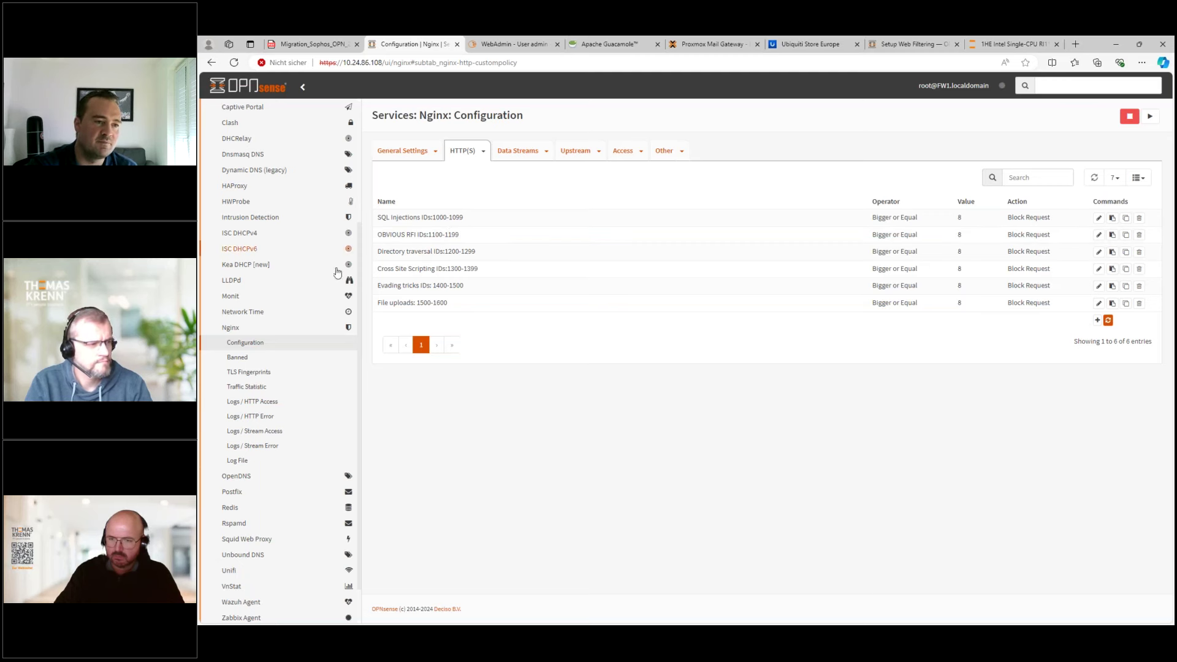
{"action": "scroll", "coordinate": [318, 273], "scroll_direction": "up", "scroll_amount": 3}
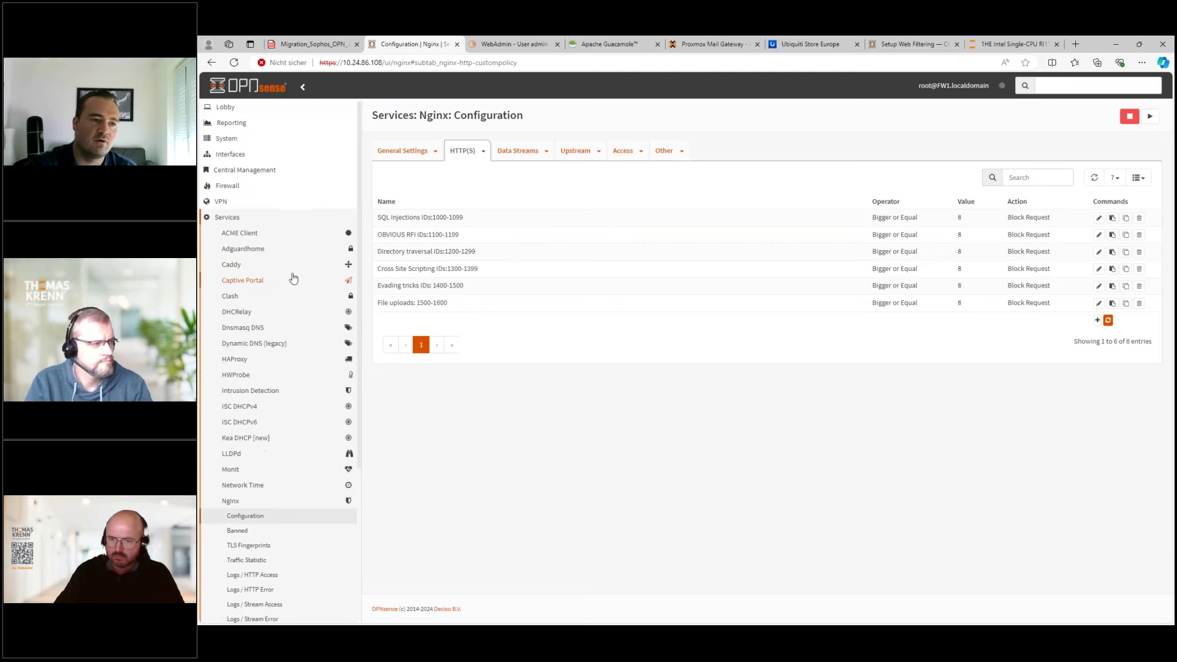
{"action": "left_click", "coordinate": [228, 139]}
{"action": "left_click", "coordinate": [239, 186]}
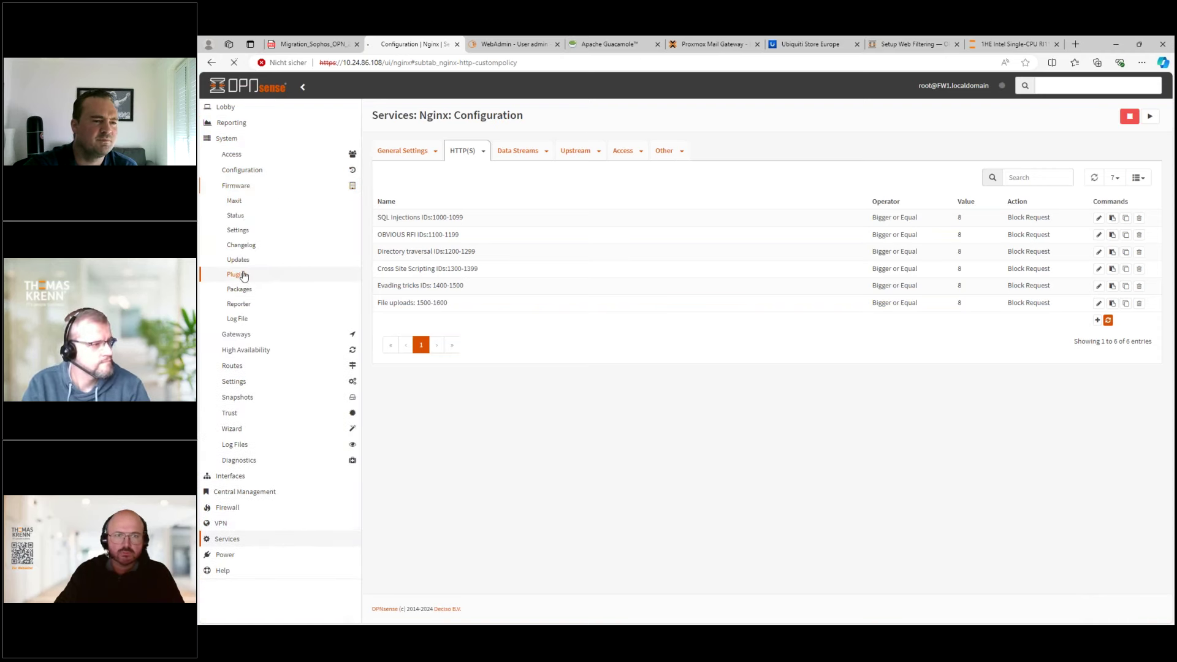
{"action": "left_click", "coordinate": [244, 276]}
{"action": "left_click", "coordinate": [507, 171]}
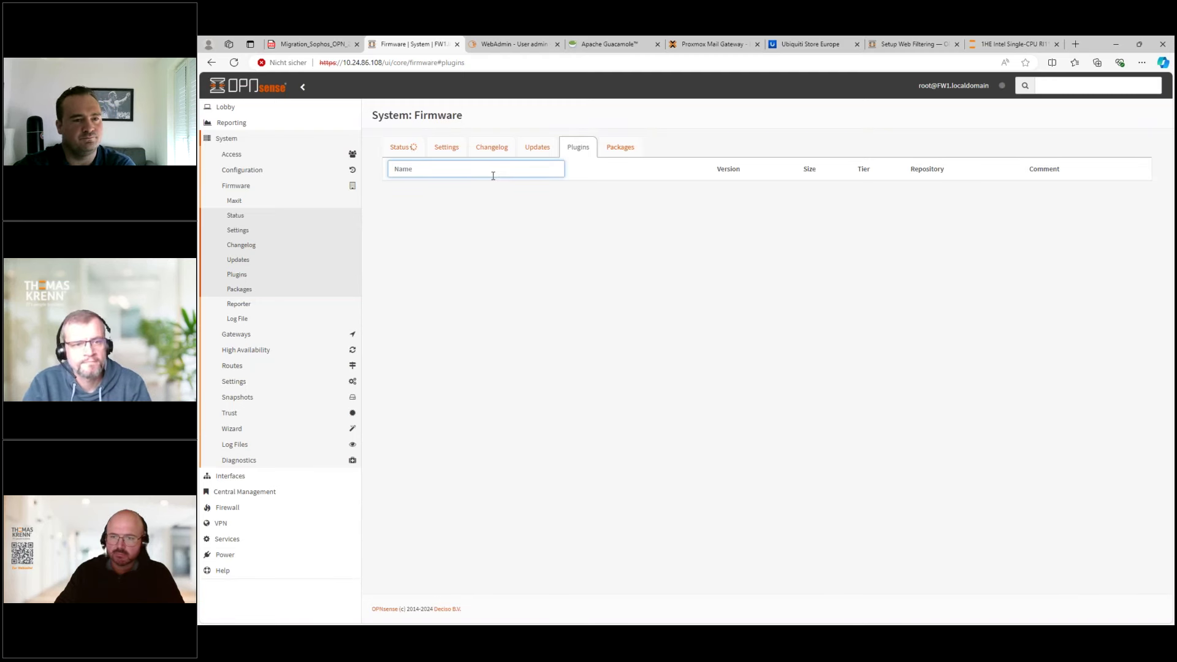
{"action": "type", "text": "waf"}
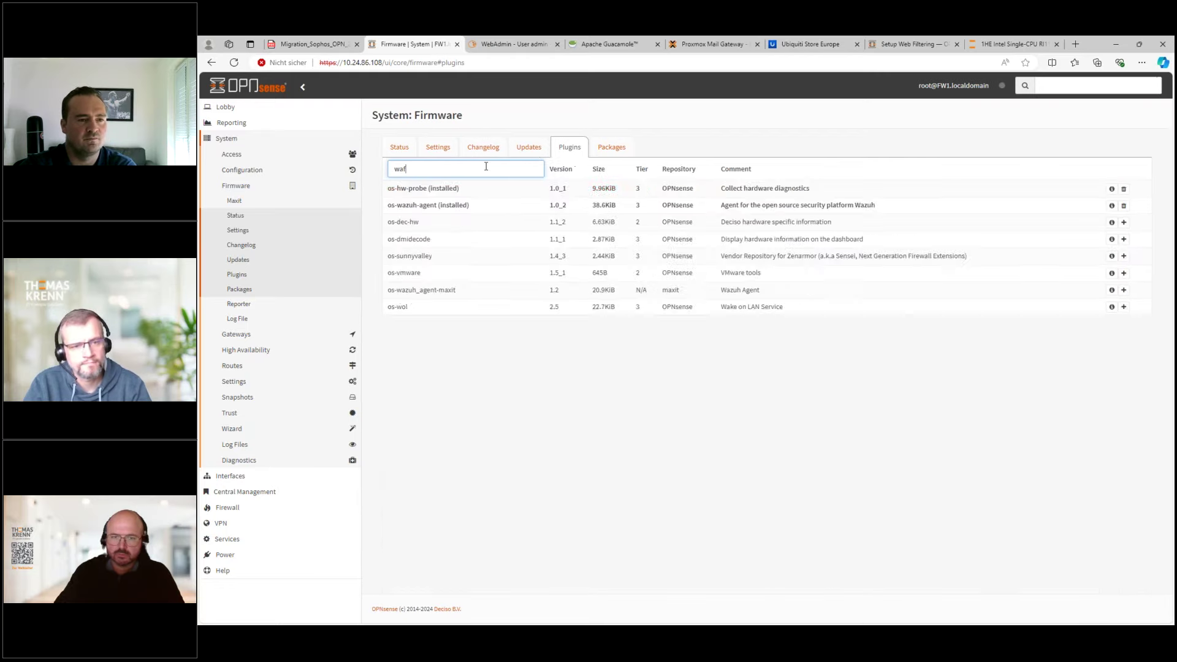
{"action": "key", "text": "BackSpace"}
{"action": "key", "text": "BackSpace"}
{"action": "key", "text": "BackSpace"}
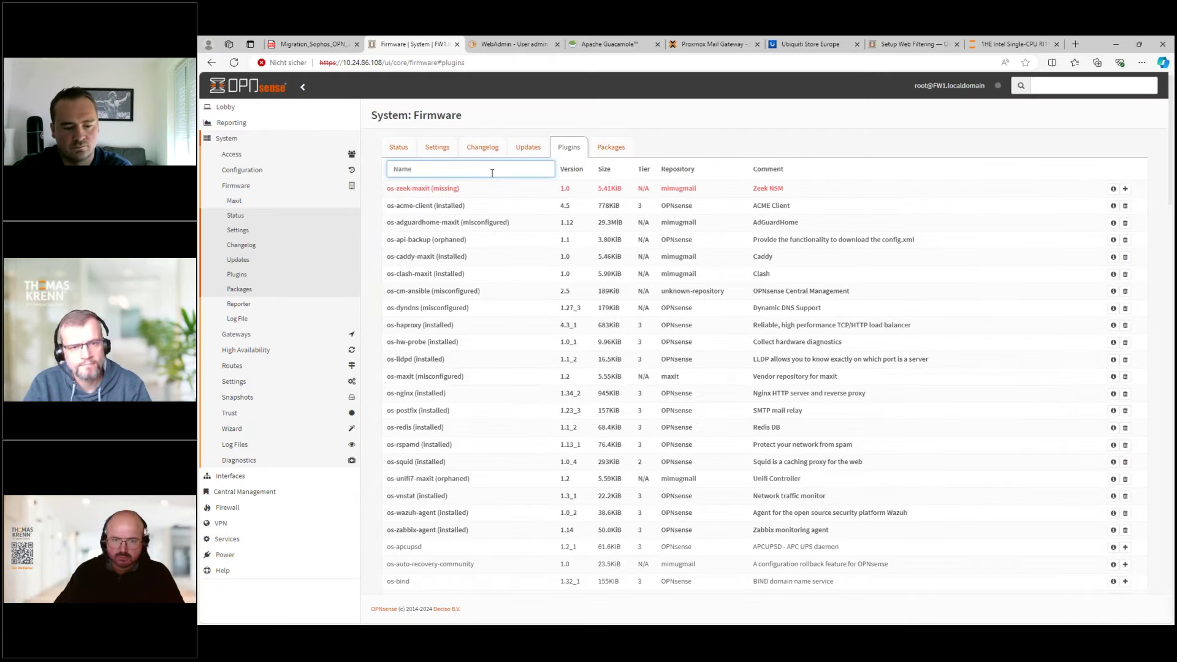
{"action": "type", "text": "opn"}
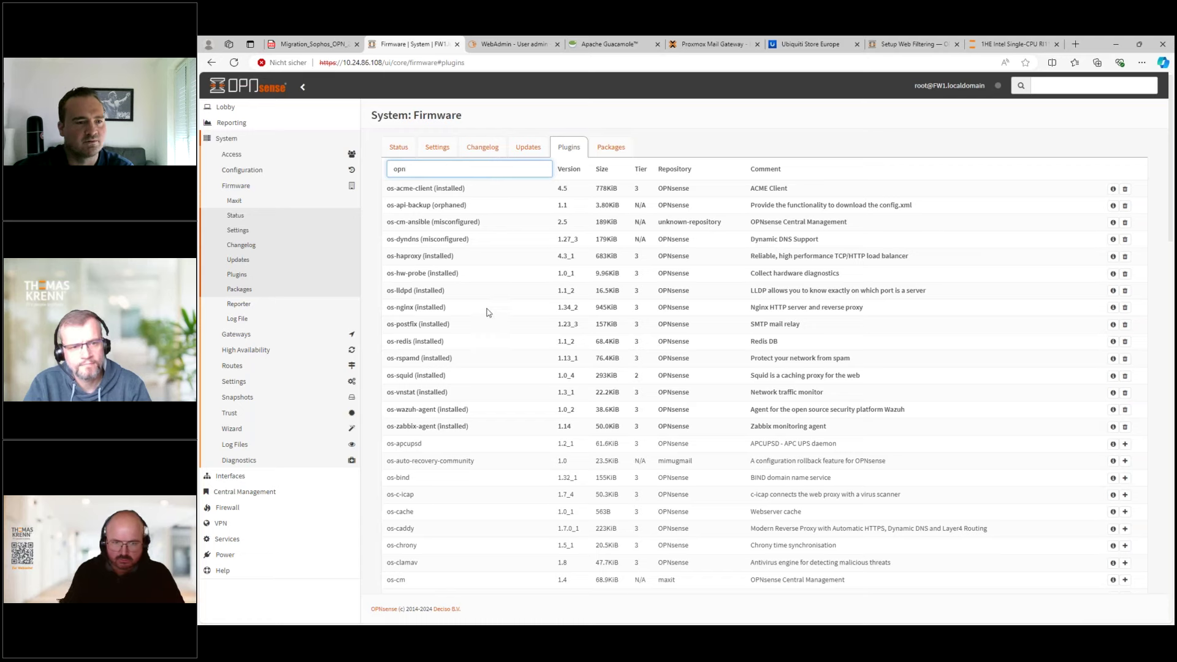
{"action": "scroll", "coordinate": [478, 417], "scroll_direction": "down", "scroll_amount": 10}
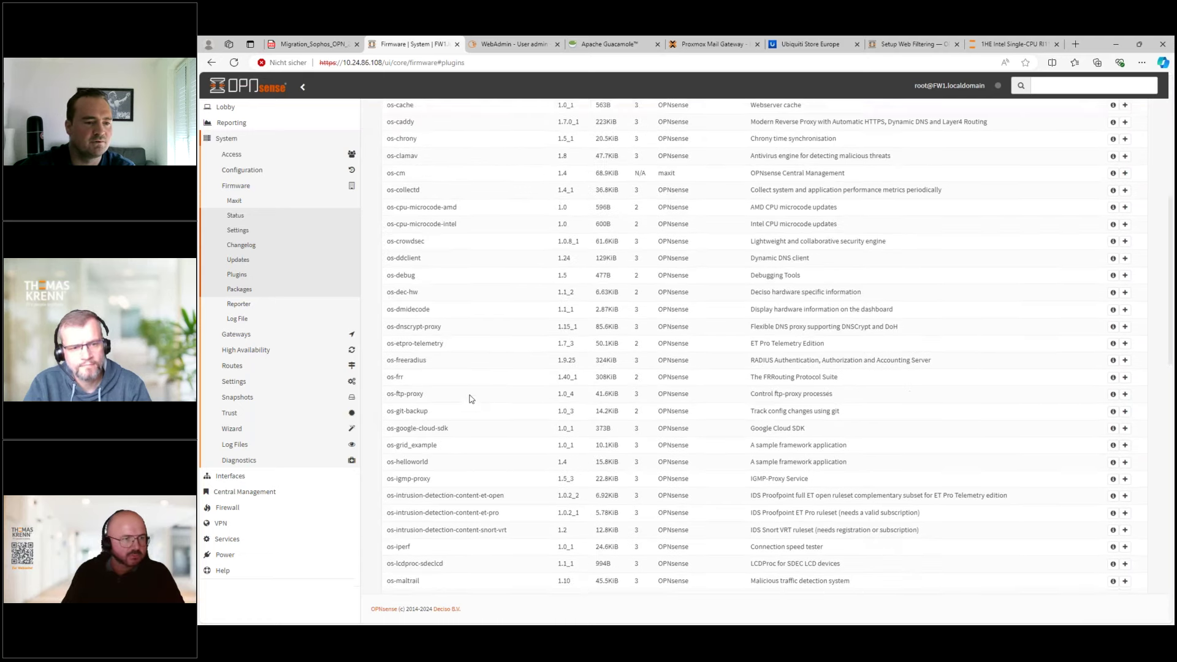
{"action": "scroll", "coordinate": [471, 393], "scroll_direction": "down", "scroll_amount": 10}
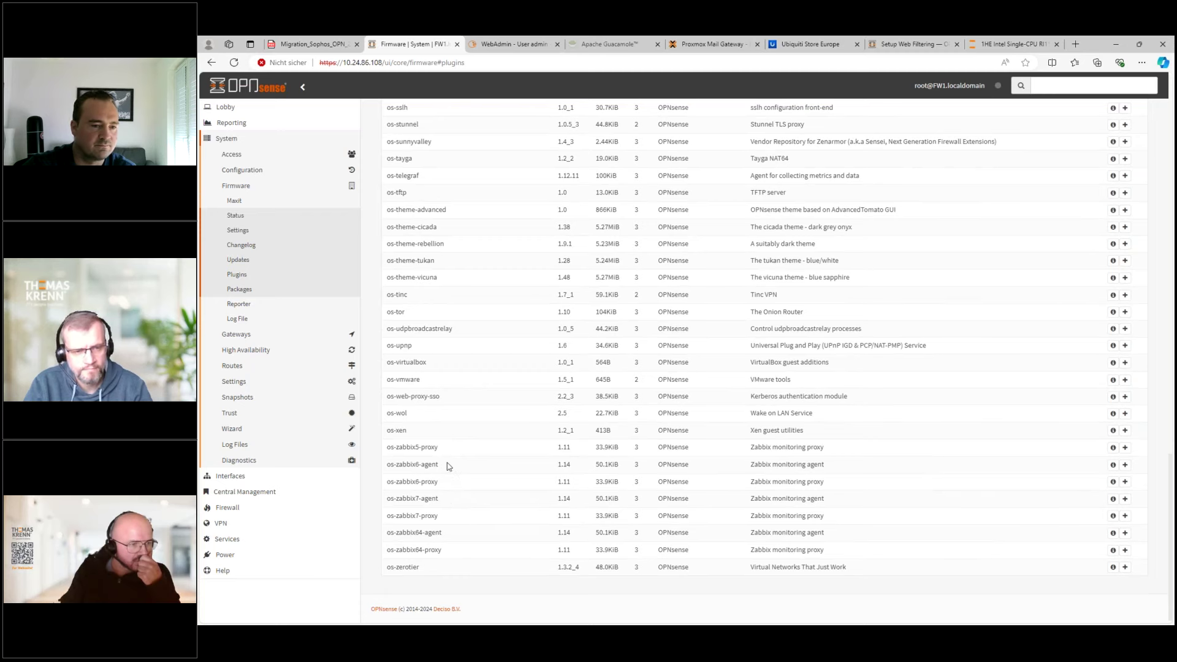
{"action": "scroll", "coordinate": [444, 429], "scroll_direction": "up", "scroll_amount": 5}
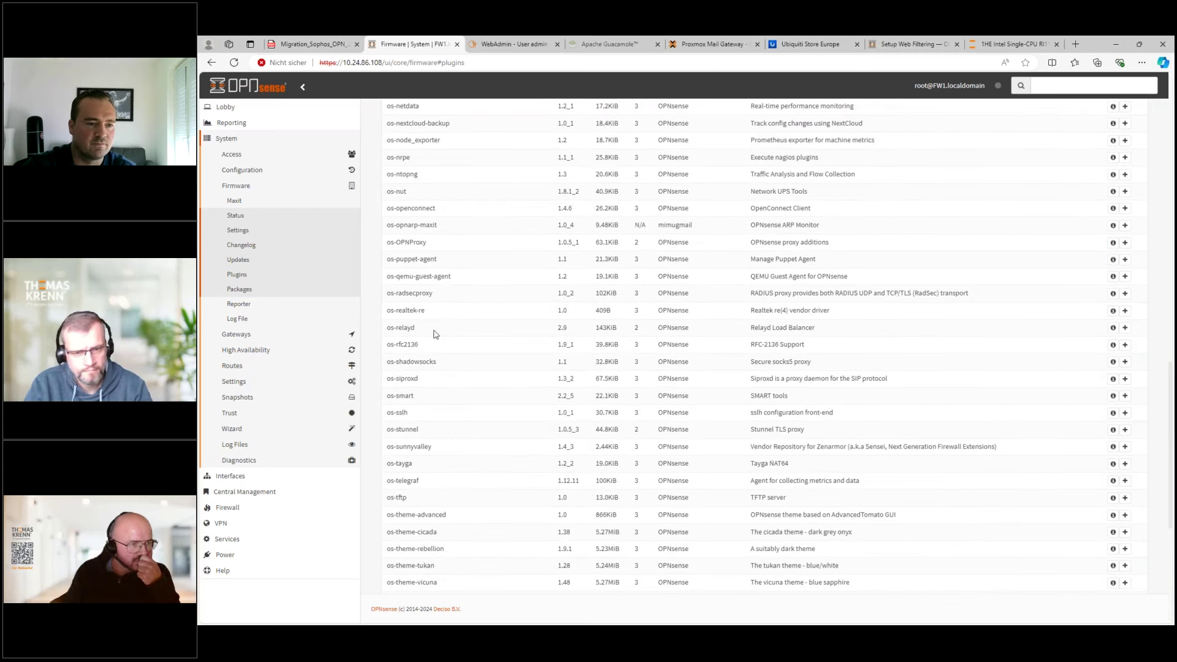
{"action": "left_click_drag", "start_coordinate": [428, 244], "coordinate": [395, 245]}
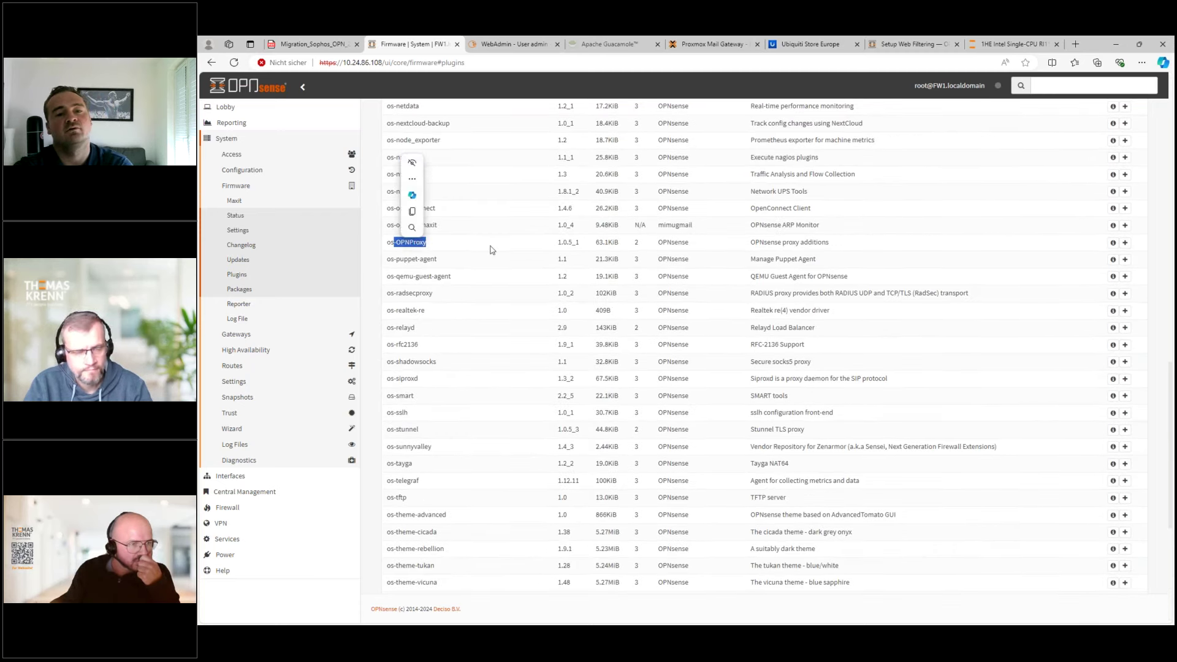
{"action": "key", "text": "ctrl+c"}
{"action": "left_click_drag", "start_coordinate": [395, 243], "coordinate": [412, 243]}
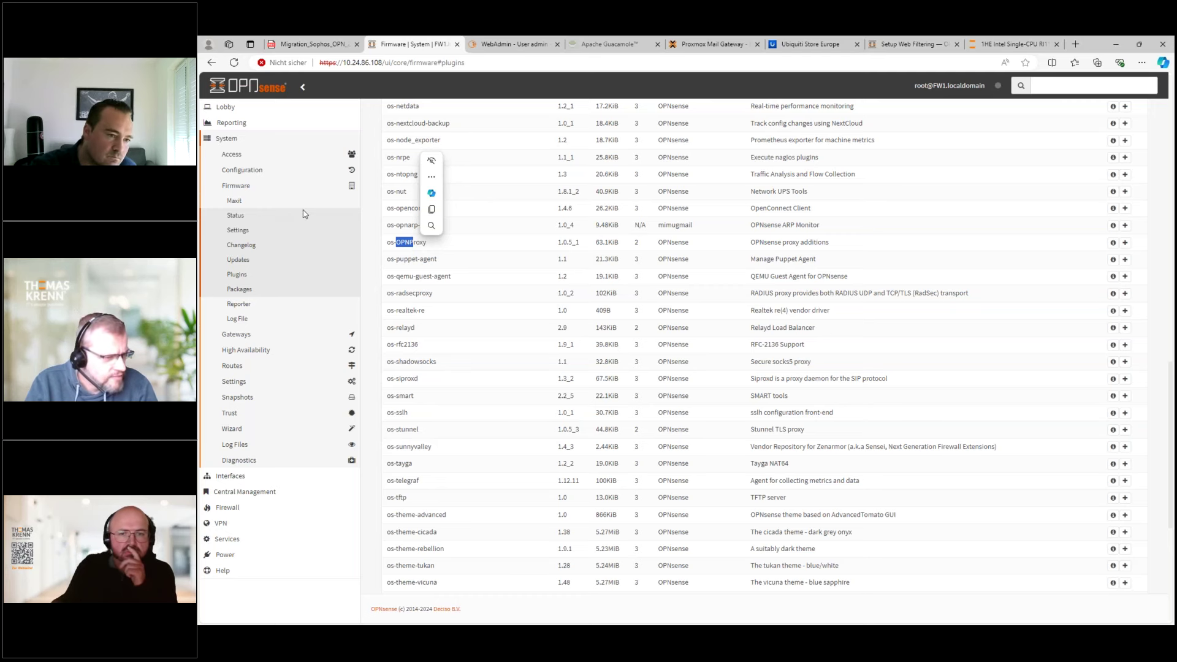
- Open Monit settings and clear the 127.0.0.1 mail server address
{"action": "left_click", "coordinate": [227, 540]}
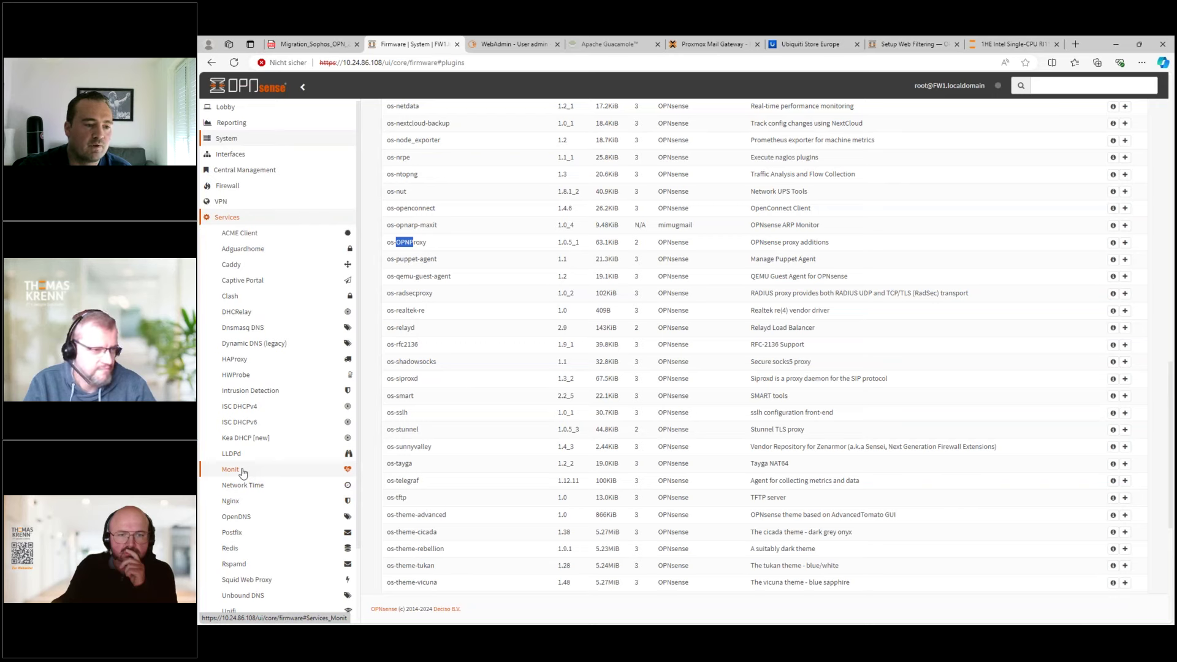
{"action": "left_click", "coordinate": [243, 470]}
{"action": "left_click", "coordinate": [238, 485]}
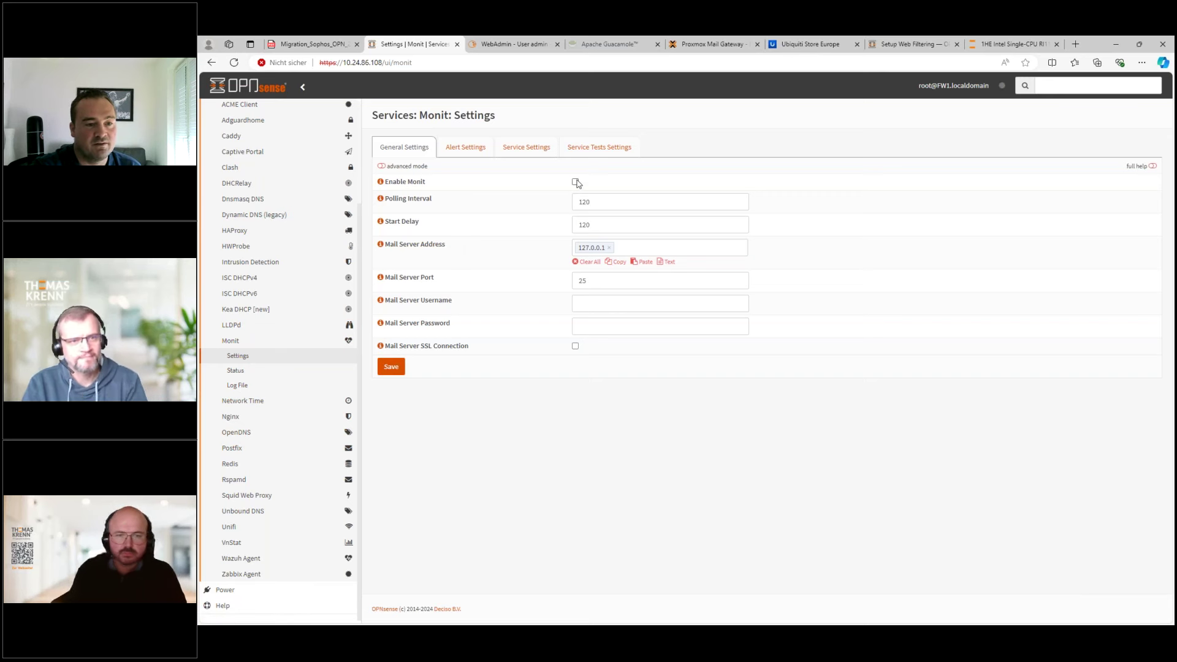
{"action": "left_click", "coordinate": [608, 248]}
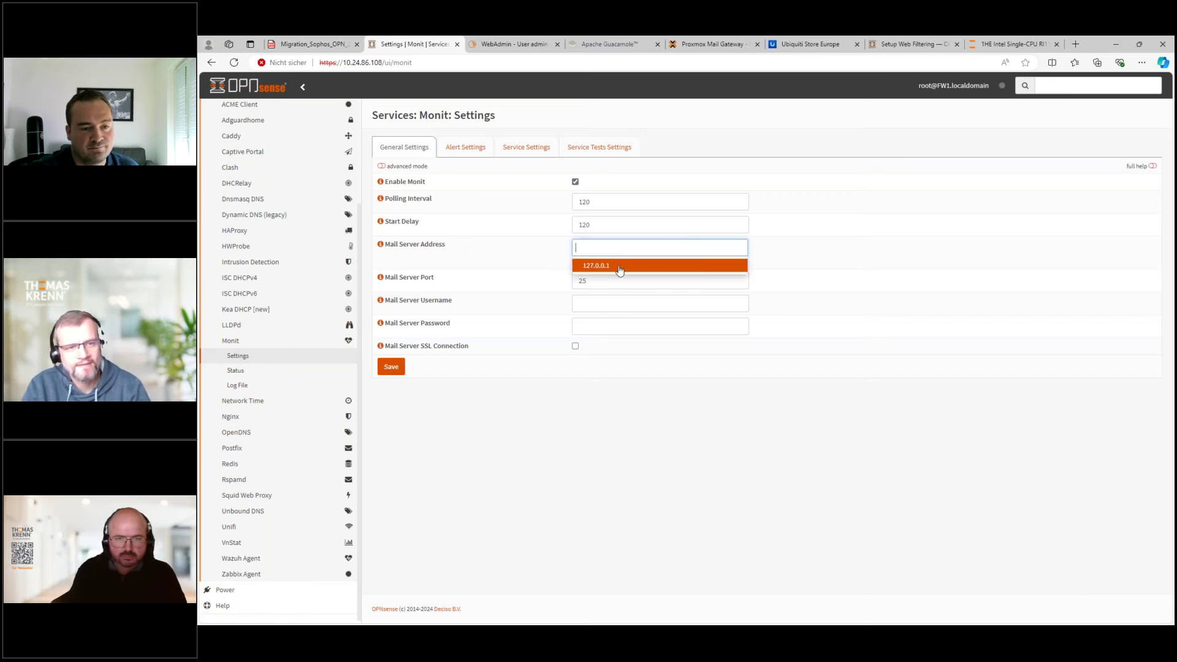
{"action": "left_click", "coordinate": [512, 262]}
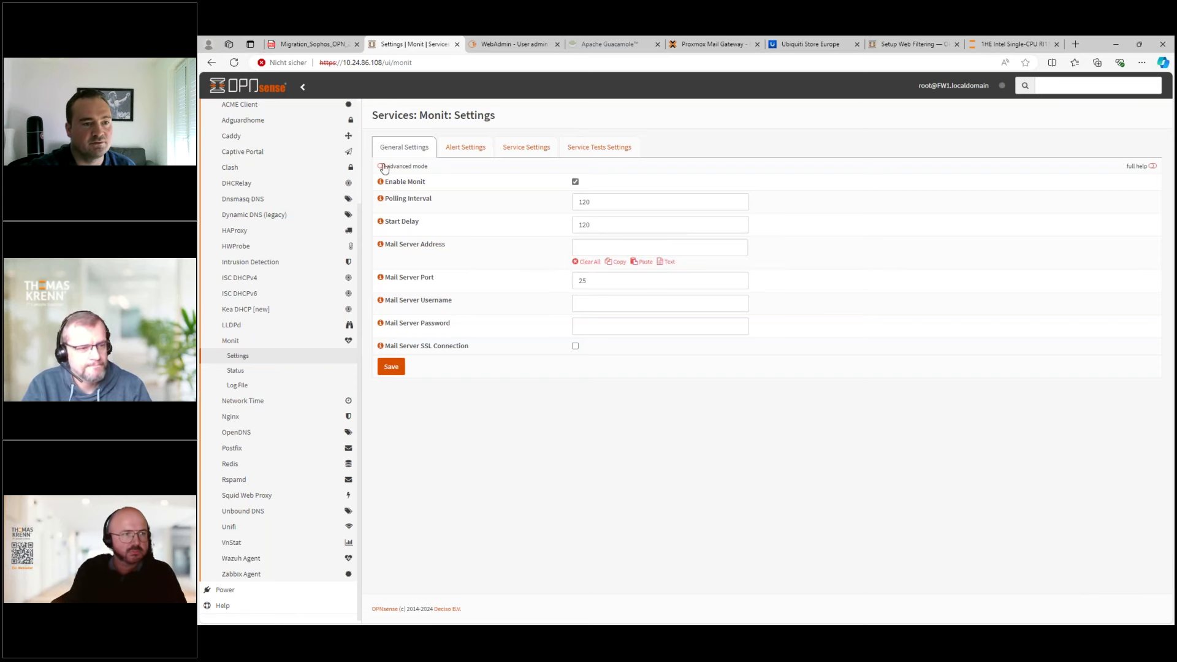
- Browse Monit's alert recipients and service tests, discarding a newly started test
{"action": "left_click", "coordinate": [464, 150]}
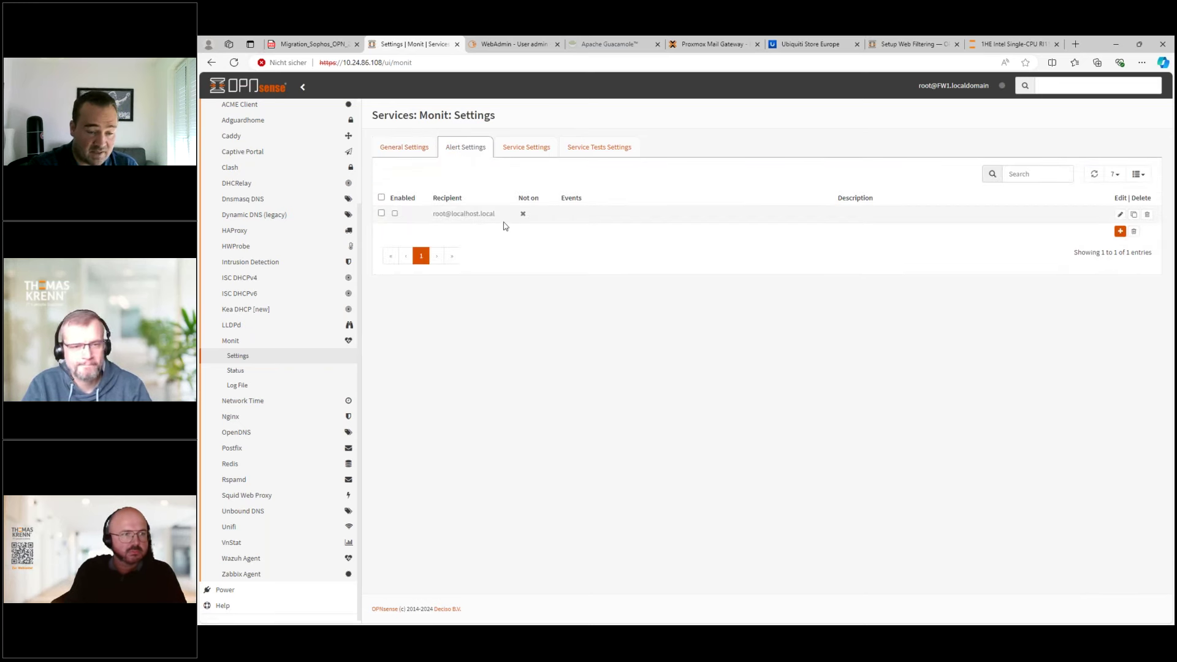
{"action": "left_click", "coordinate": [585, 149]}
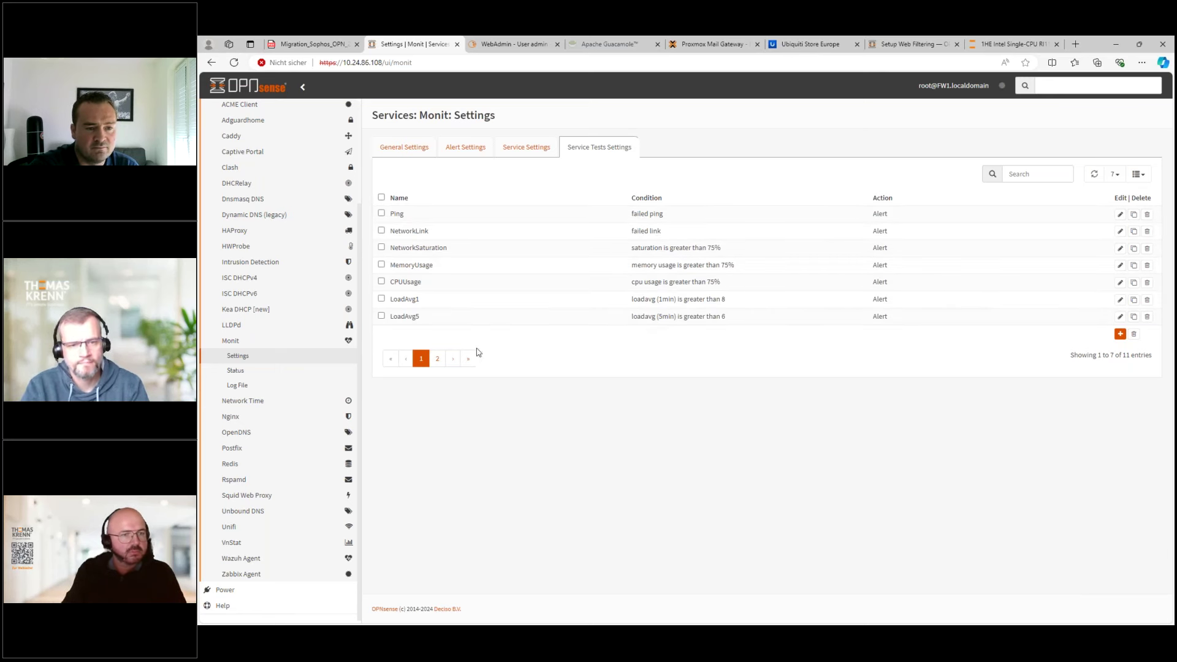
{"action": "left_click", "coordinate": [439, 357]}
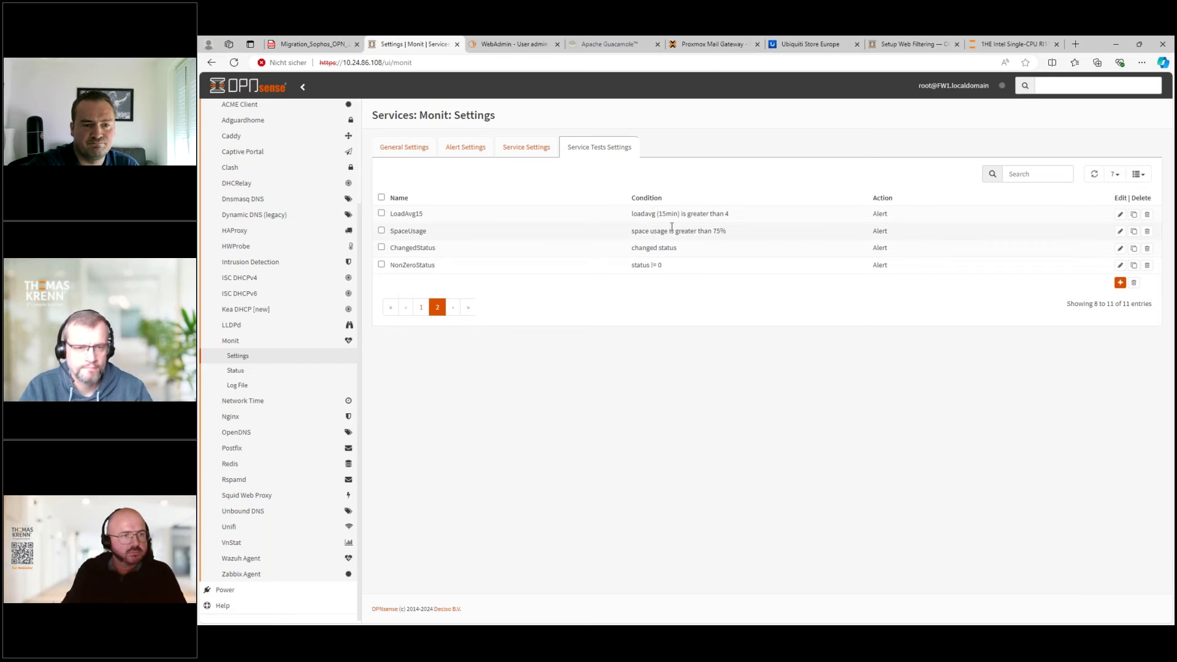
{"action": "left_click_drag", "start_coordinate": [635, 231], "coordinate": [726, 231]}
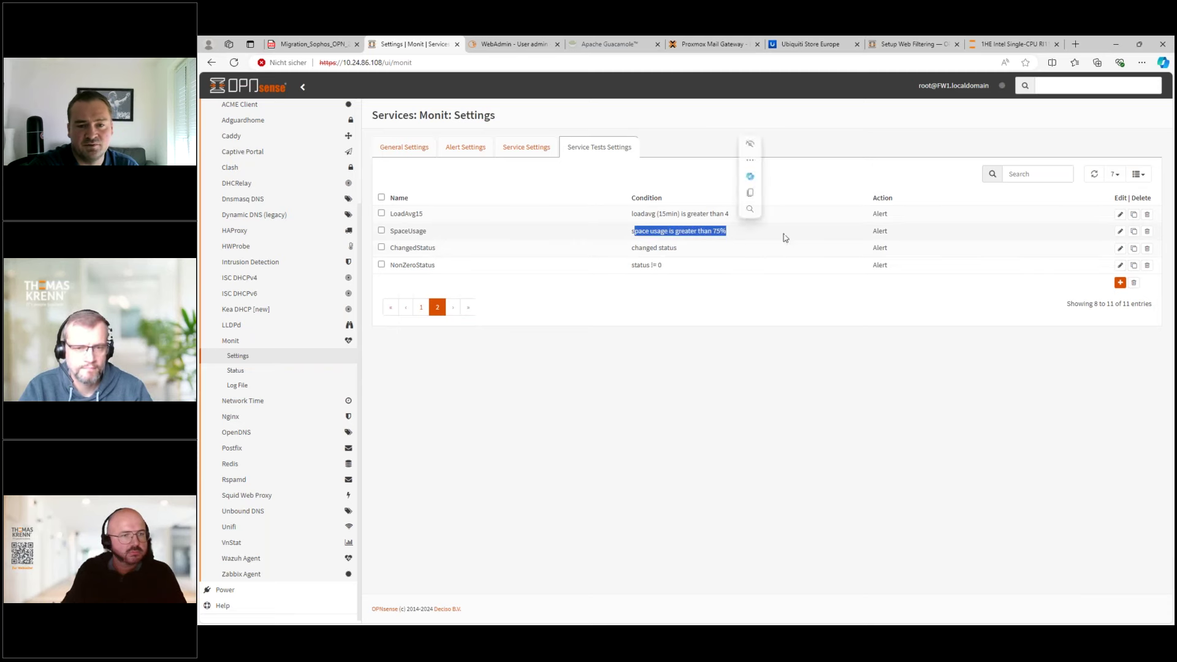
{"action": "left_click", "coordinate": [1120, 283]}
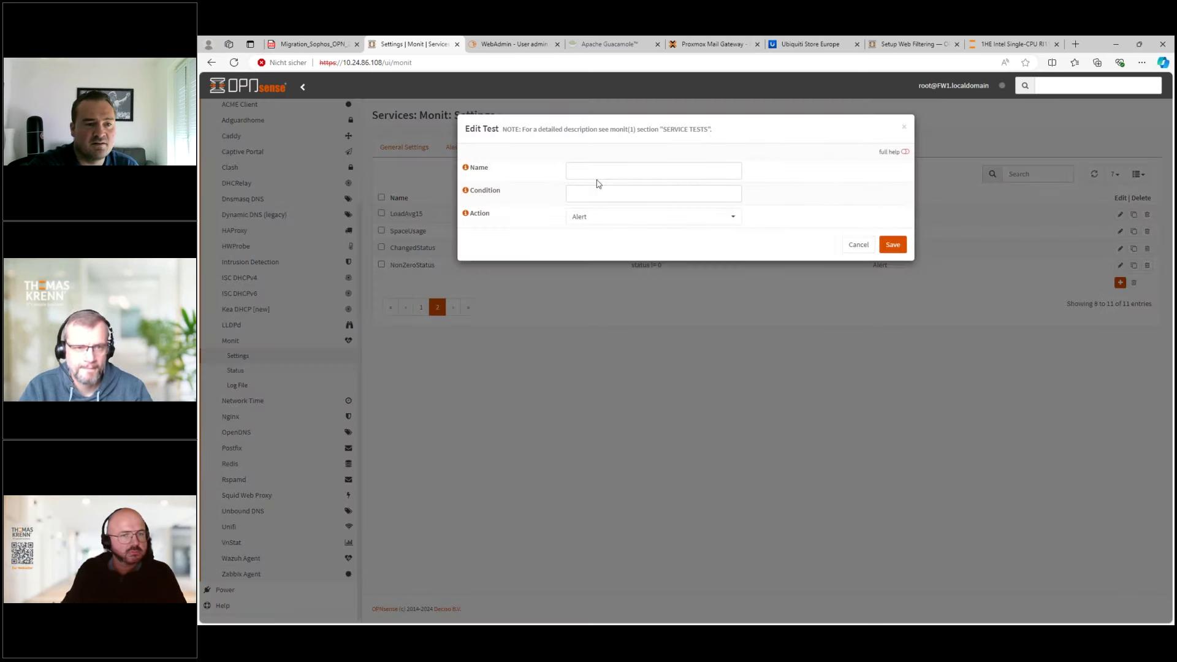
{"action": "left_click", "coordinate": [606, 194]}
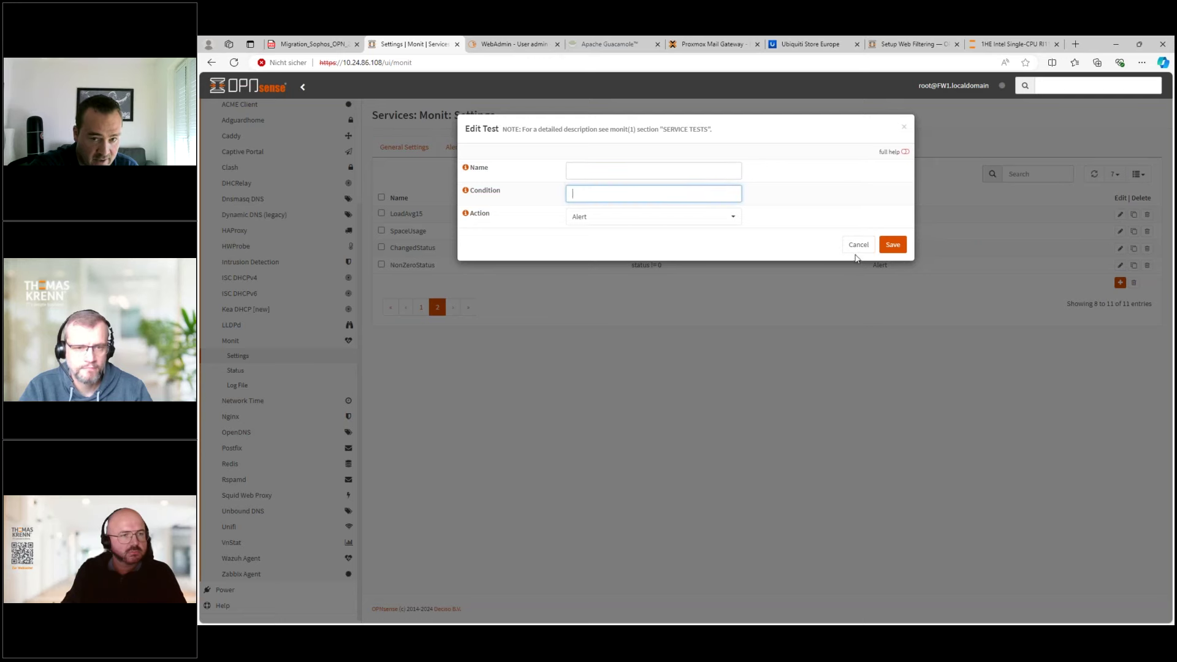
{"action": "left_click", "coordinate": [857, 245]}
- View the monitored services list, highlighting the carp_status_change service
{"action": "left_click", "coordinate": [531, 150]}
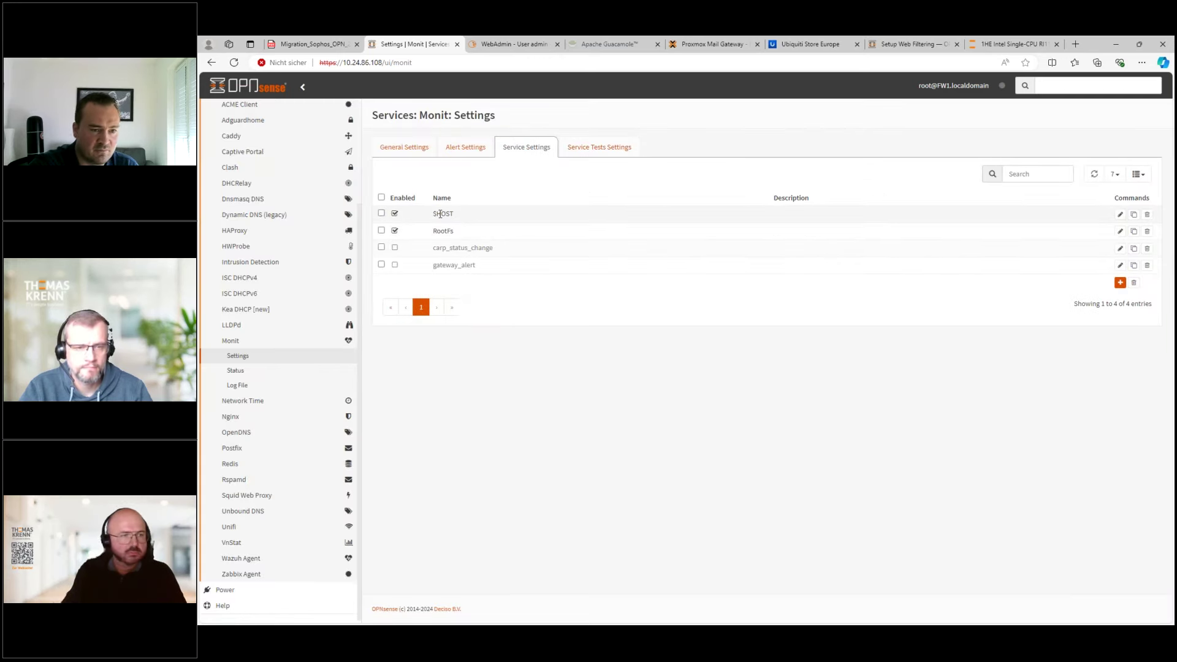
{"action": "left_click_drag", "start_coordinate": [438, 247], "coordinate": [490, 245]}
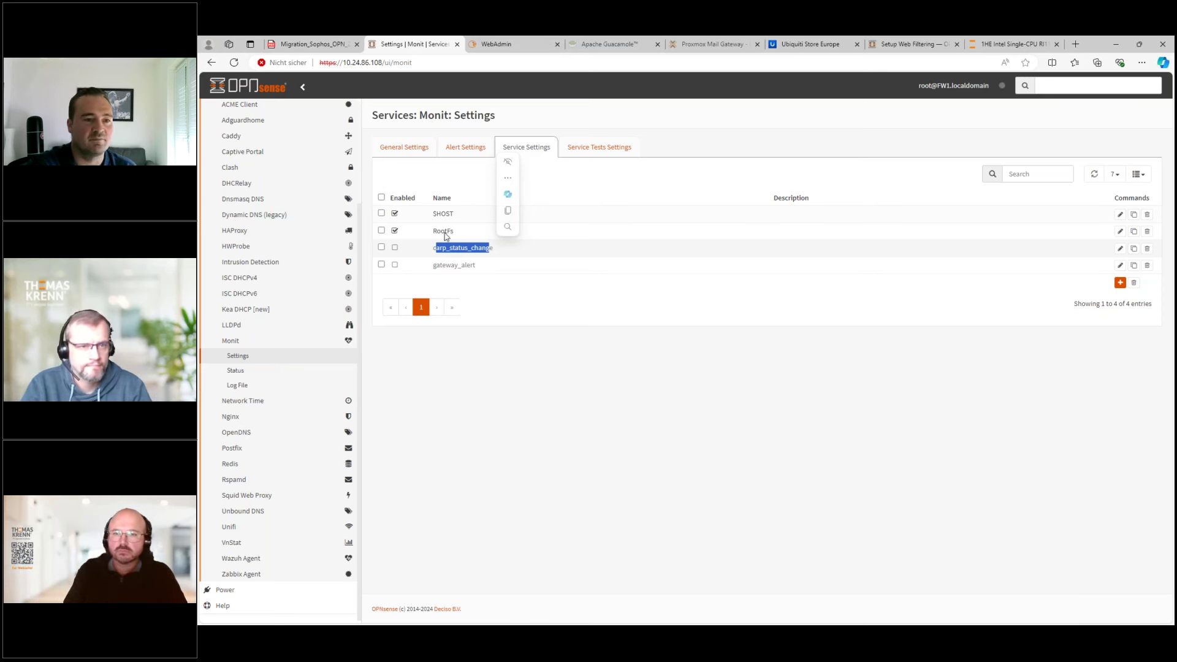
{"action": "left_click_drag", "start_coordinate": [436, 249], "coordinate": [472, 265]}
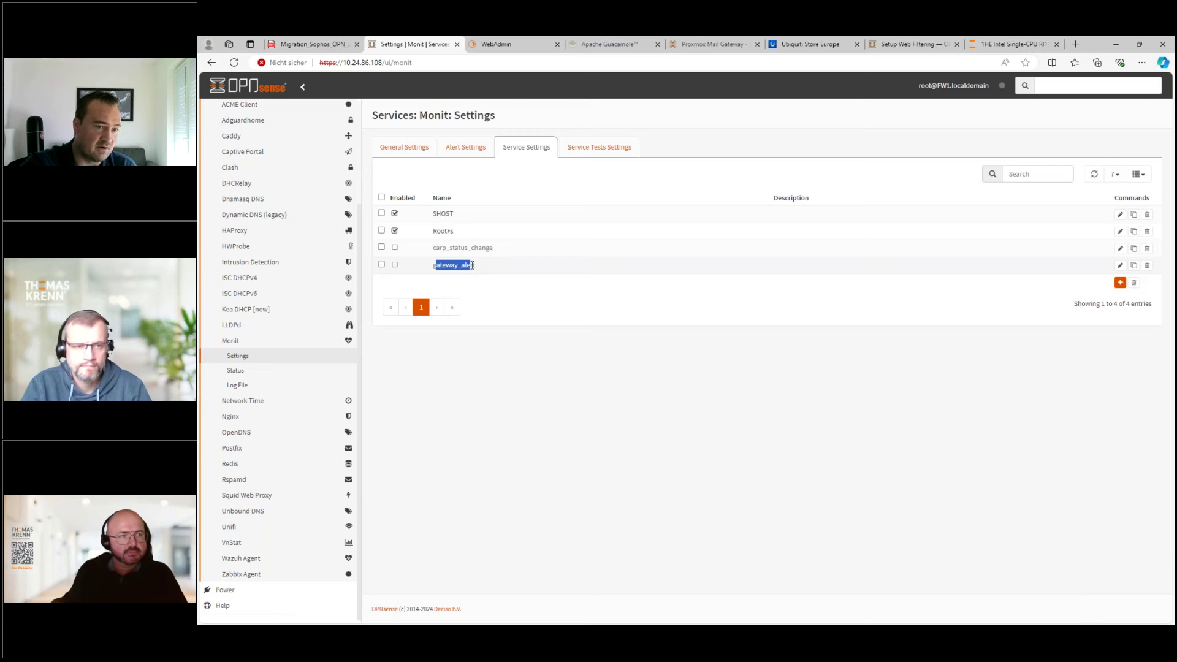
{"action": "left_click", "coordinate": [908, 49]}
- Search the documentation for 'monit' and open the Monit manual page
{"action": "scroll", "coordinate": [249, 268], "scroll_direction": "up", "scroll_amount": 10}
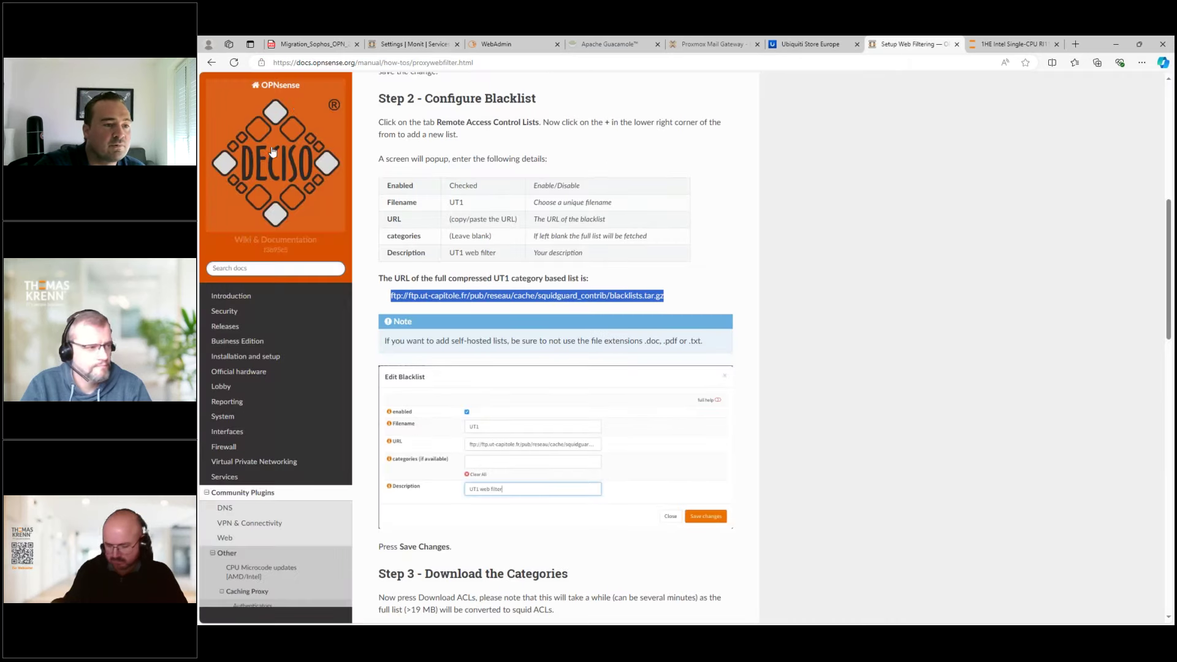
{"action": "left_click", "coordinate": [249, 268]}
{"action": "type", "text": "monit"}
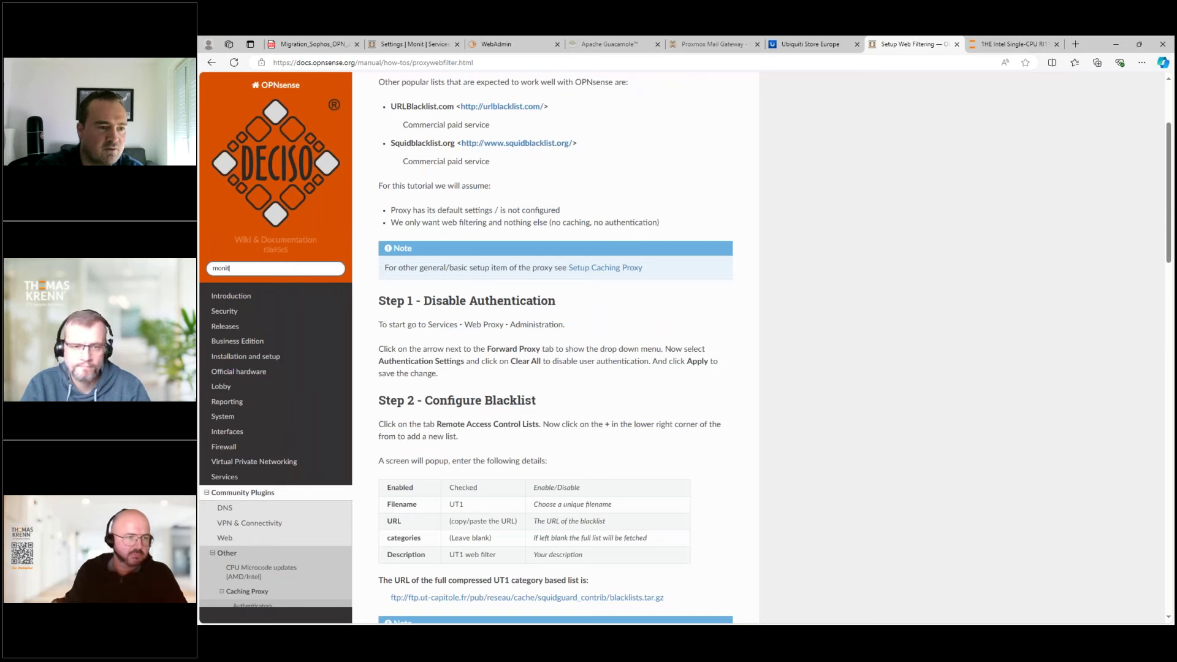
{"action": "key", "text": "Return"}
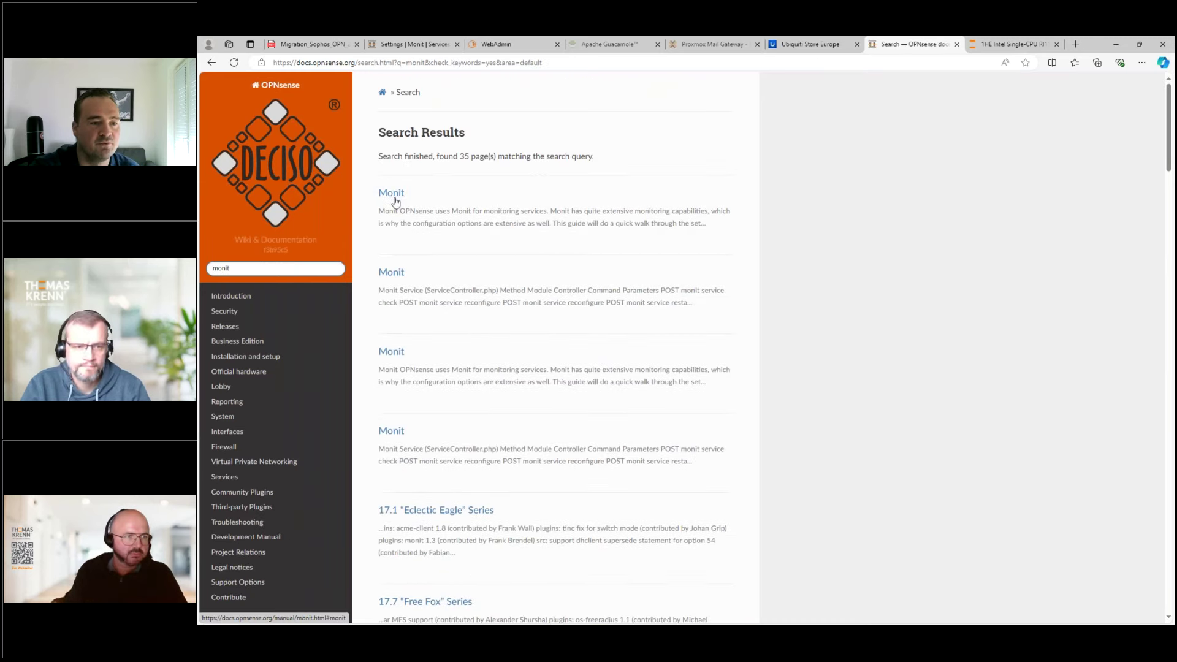
{"action": "left_click", "coordinate": [395, 195]}
- Scroll to Example 2, highlighting the IPSEC_RESTART condition and ipsec stop command
{"action": "scroll", "coordinate": [517, 323], "scroll_direction": "down", "scroll_amount": 10}
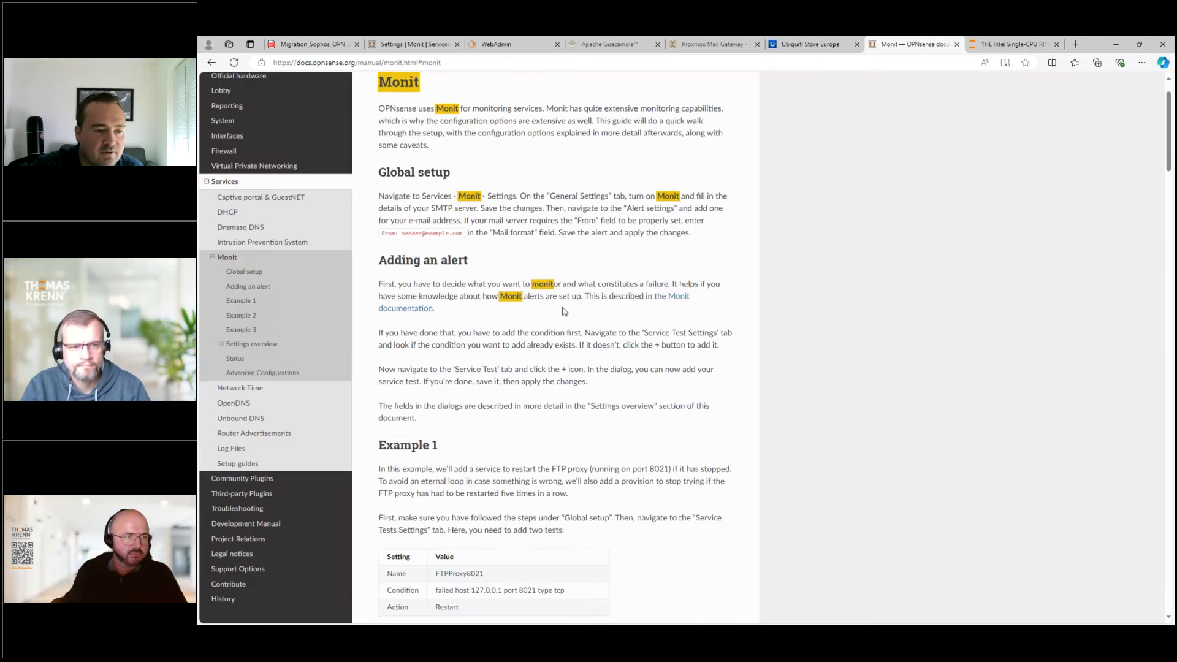
{"action": "scroll", "coordinate": [595, 276], "scroll_direction": "down", "scroll_amount": 4}
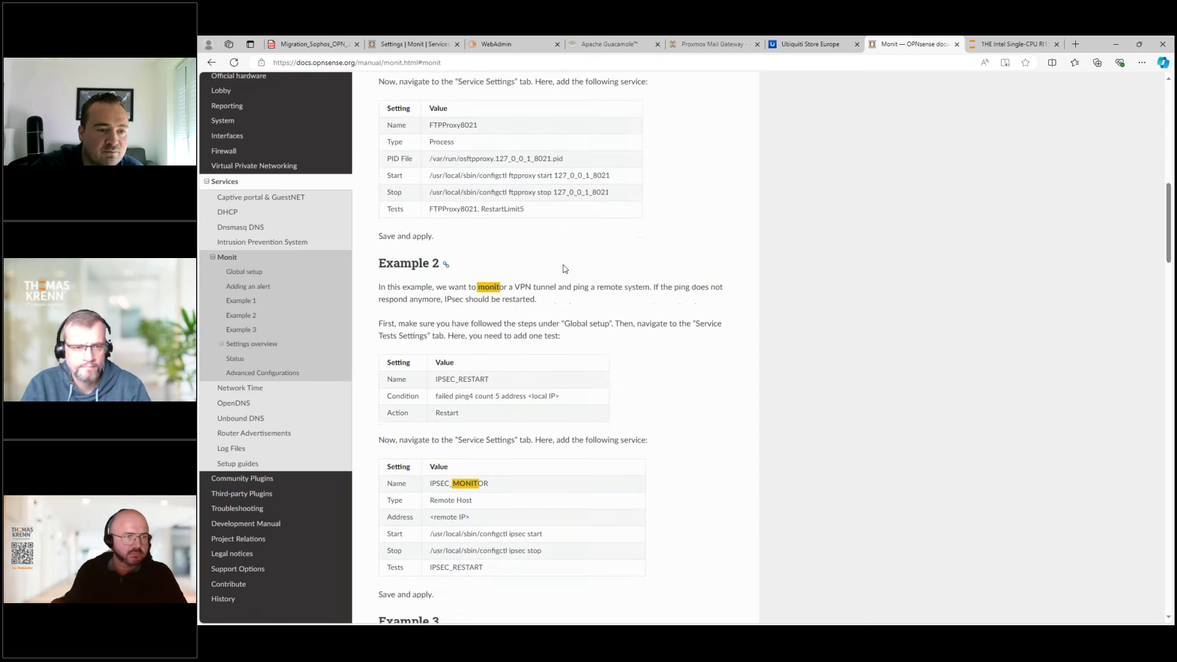
{"action": "left_click_drag", "start_coordinate": [377, 83], "coordinate": [668, 416]}
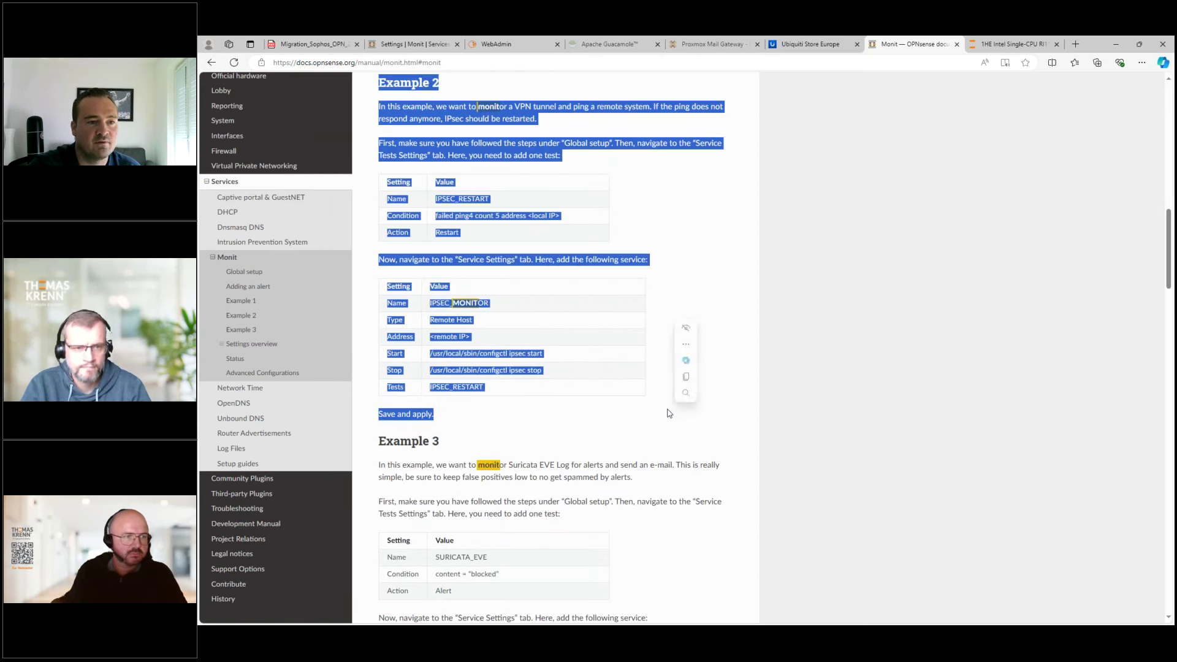
{"action": "left_click", "coordinate": [522, 195]}
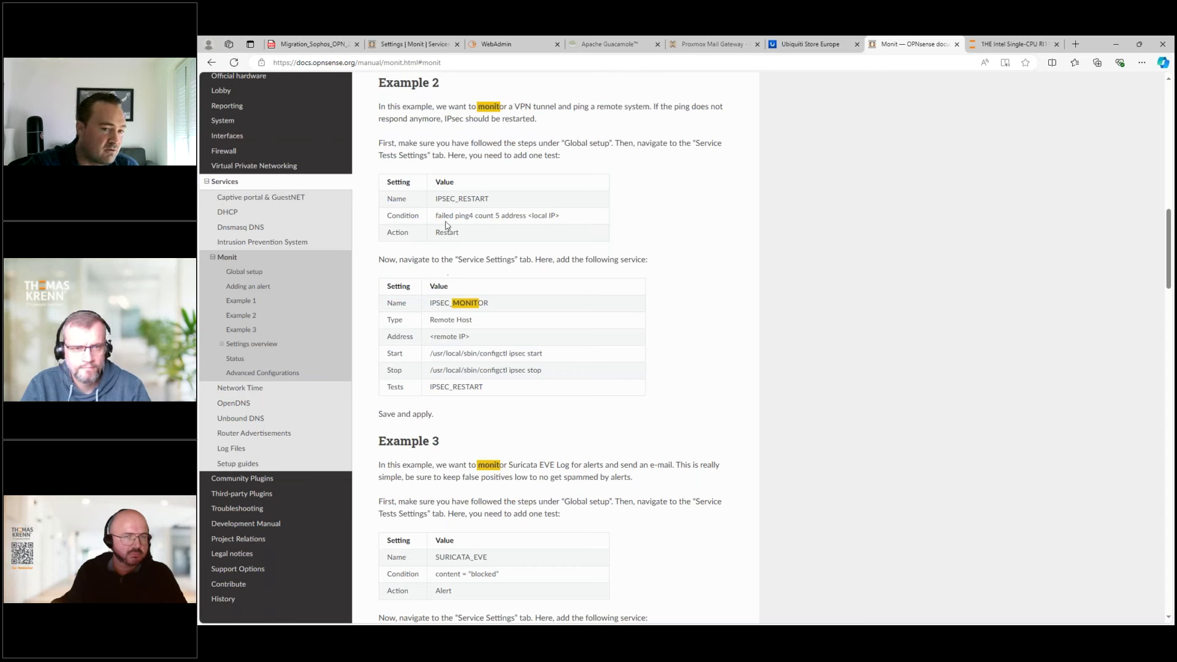
{"action": "left_click_drag", "start_coordinate": [438, 216], "coordinate": [558, 216]}
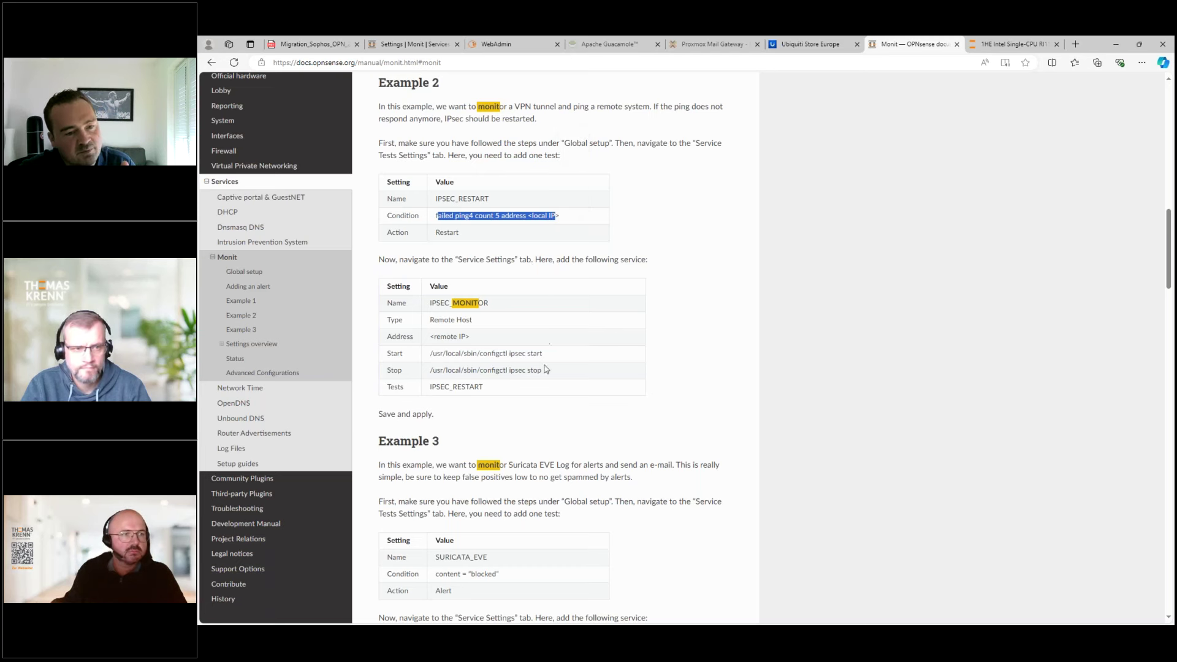
{"action": "left_click_drag", "start_coordinate": [549, 371], "coordinate": [430, 370]}
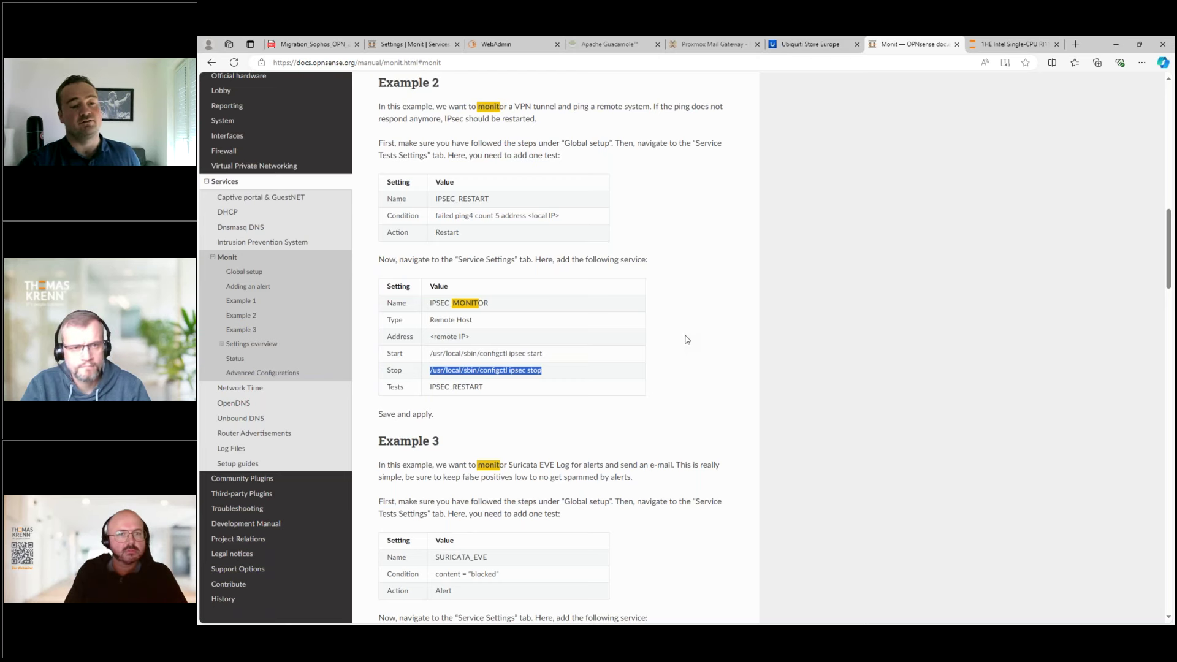
- Mark Example 3's Suricata goal and condition value, then return to OPNsense's Monit settings
{"action": "scroll", "coordinate": [650, 373], "scroll_direction": "down", "scroll_amount": 3}
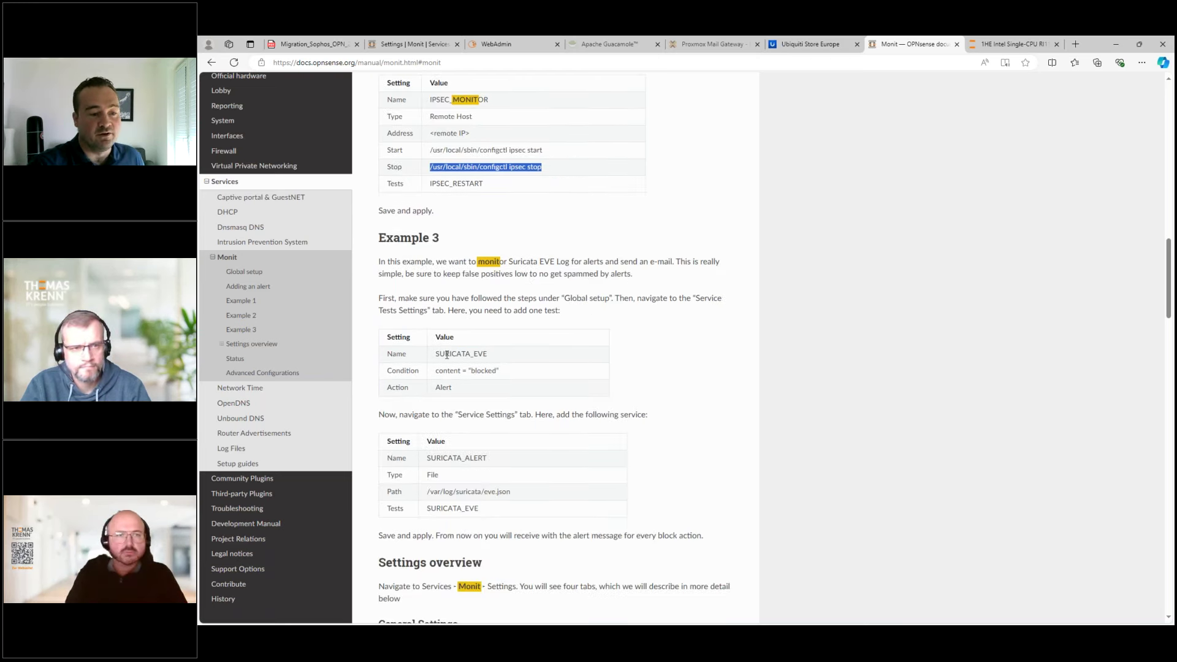
{"action": "left_click", "coordinate": [471, 262]}
{"action": "left_click_drag", "start_coordinate": [456, 262], "coordinate": [606, 264]}
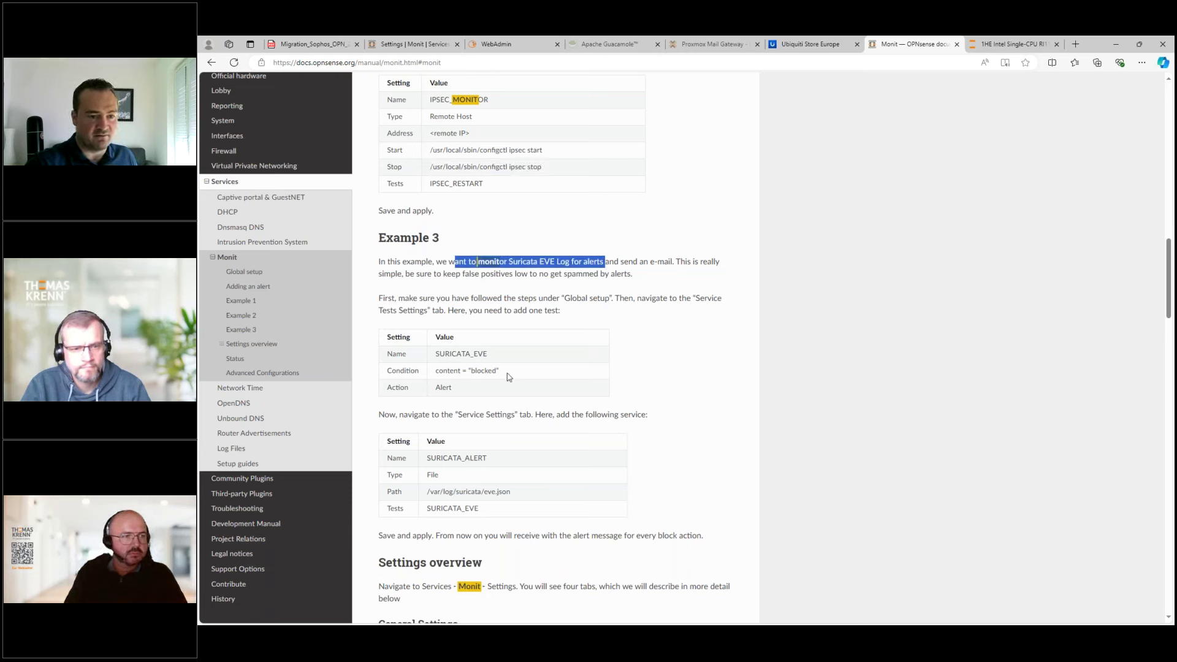
{"action": "left_click_drag", "start_coordinate": [501, 376], "coordinate": [447, 373]}
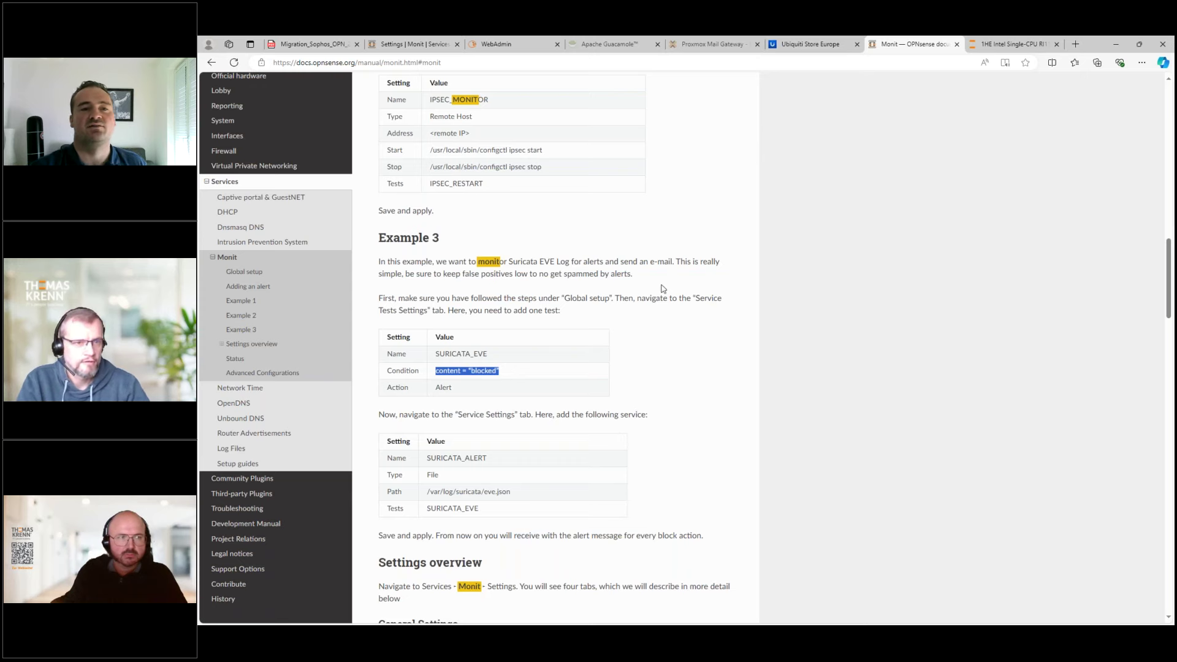
{"action": "left_click", "coordinate": [405, 44]}
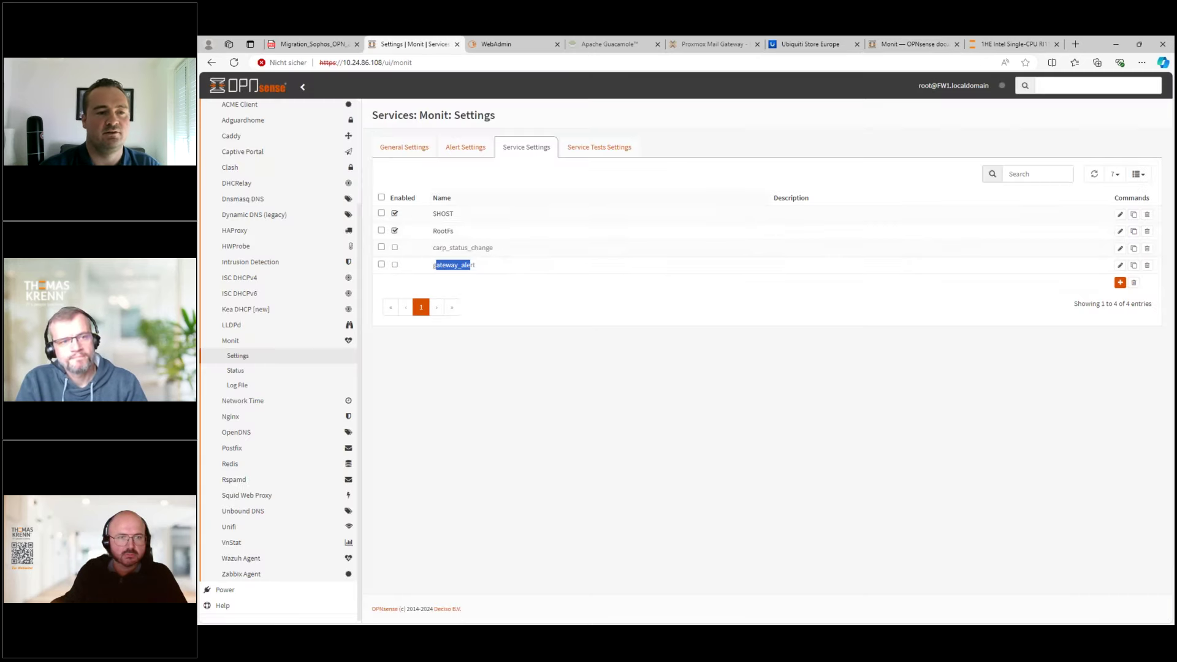
- Show Monit's General Settings in advanced mode, revealing log file and HTTPD options
{"action": "left_click", "coordinate": [417, 147]}
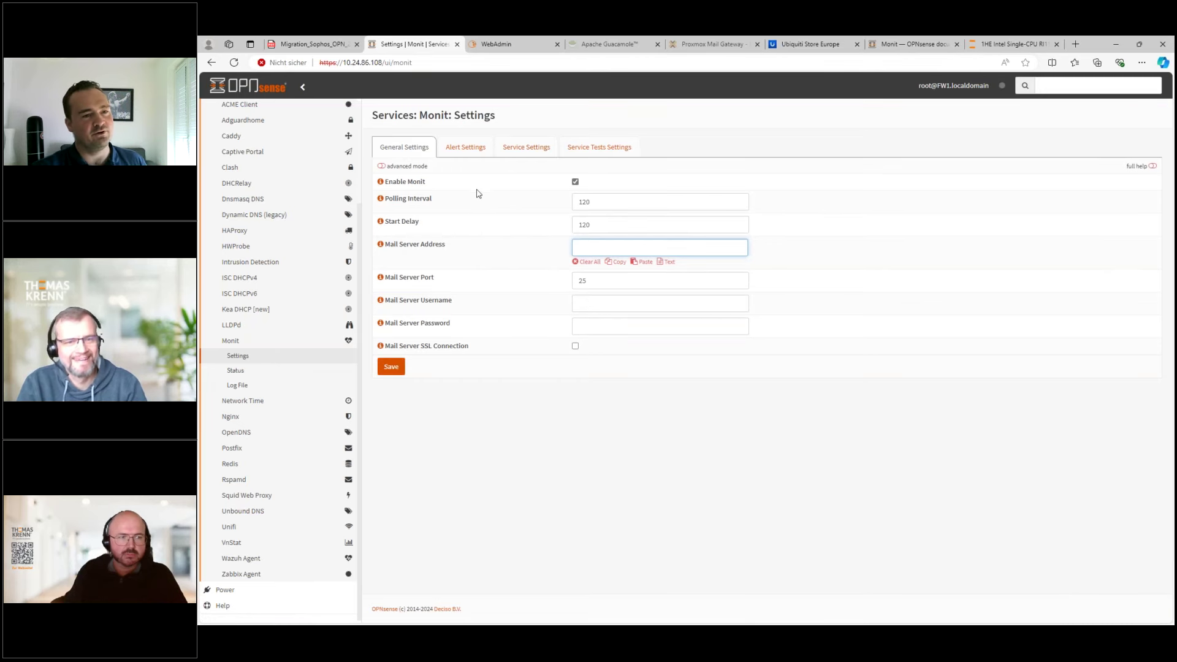
{"action": "left_click", "coordinate": [385, 167]}
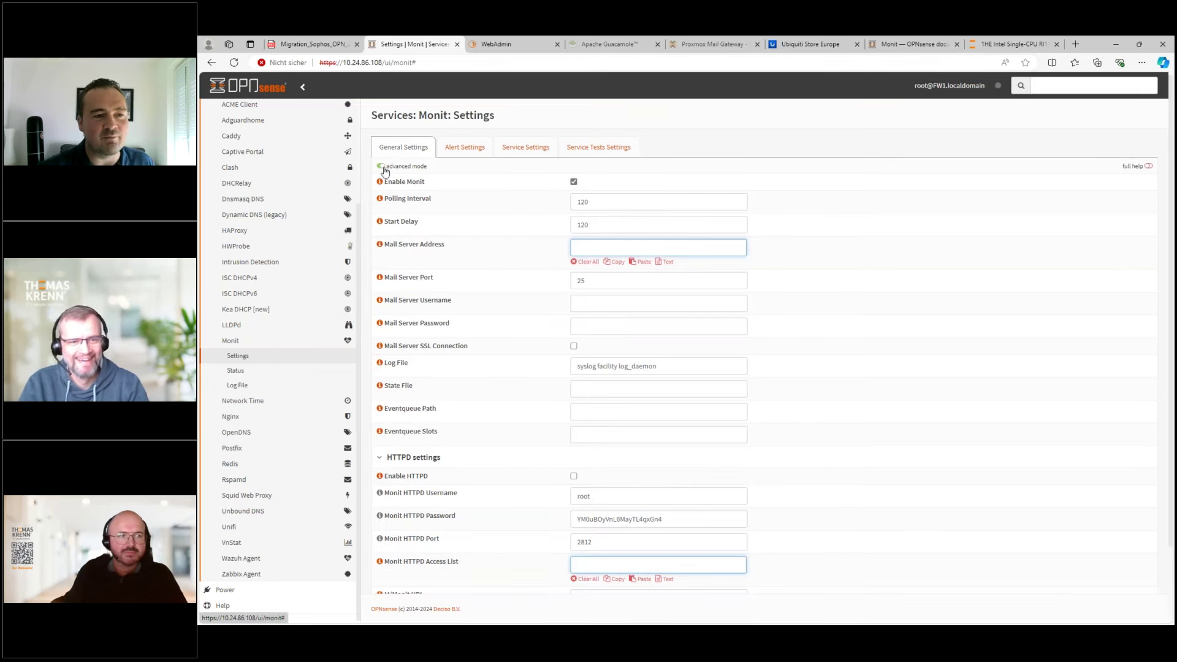
{"action": "scroll", "coordinate": [567, 396], "scroll_direction": "down", "scroll_amount": 3}
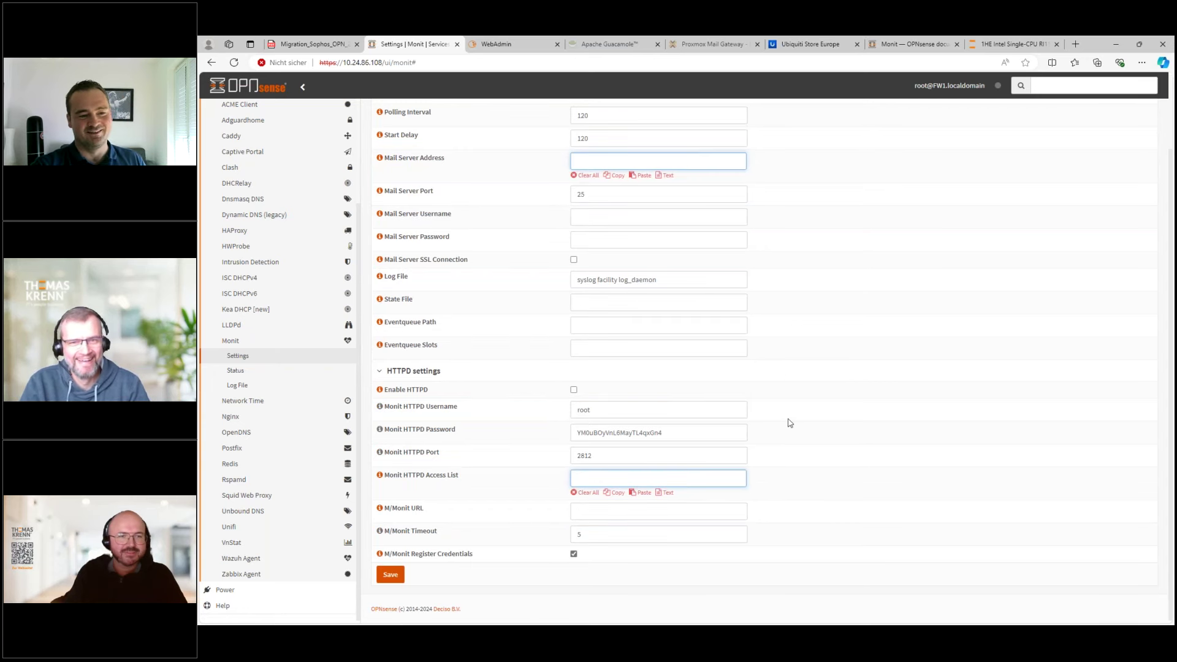
{"action": "scroll", "coordinate": [772, 392], "scroll_direction": "up", "scroll_amount": 2}
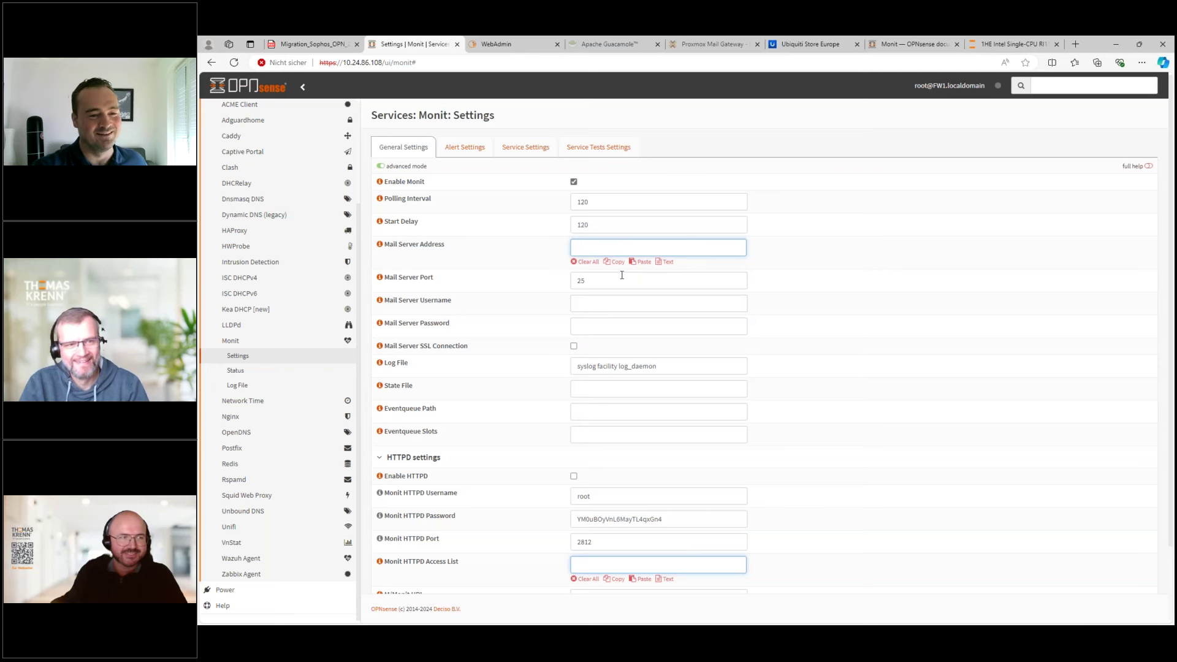
- Step through the mail server address, port, username and password fields
{"action": "left_click", "coordinate": [594, 247]}
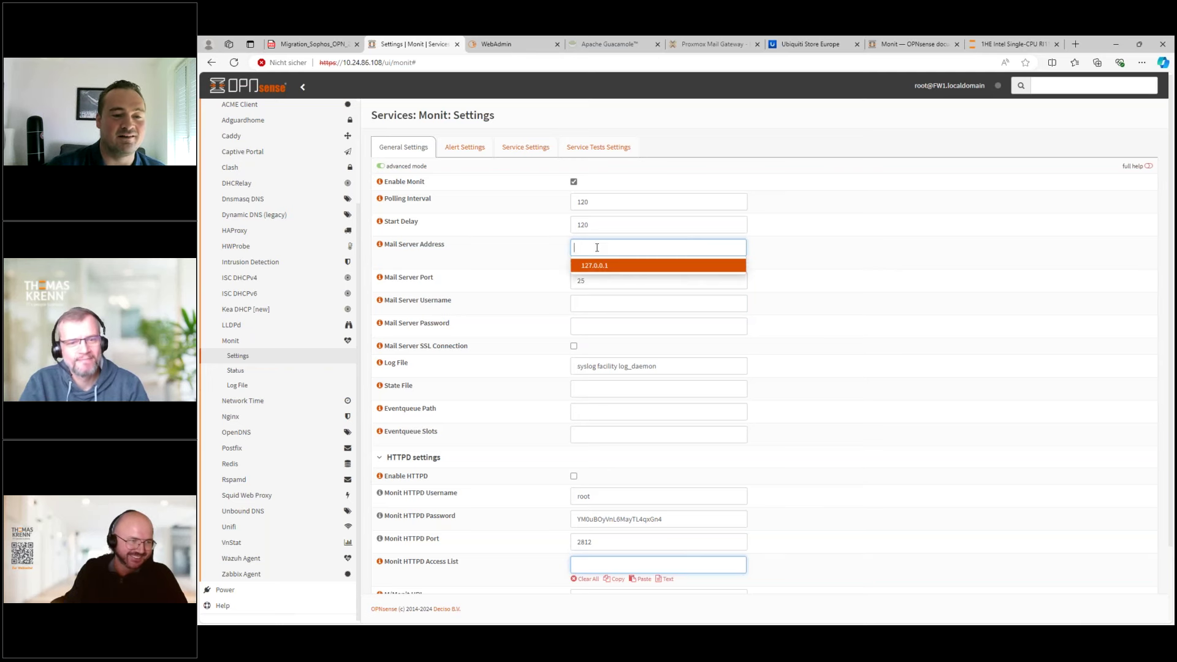
{"action": "left_click", "coordinate": [585, 282]}
{"action": "left_click", "coordinate": [585, 304]}
{"action": "left_click", "coordinate": [582, 327]}
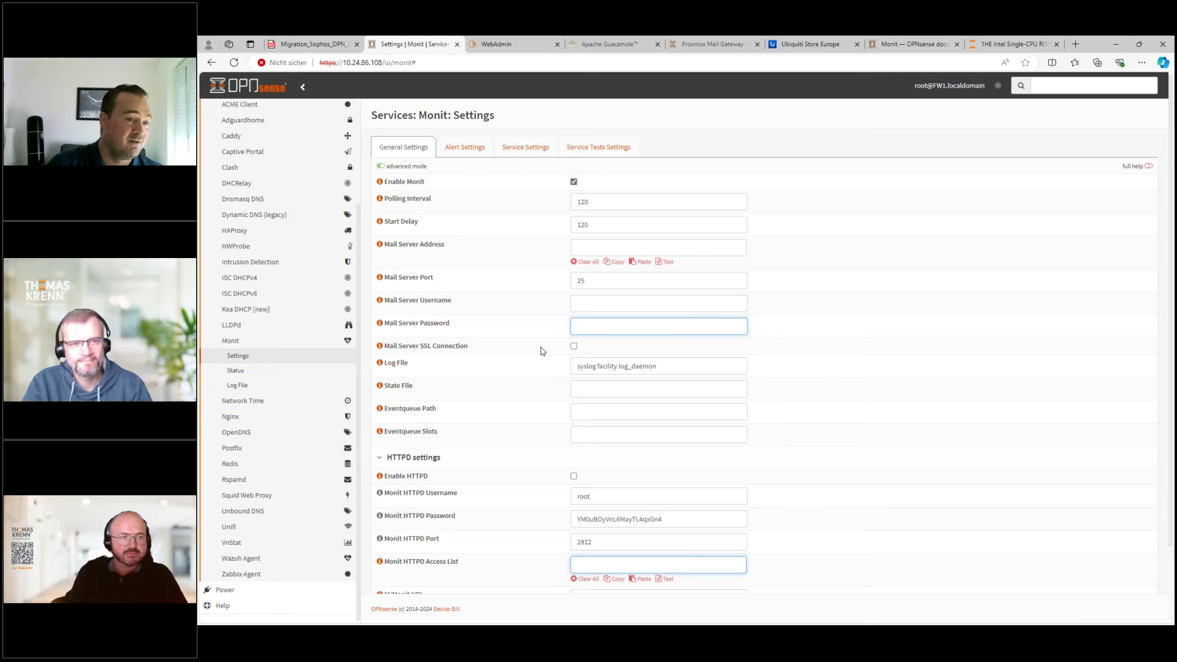
{"action": "left_click", "coordinate": [231, 455]}
- Open Postfix general settings showing trusted networks 127.0.0.0/8 and ::1/128
{"action": "left_click", "coordinate": [236, 463]}
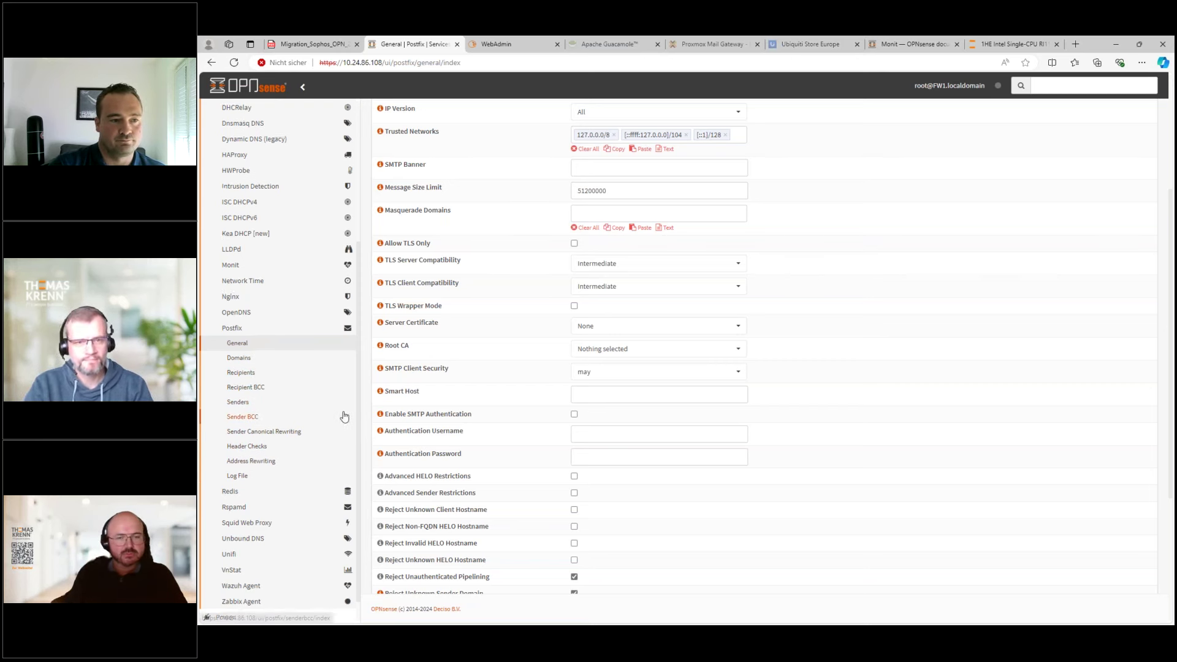
{"action": "scroll", "coordinate": [341, 310], "scroll_direction": "up", "scroll_amount": 4}
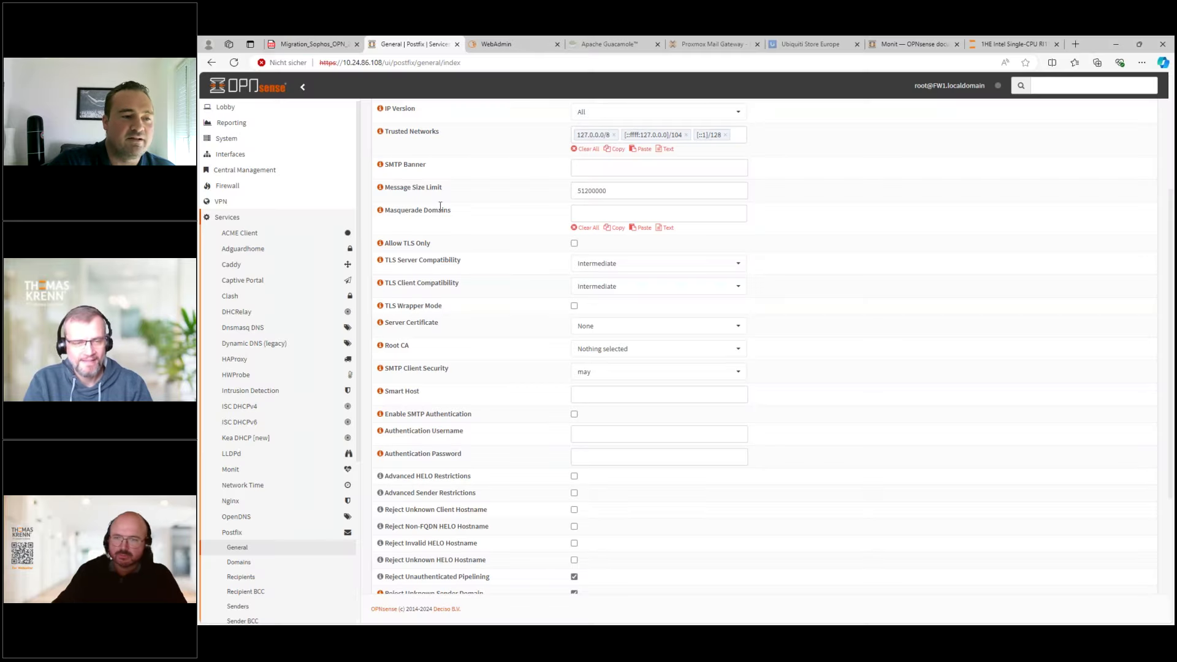
- Trigger and confirm an upgrade of the VPN1 firewall from the Central Management dashboard
{"action": "left_click", "coordinate": [270, 173]}
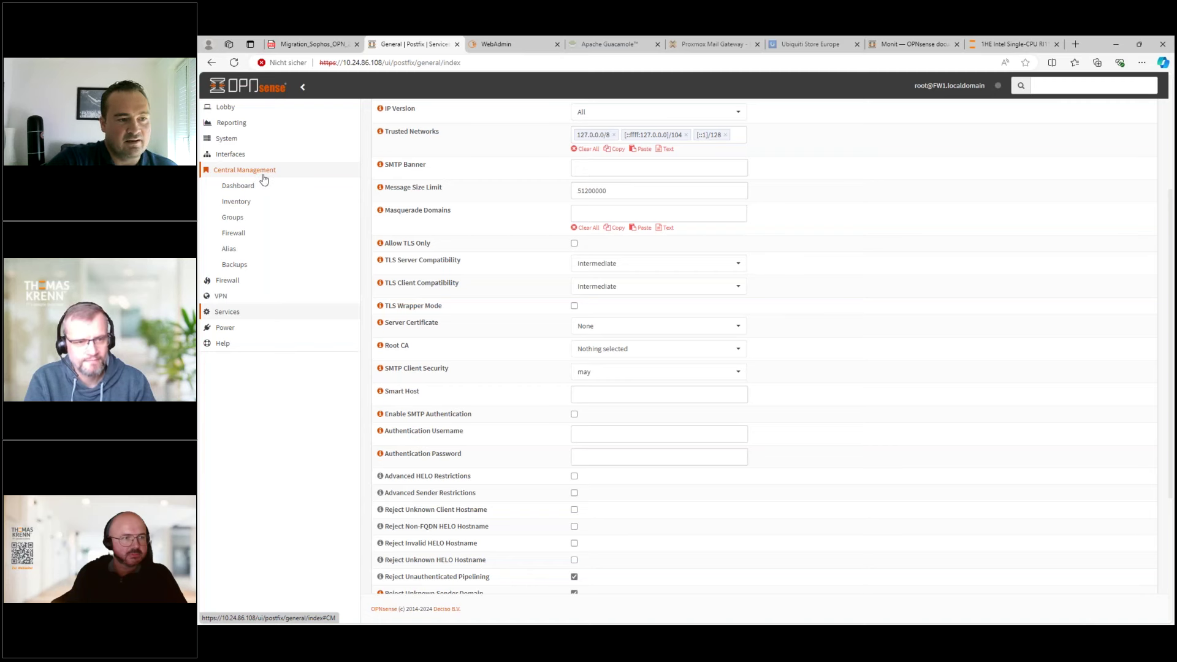
{"action": "left_click", "coordinate": [247, 188]}
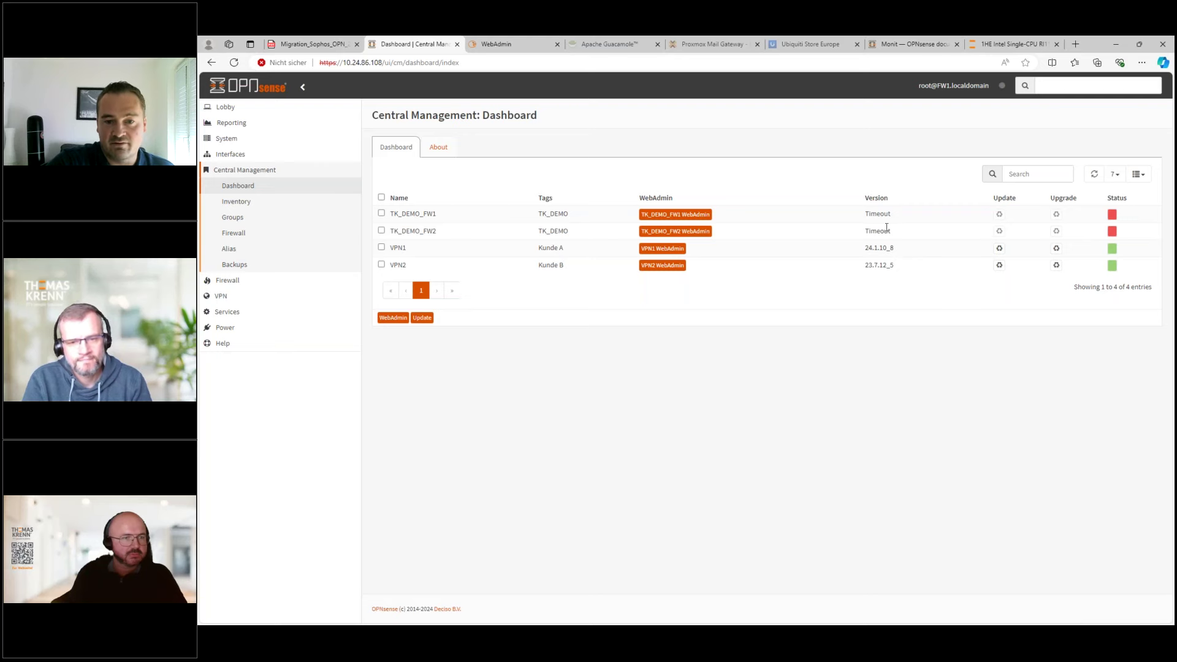
{"action": "left_click_drag", "start_coordinate": [868, 248], "coordinate": [887, 249]}
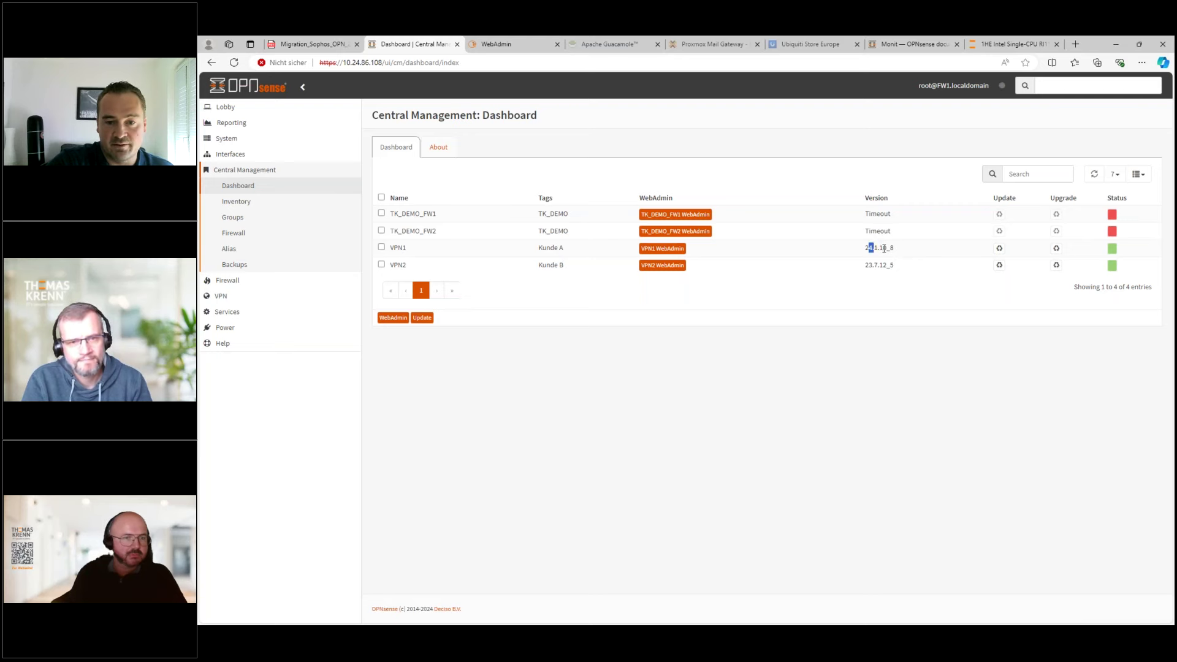
{"action": "left_click", "coordinate": [1000, 248]}
{"action": "left_click", "coordinate": [819, 179]}
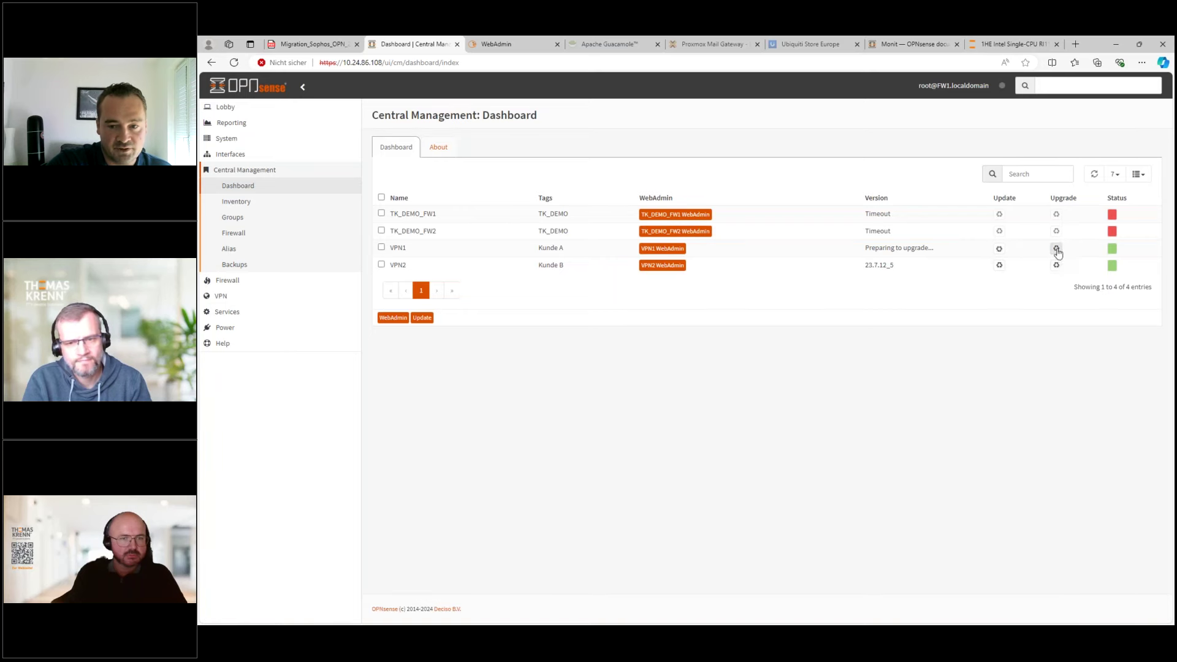
- Check the Inventory and Backups pages, then show the b_demo, b_demo2 and TESTKunde host groups
{"action": "left_click", "coordinate": [245, 202]}
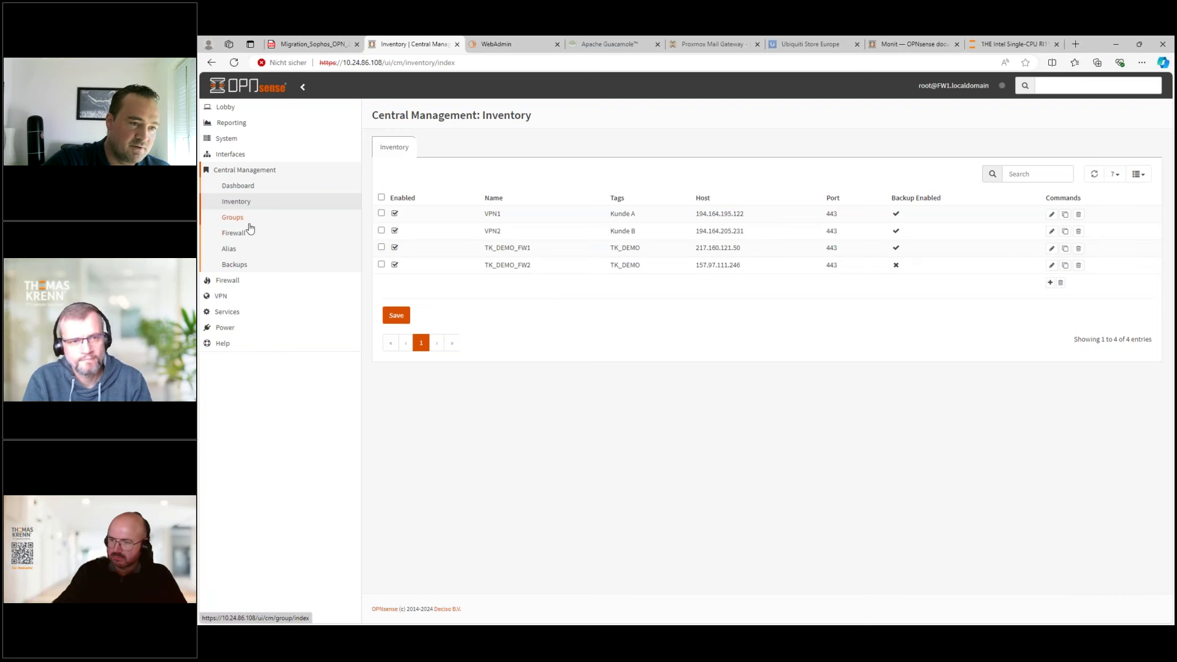
{"action": "left_click", "coordinate": [233, 266]}
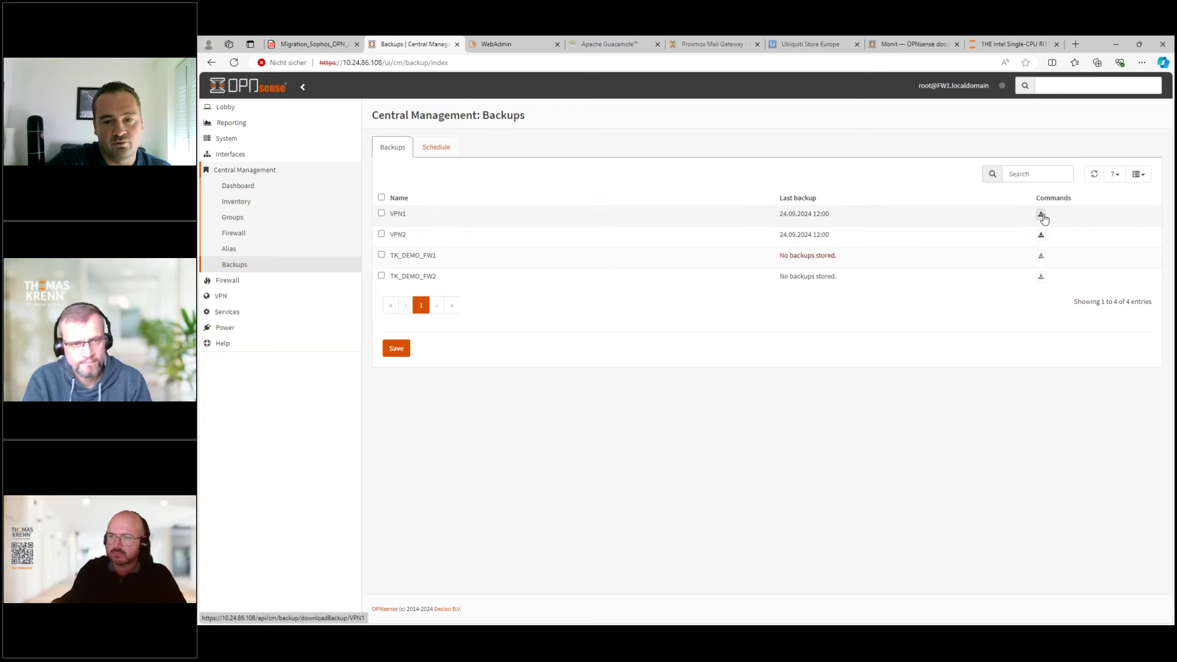
{"action": "left_click", "coordinate": [241, 219]}
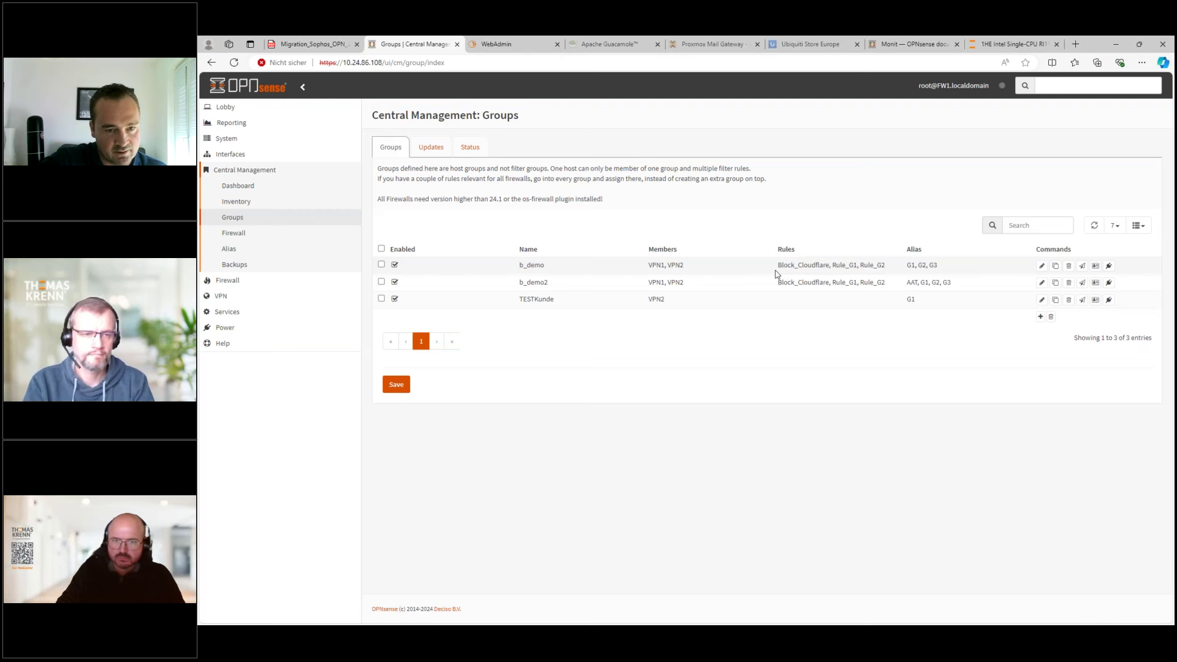
- Schedule group b_demo2's update for 26.09.2024 06:12, then view the managed firewalls' backups
{"action": "left_click", "coordinate": [431, 149]}
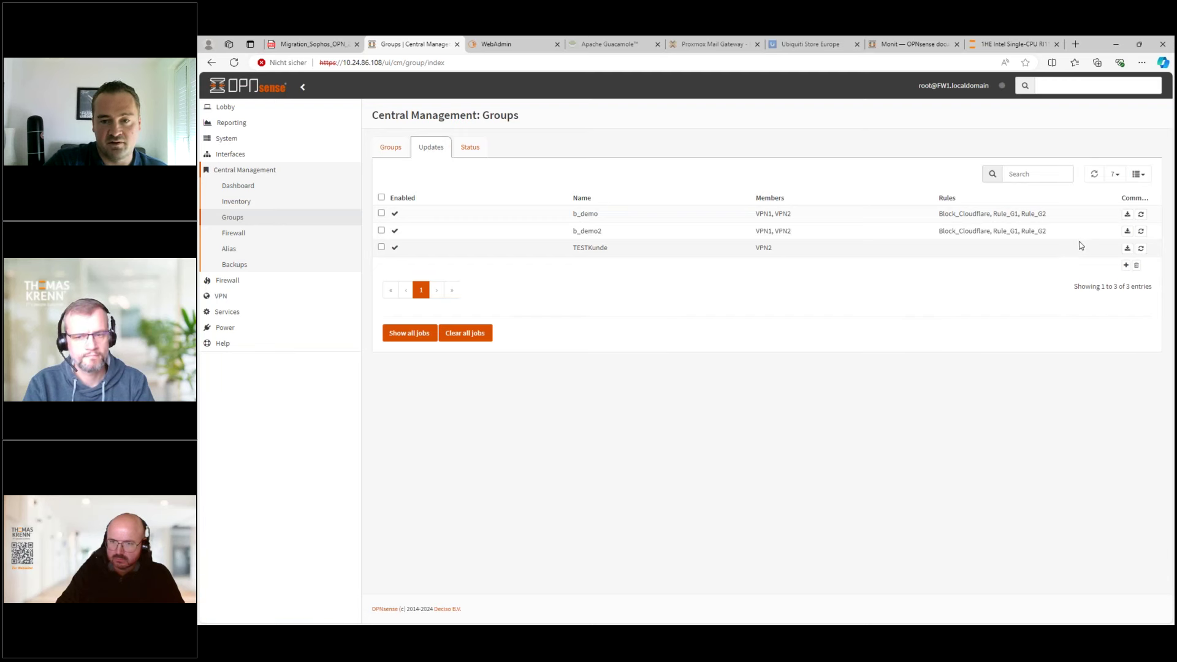
{"action": "left_click", "coordinate": [1128, 231]}
{"action": "left_click", "coordinate": [708, 200]}
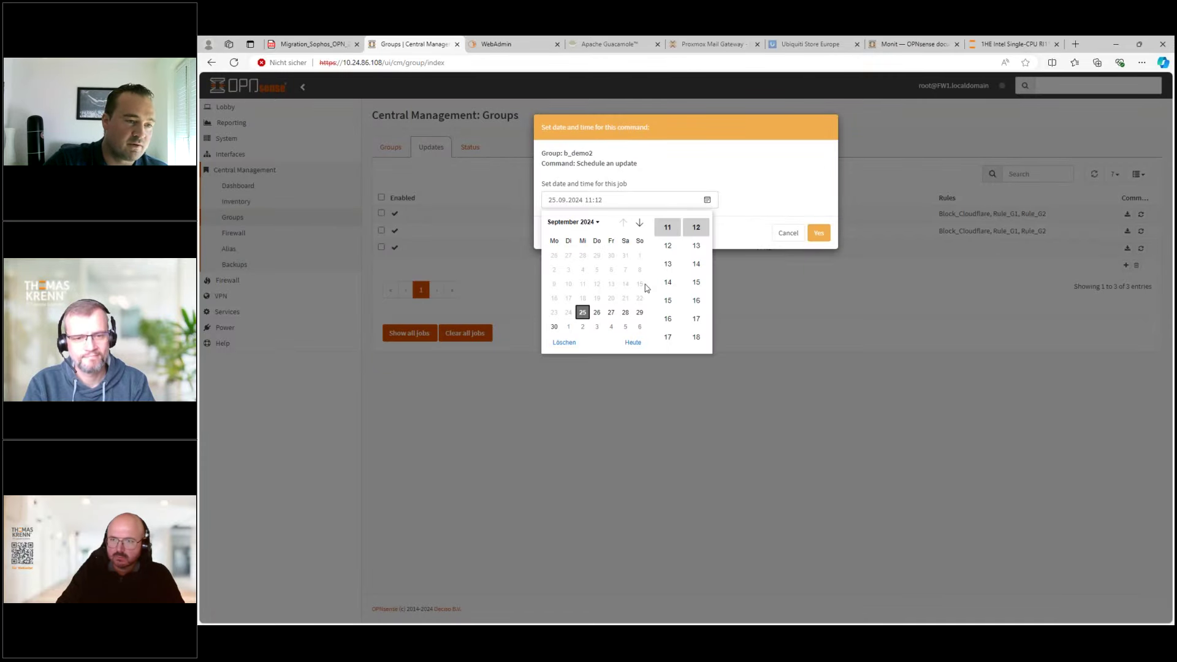
{"action": "scroll", "coordinate": [671, 318], "scroll_direction": "up", "scroll_amount": 3}
{"action": "left_click", "coordinate": [668, 301]}
{"action": "left_click", "coordinate": [597, 312]}
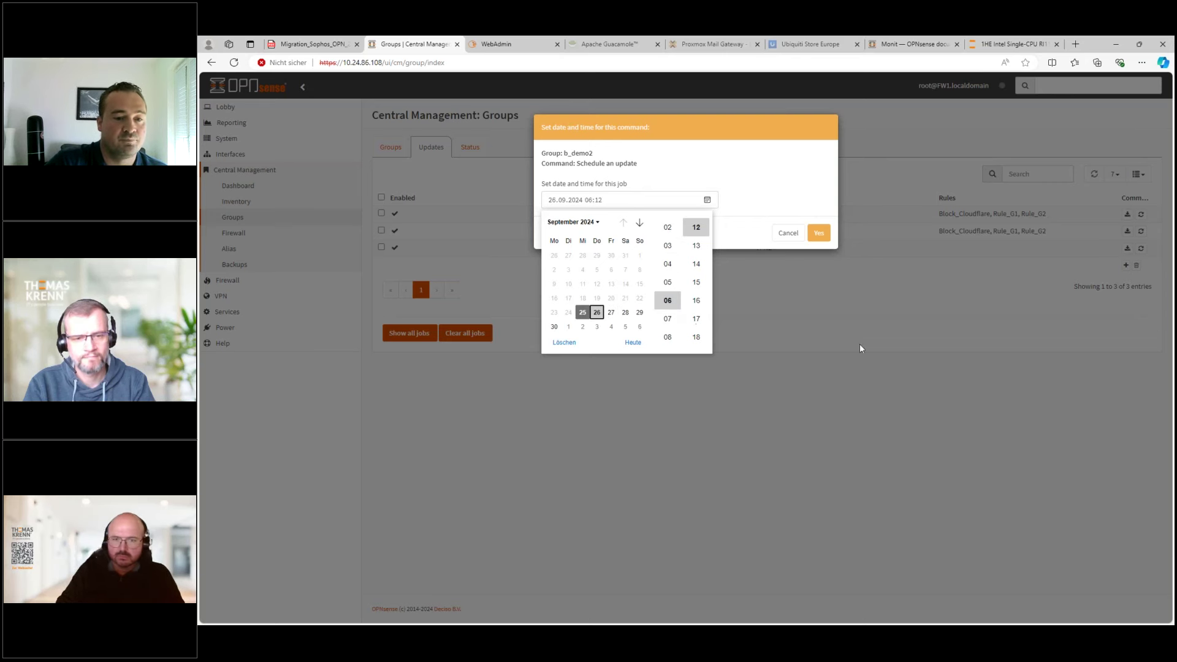
{"action": "left_click", "coordinate": [819, 233]}
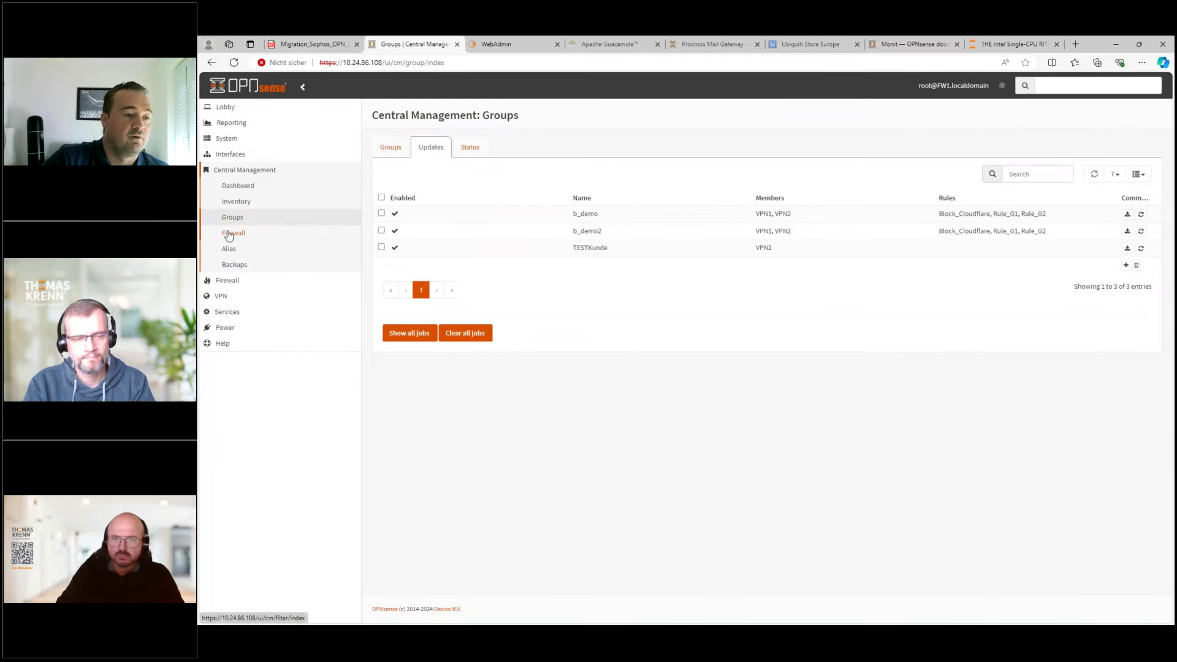
{"action": "left_click", "coordinate": [228, 234]}
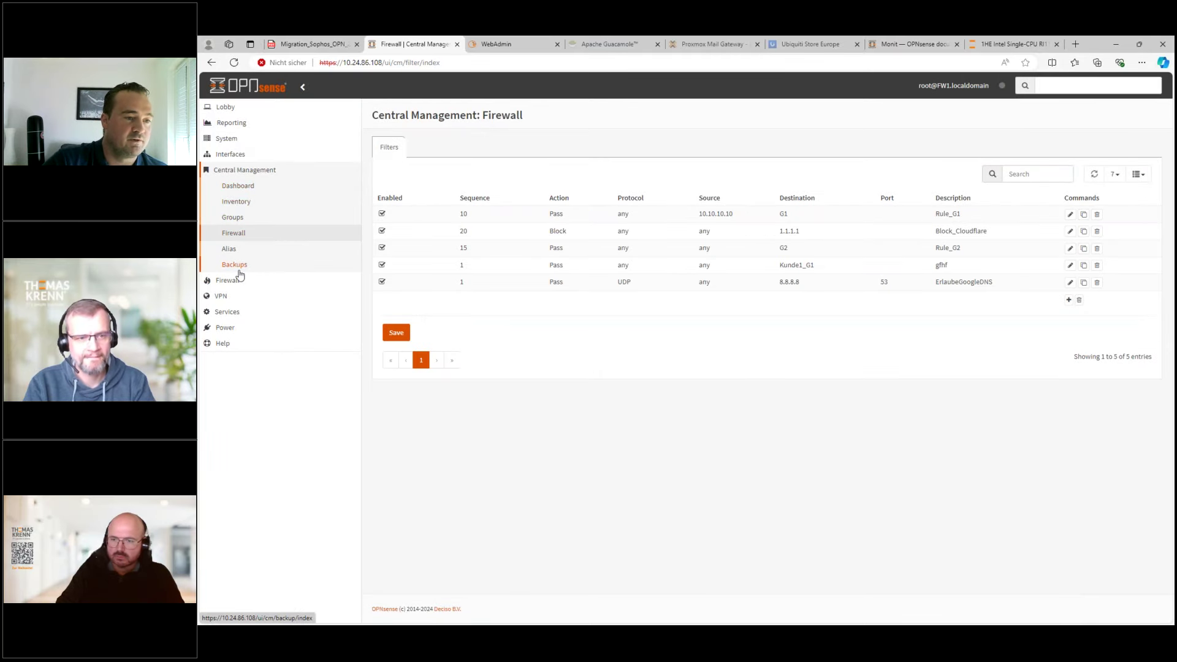
{"action": "left_click", "coordinate": [234, 268]}
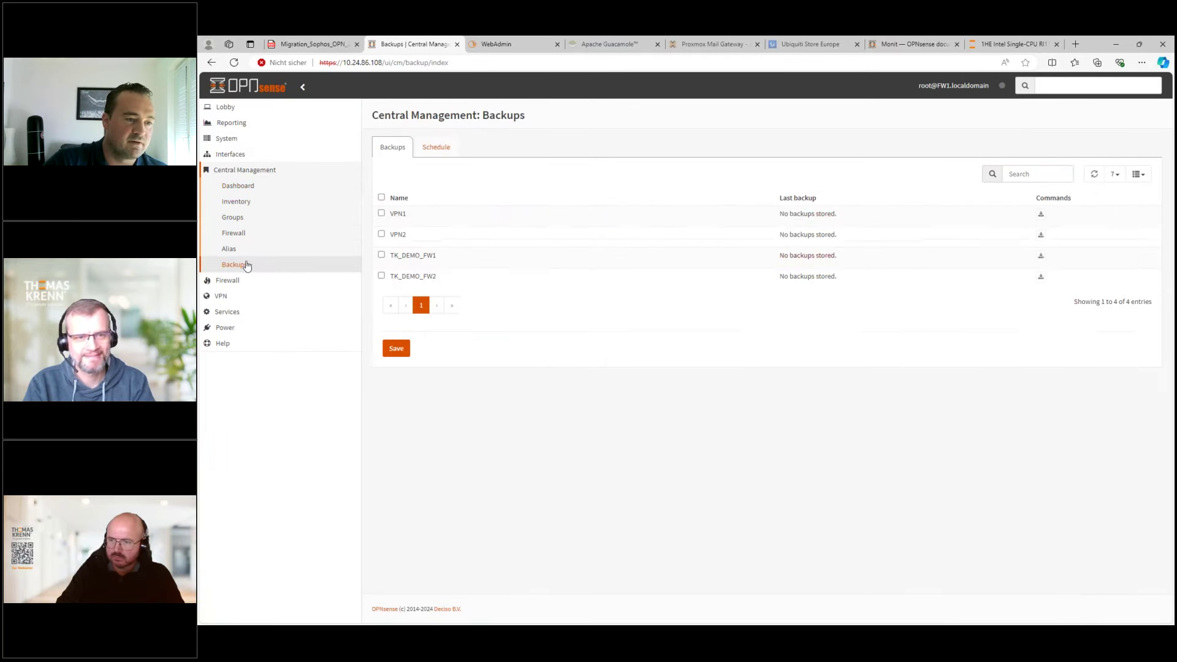